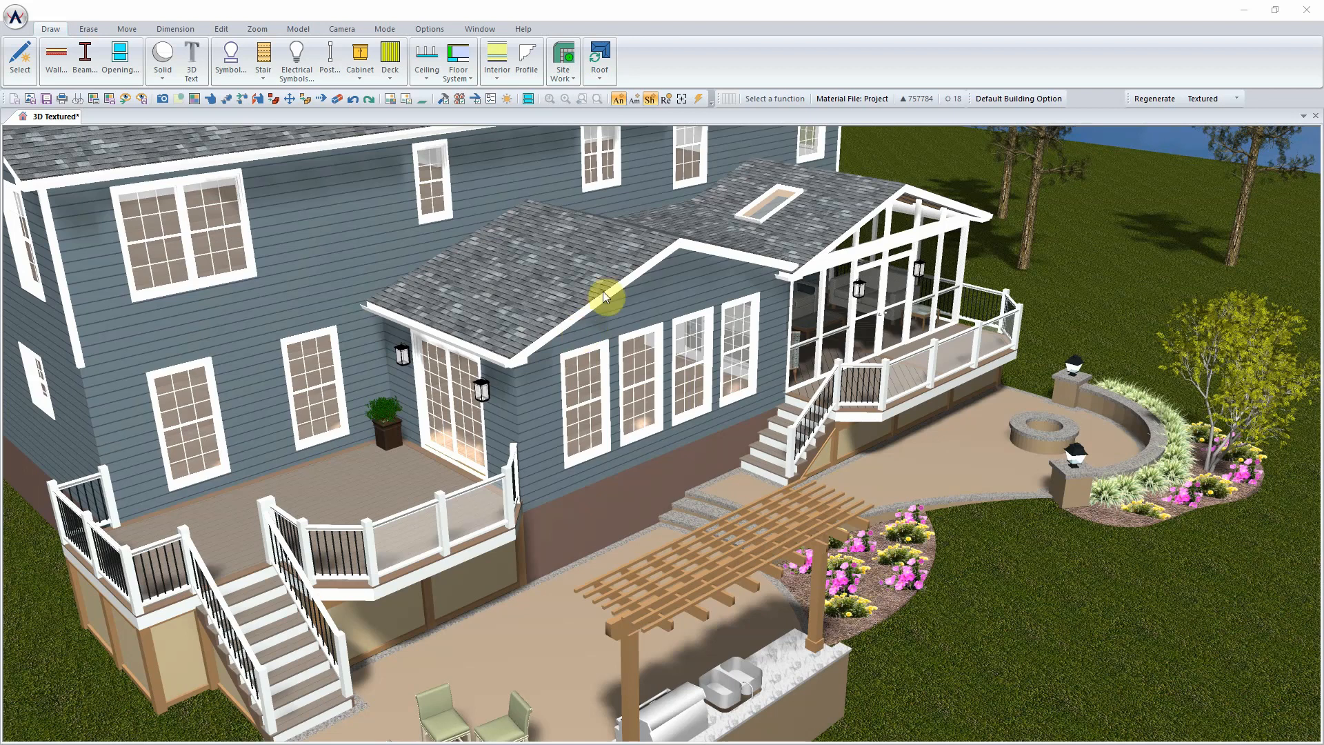
Look over the house model in 3D and bring up the main floor plan drawing
double_click(773, 11)
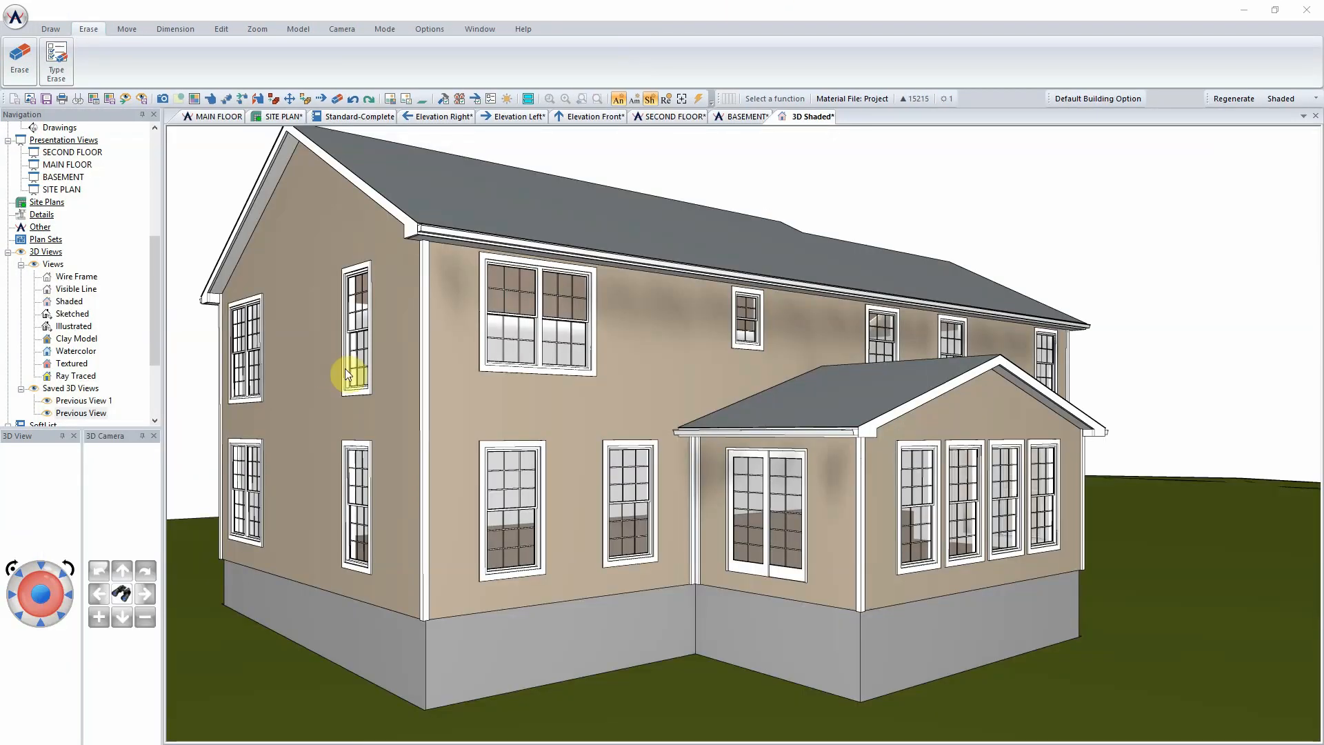
middle_click_drag(466, 372, 483, 389)
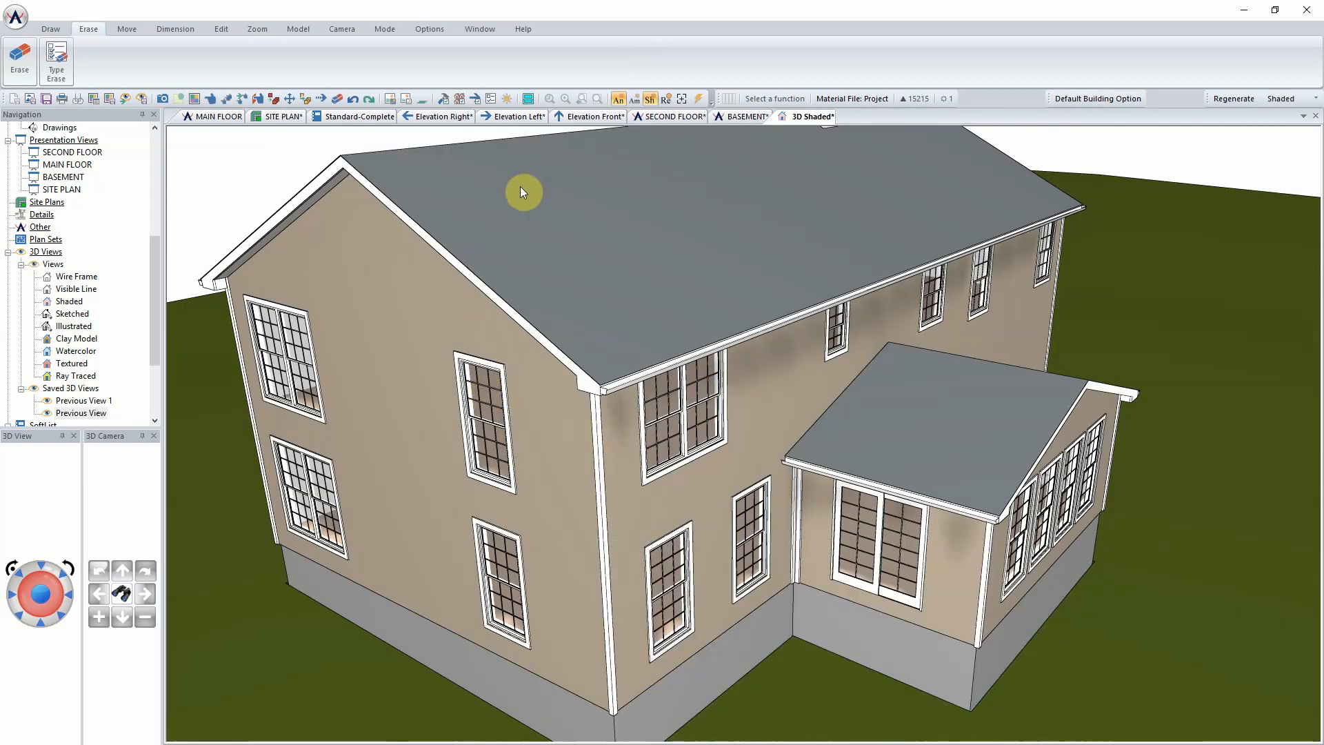
left_click(213, 117)
scroll(712, 399, "down", 2)
middle_click_drag(768, 320, 652, 515)
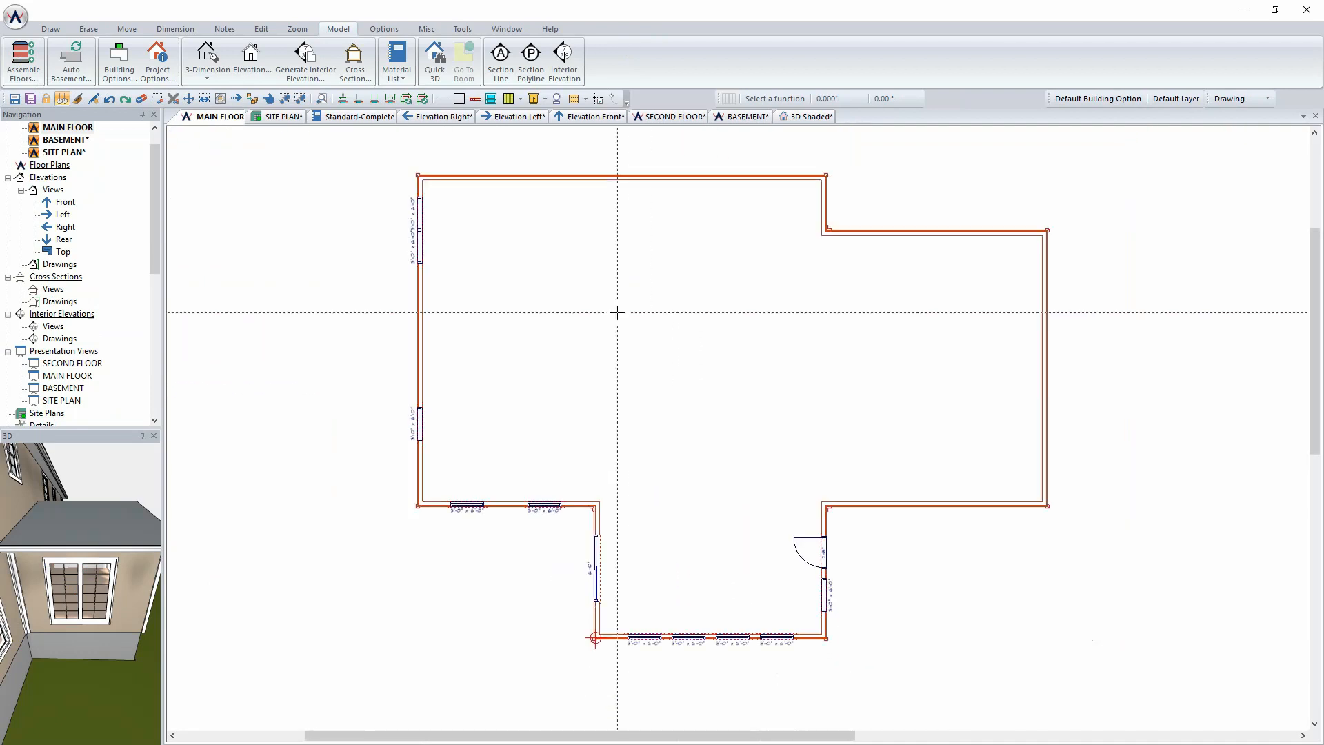
scroll(618, 317, "down", 2)
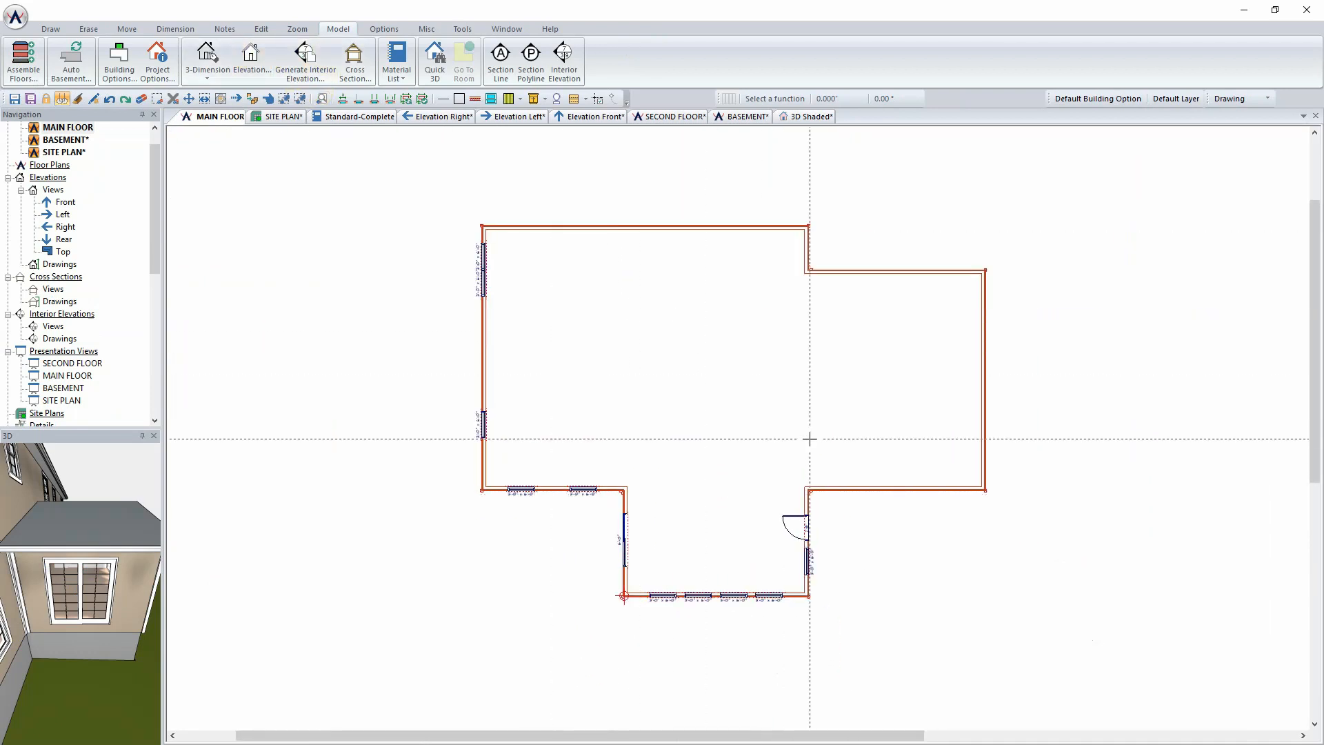
Try automatic dimensioning around the whole main floor plan and check the dimensions along the walls
left_click(175, 29)
left_click(188, 62)
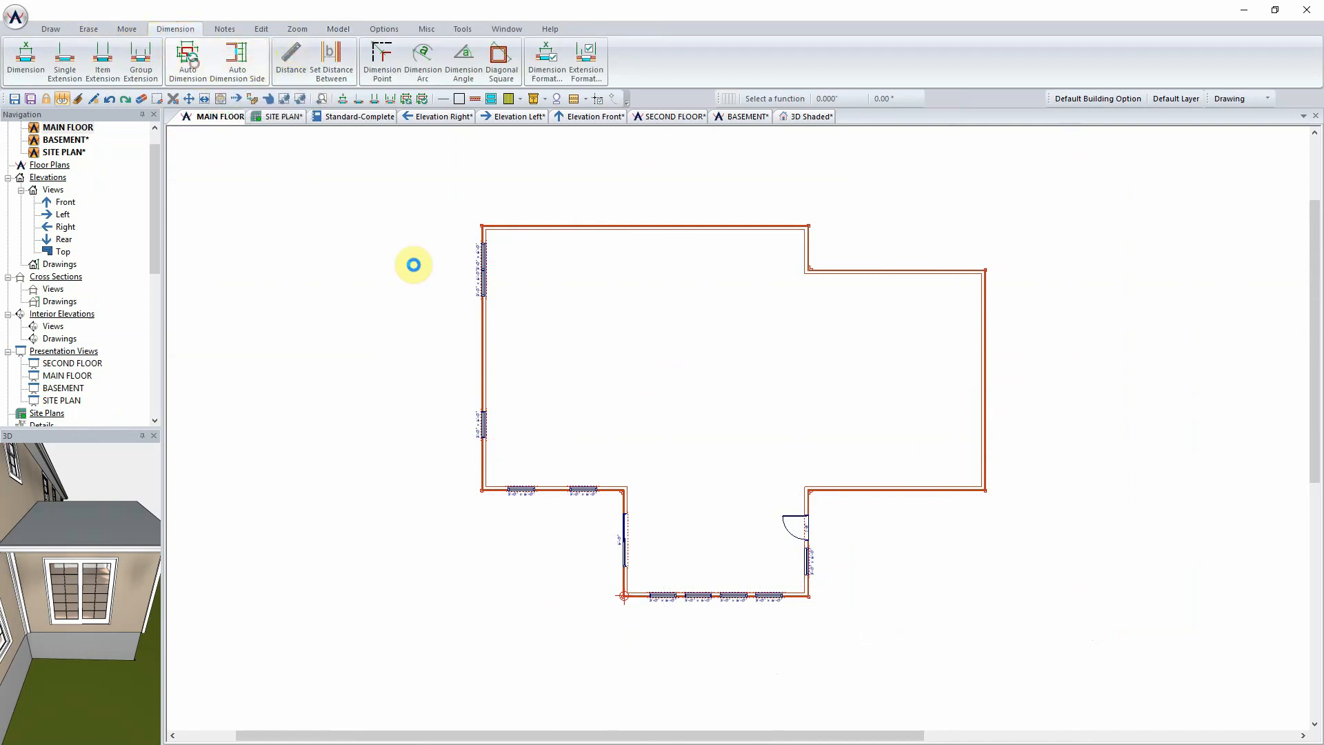
scroll(578, 622, "up", 3)
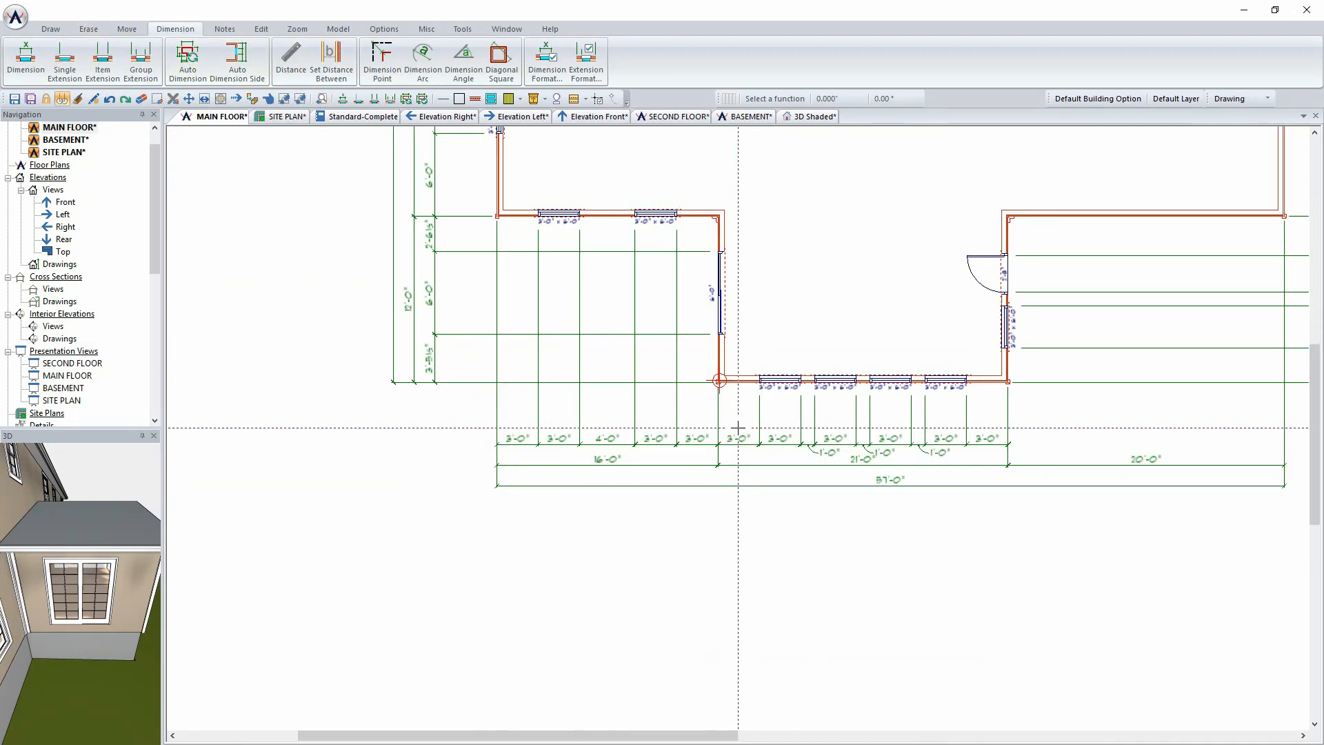
middle_click_drag(1030, 413, 896, 525)
scroll(906, 414, "down", 2)
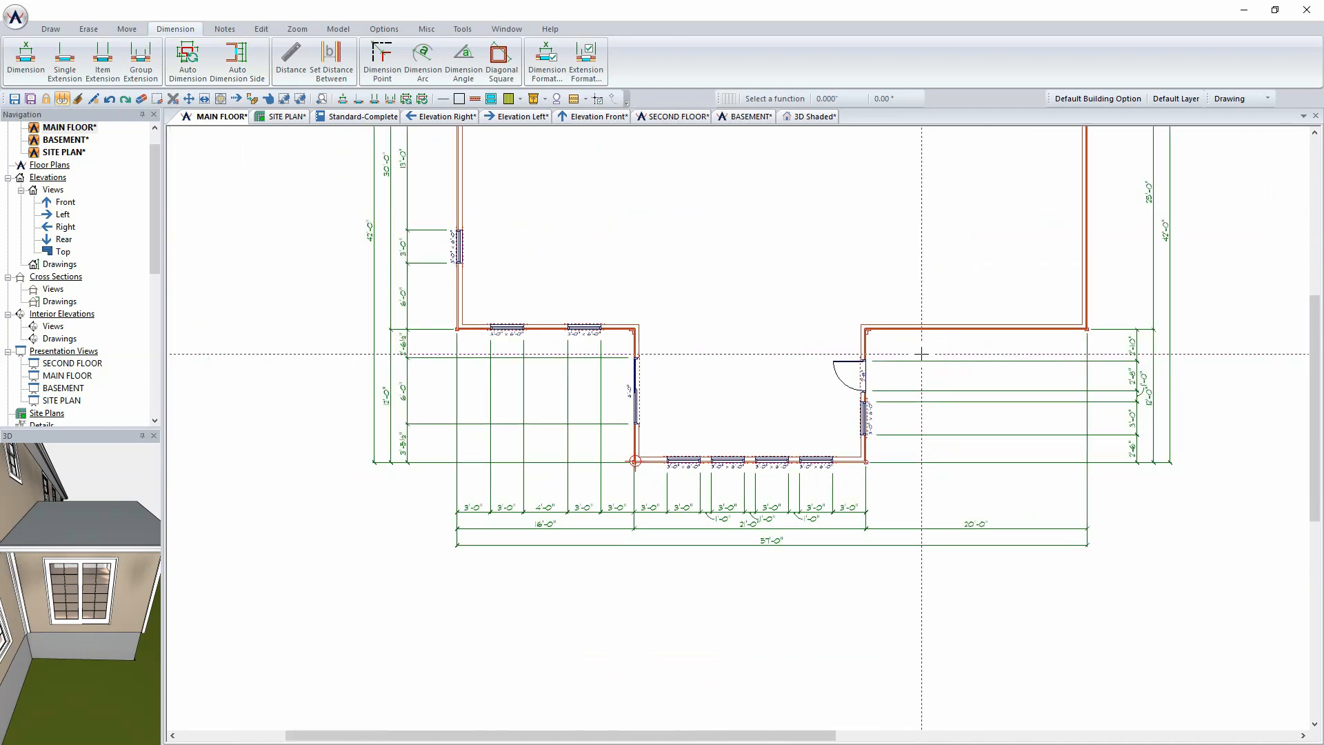
middle_click_drag(888, 253, 833, 403)
scroll(819, 350, "down", 1)
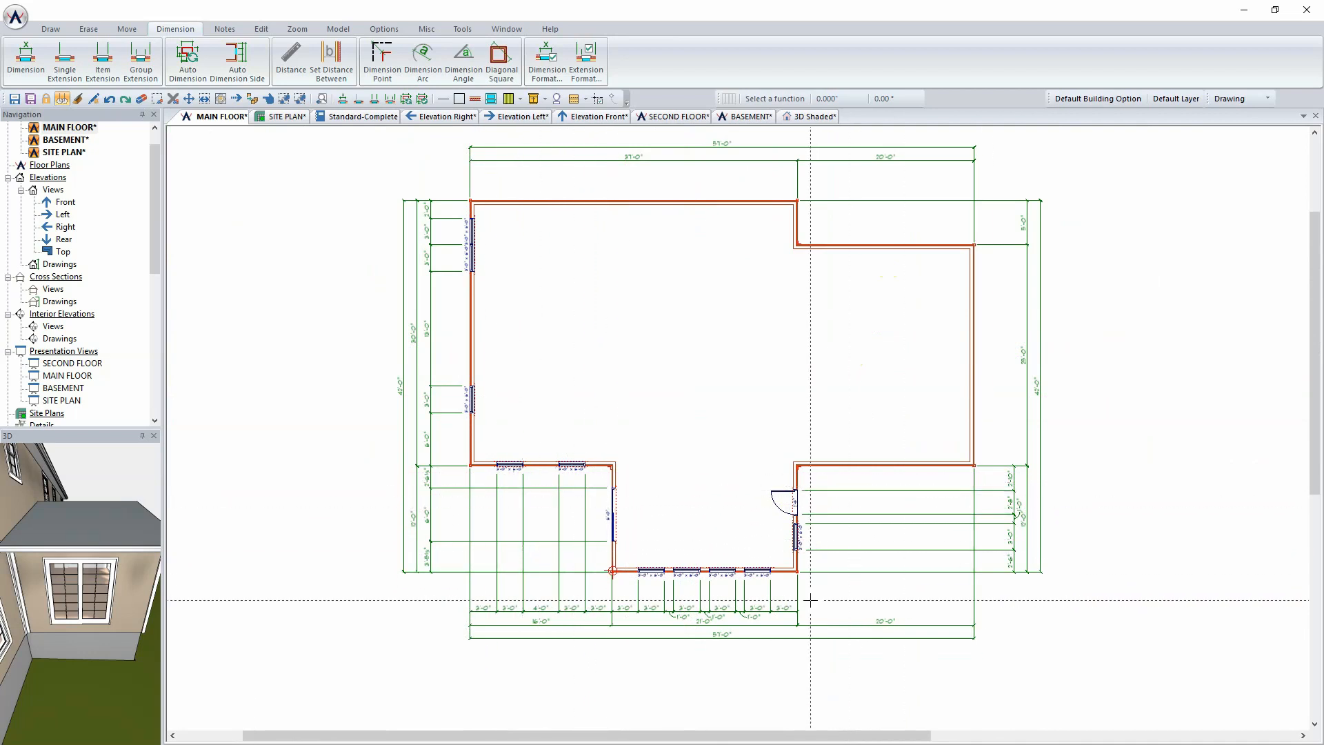
left_click(155, 66)
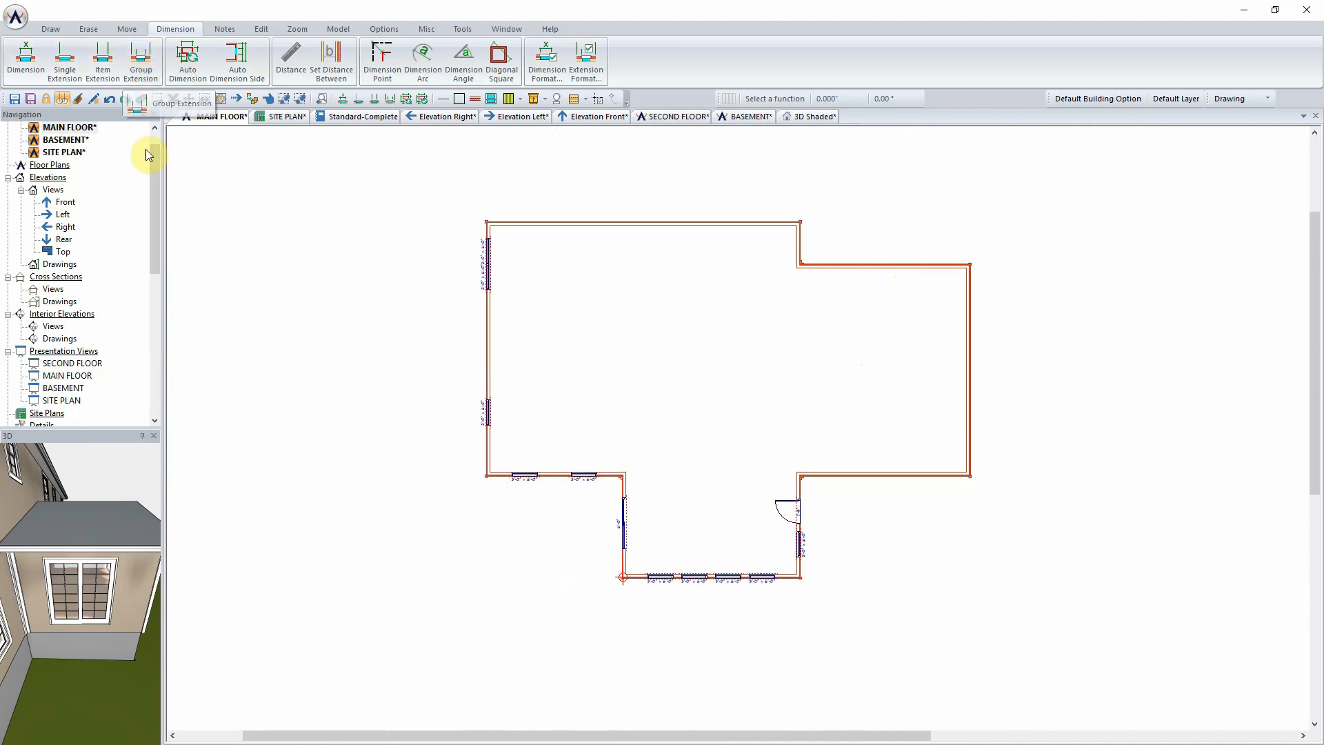
Open the drawing options and show the Deck Options under Material Dimensions
scroll(588, 555, "up", 2)
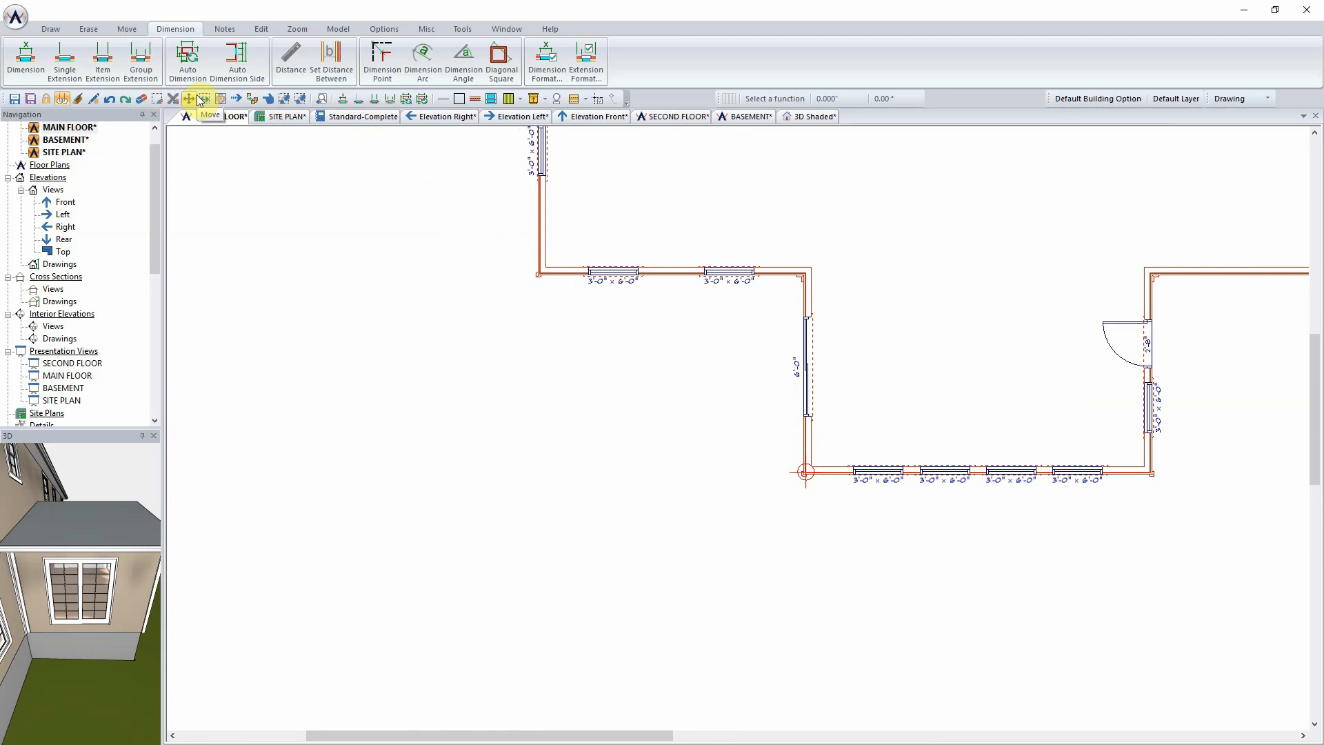
left_click(15, 16)
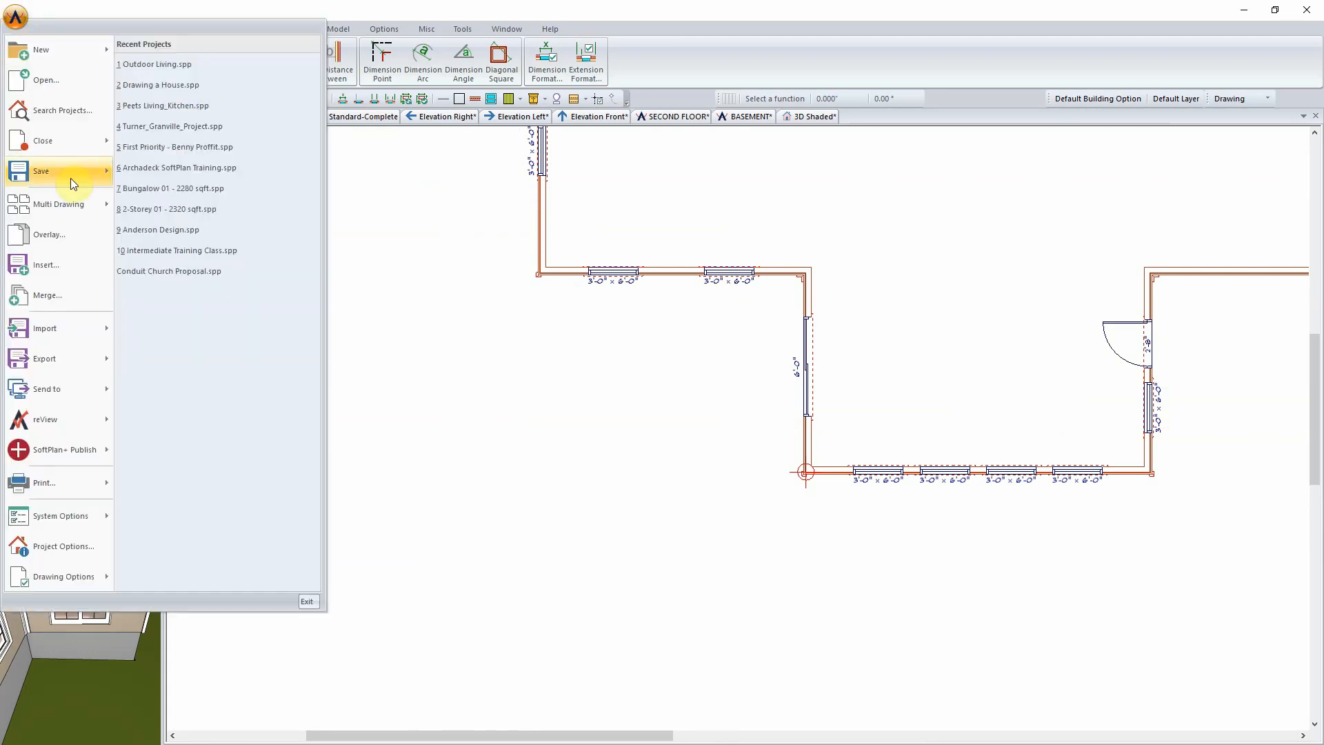
mouse_move(89, 518)
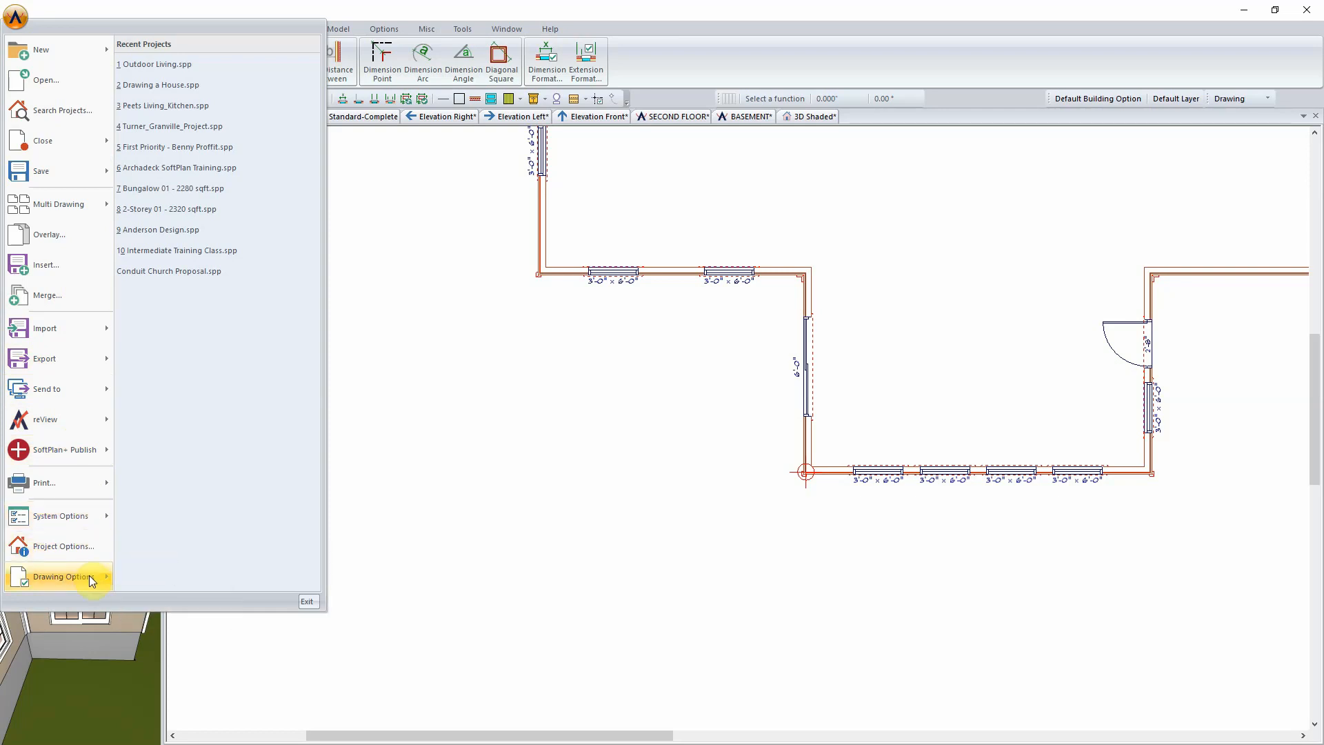
mouse_move(92, 580)
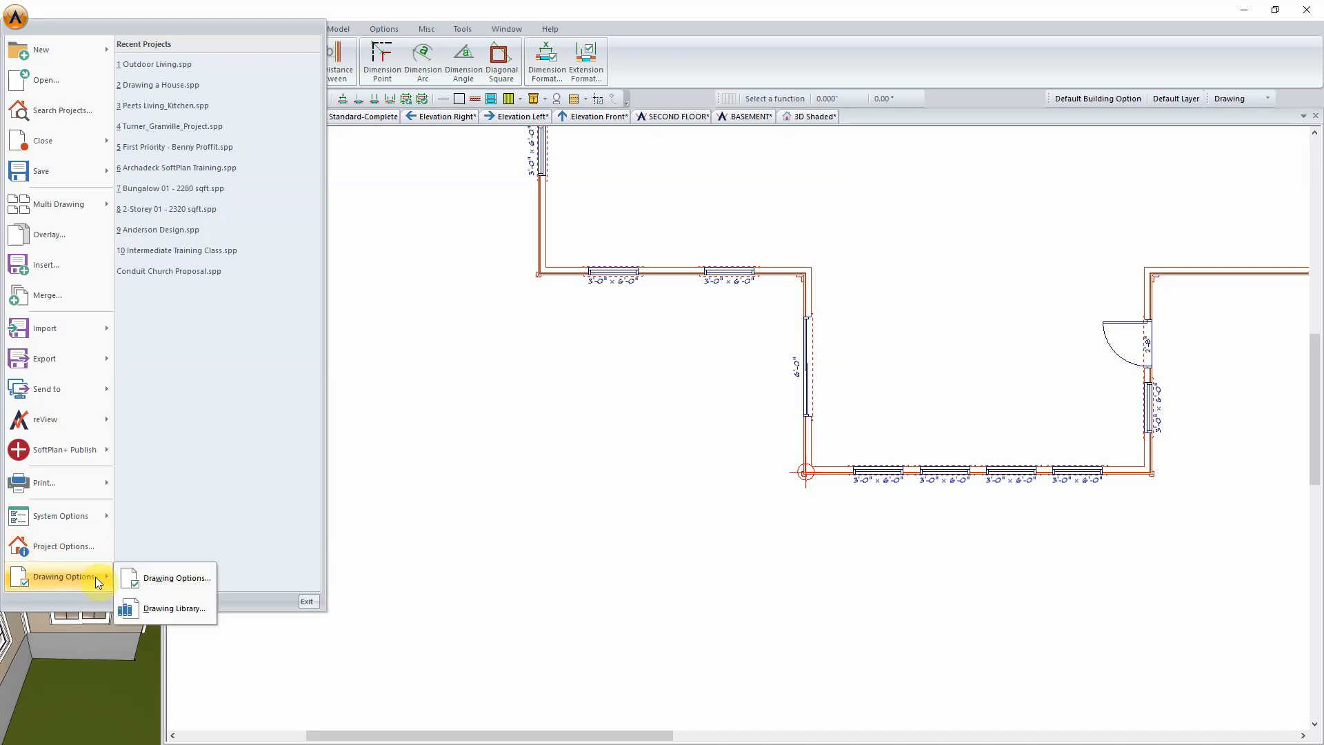
left_click(148, 577)
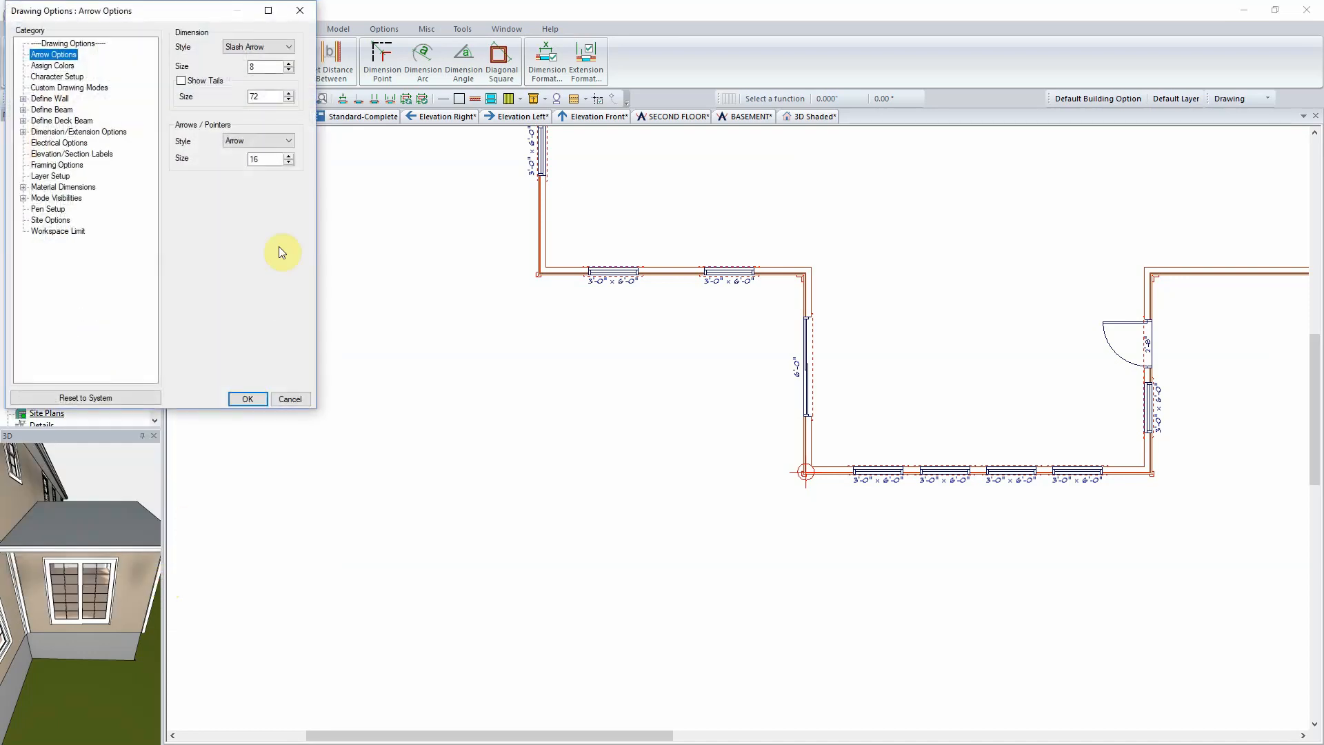
left_click_drag(212, 12, 770, 196)
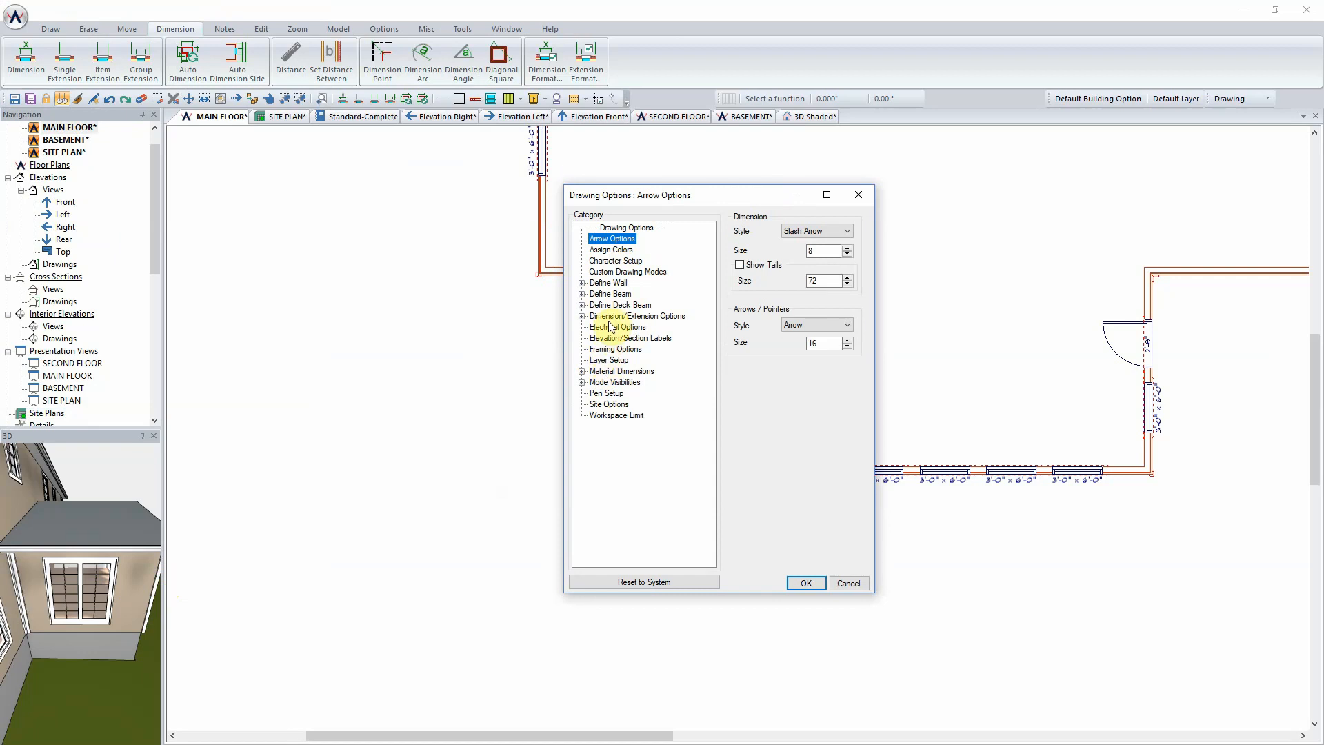
left_click(581, 371)
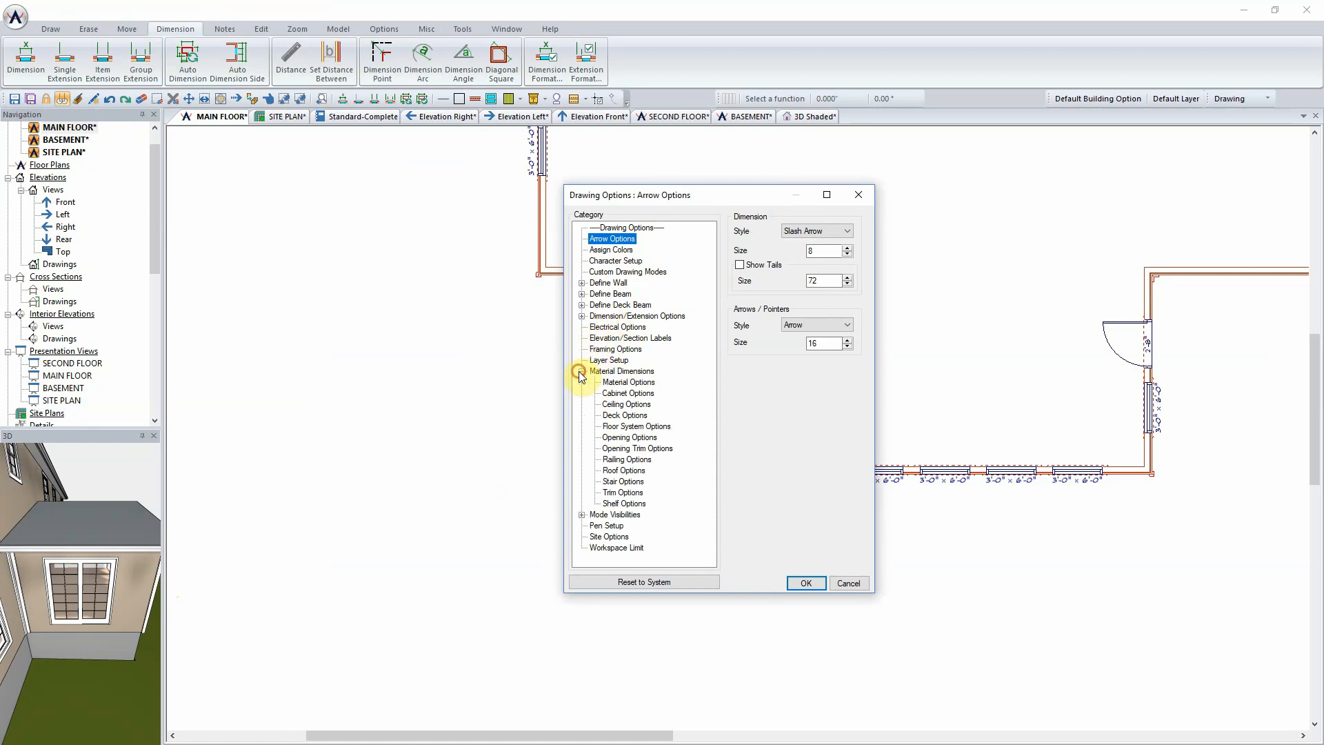
left_click(622, 416)
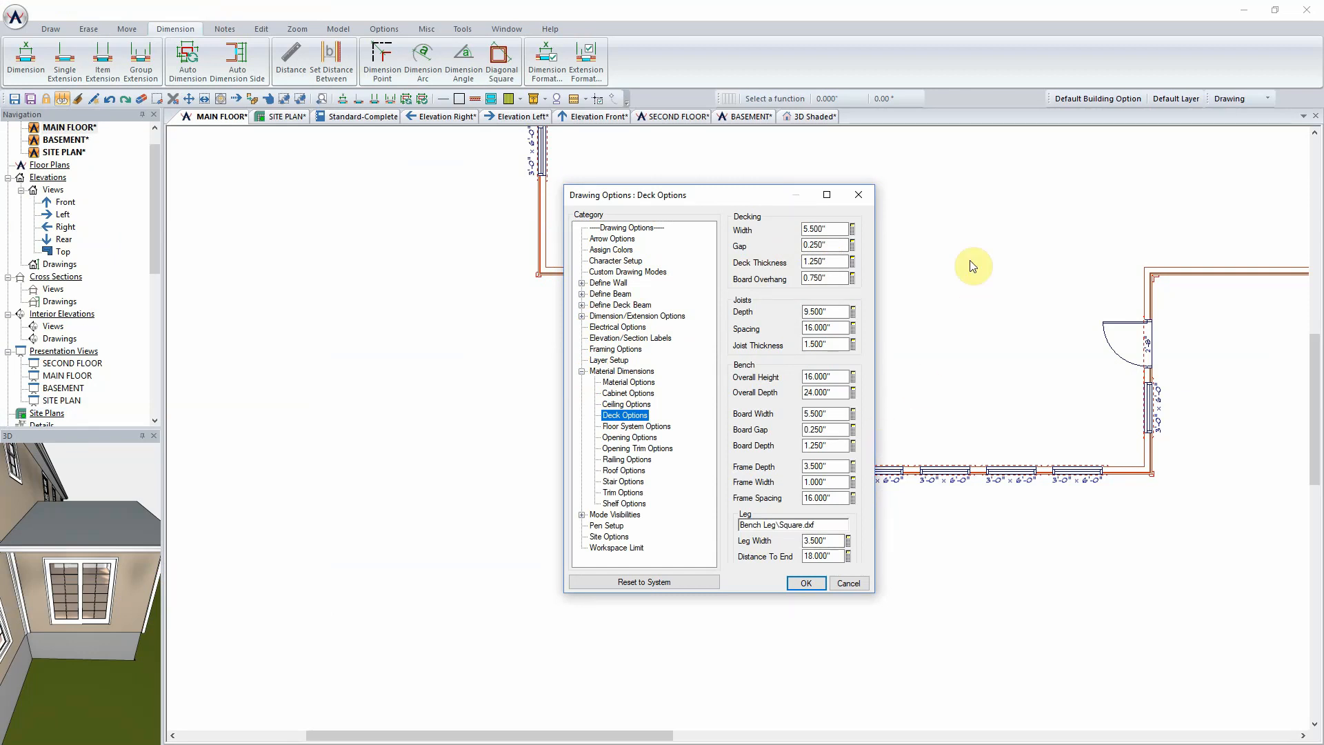
Review the decking width, gap and board overhang and the joist depth, spacing and thickness, and close the drawing options
left_click(852, 344)
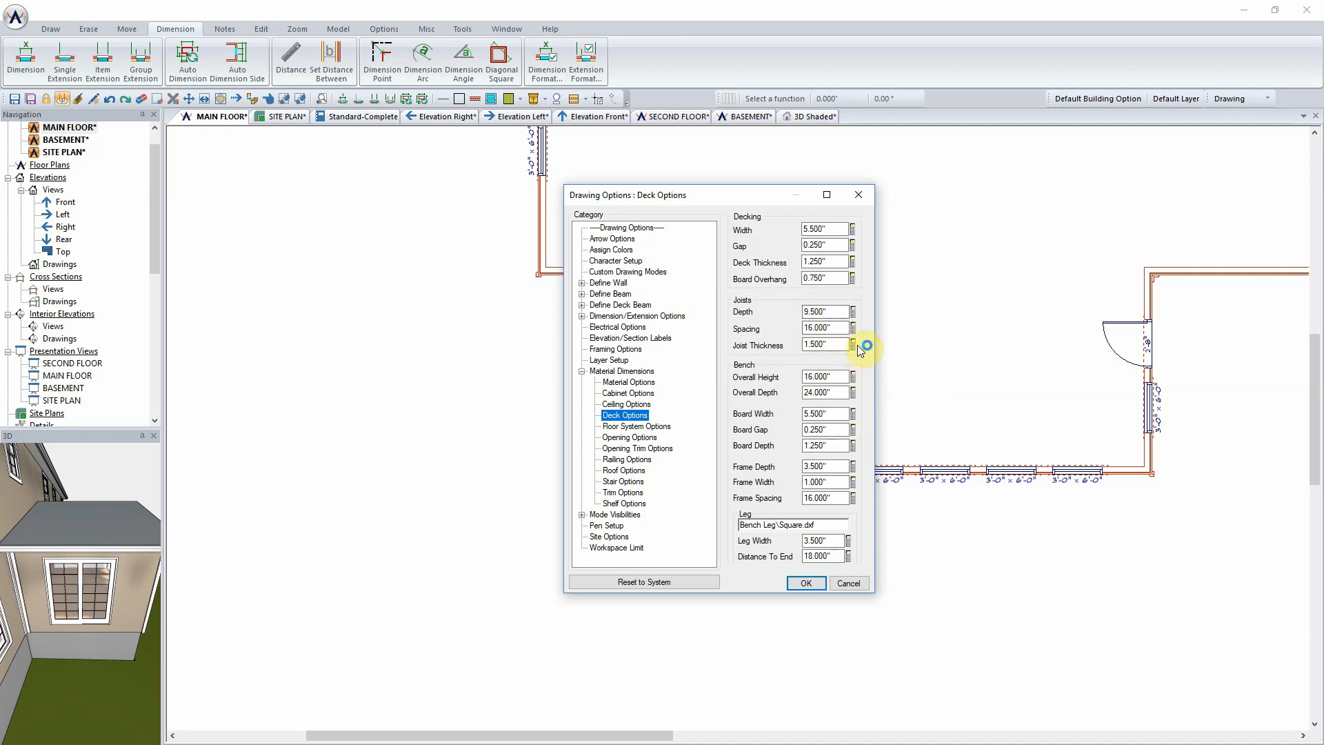
double_click(831, 344)
double_click(834, 311)
double_click(835, 328)
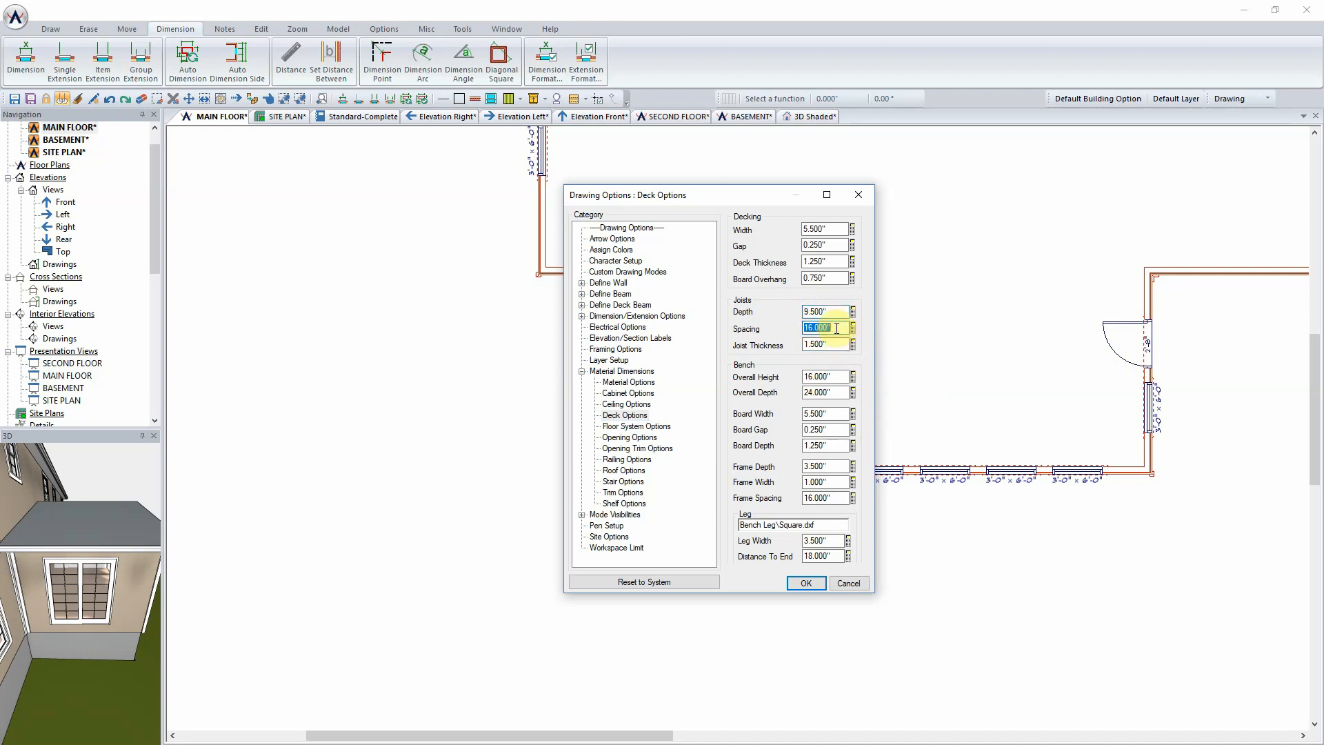
double_click(828, 230)
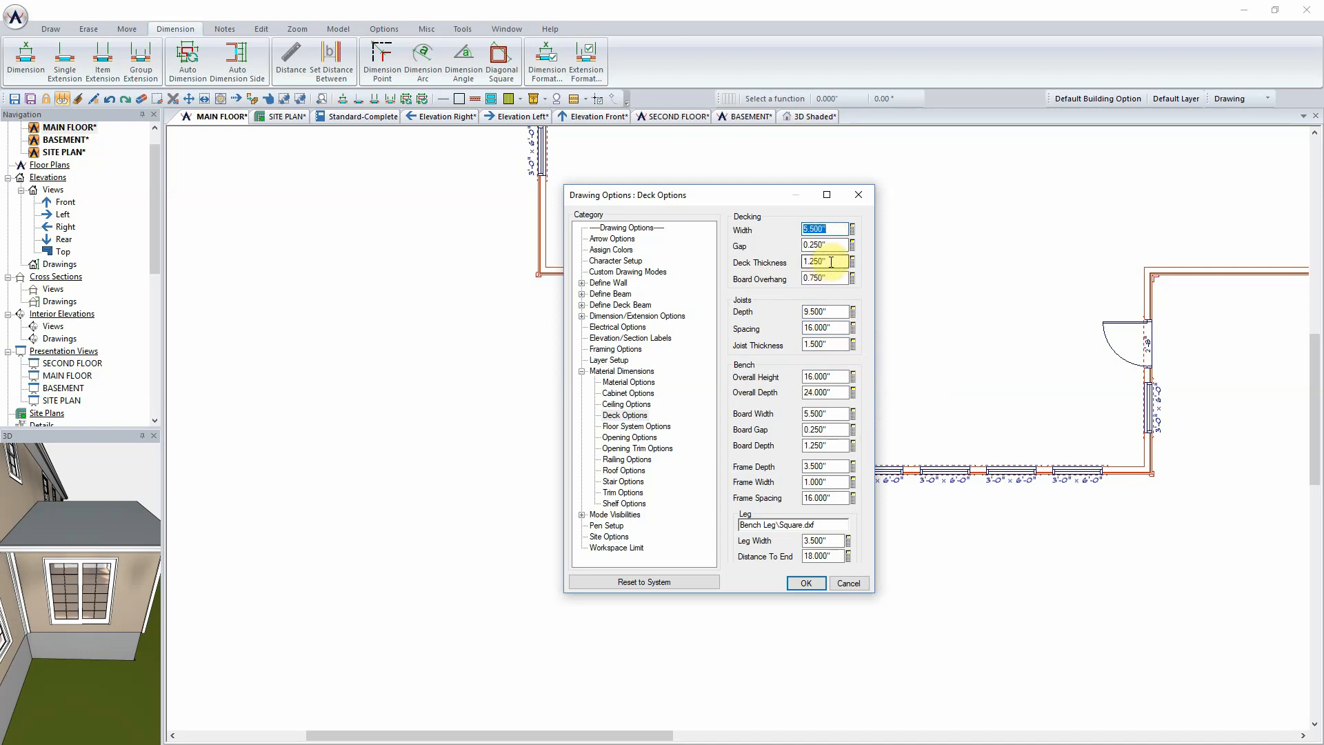
double_click(829, 247)
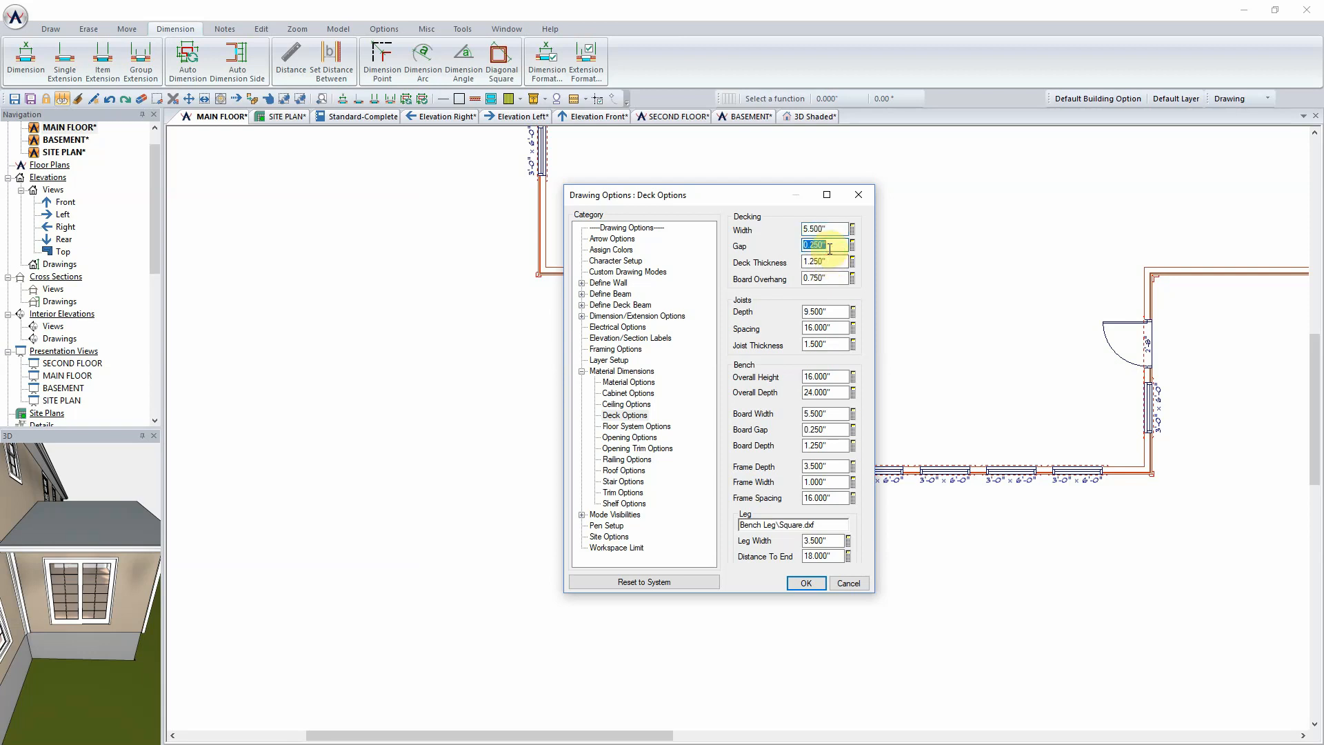
double_click(837, 278)
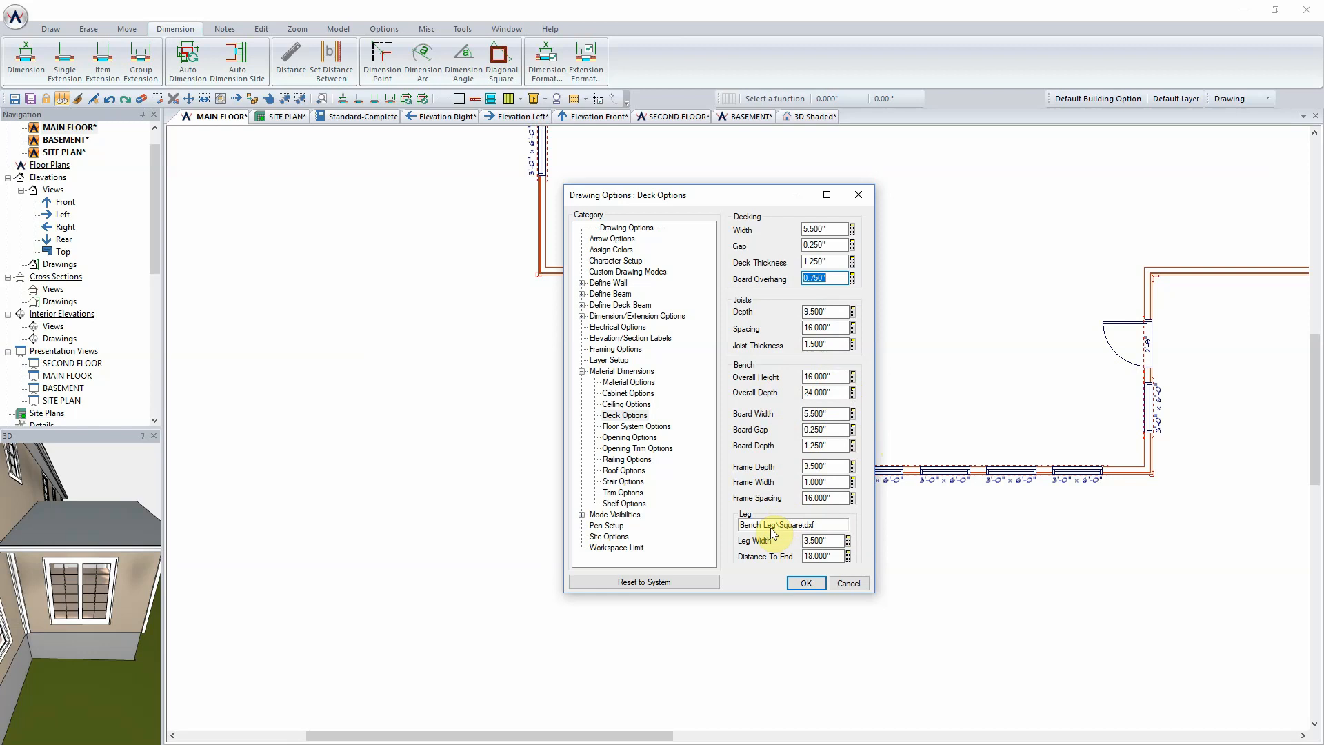
left_click(802, 583)
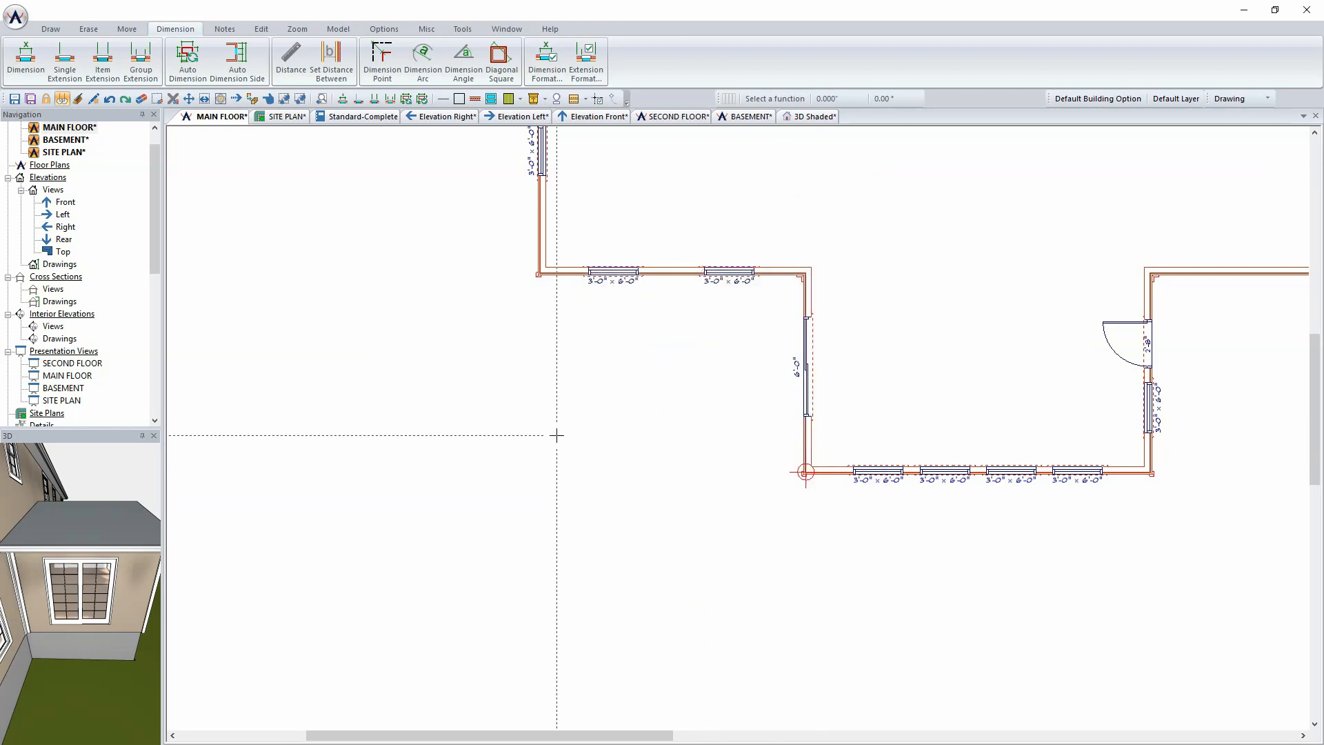
Try different combinations of joist, ring joist and surface for a components-only deck, and cancel the choice
middle_click_drag(708, 393, 659, 470)
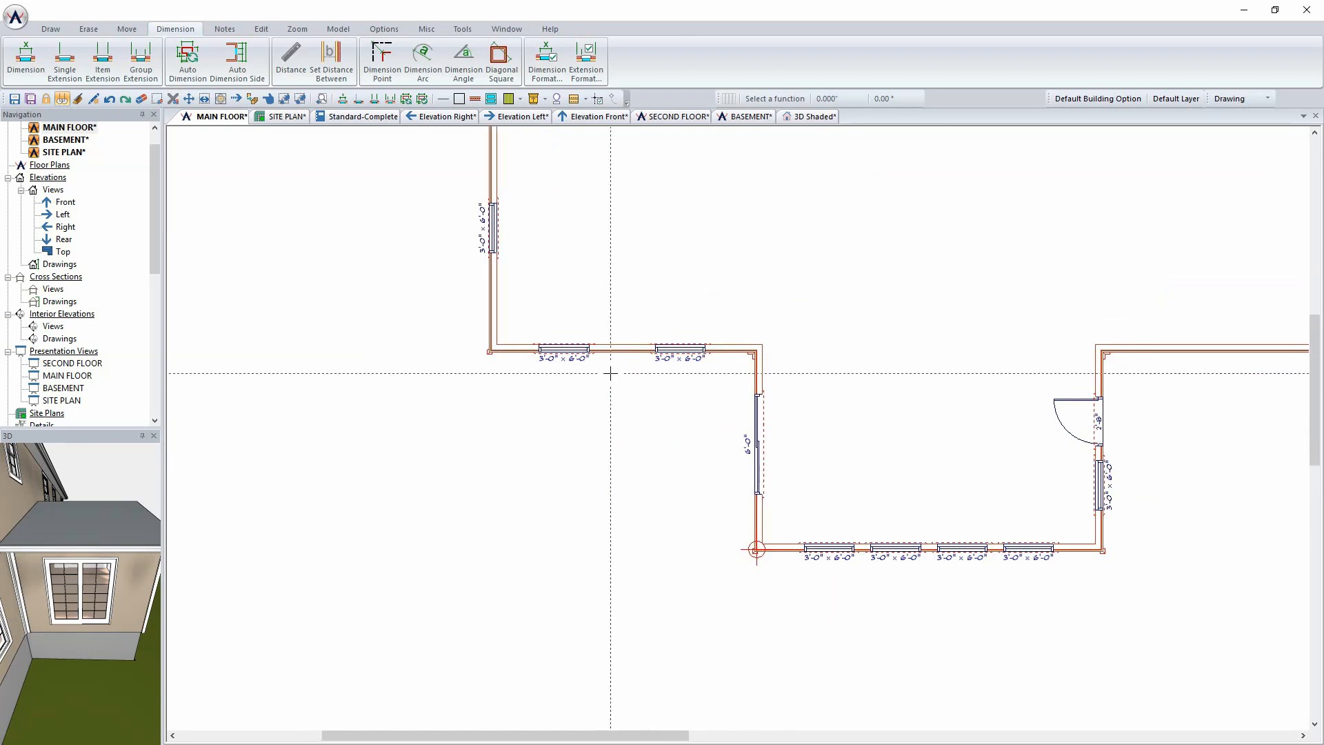
left_click(53, 29)
left_click(416, 61)
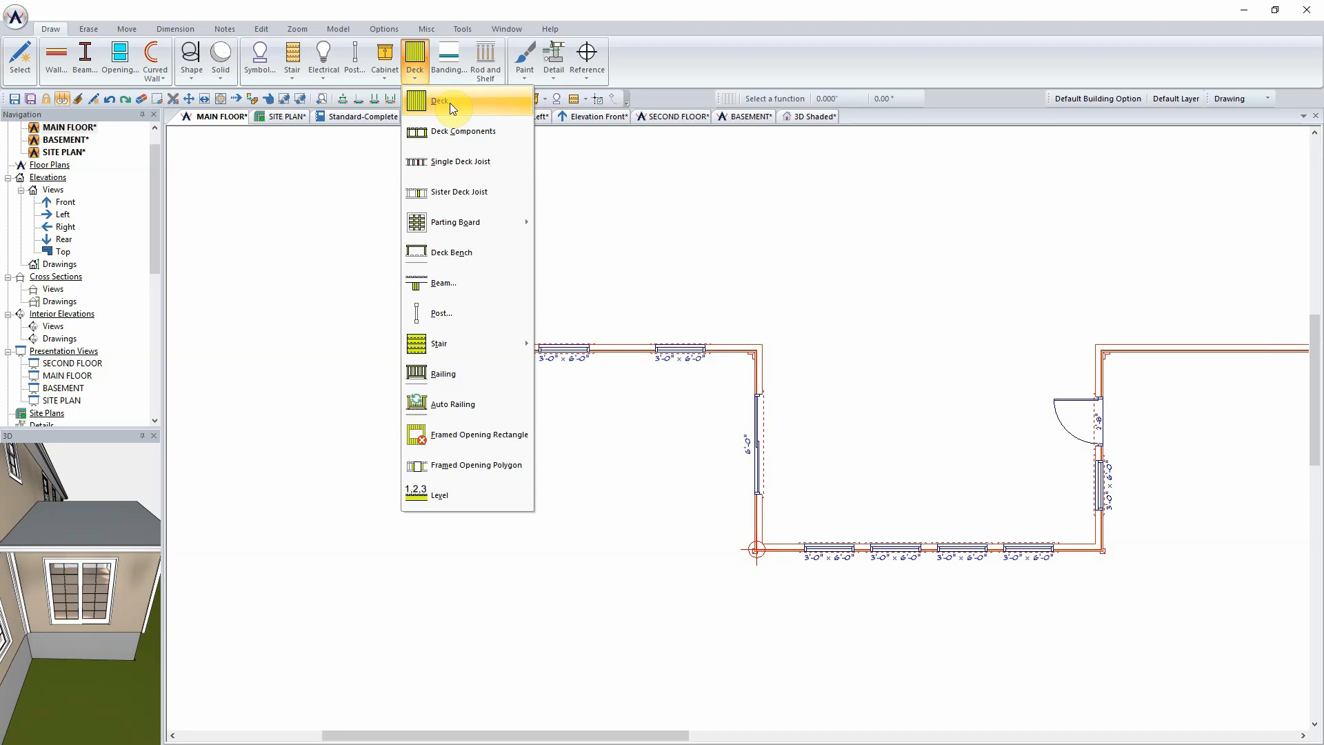
left_click(451, 131)
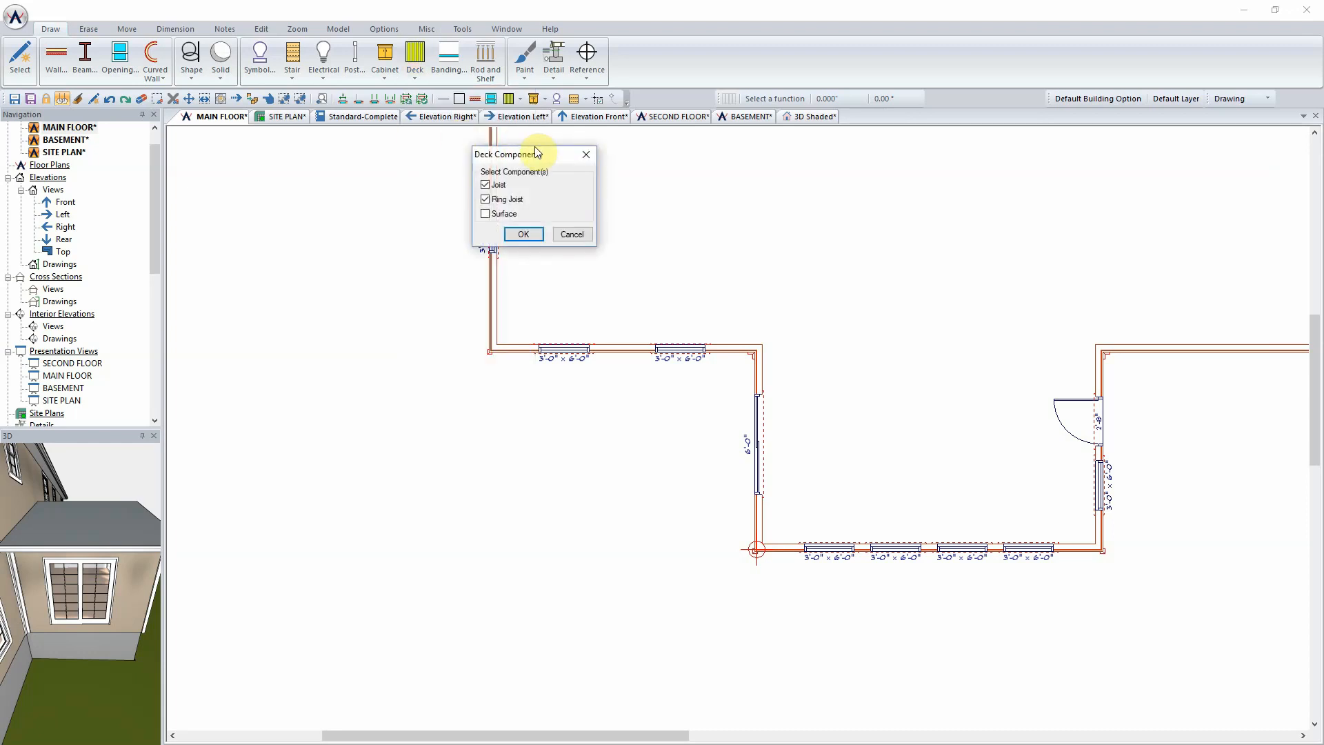
left_click(498, 200)
left_click(497, 185)
left_click(500, 214)
left_click(498, 184)
left_click(502, 215)
left_click(504, 202)
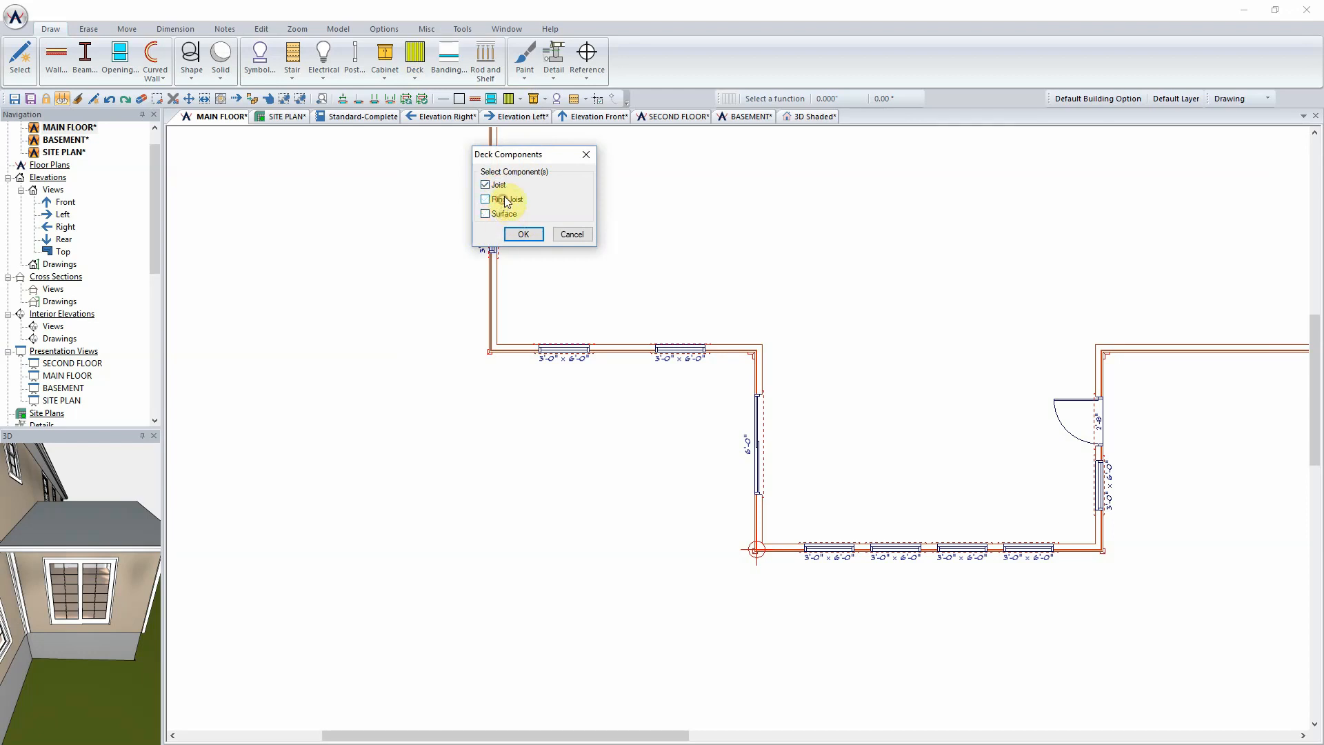
left_click(505, 210)
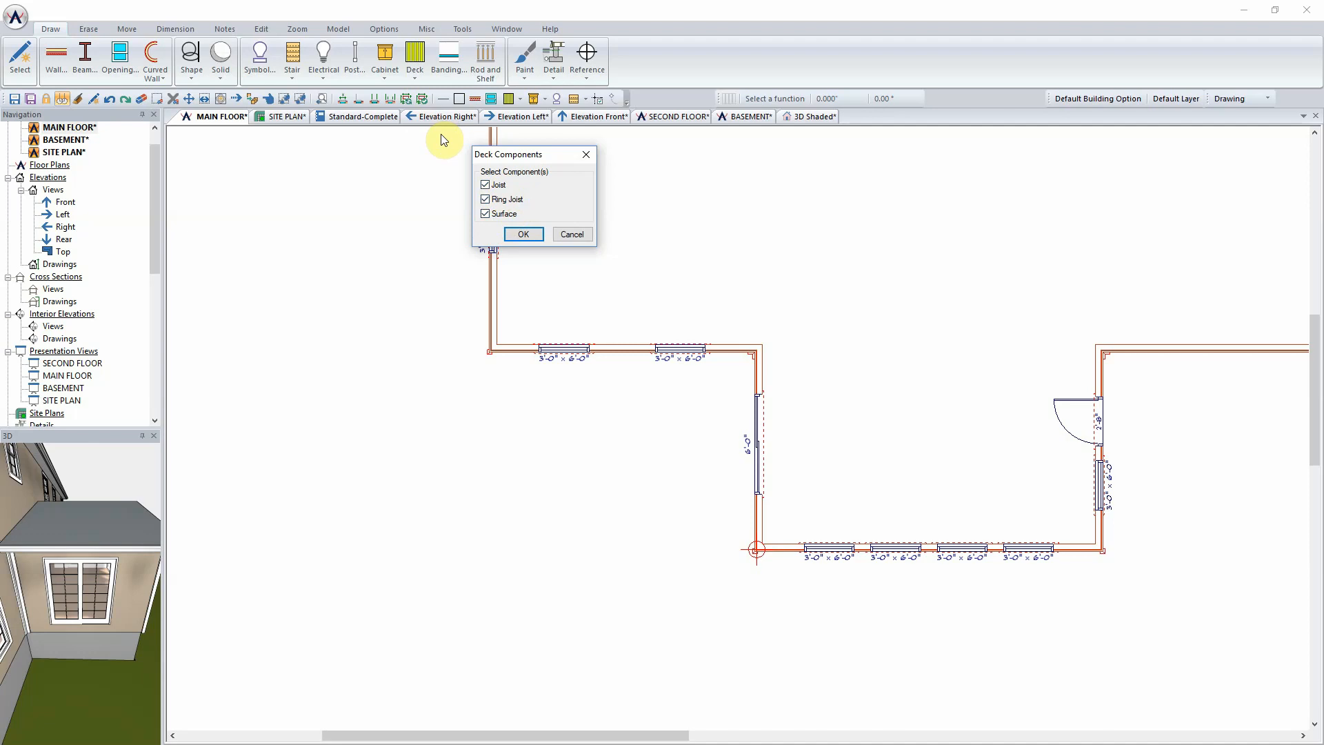
left_click(573, 232)
Draw a notched deck about 19'-5" wide and 16'-0" deep against the house walls beside the sliding door
left_click(416, 66)
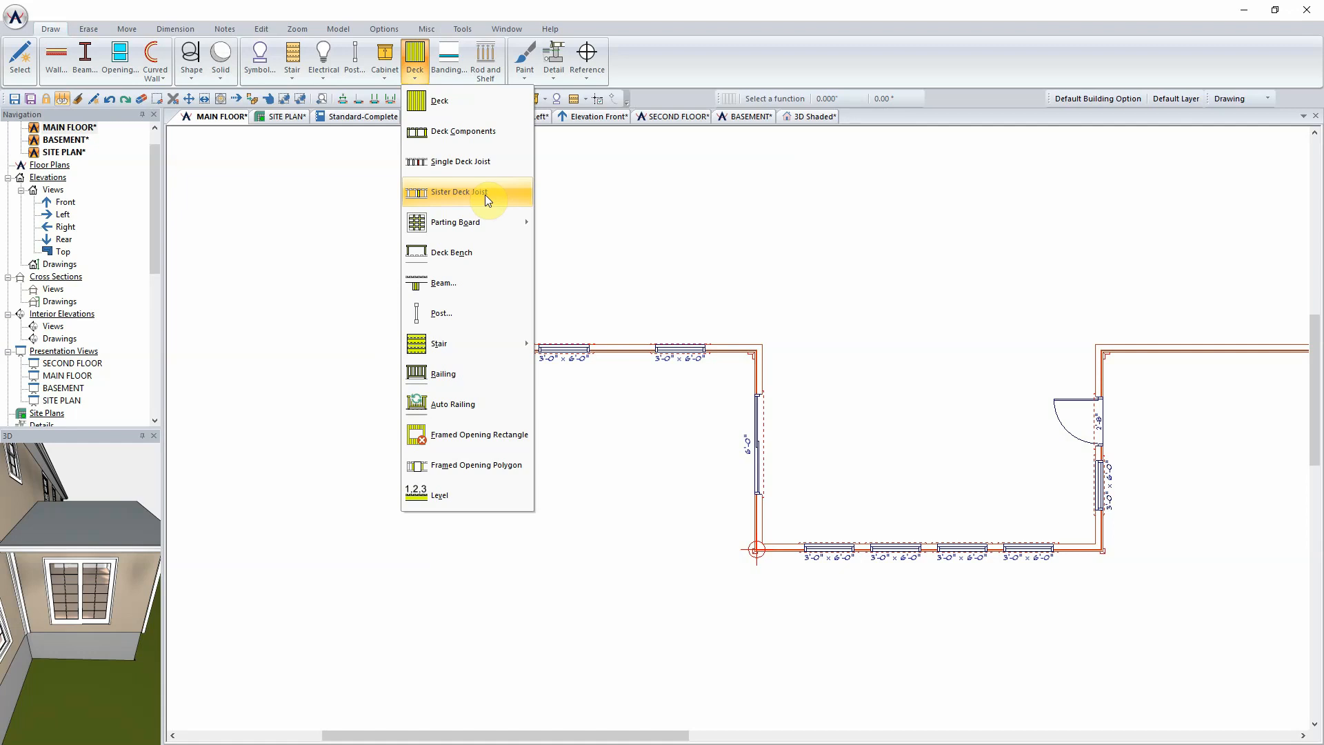
mouse_move(487, 223)
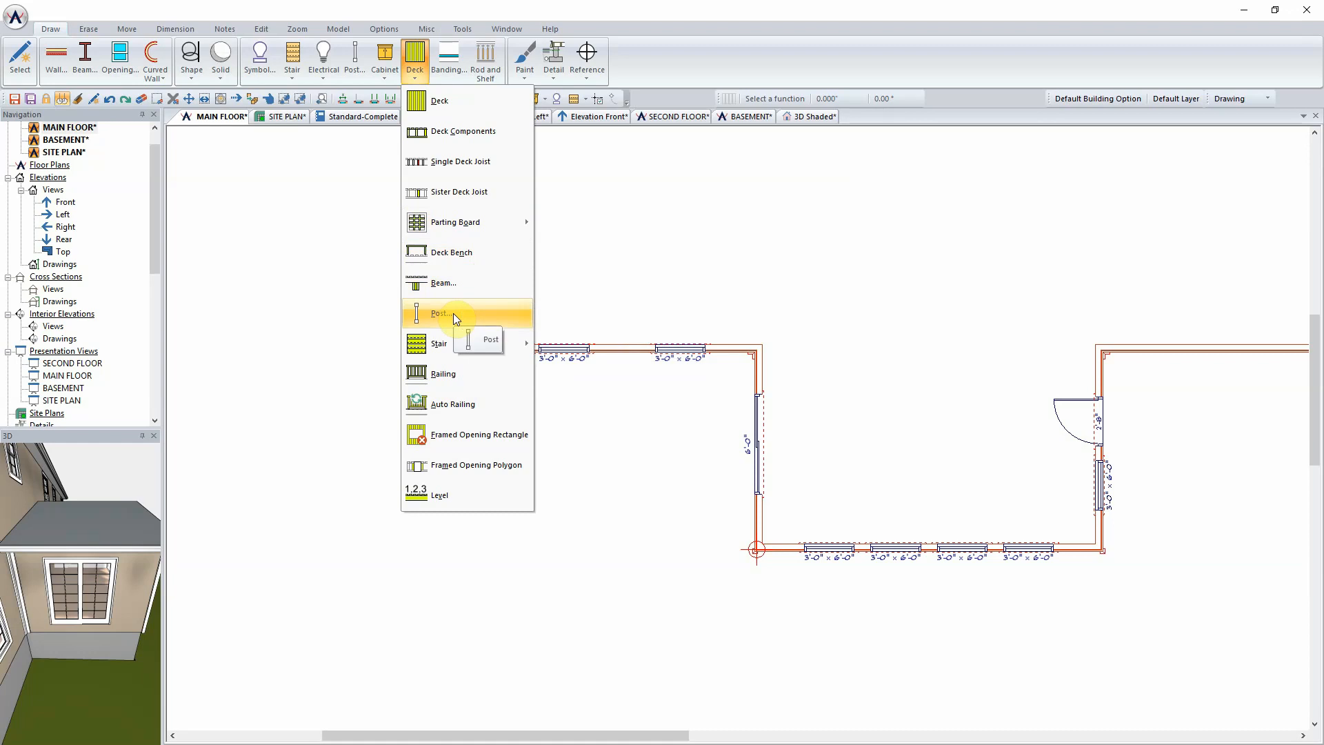
mouse_move(456, 340)
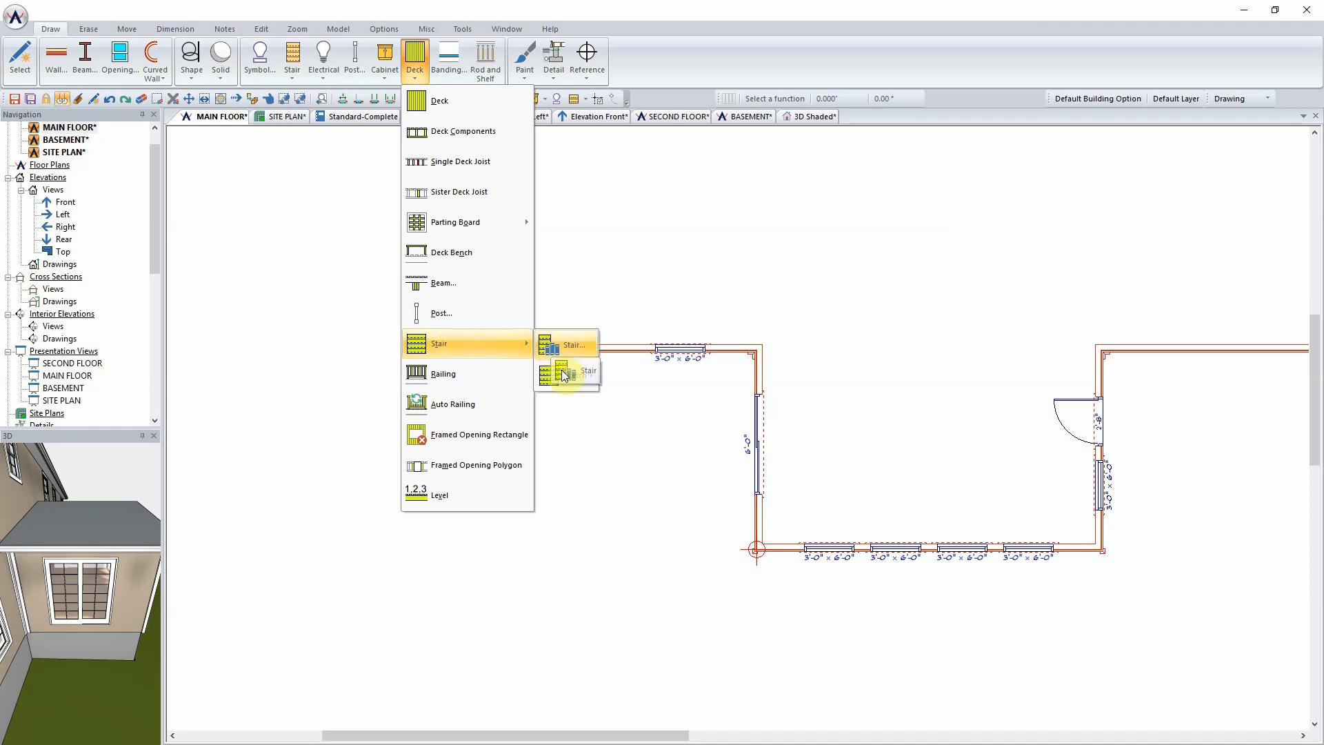
mouse_move(562, 370)
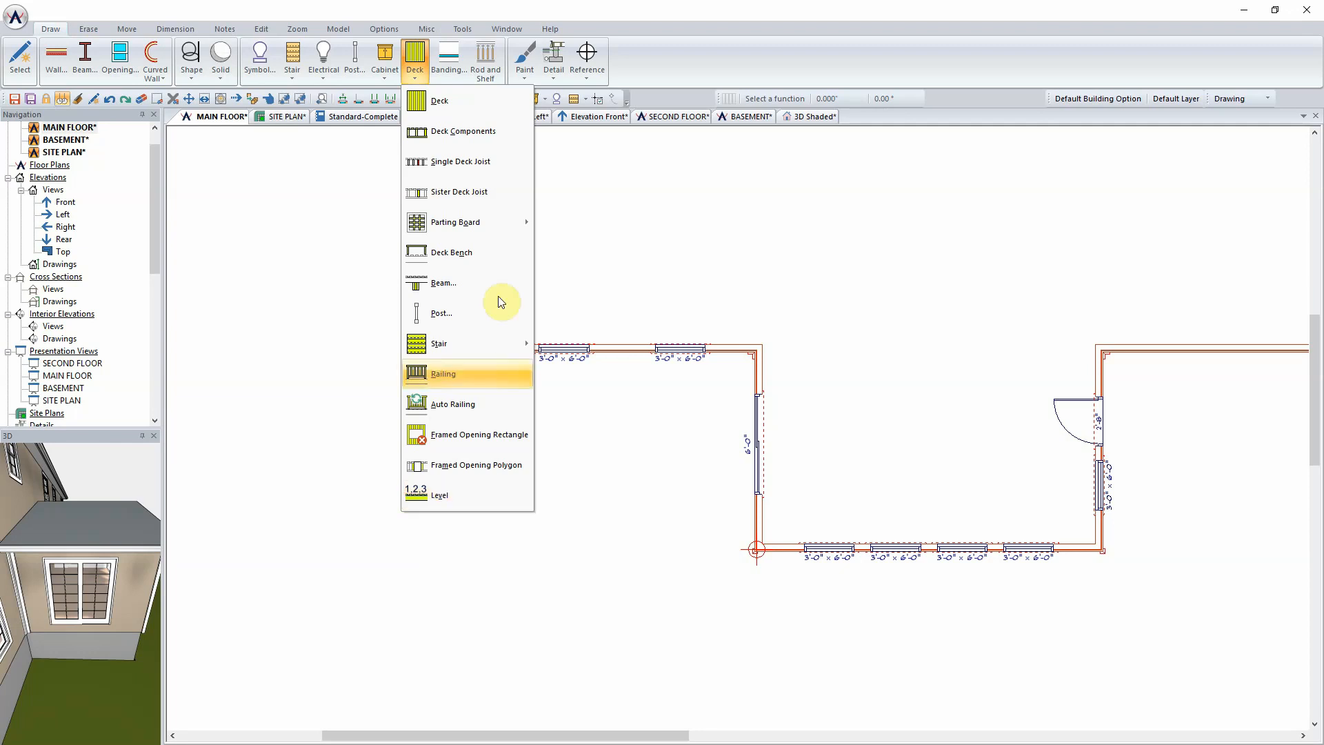
left_click(466, 103)
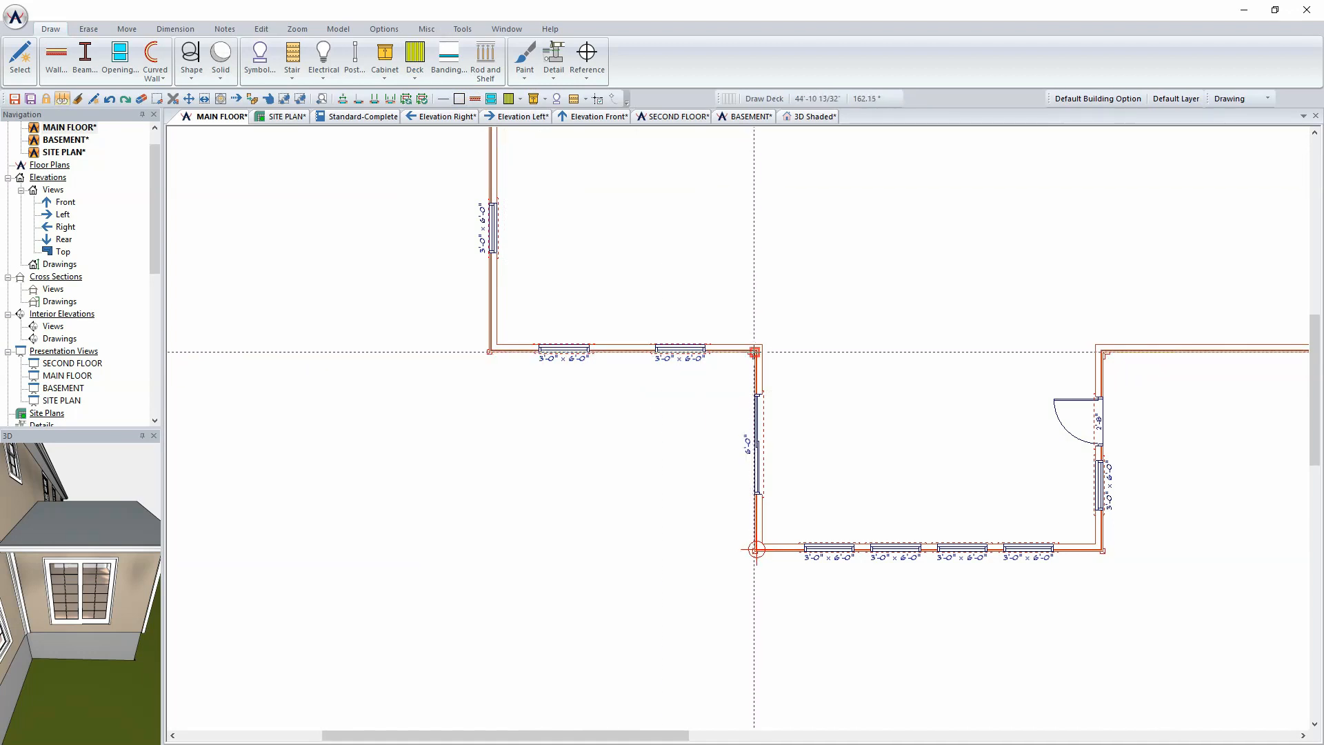
left_click(754, 353)
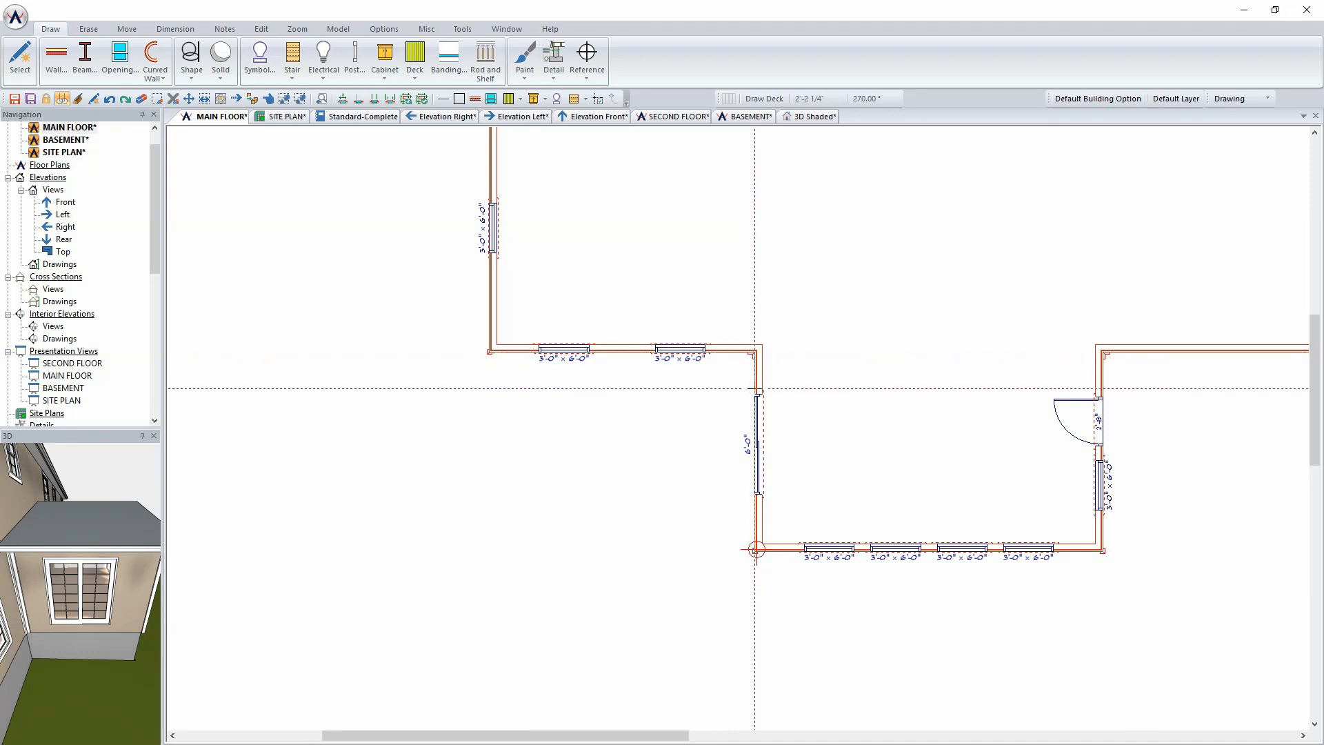
left_click(755, 618)
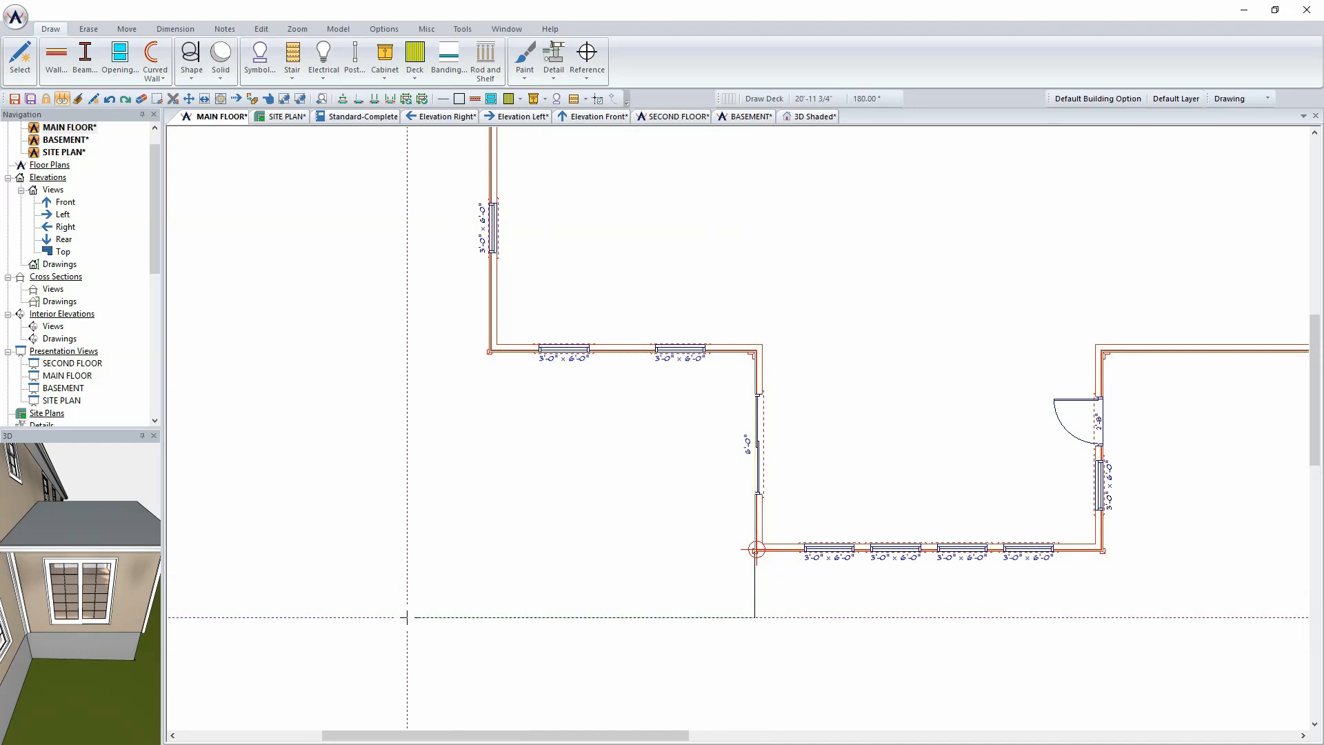
left_click(565, 617)
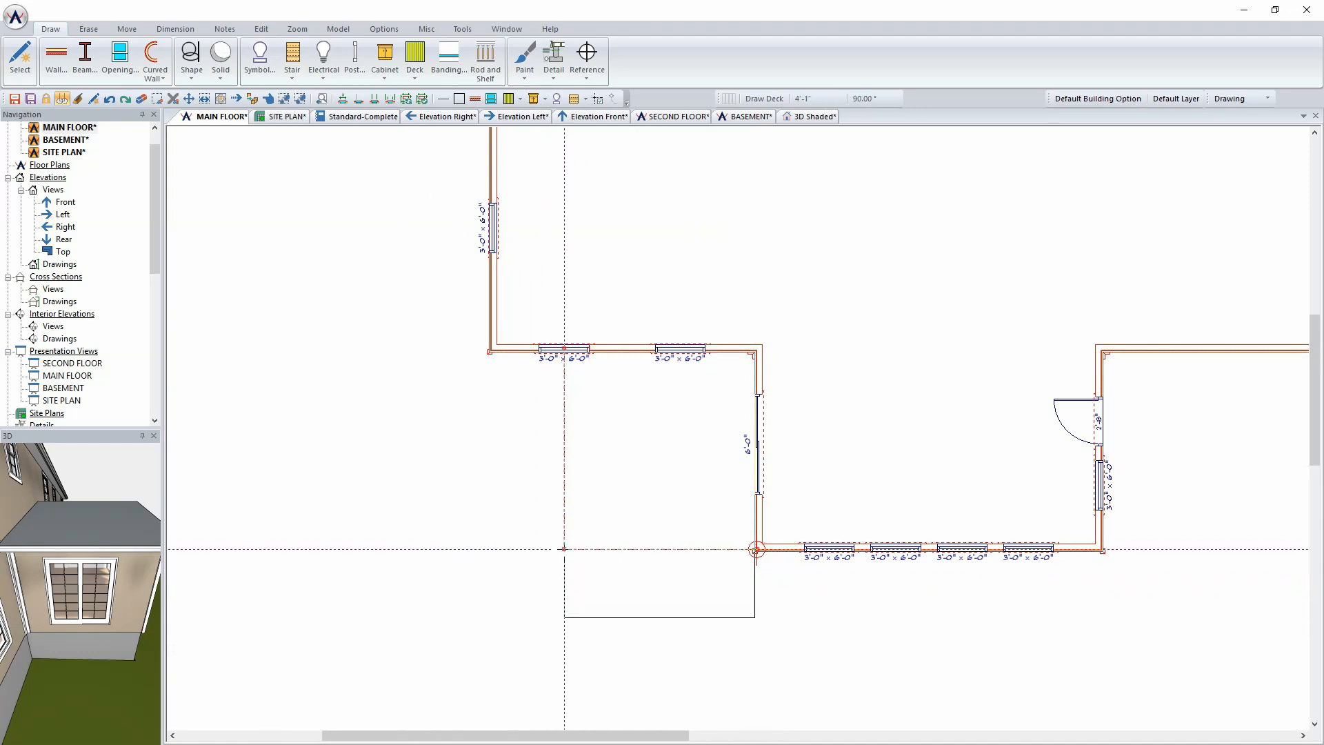
left_click(564, 501)
left_click(433, 502)
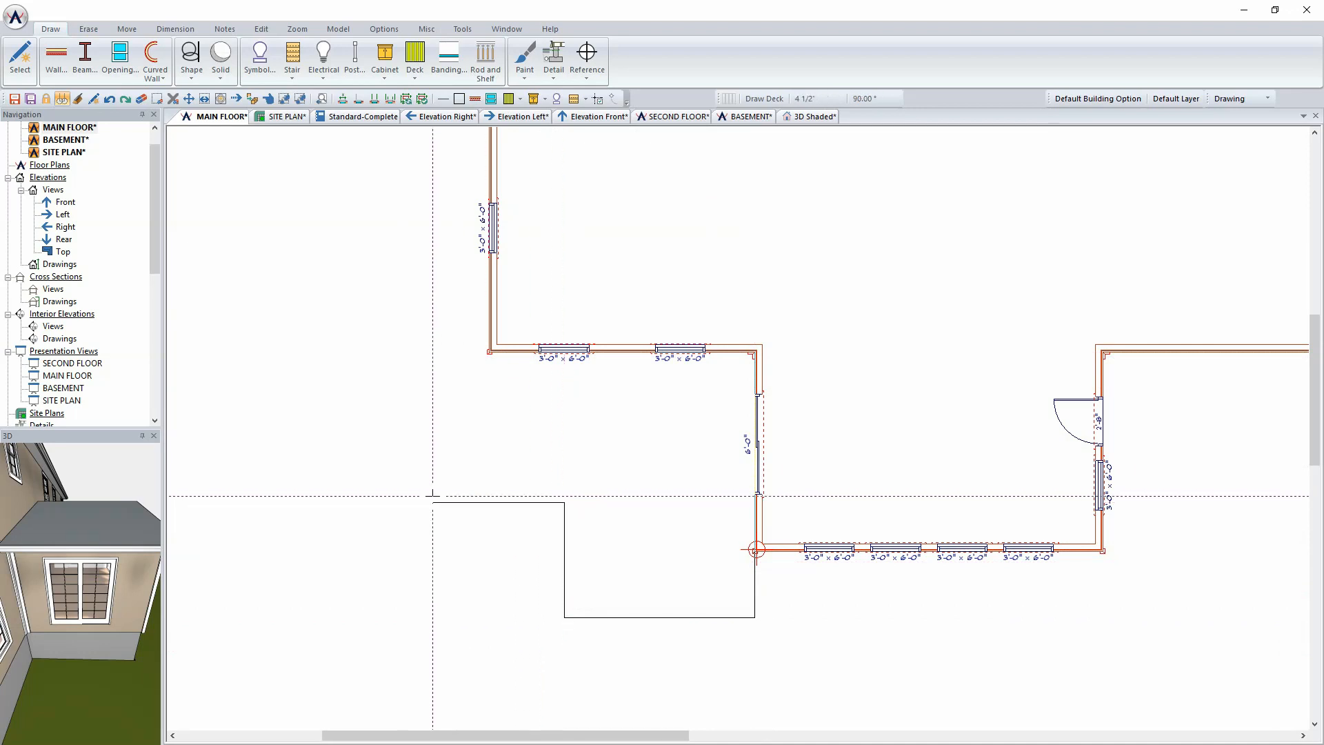
left_click(433, 352)
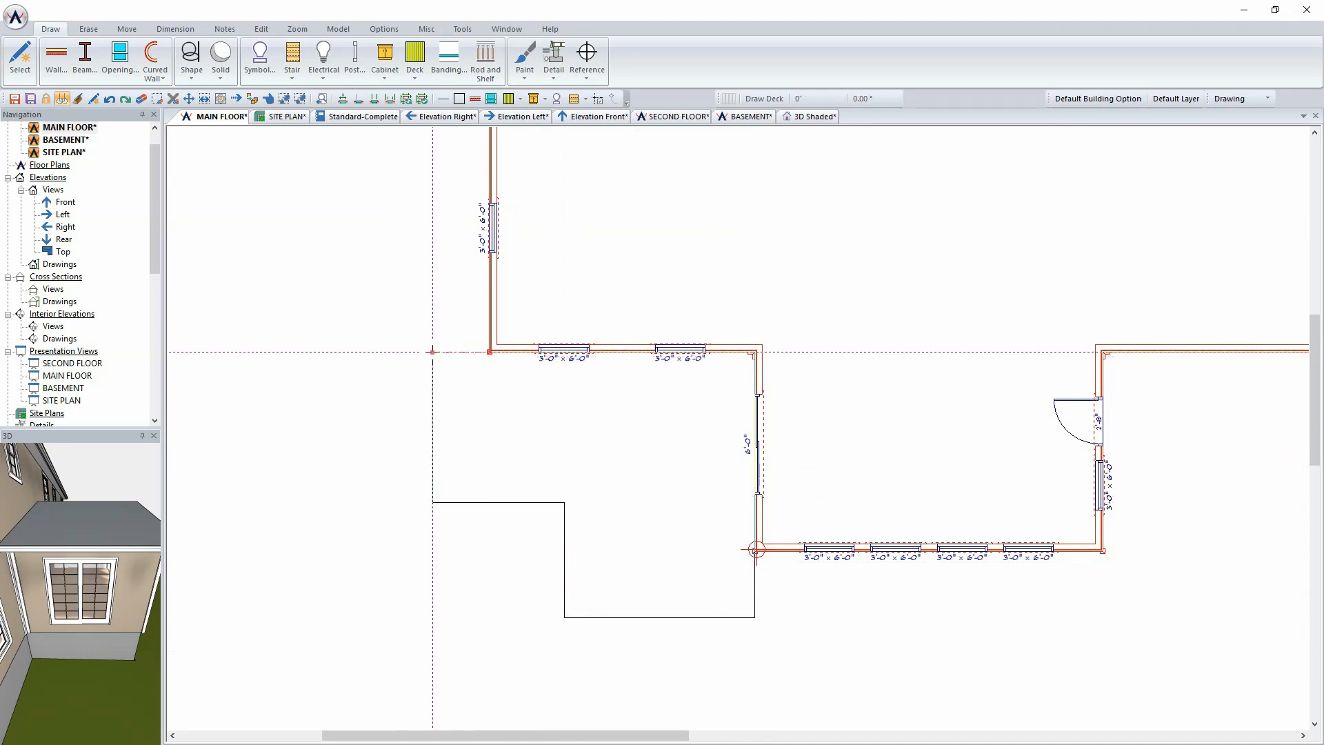
left_click(755, 352)
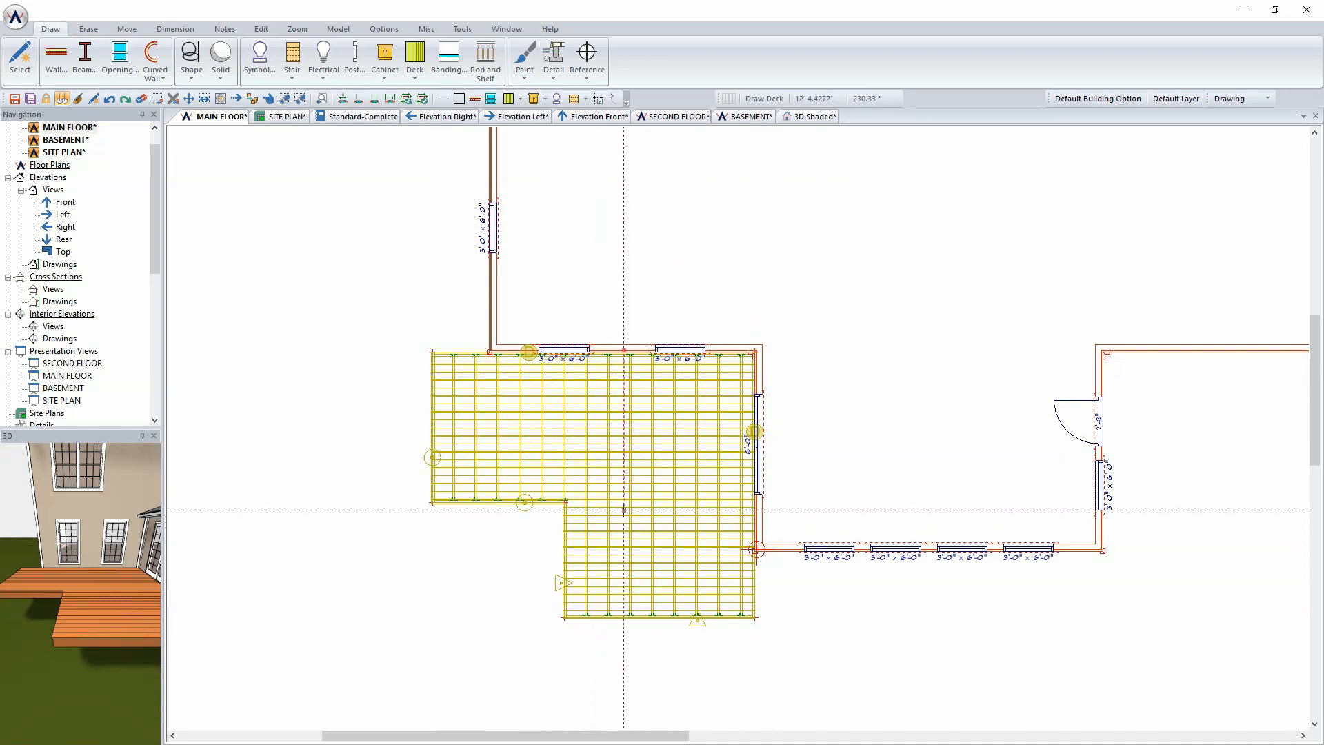
Review the new deck's joist, decking, joist hanger and finish properties and close them without changes
right_click(601, 457)
left_click(633, 504)
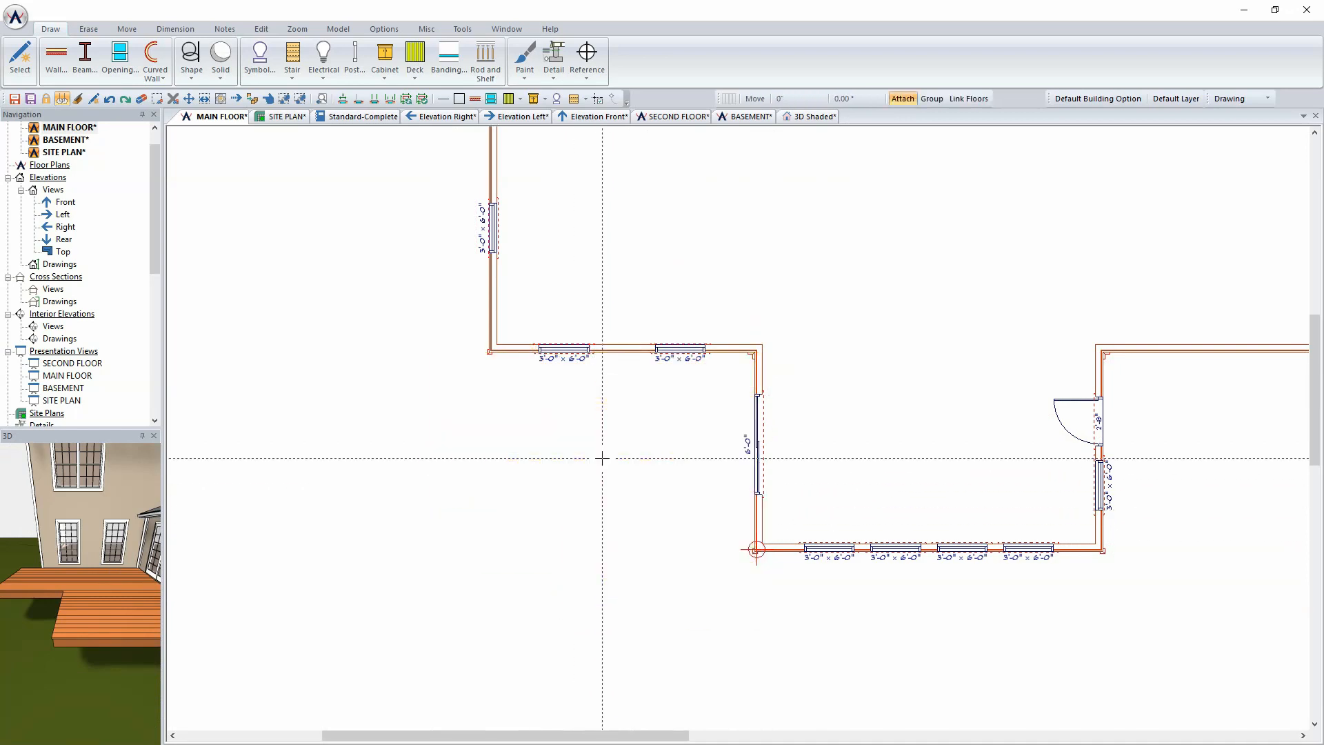
right_click(605, 458)
left_click(633, 488)
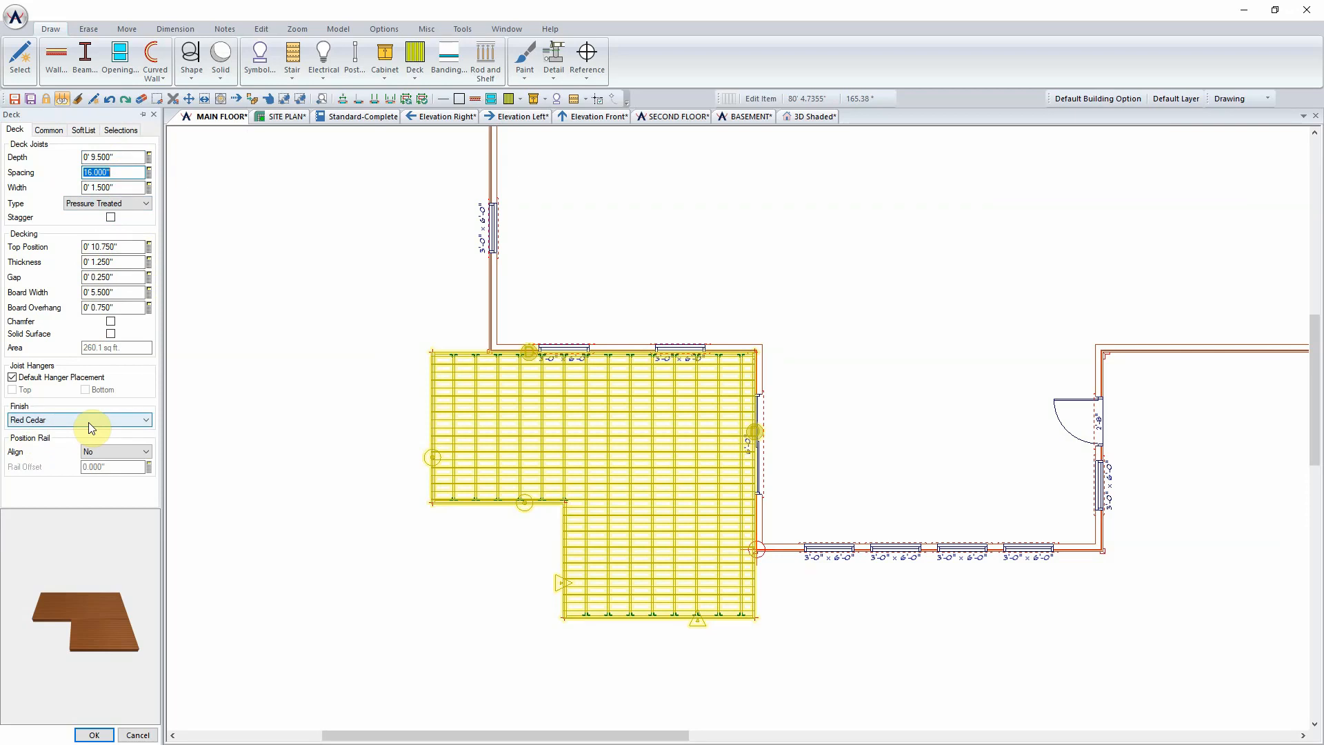
left_click(136, 735)
Check the deck's edge along the house wall and where it passes the wall corner, and save the plan
scroll(725, 390, "up", 3)
middle_click_drag(738, 349, 719, 388)
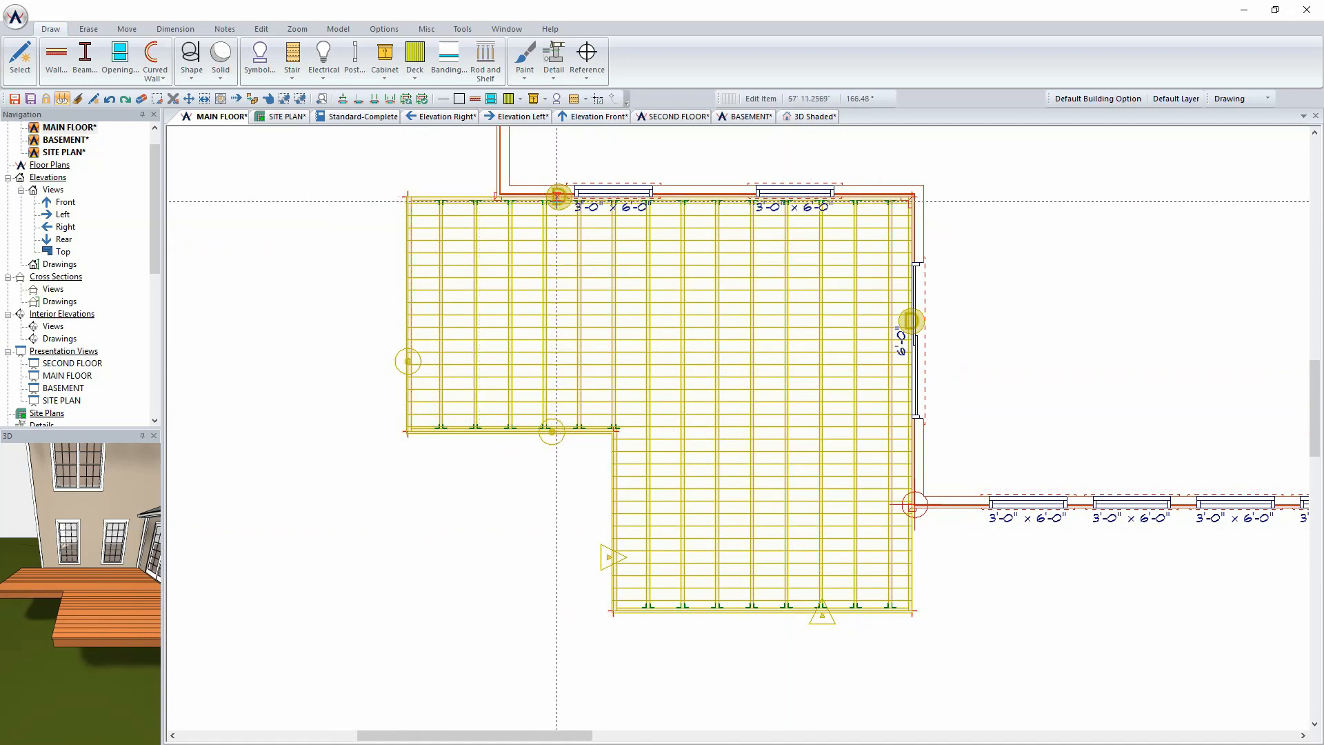
scroll(533, 222, "up", 3)
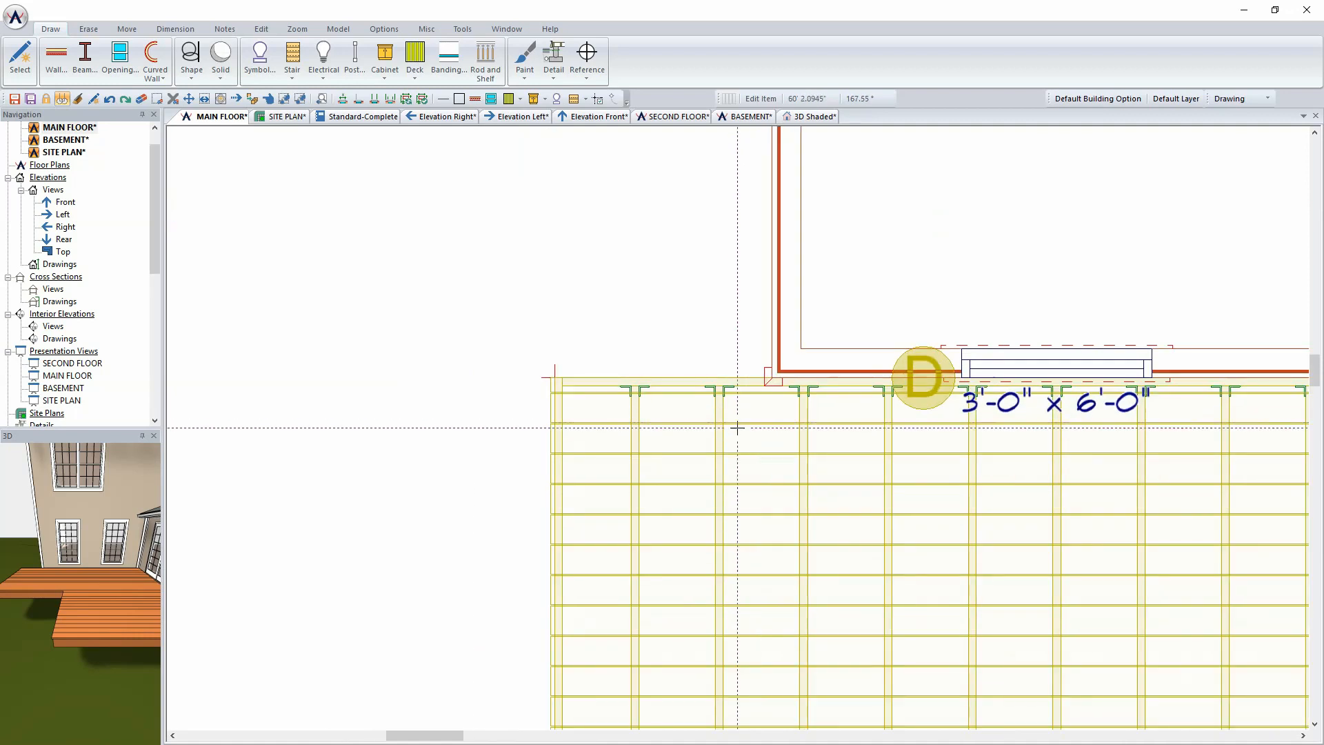
scroll(757, 422, "up", 1)
scroll(806, 411, "down", 3)
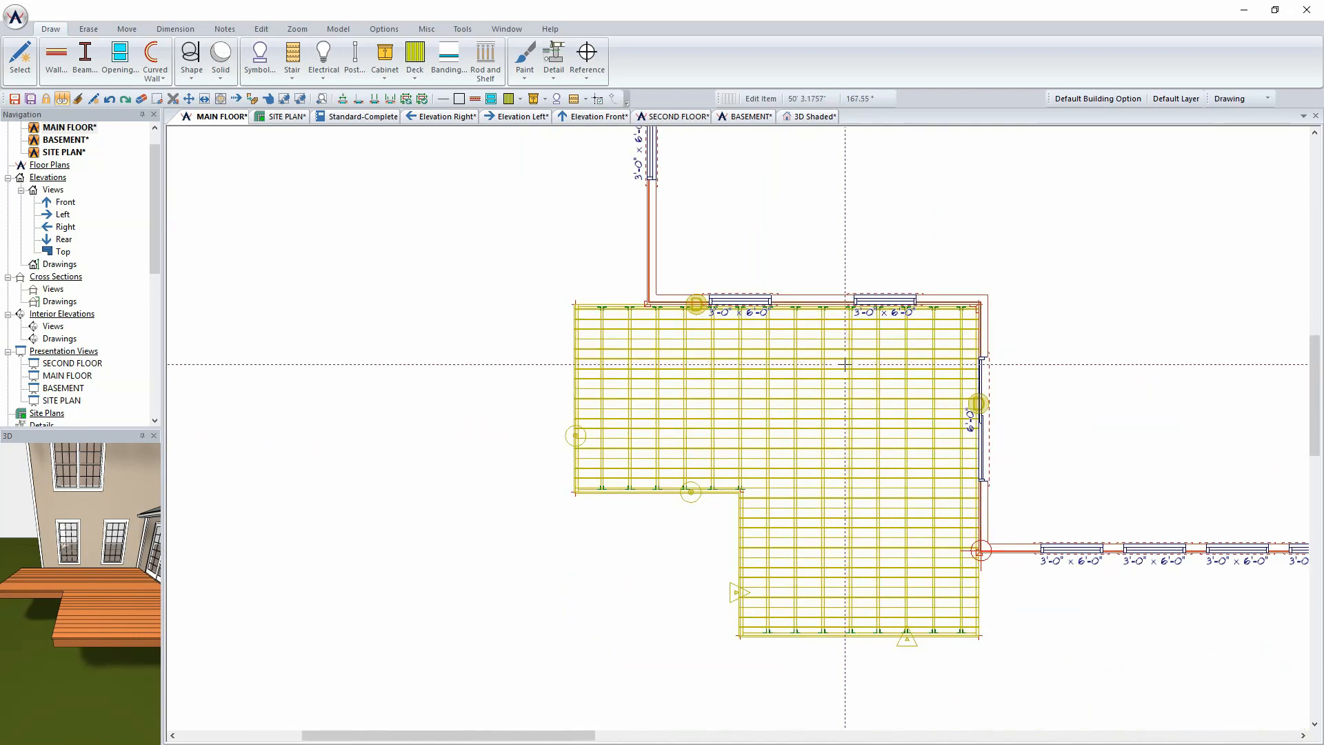
key("ctrl+s")
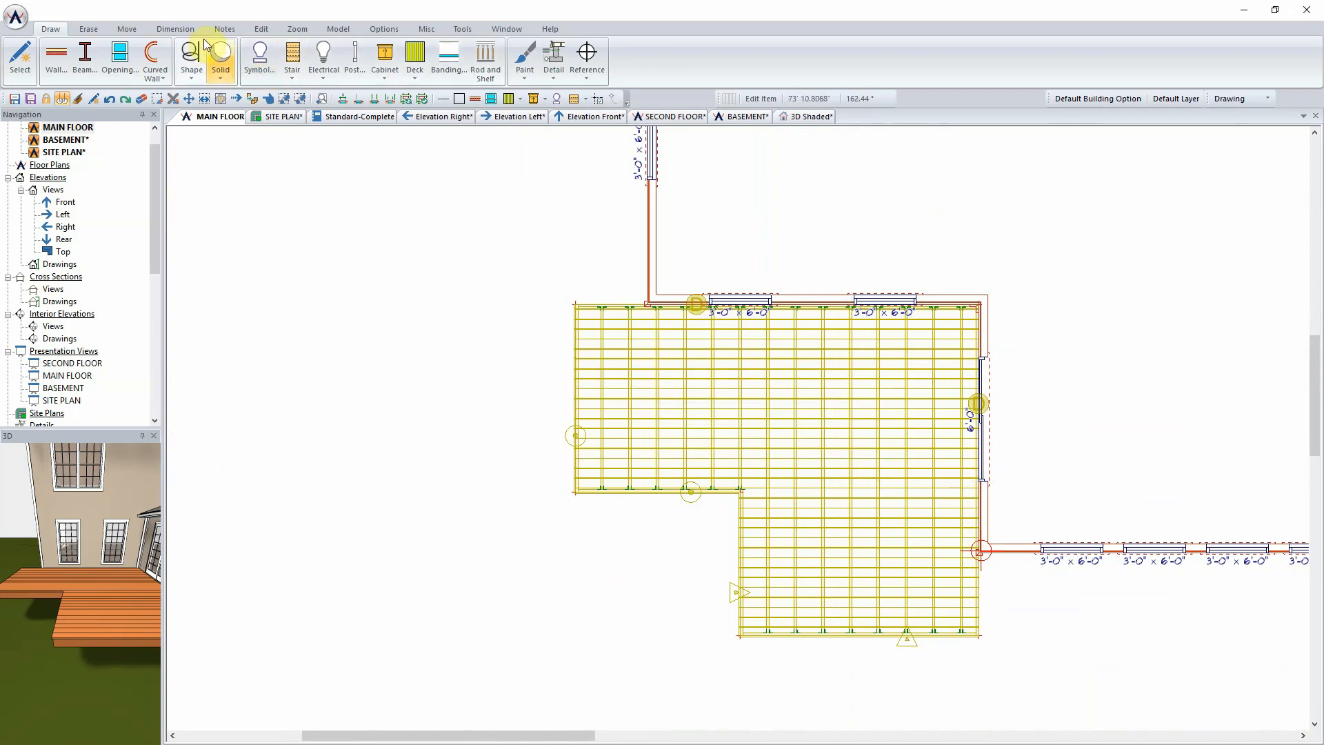
Add dimension extension lines to the deck's two side edges, its front edge and its outer corners
left_click(177, 29)
left_click(141, 52)
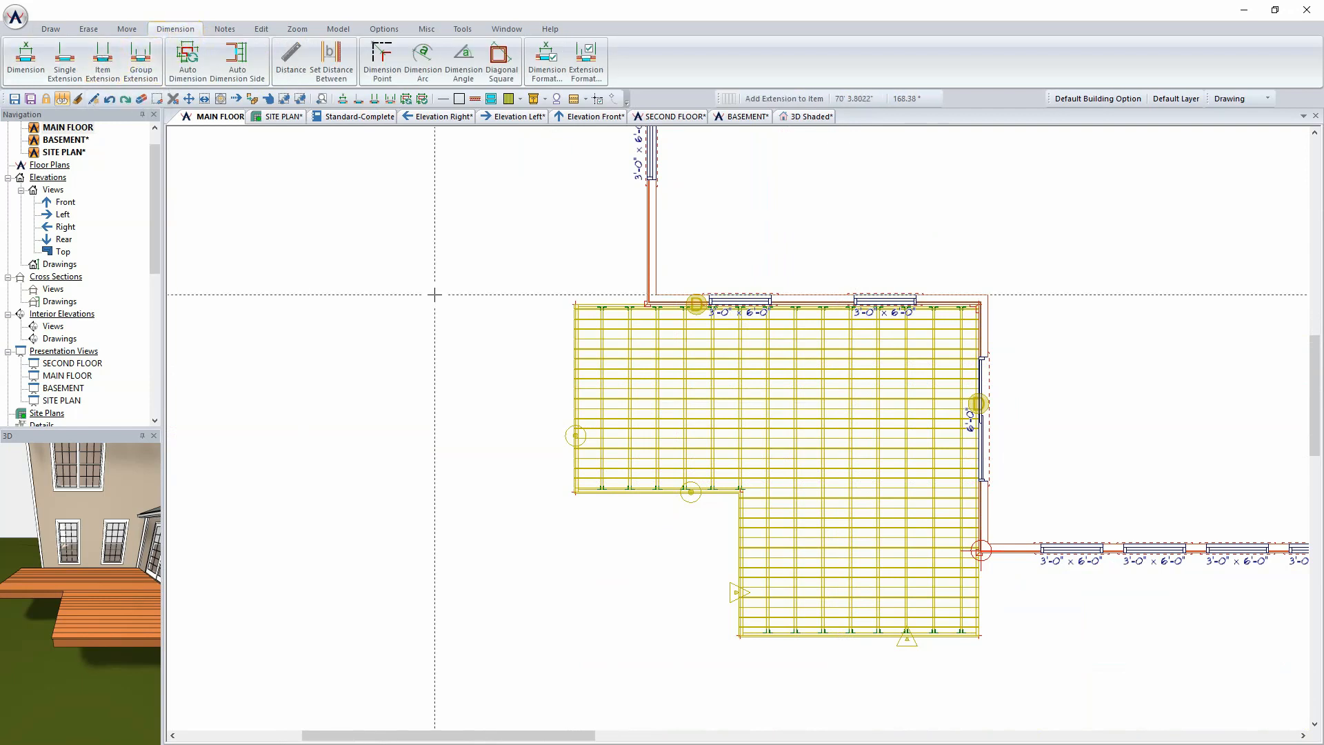
left_click(498, 376)
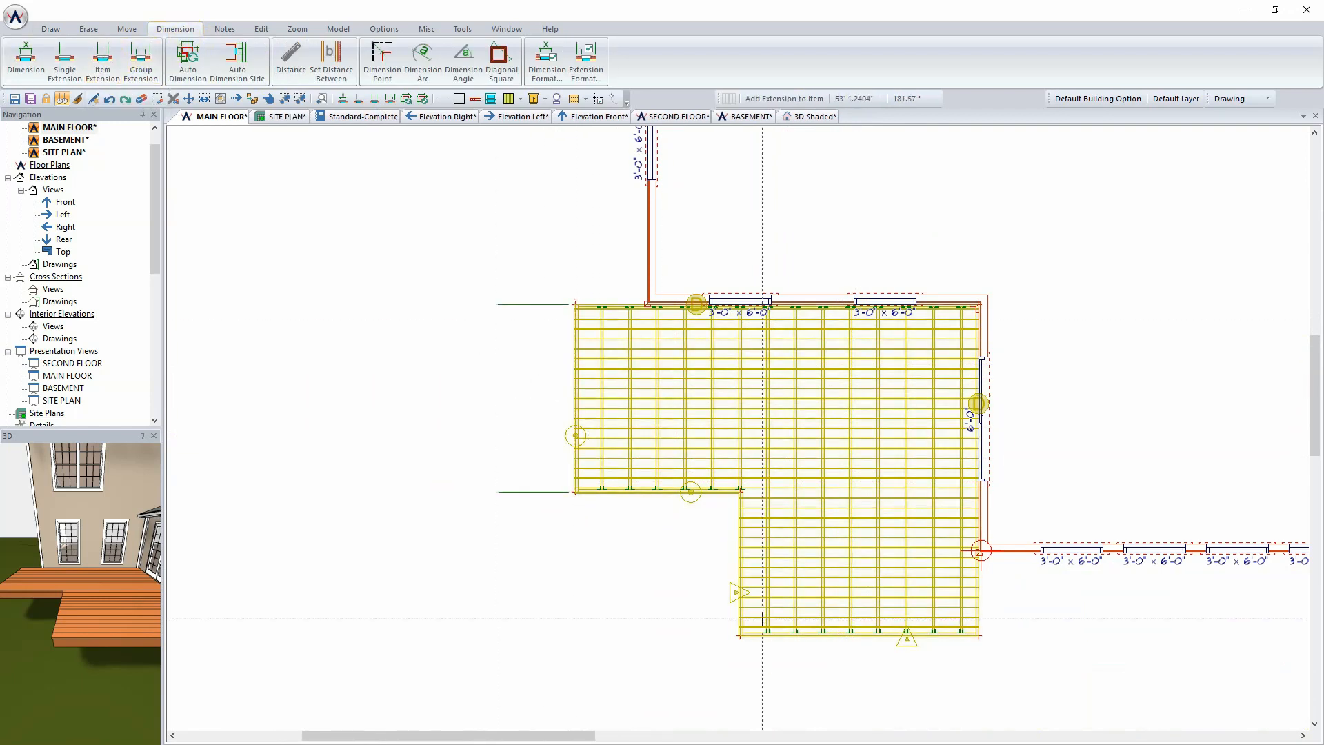
left_click(803, 703)
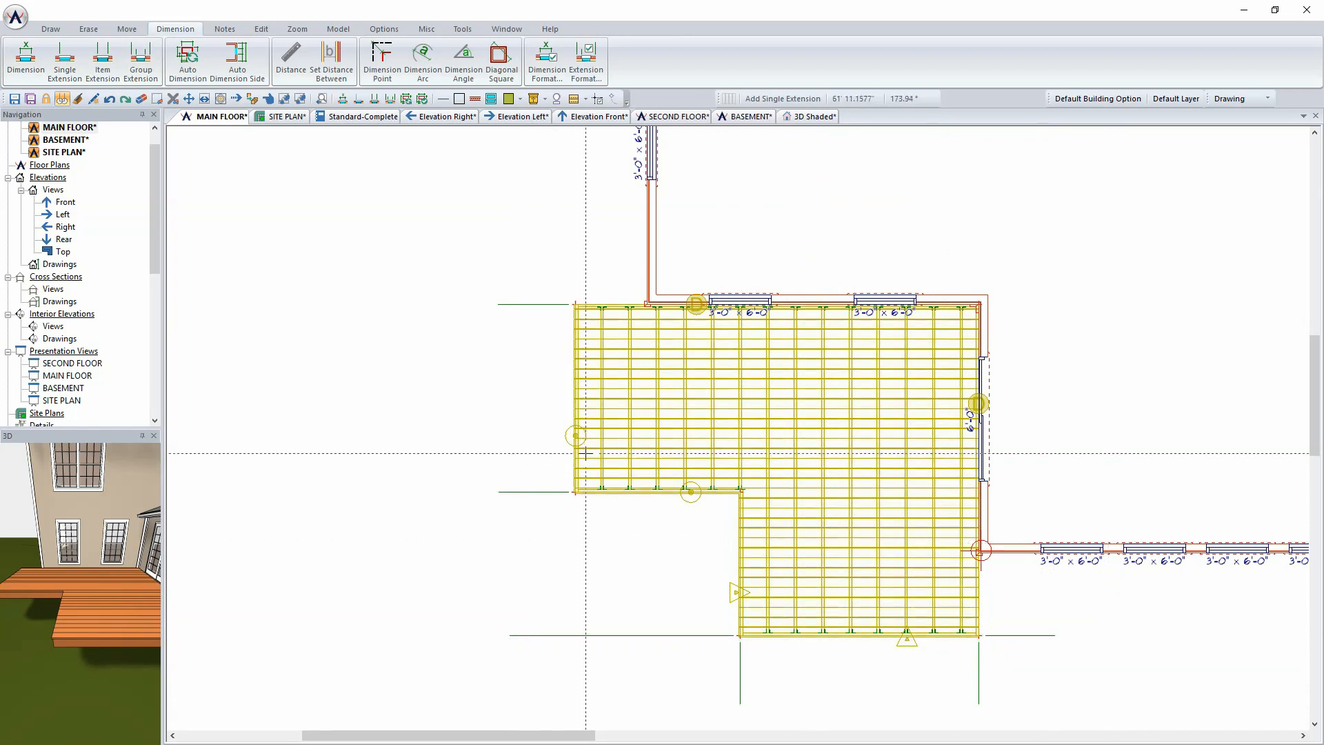
left_click(593, 693)
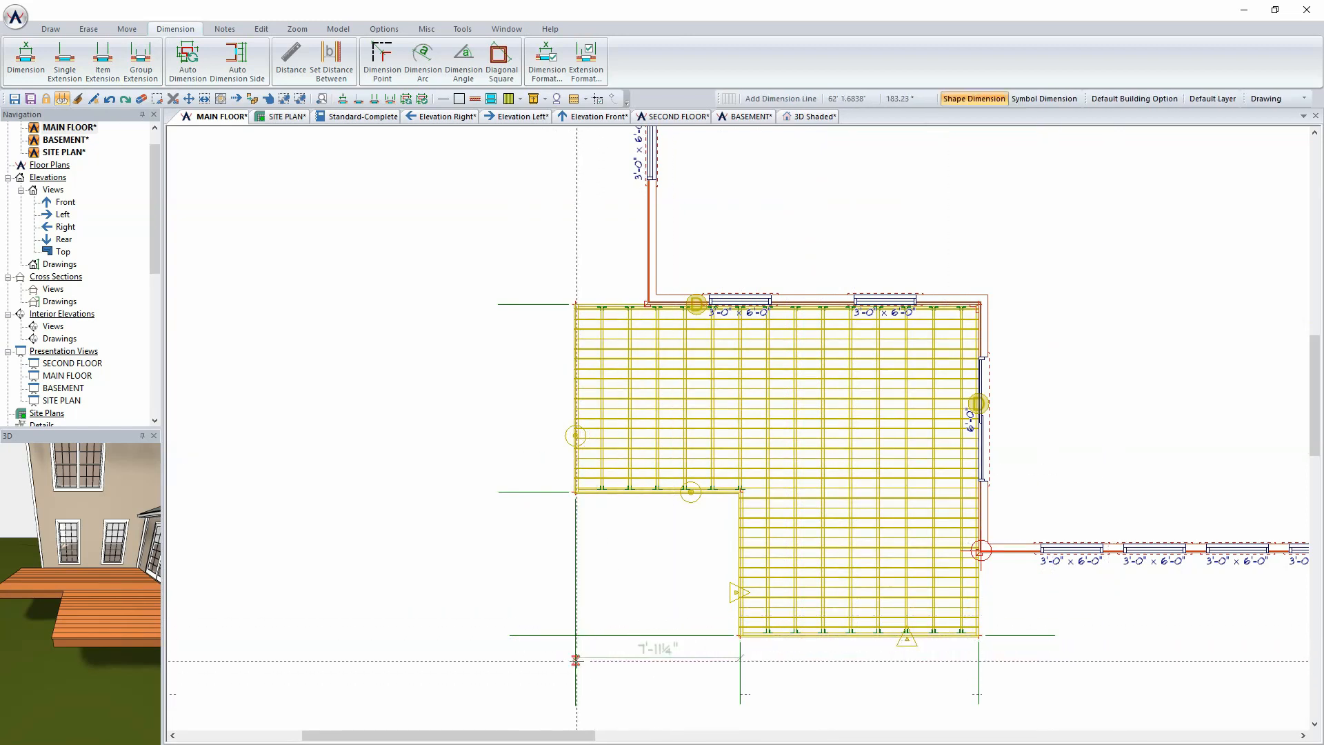
Dimension the two front widths of the deck, its projection beyond the house corner and its two side depths
left_click(1008, 664)
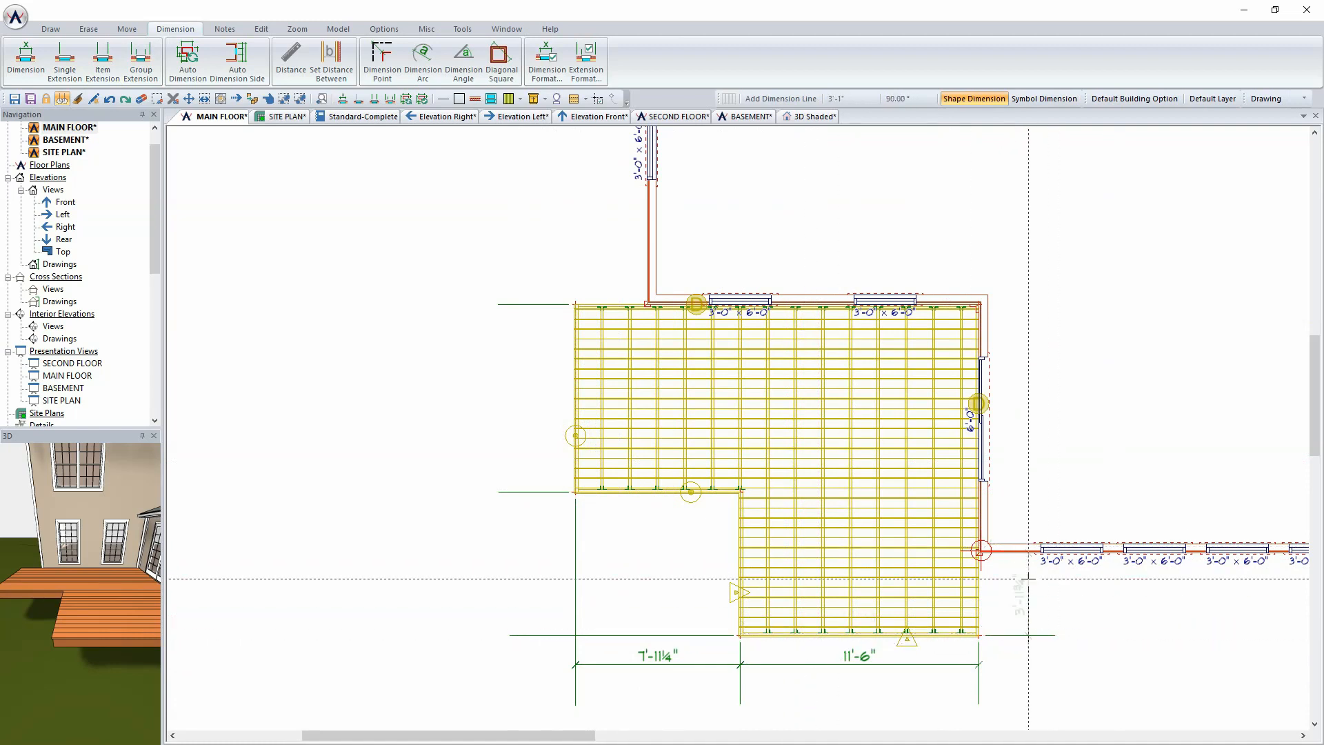
left_click(1028, 530)
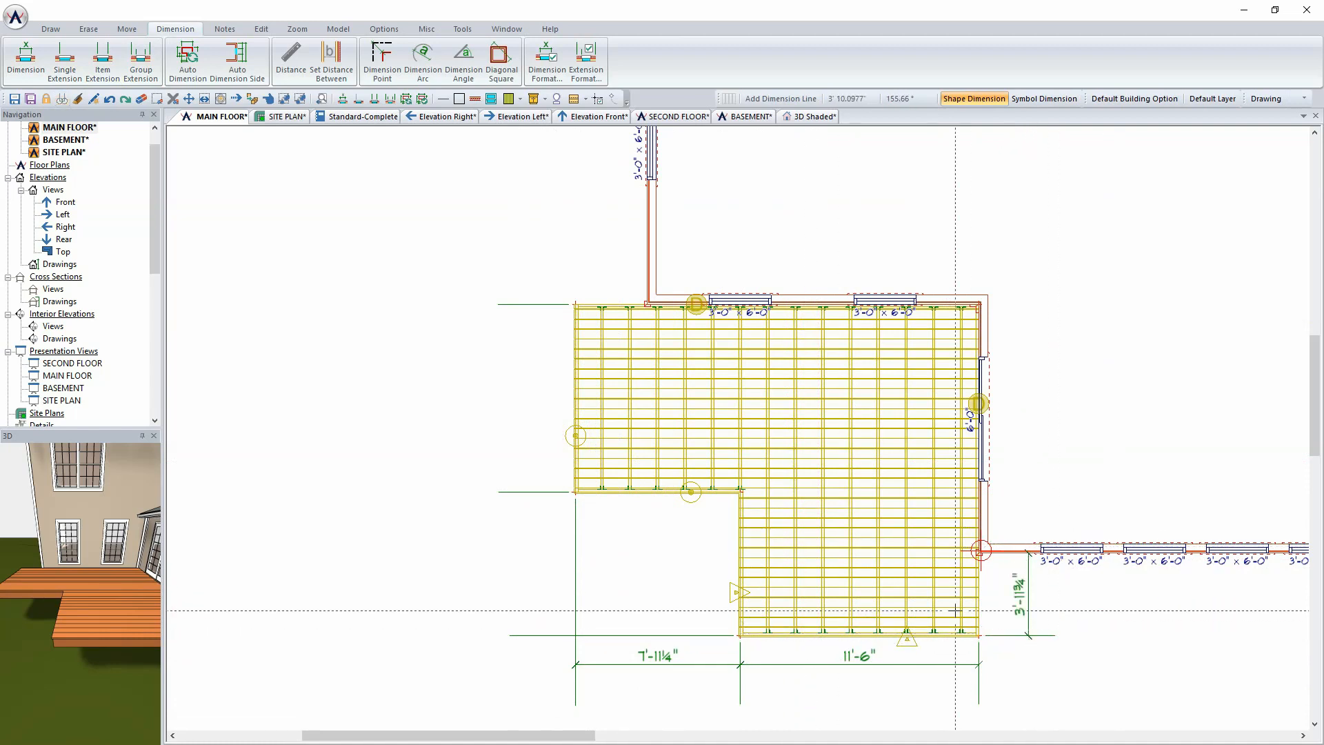
left_click(542, 277)
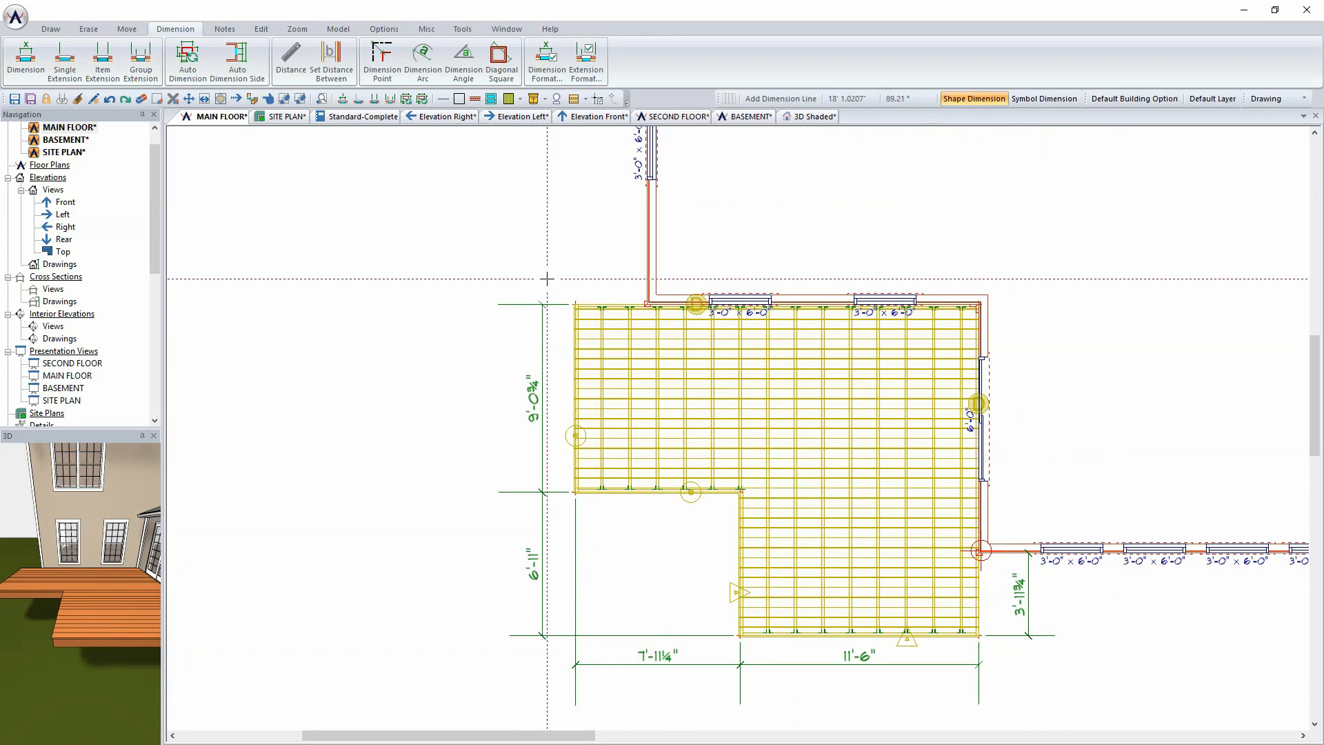
Add an extension line at the deck's rear outer corner and dimension how far the deck runs past the house wall
right_click(640, 295)
left_click(579, 311)
left_click(579, 233)
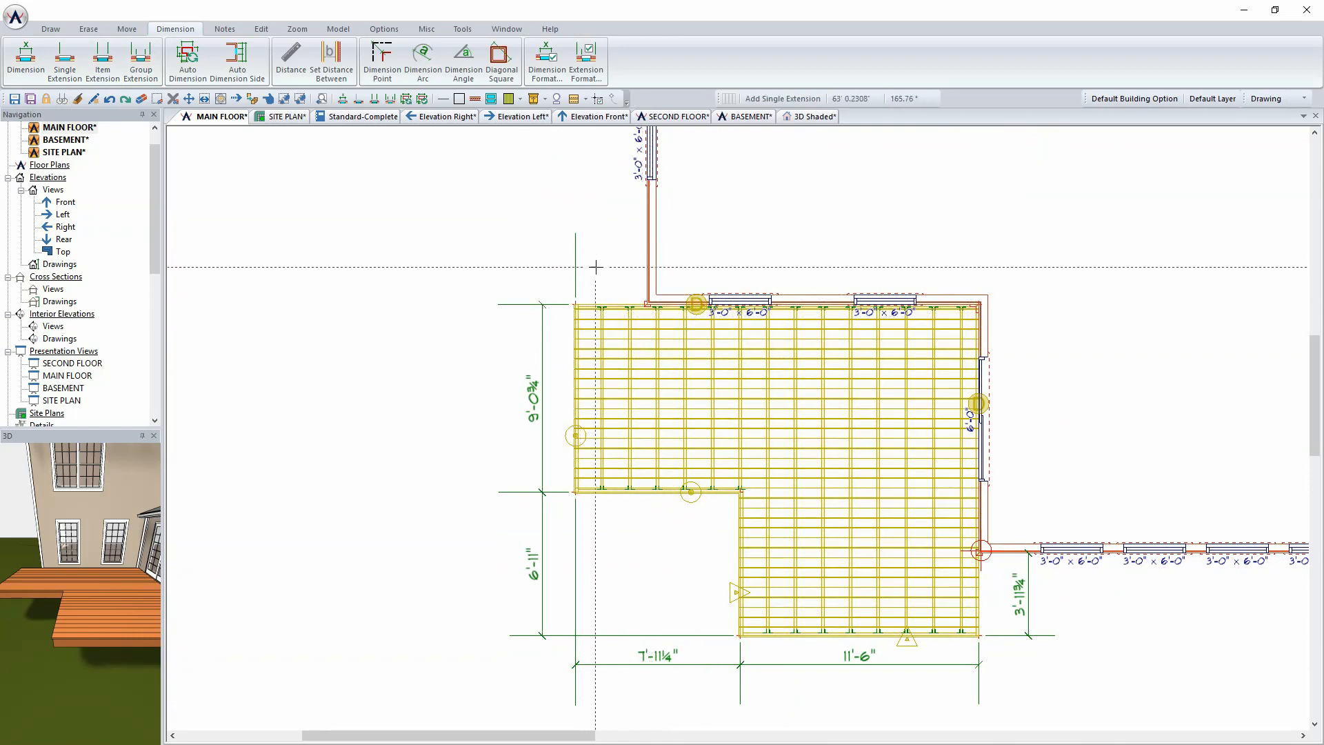
right_click(586, 266)
left_click(559, 271)
left_click(676, 272)
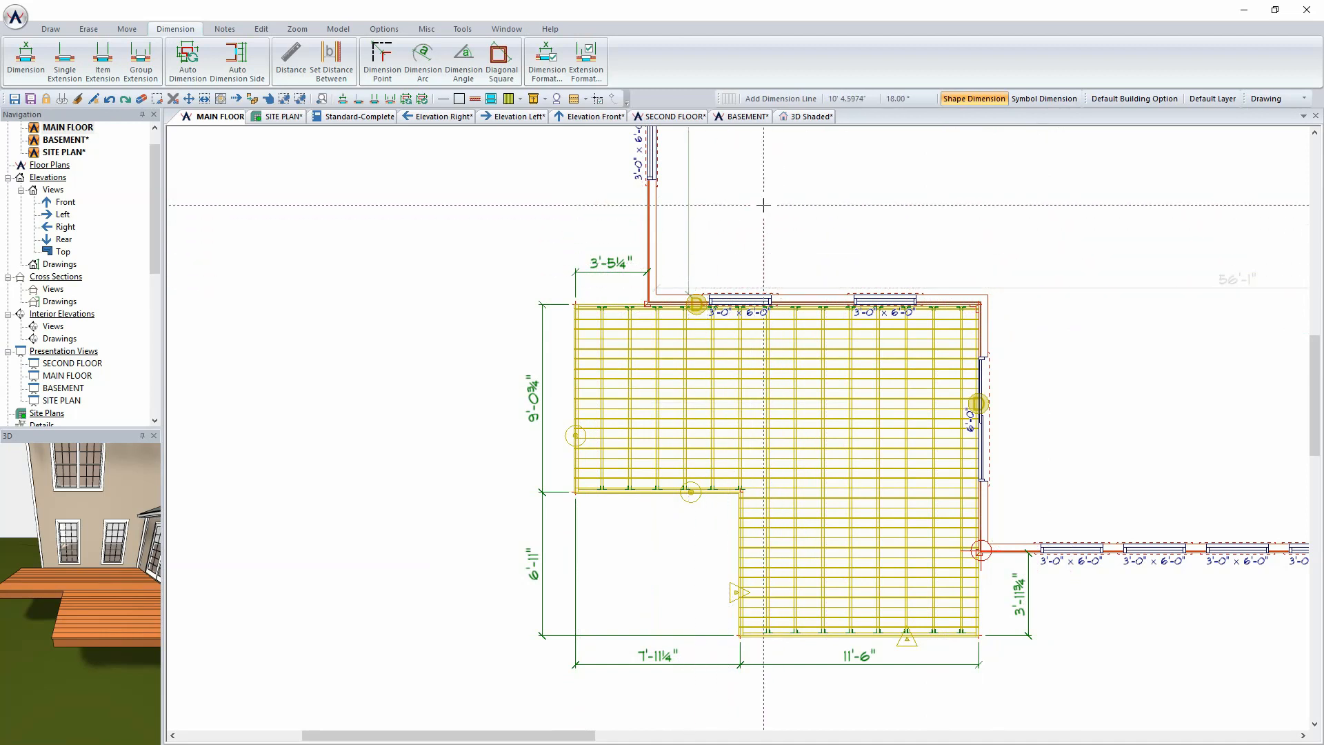
Set the deck's sideways extension past the house wall to 2' 6" by moving the deck's outer edge
right_click(613, 265)
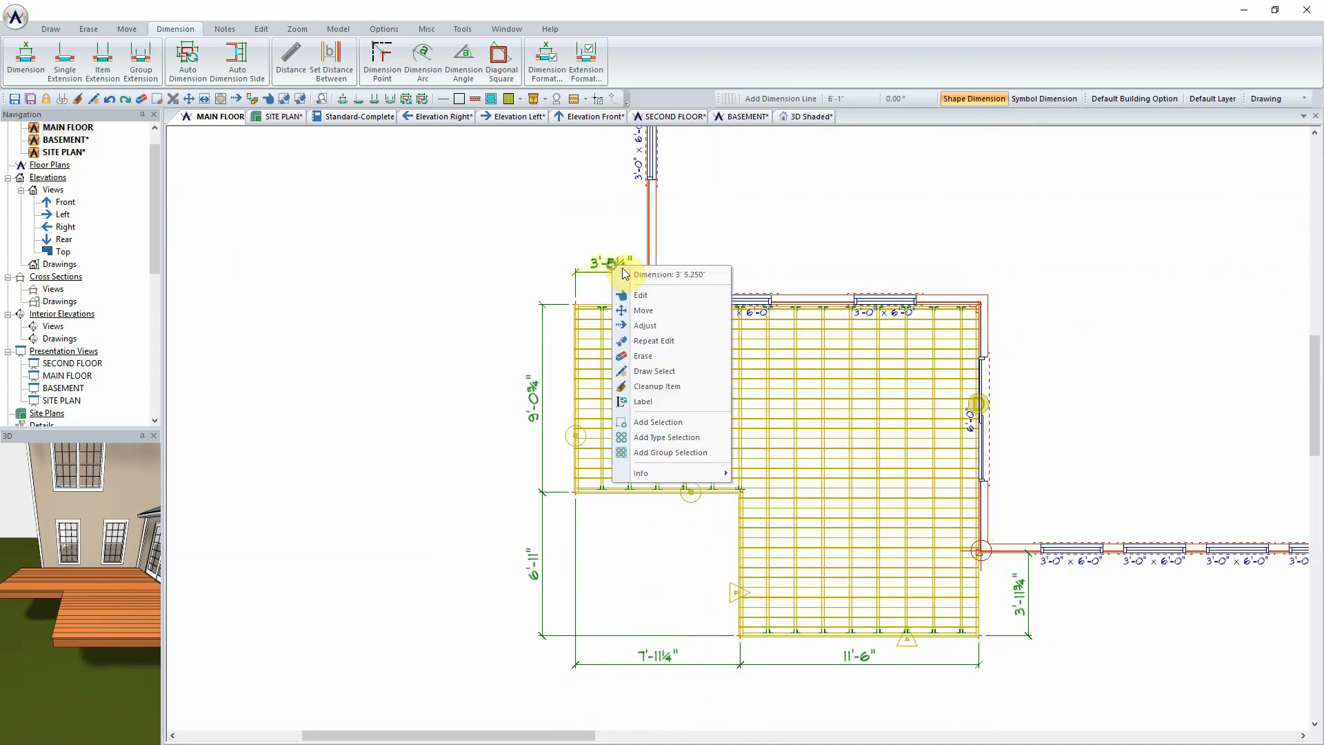
left_click(676, 295)
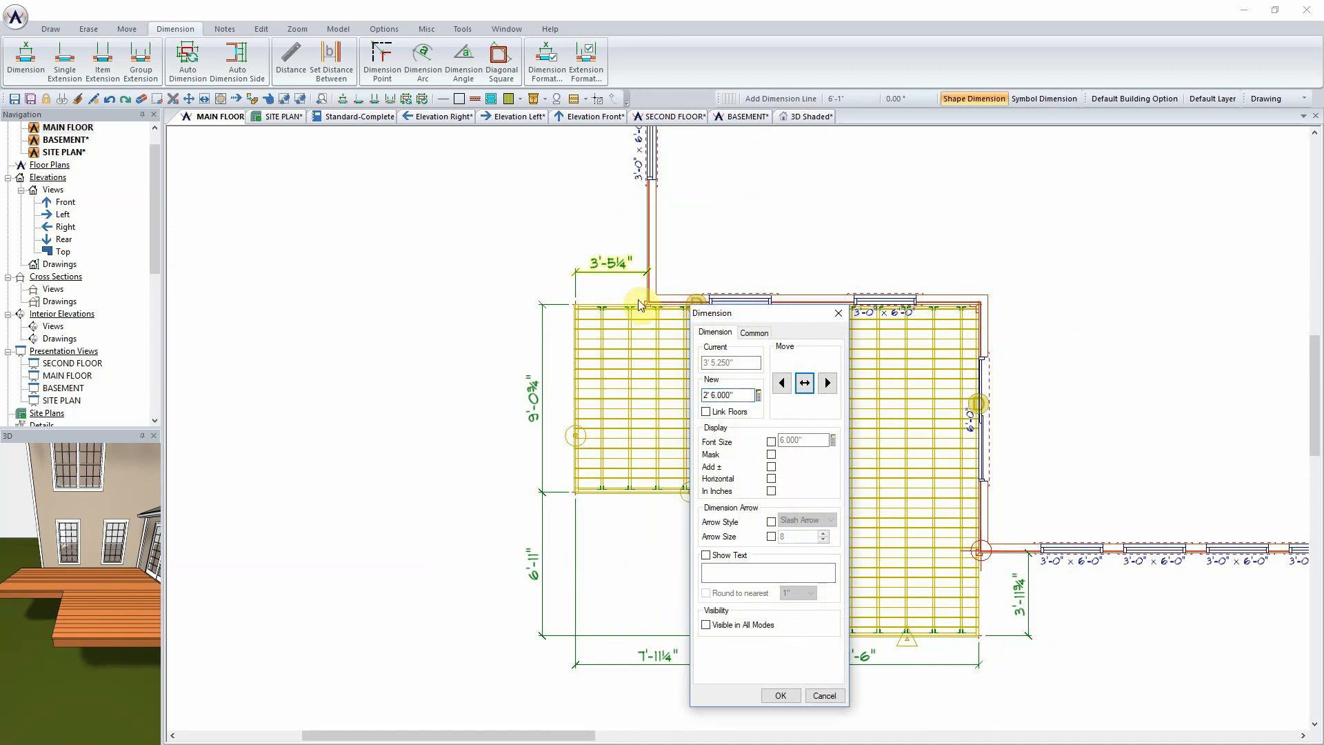
left_click(779, 384)
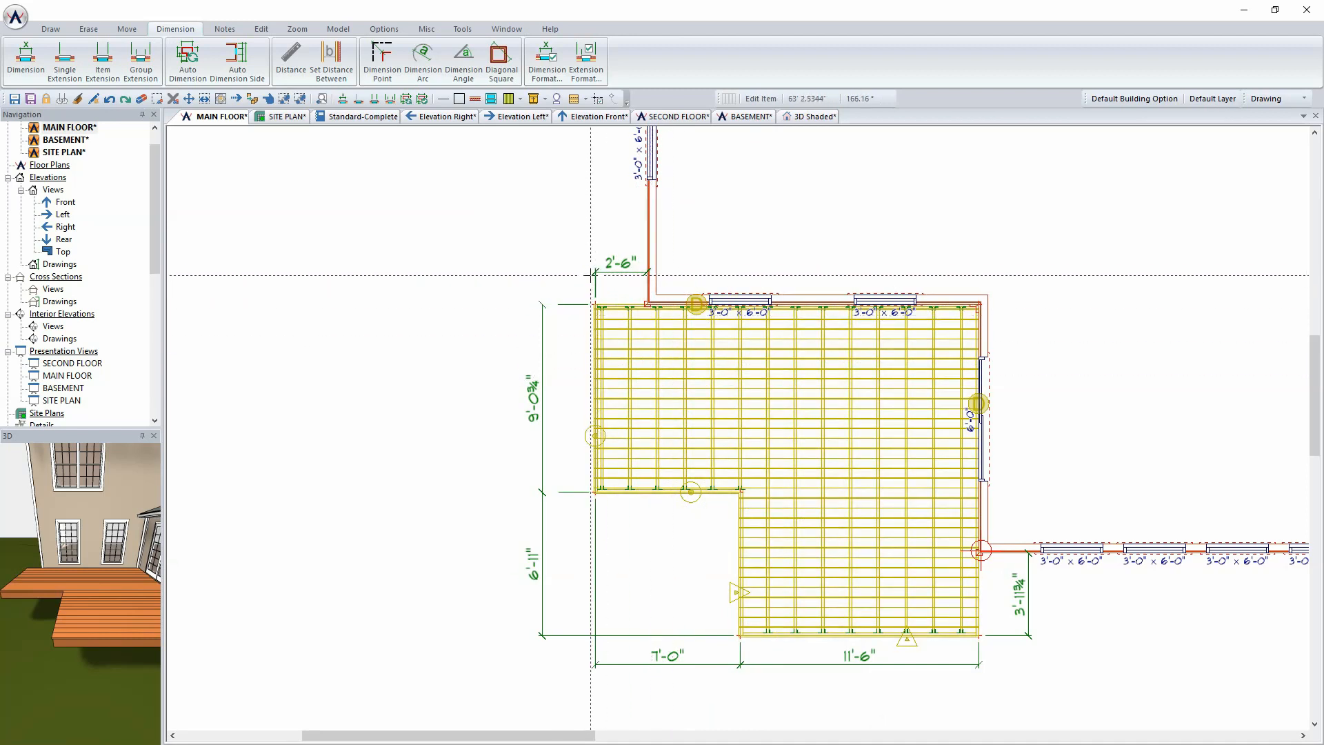
Set the depth of the deck's outer section to 9' 0" by moving its front edge
left_click(539, 412)
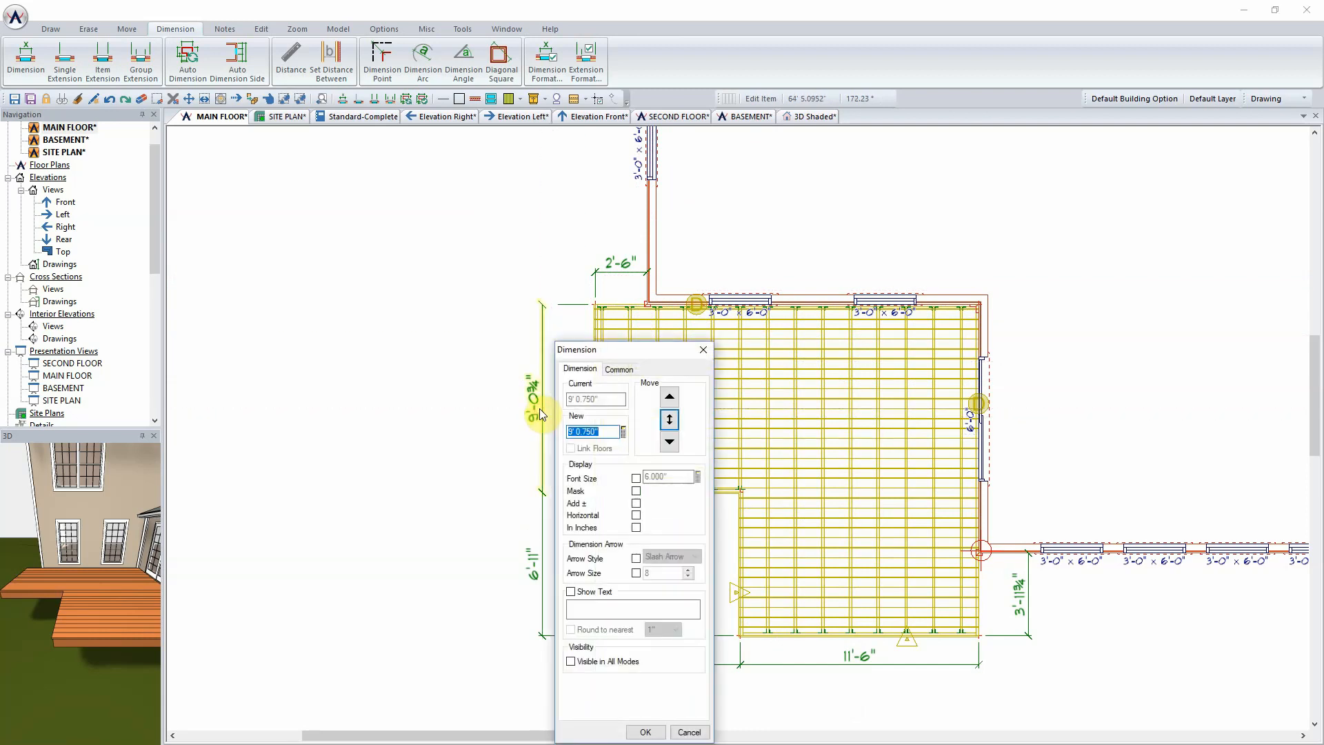
type("9")
key("Tab")
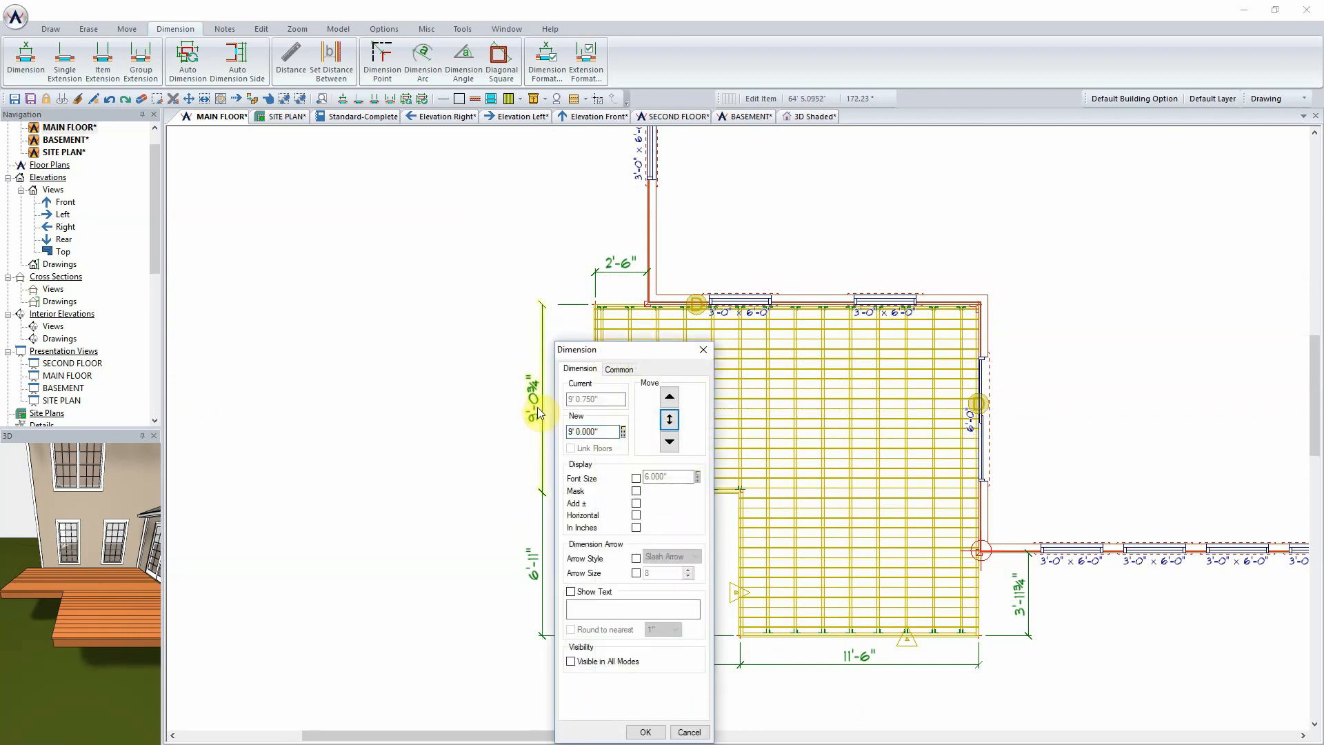
left_click(671, 442)
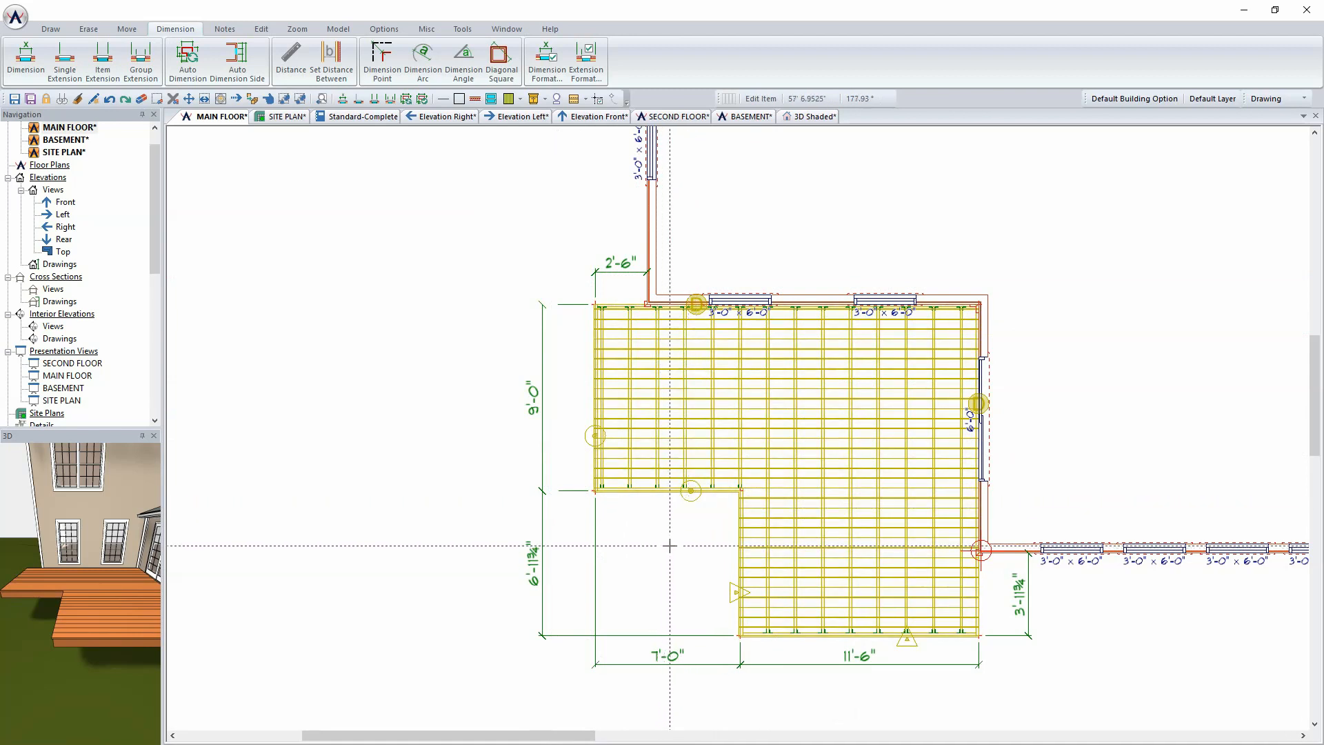
Set the deck's projection beyond the house corner at the sliding door wall to 2' 0" by moving the front edge
left_click(1026, 601)
type("2' 0.000\"")
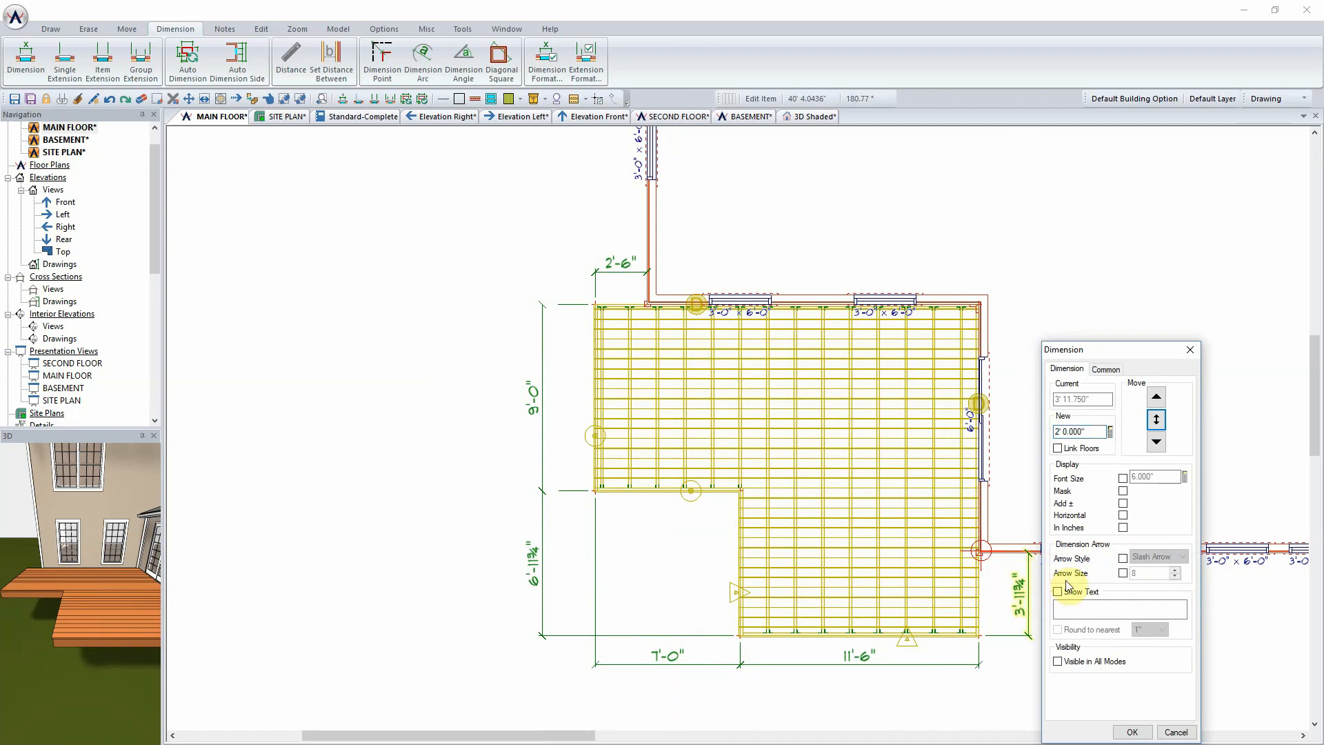
left_click(1160, 439)
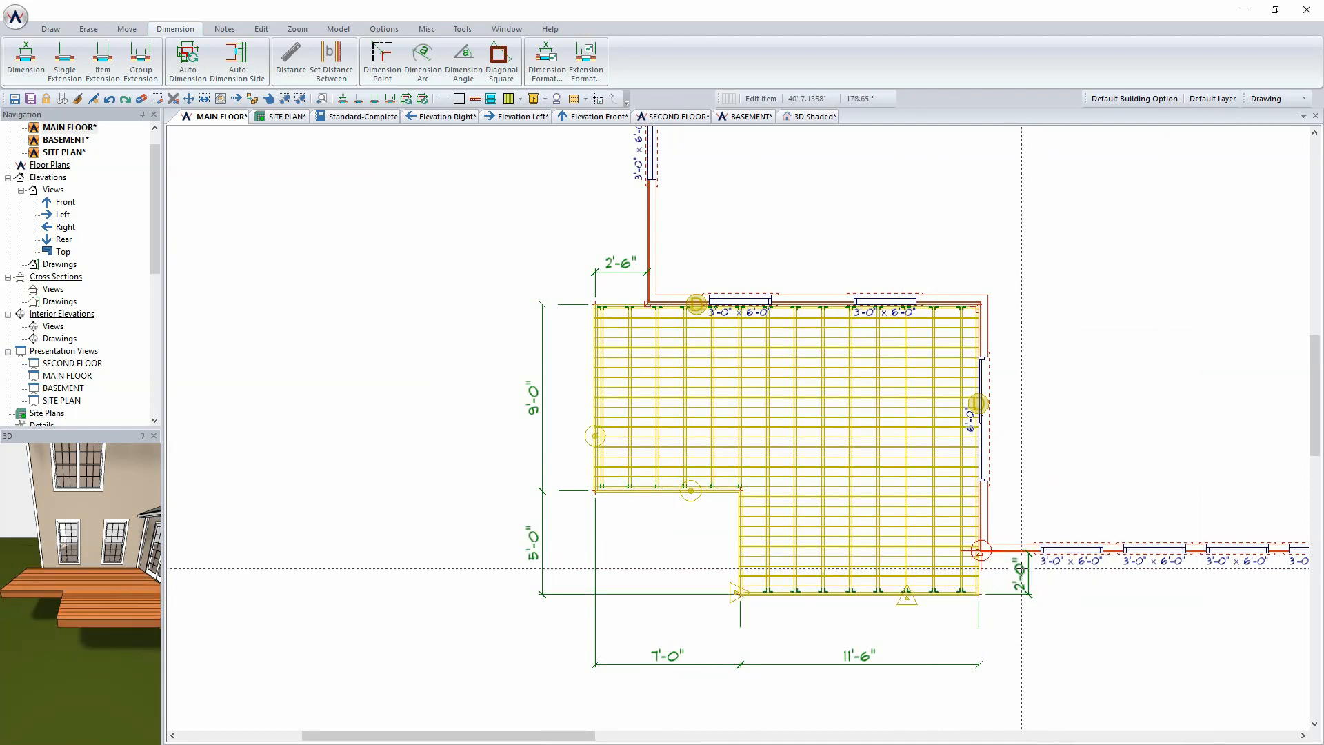
left_click(533, 549)
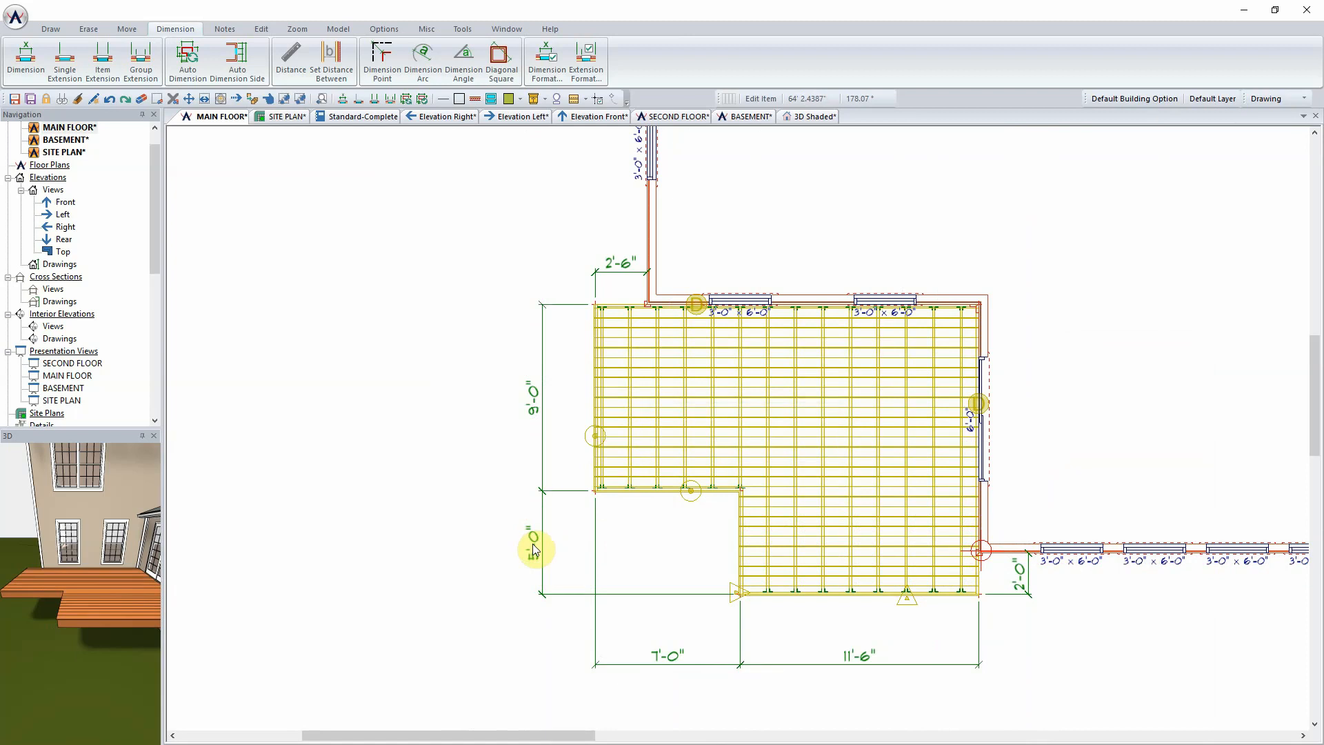
Set the width of the deck's projecting front section to 12' 0" by moving its outer side edge, and save the drawing
left_click(862, 656)
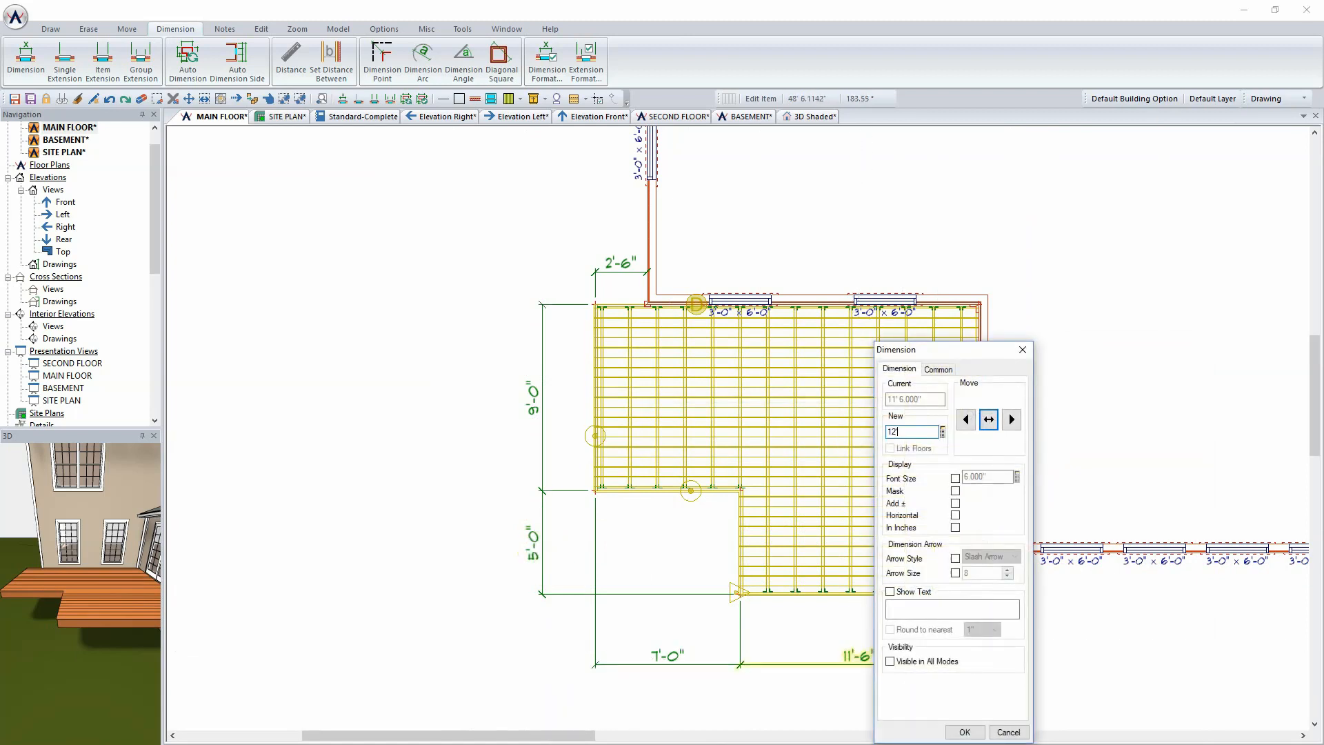
left_click(965, 419)
key("Return")
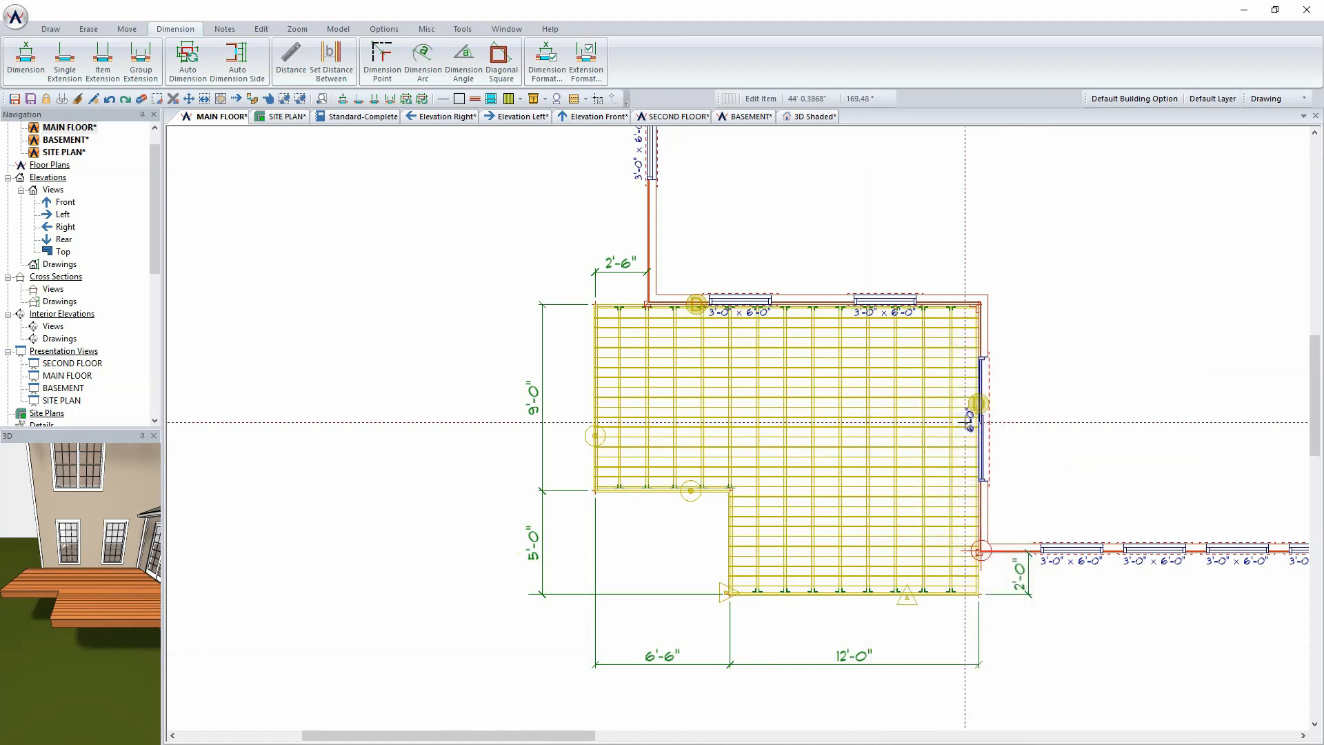
left_click(665, 624)
key("ctrl+s")
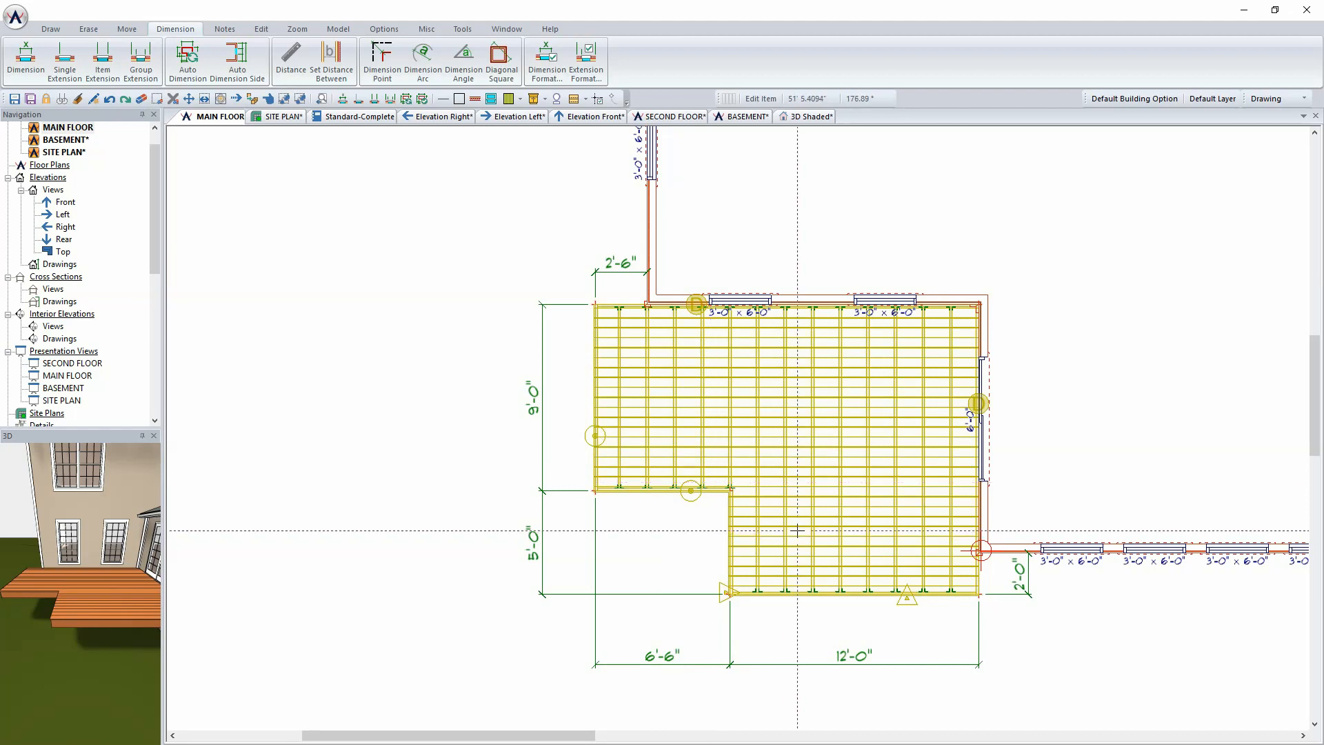
Make the deck edge along the sliding door wall the joist reference side, with a joist angle of 0
scroll(745, 531, "up", 3)
middle_click_drag(664, 449, 631, 478)
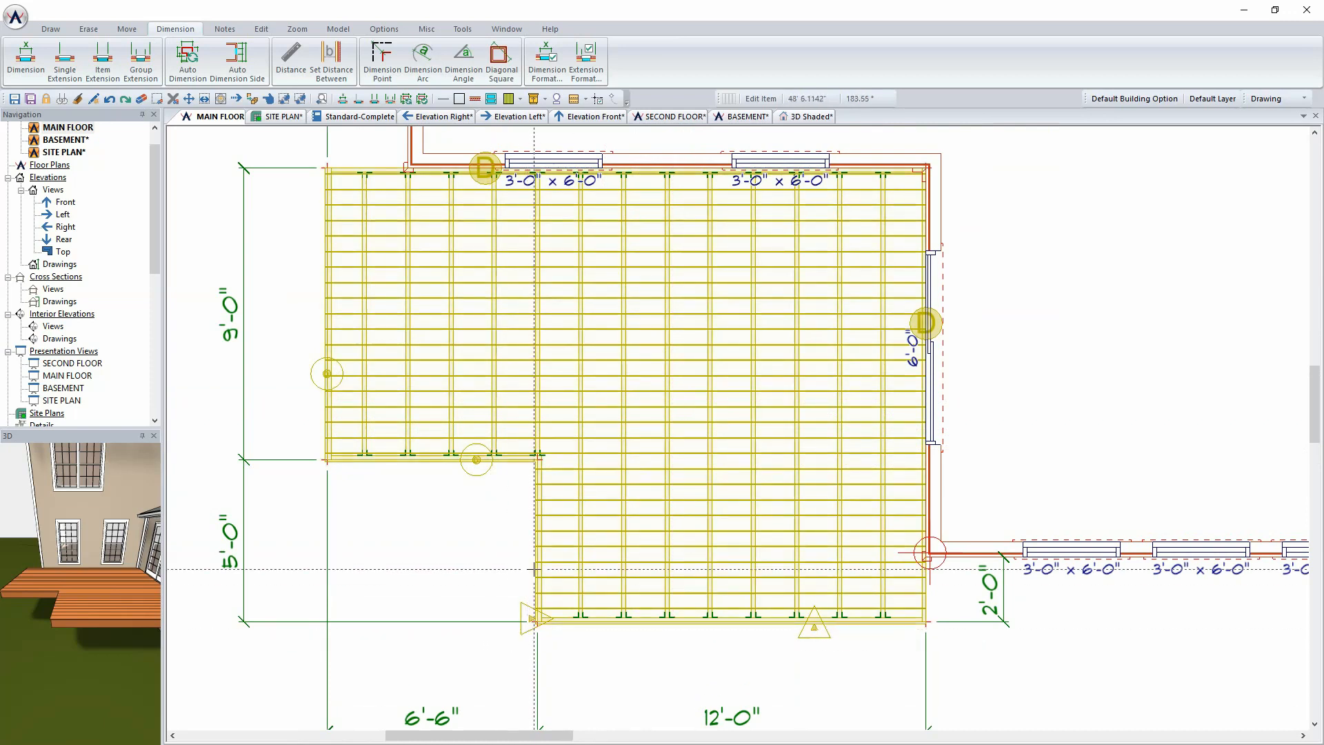
right_click(537, 287)
left_click(588, 316)
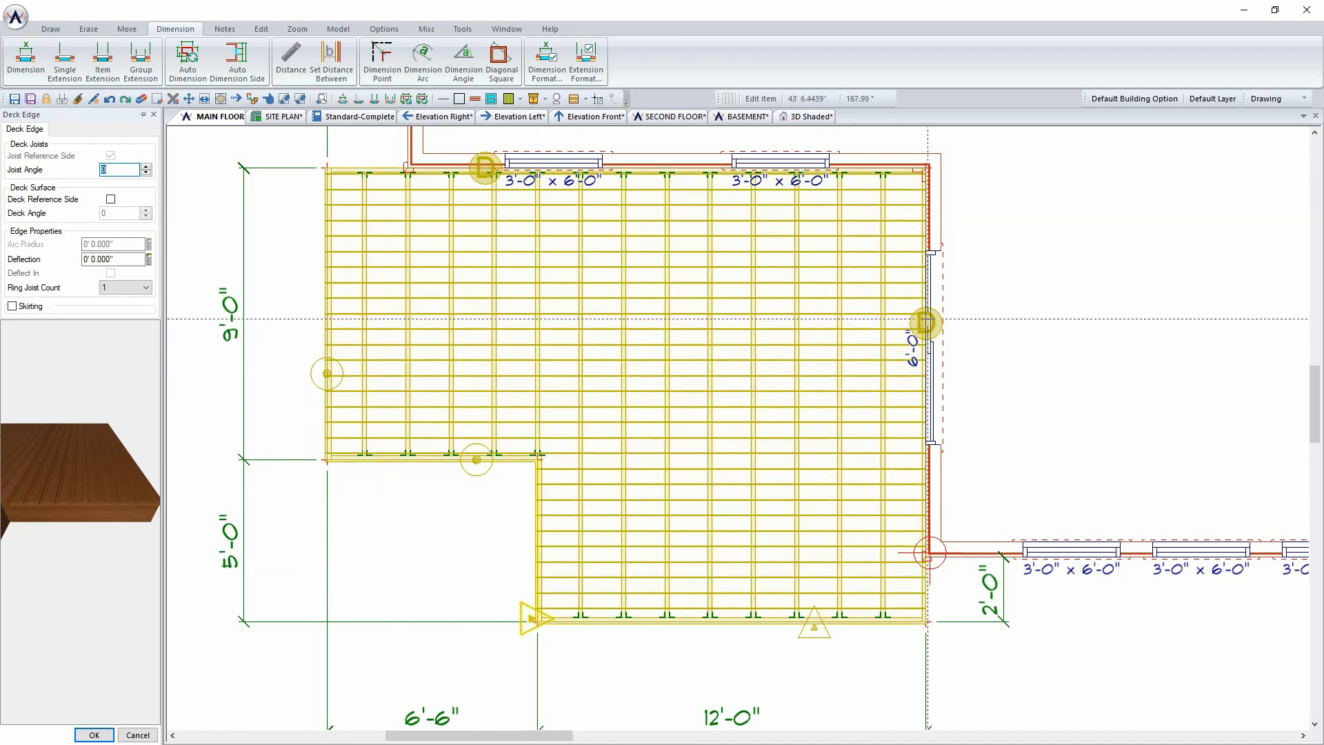
right_click(929, 322)
mouse_move(1021, 328)
left_click(1096, 329)
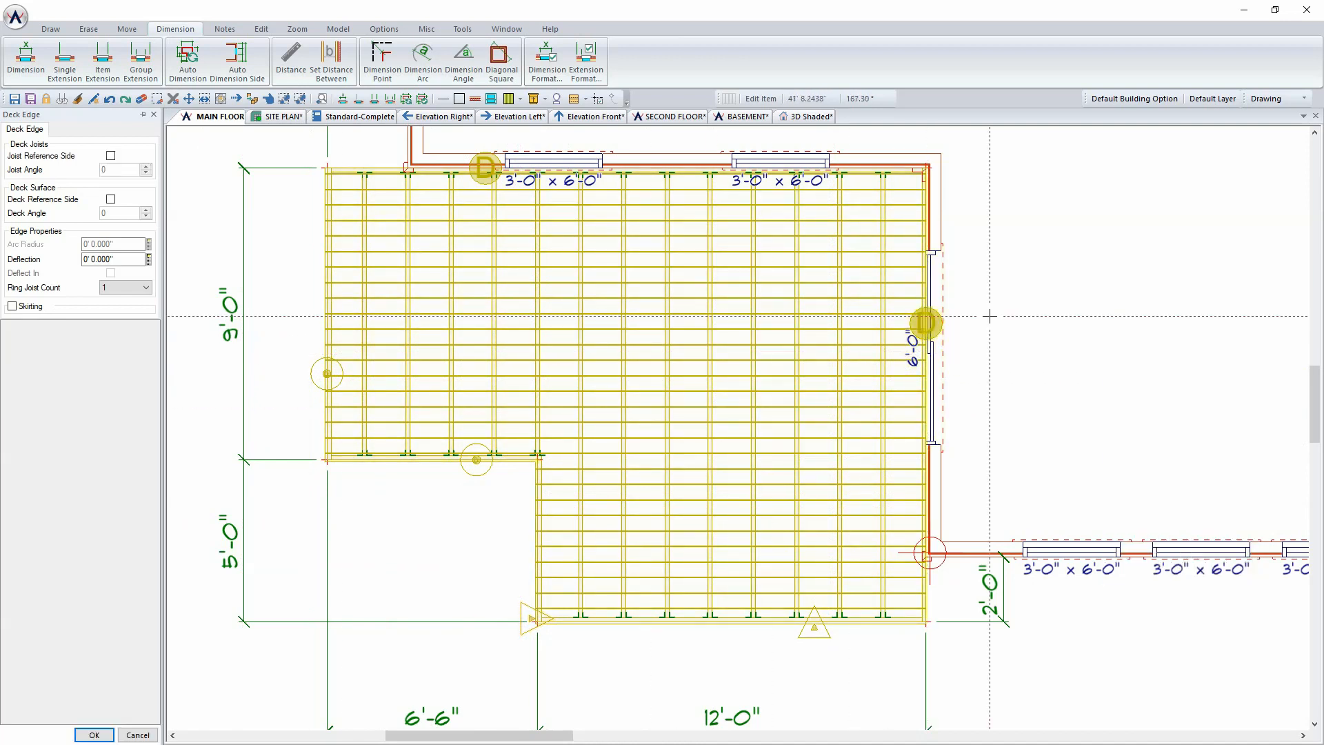
left_click(110, 156)
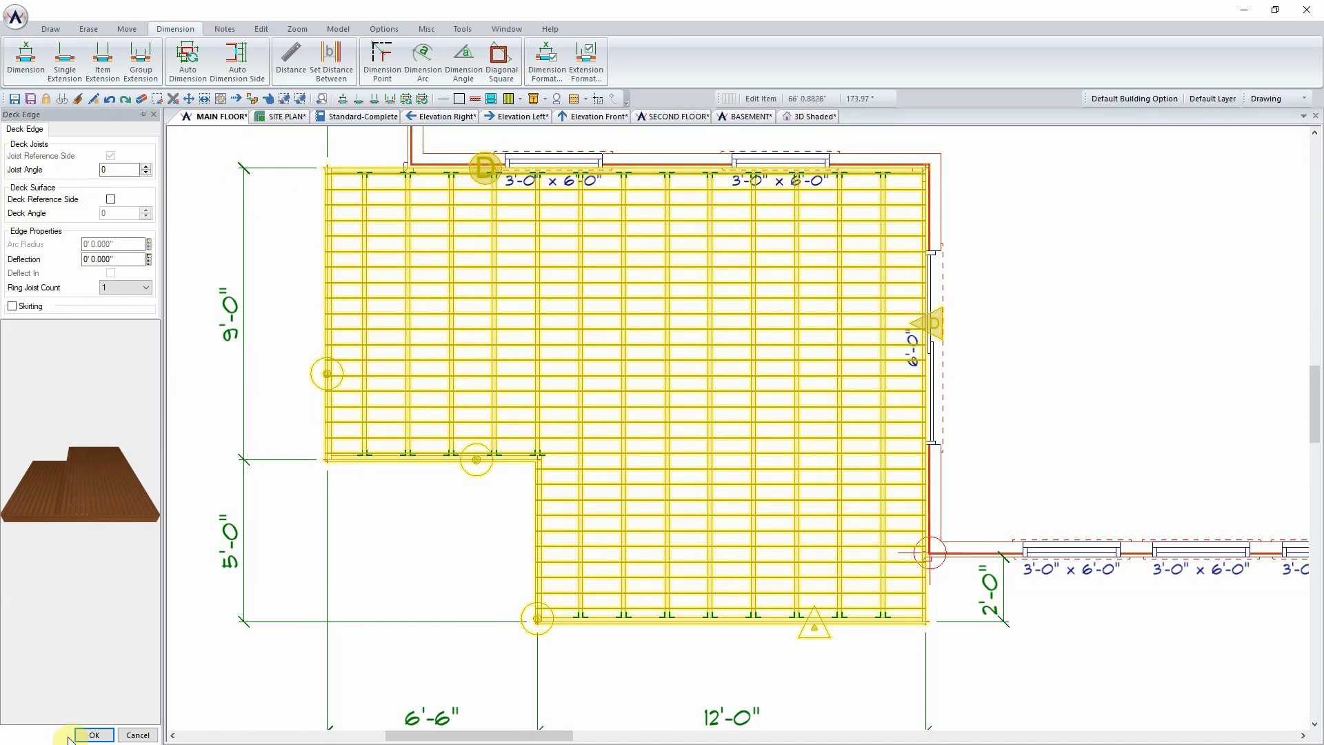
left_click(94, 734)
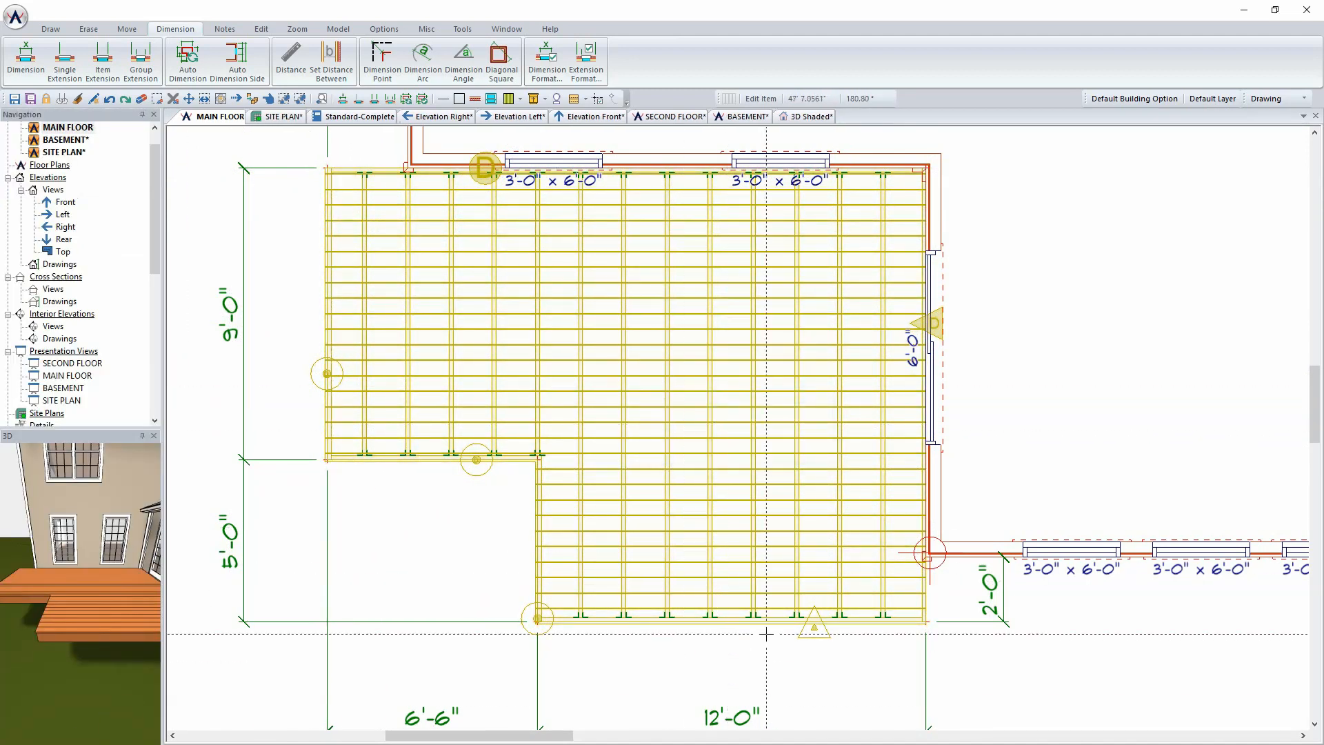
Split the shaded 3D view into a new vertical tab group and show the main floor plan beside it
mouse_move(713, 647)
middle_mouse_down()
mouse_move(676, 638)
mouse_move(601, 578)
middle_mouse_up()
scroll(738, 428, "down", 2)
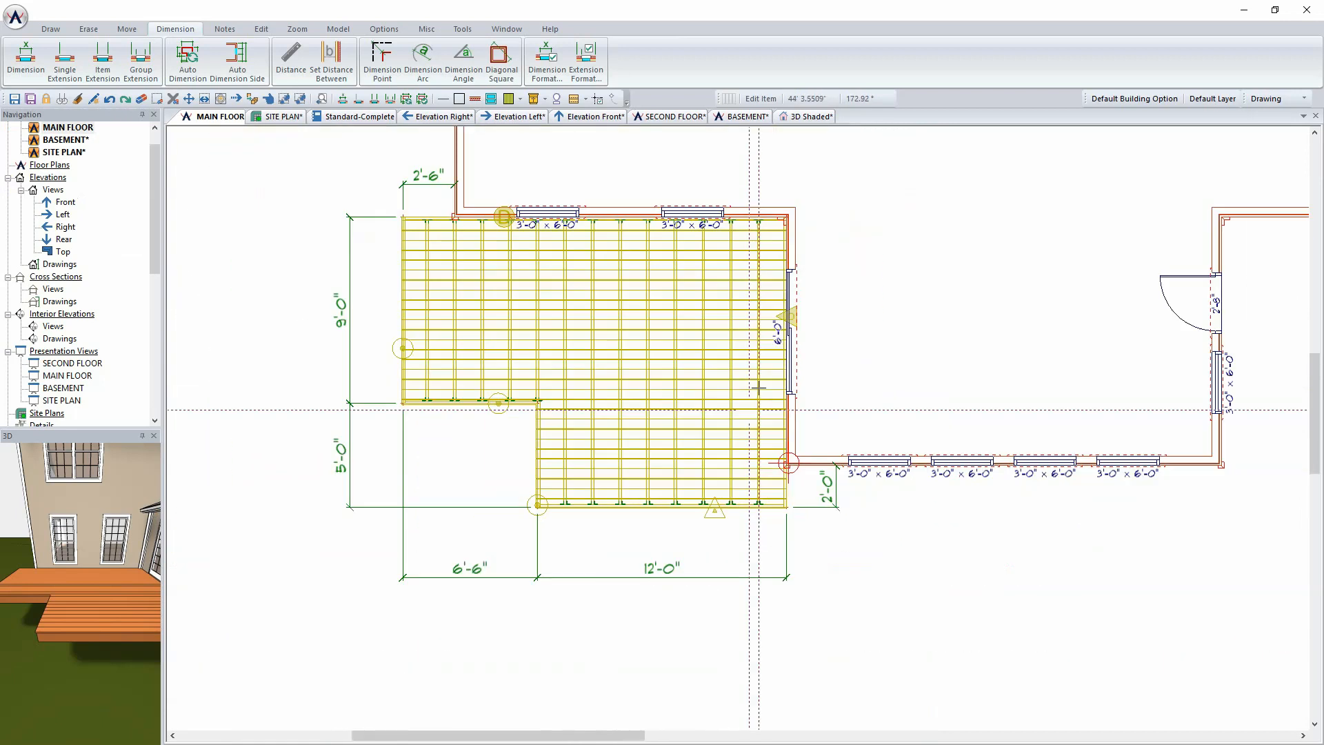
left_click(810, 121)
right_click(811, 119)
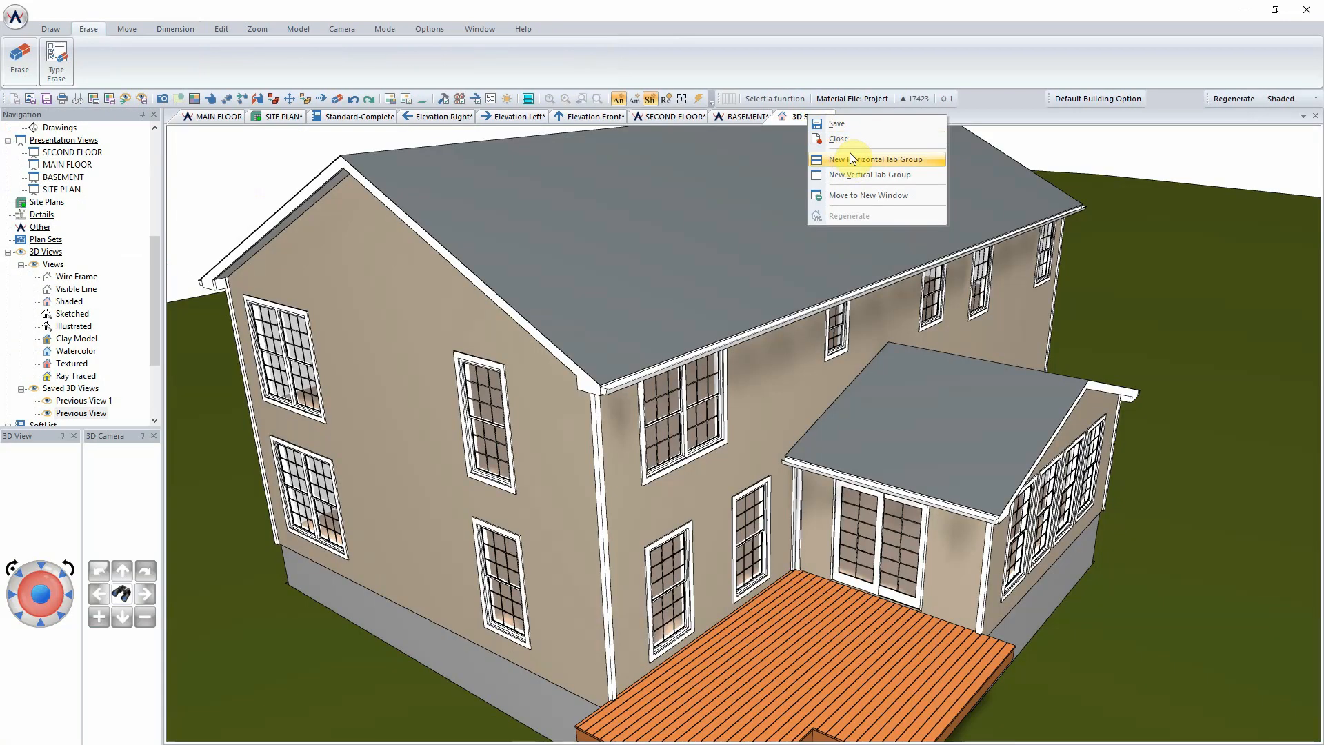
left_click(876, 177)
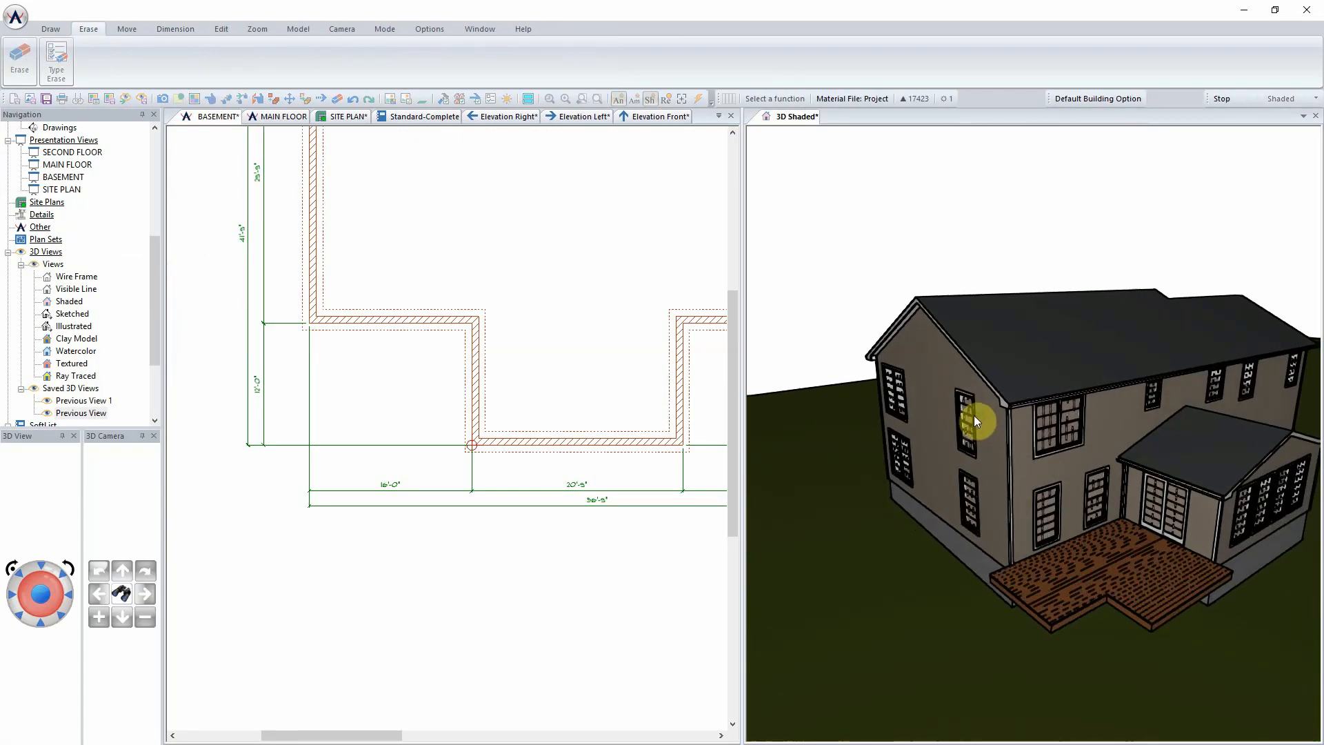
middle_click_drag(974, 415, 983, 421)
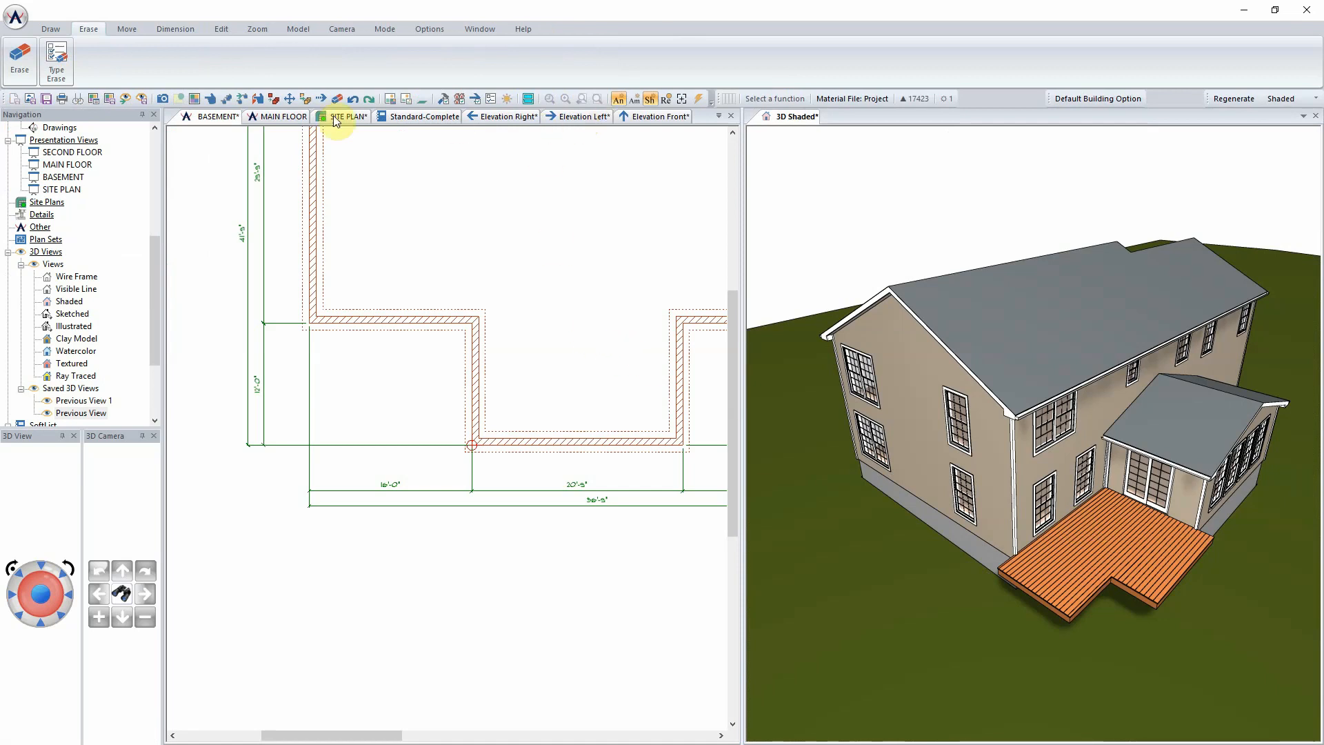
left_click(269, 117)
scroll(447, 427, "up", 2)
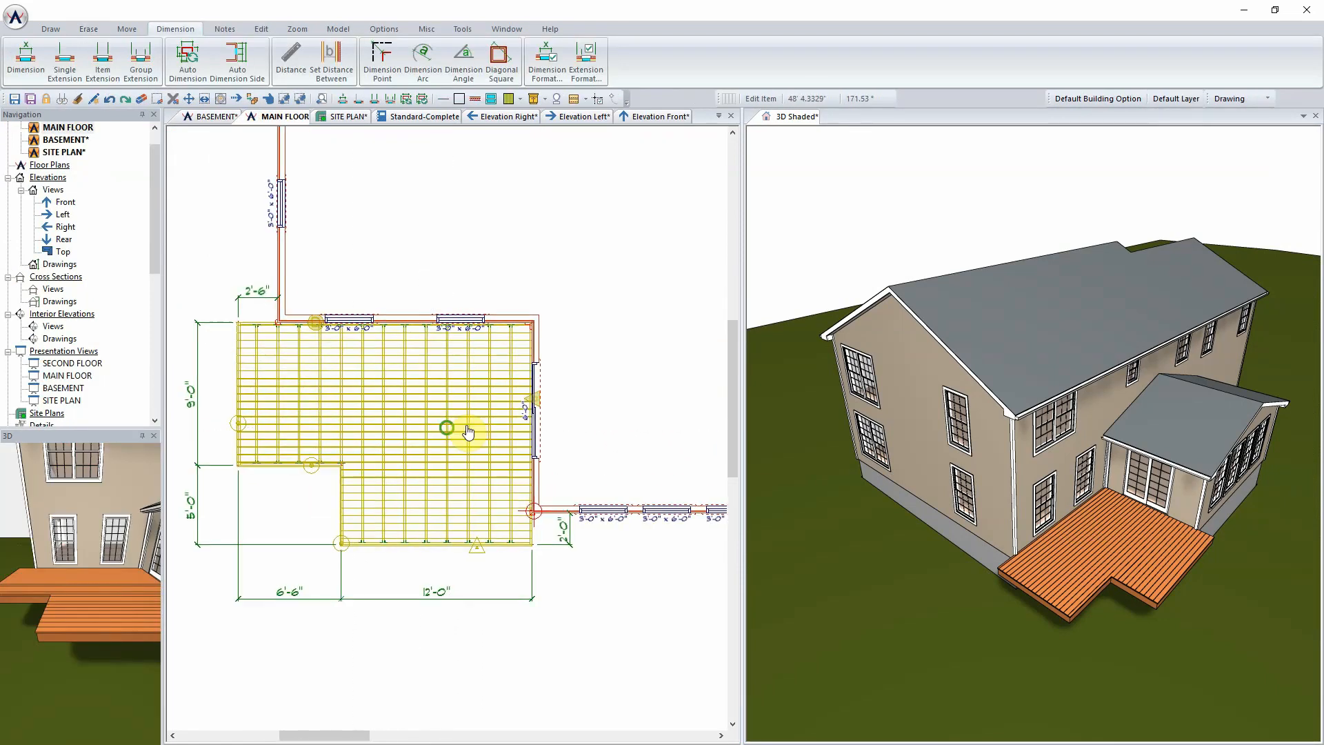
middle_click_drag(450, 433, 494, 416)
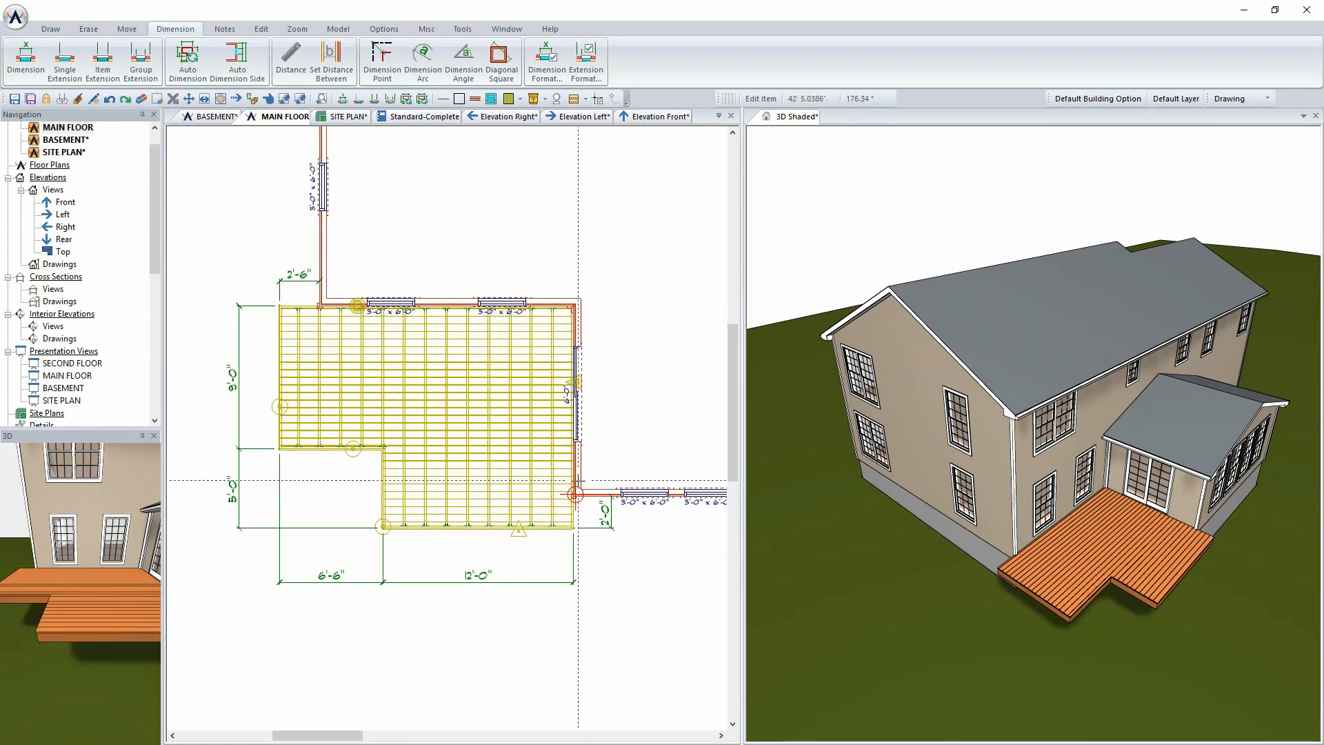
Chamfer the outer front corner of the deck's projecting section with a length of 2' 0"
scroll(566, 516, "up", 2)
middle_click_drag(446, 428, 587, 453)
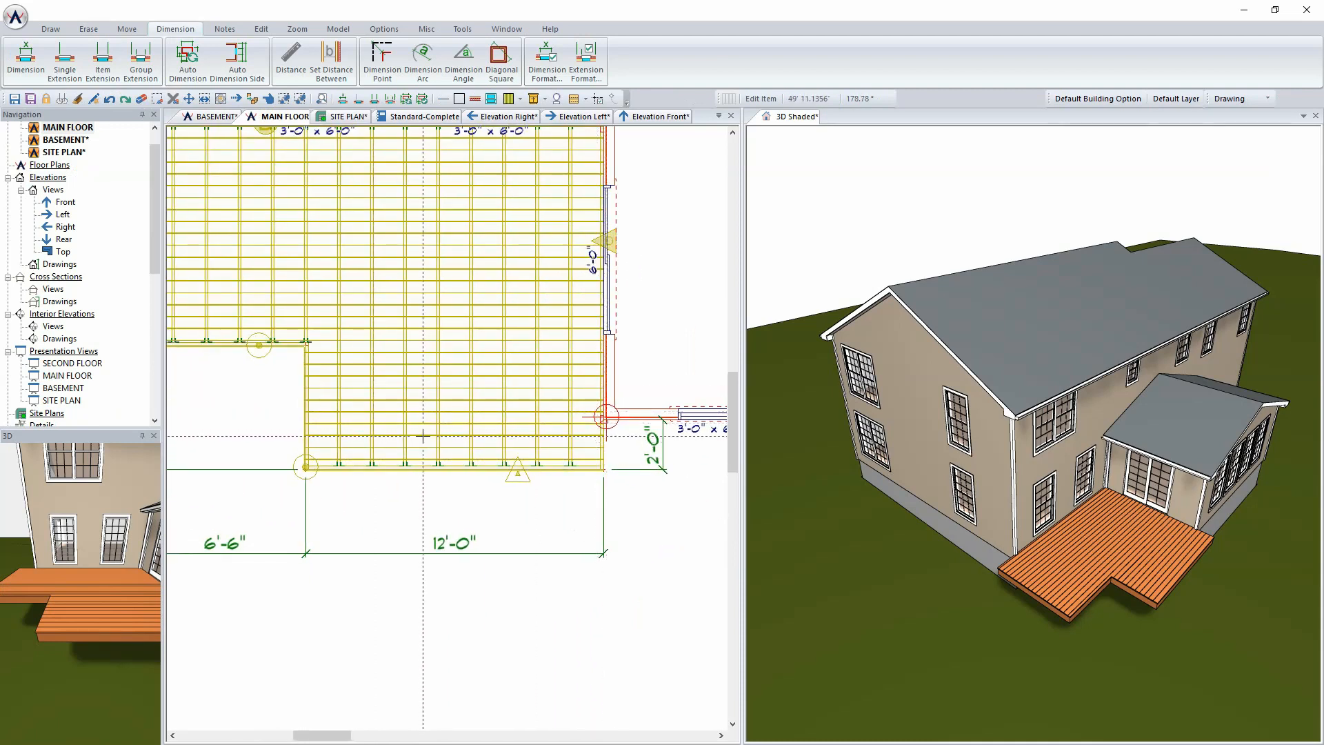
left_click(462, 31)
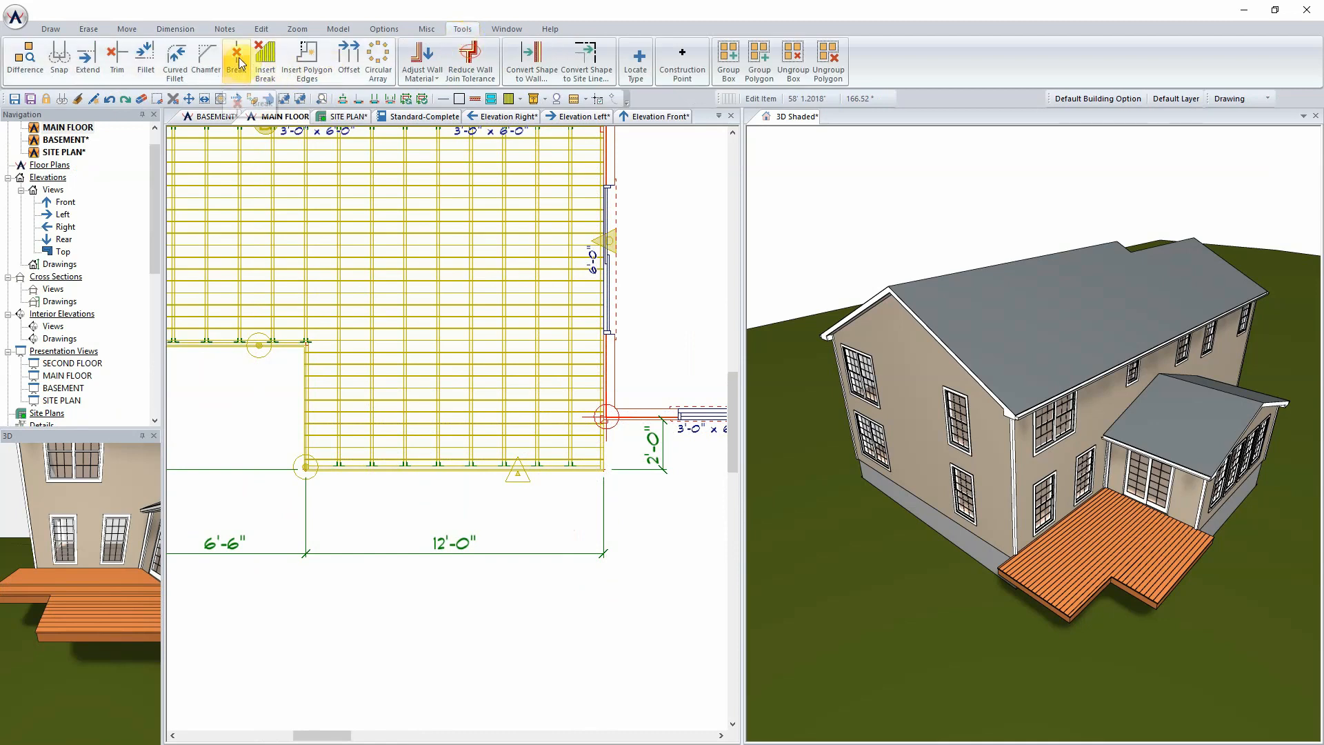
left_click(205, 58)
scroll(305, 466, "up", 4)
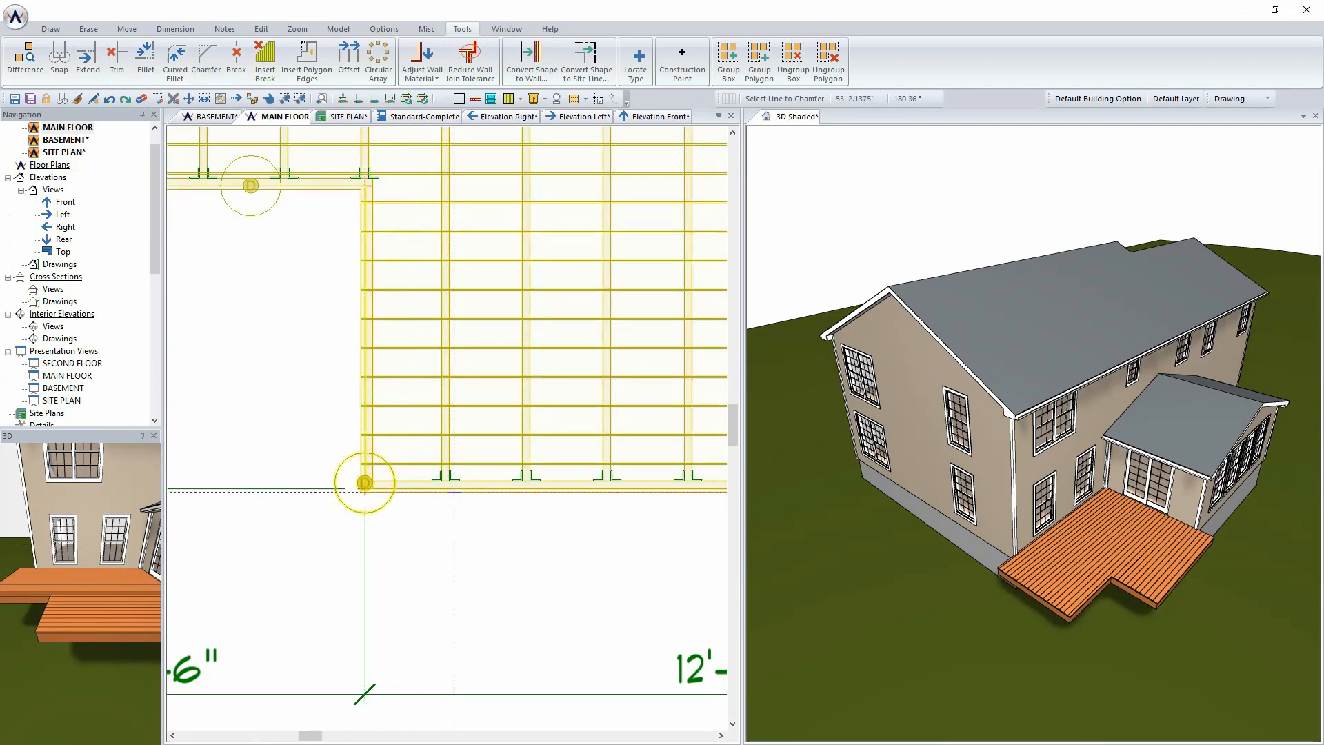
left_click(436, 490)
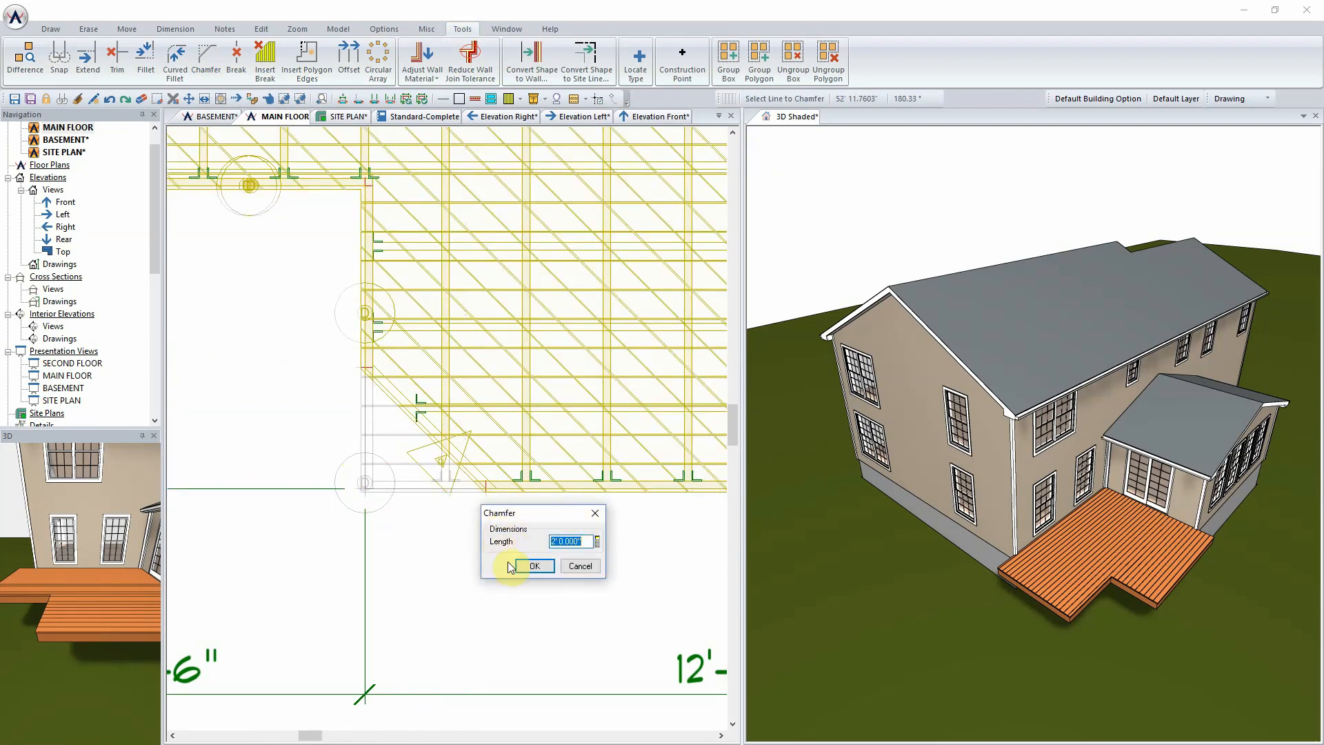
type("4")
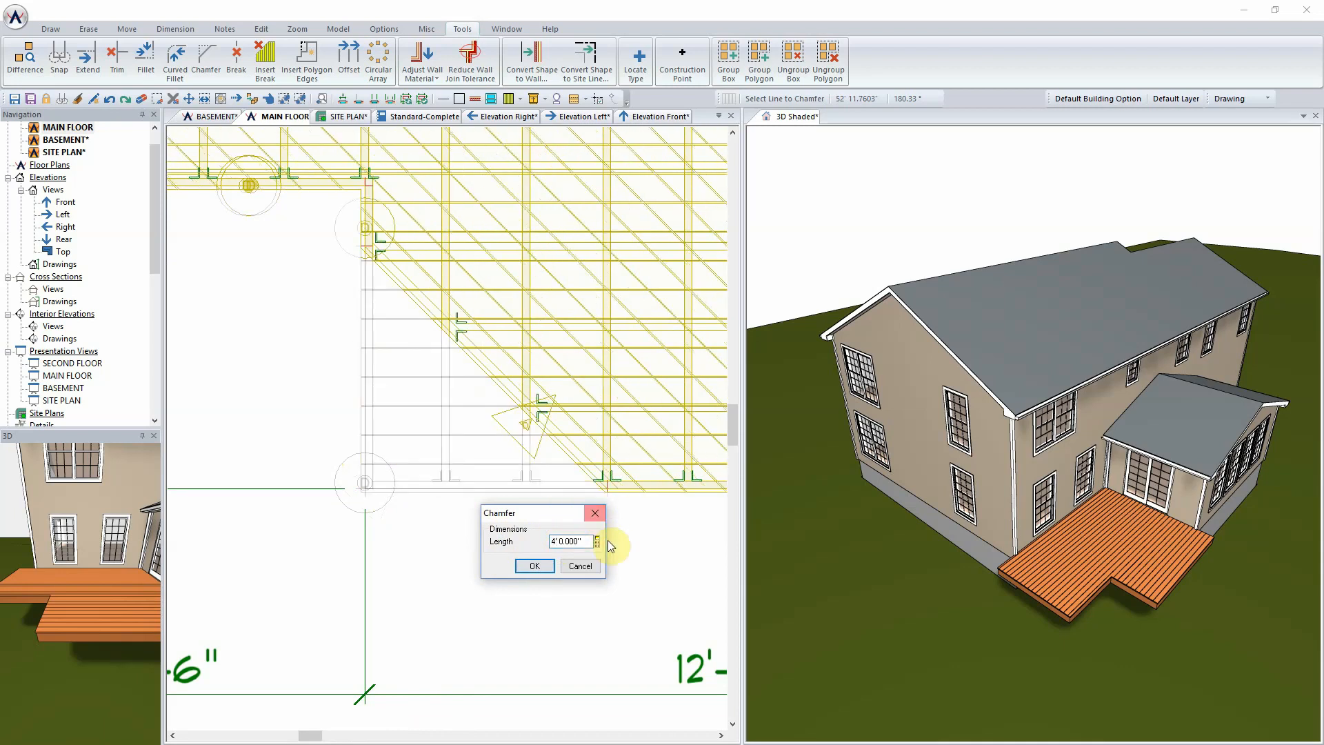
type("2")
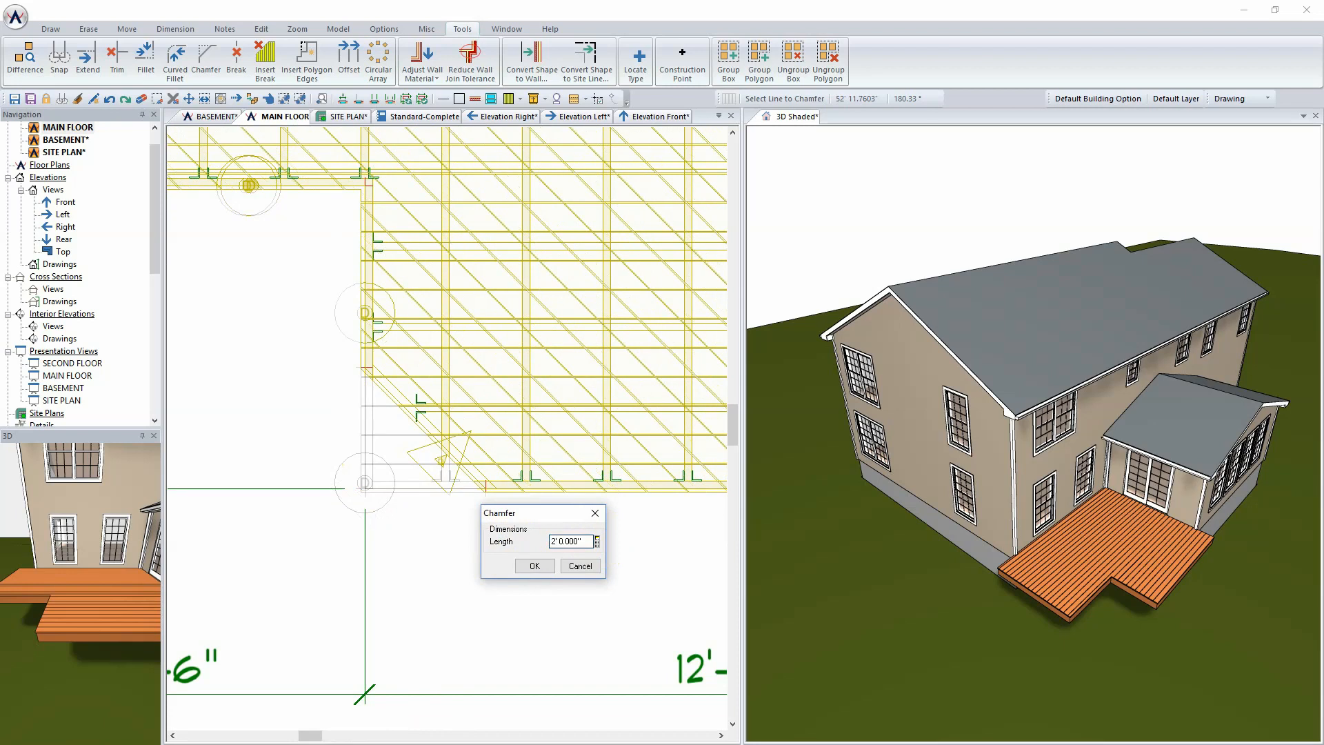
left_click(535, 567)
scroll(442, 400, "down", 3)
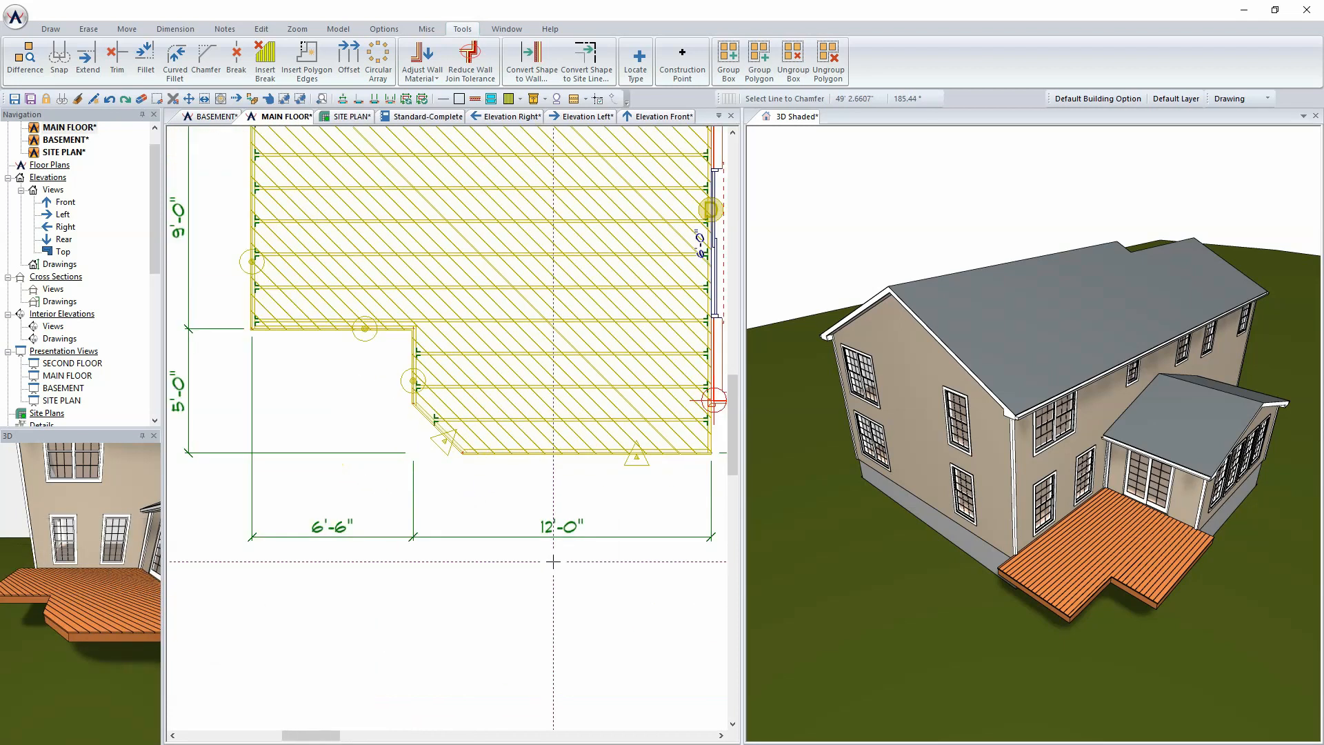
Examine the chamfered deck in the 3D view by turning the camera and looking straight at the deck surfaces
left_click(801, 117)
left_click_drag(1135, 515, 1003, 528)
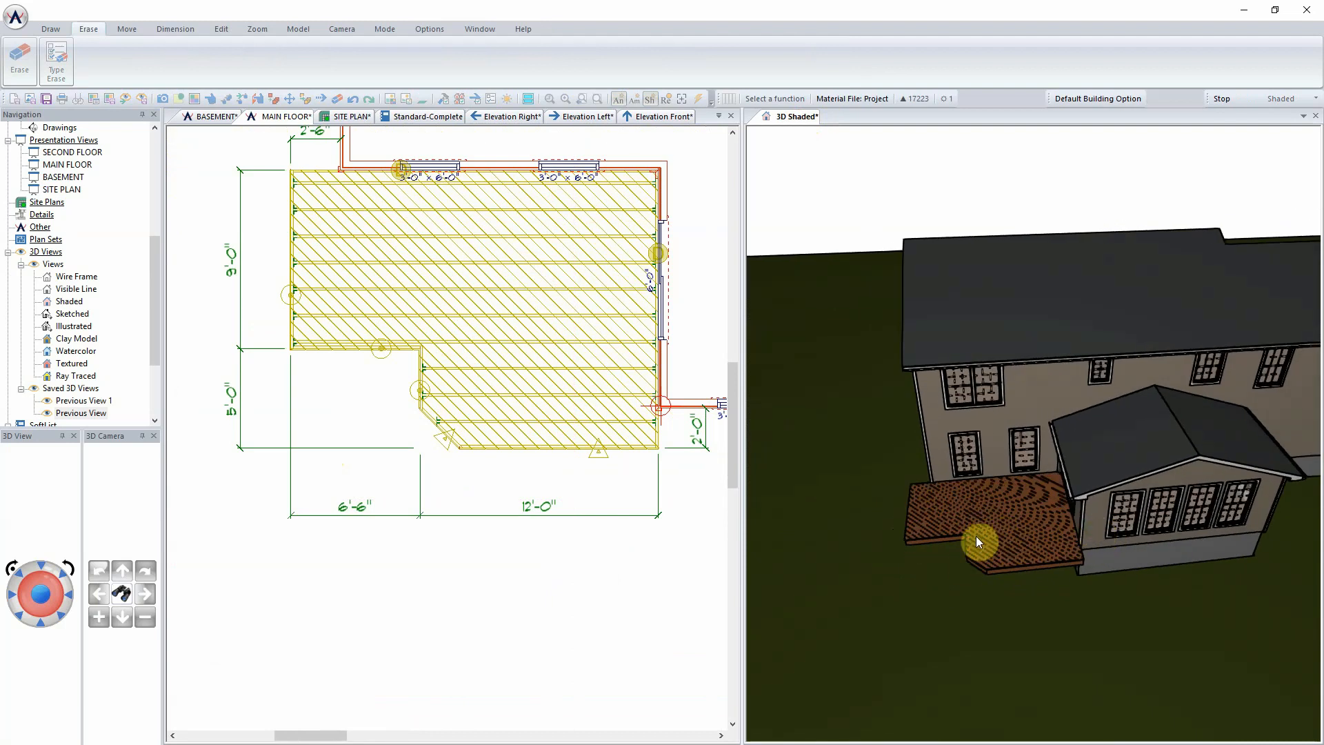
left_click(123, 594)
left_click(1087, 532)
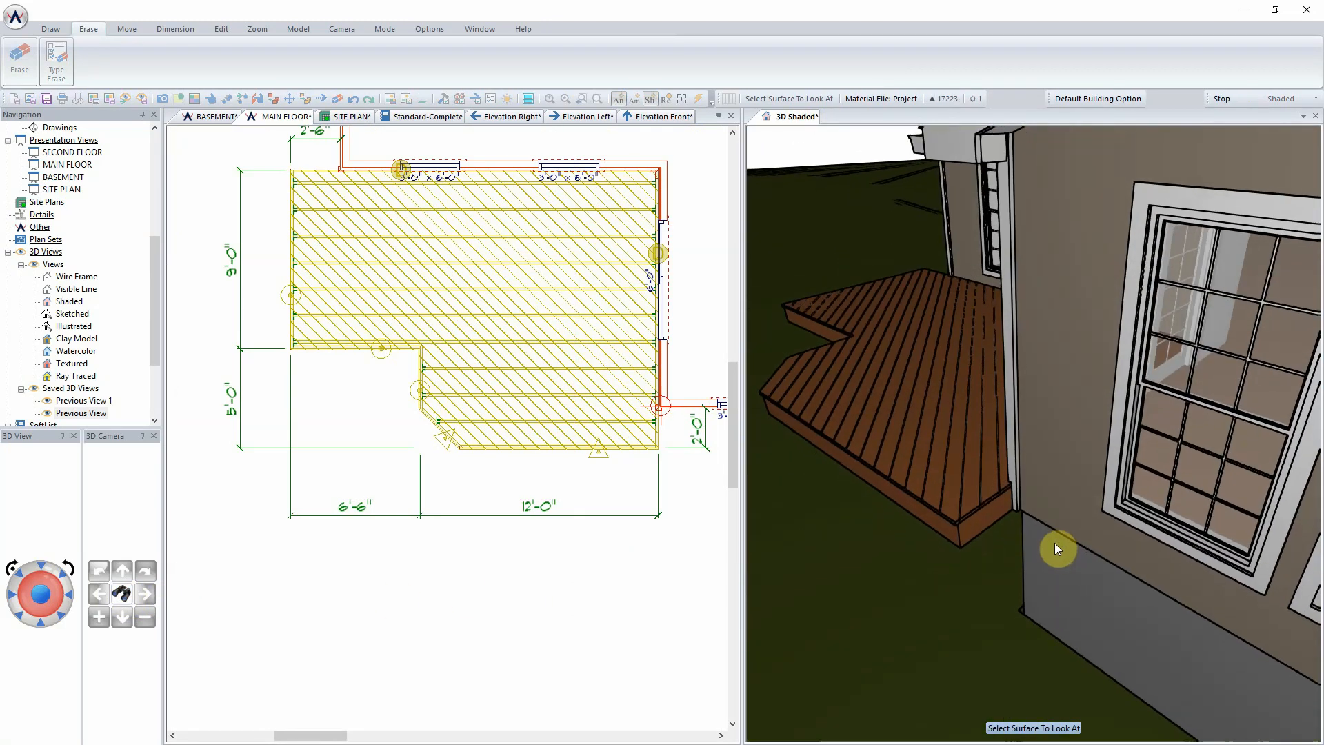
left_click(844, 355)
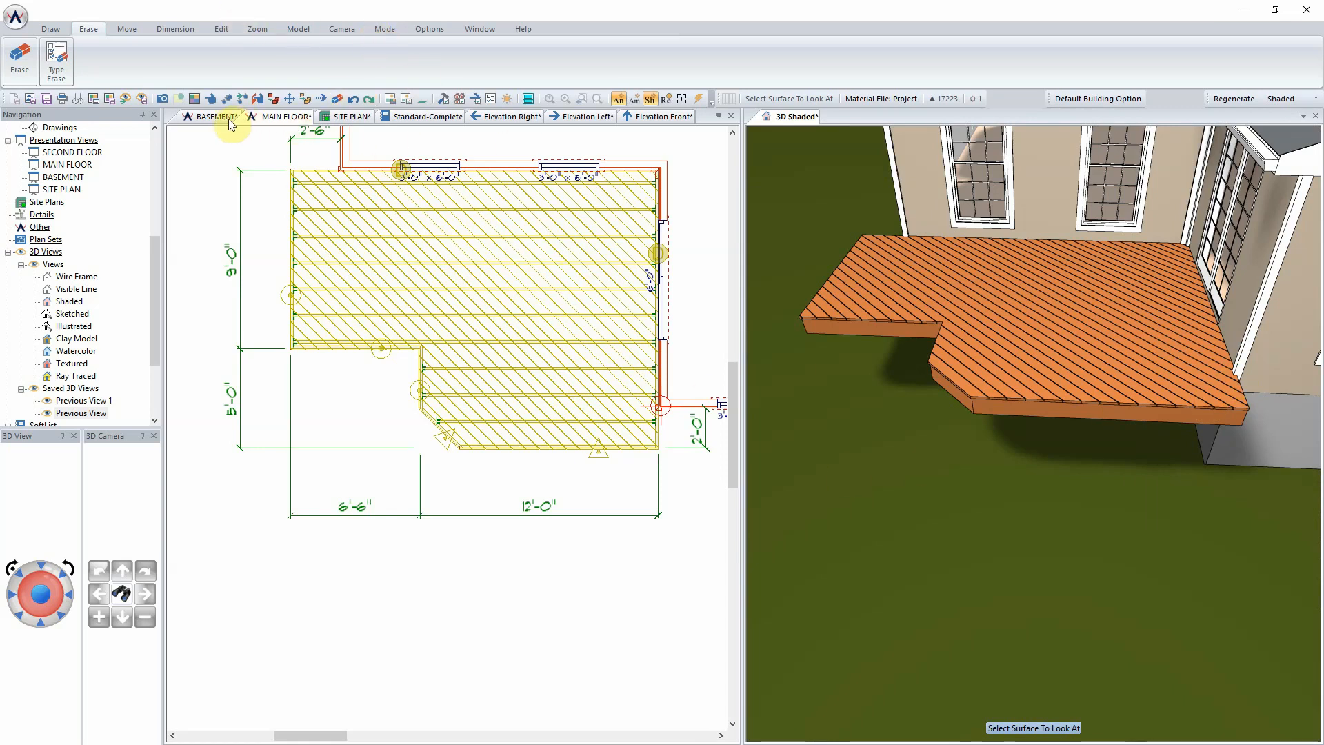
Chamfer the deck's front corner next to the house wall with a length of 2' 0", and save the main floor plan
left_click(280, 116)
left_click(458, 30)
left_click(207, 61)
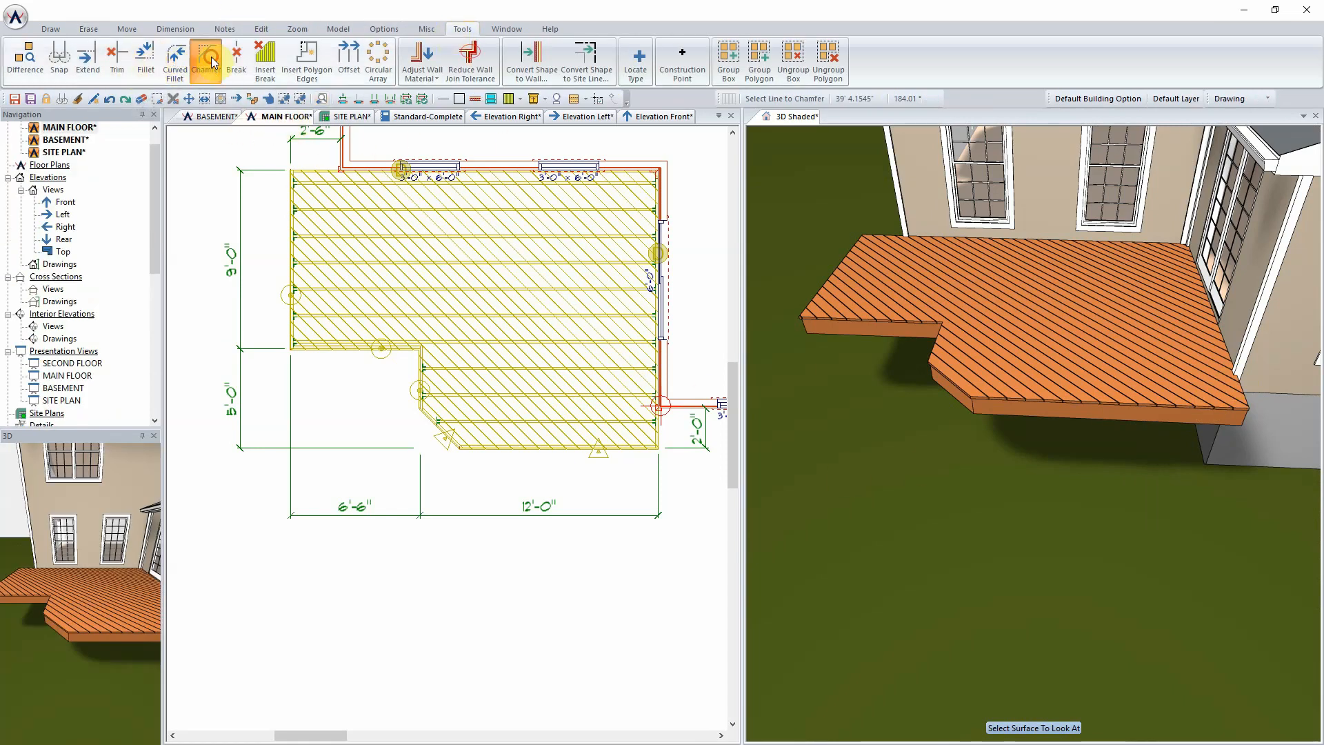
scroll(652, 406, "up", 3)
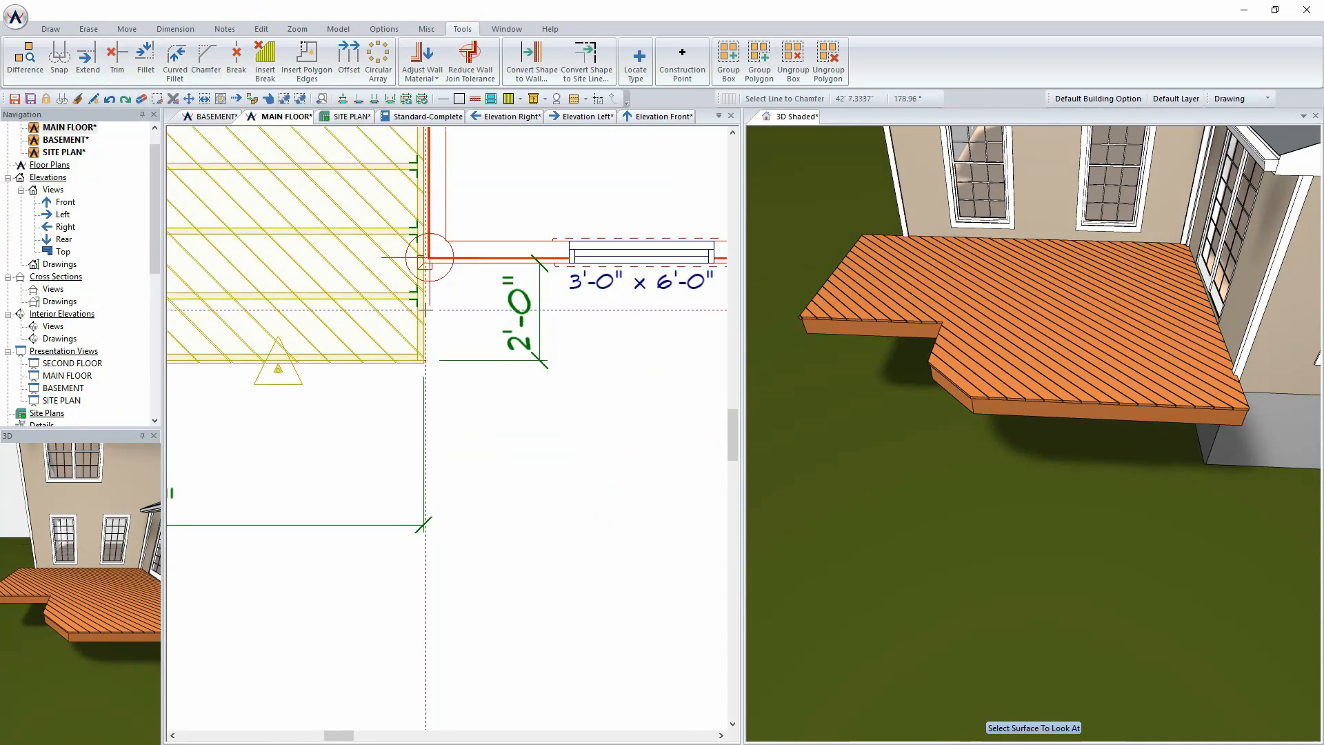
left_click(360, 358)
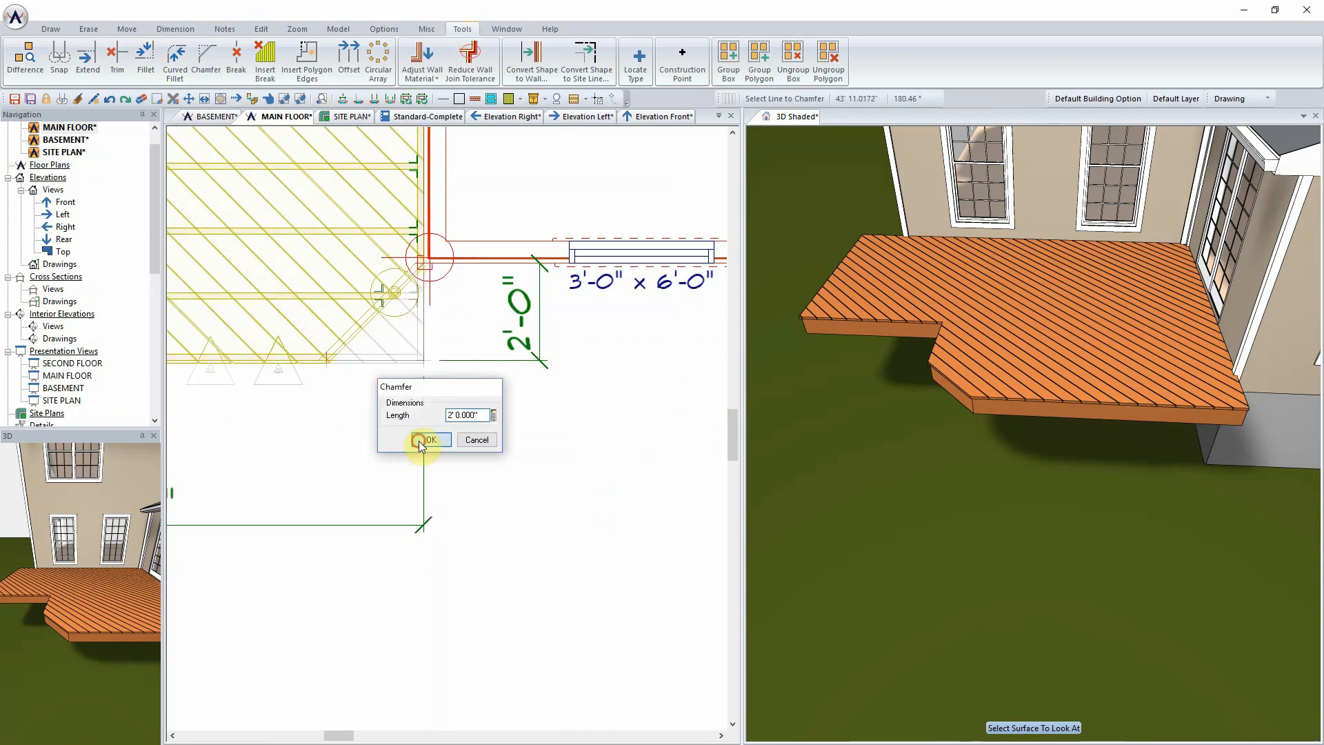
left_click(426, 440)
scroll(496, 439, "down", 3)
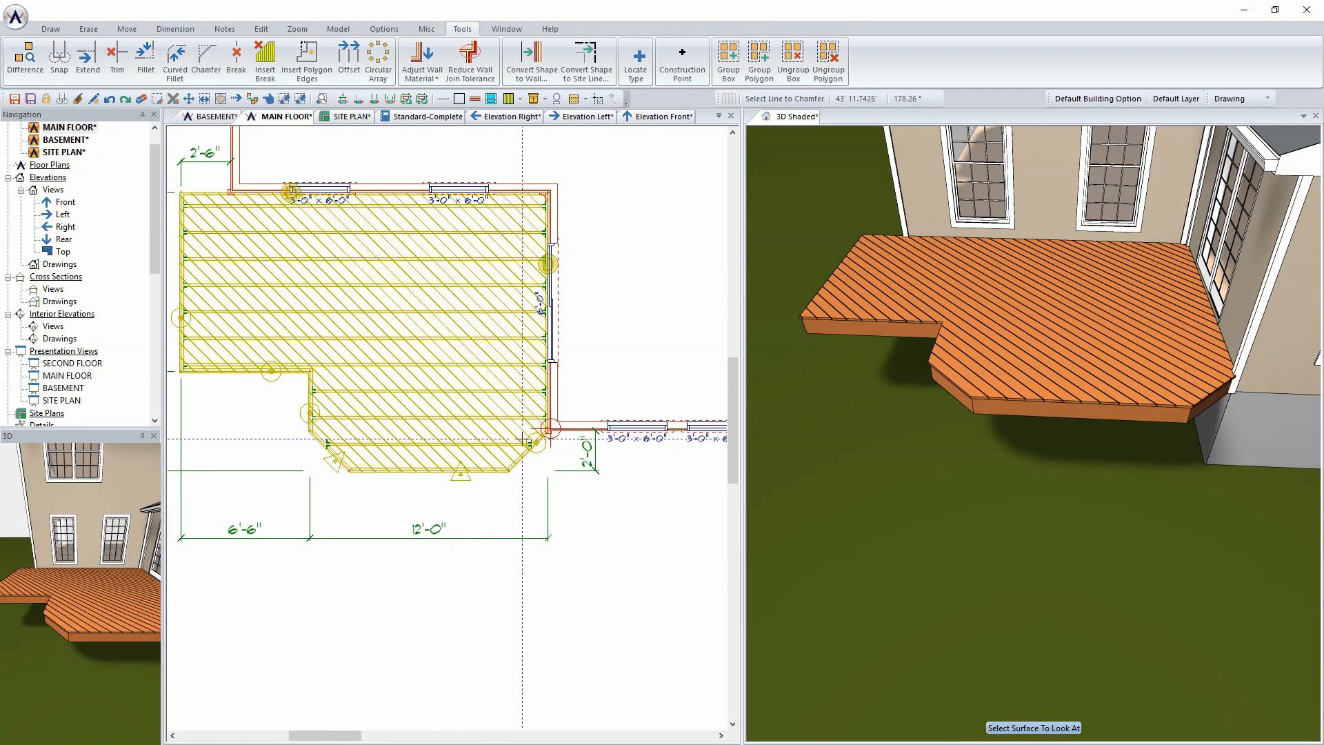
key("ctrl+s")
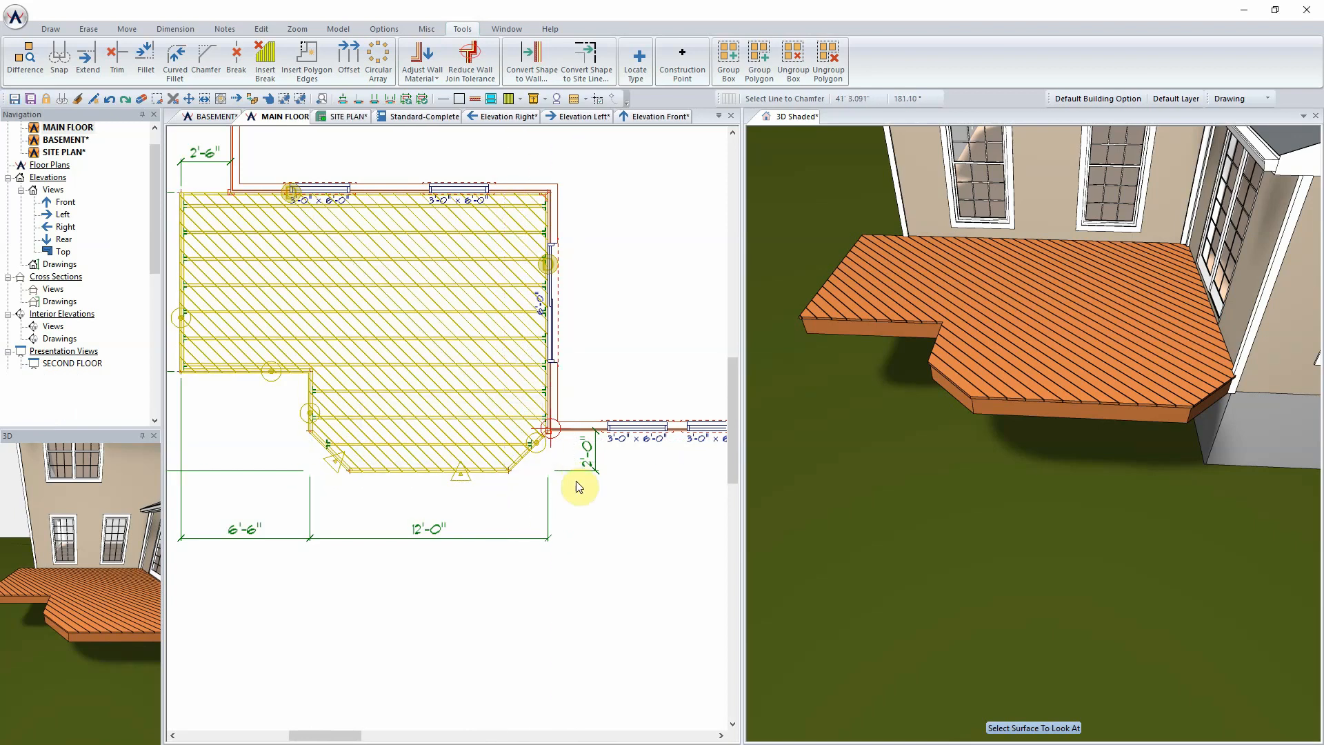
Add item extensions to the deck's front edge and place a dimension line across both chamfers, inside the 12' 0" dimension
scroll(497, 498, "up", 2)
middle_click_drag(447, 415, 559, 411)
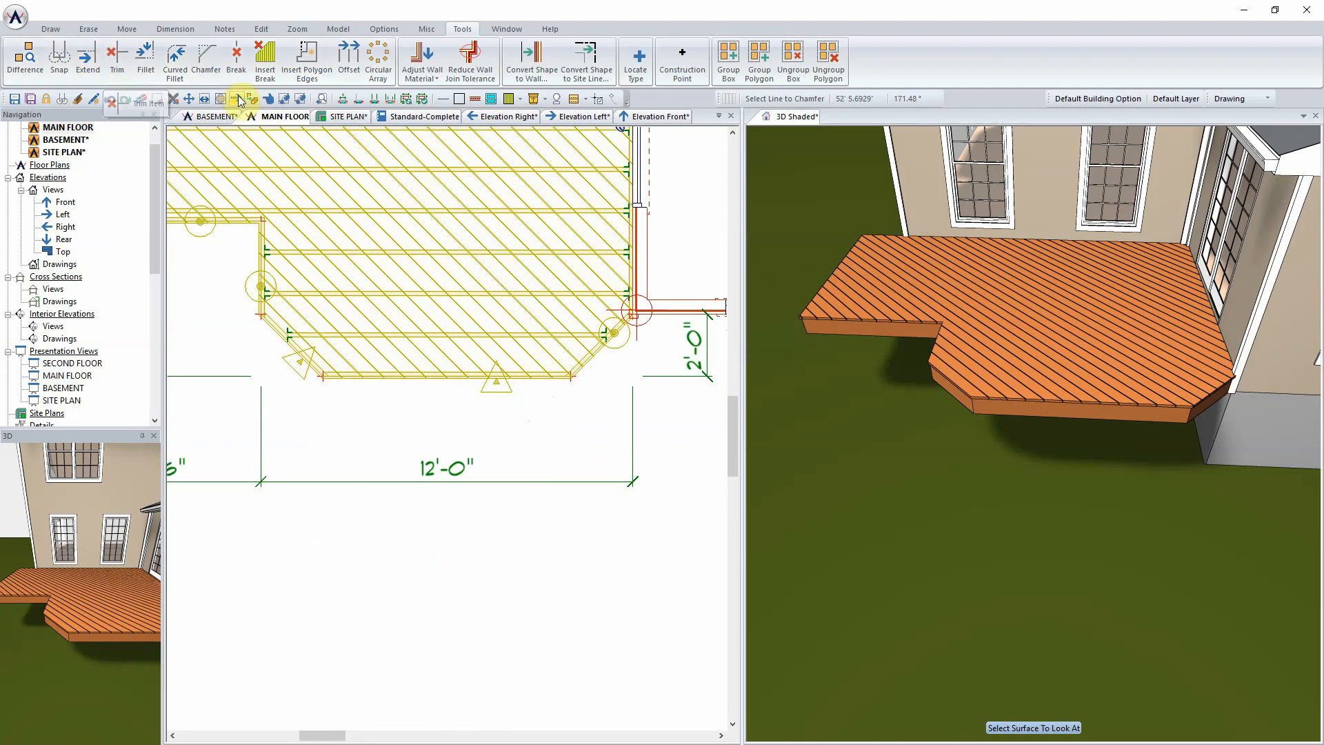
left_click(175, 28)
left_click(102, 53)
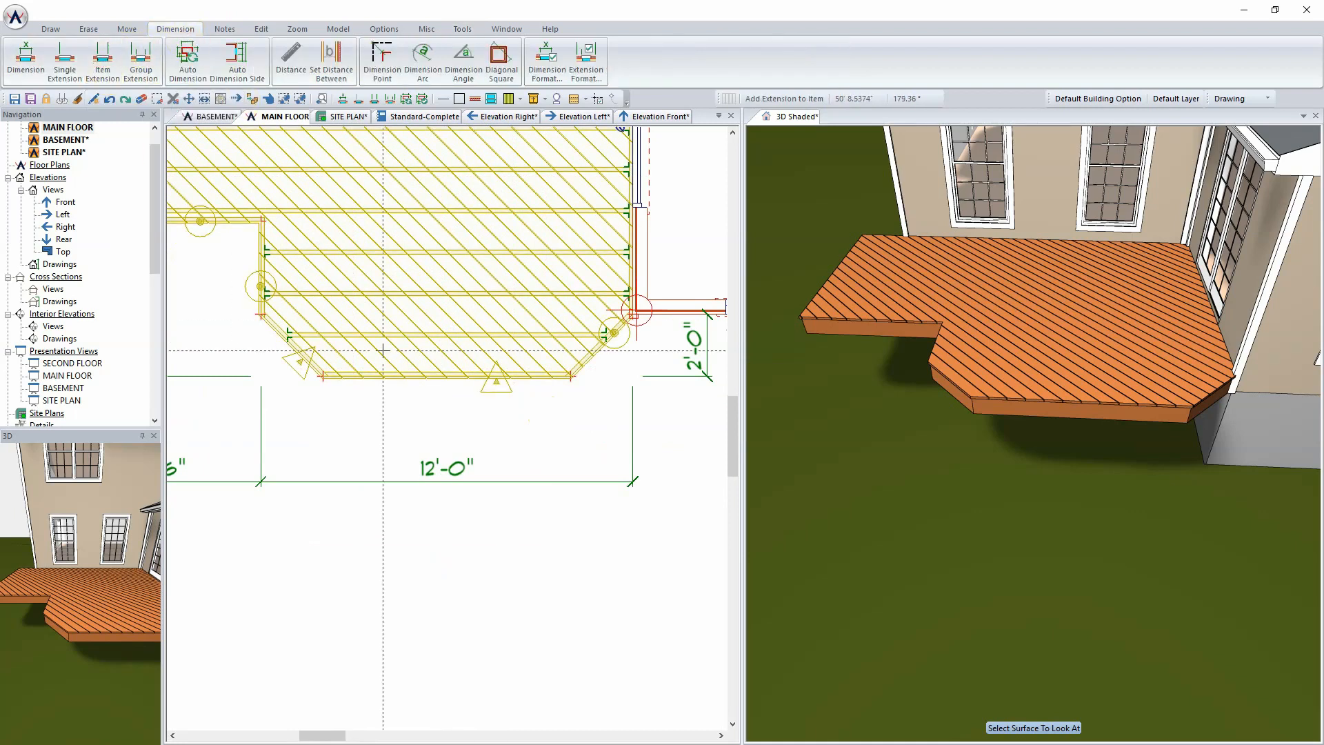
left_click(393, 378)
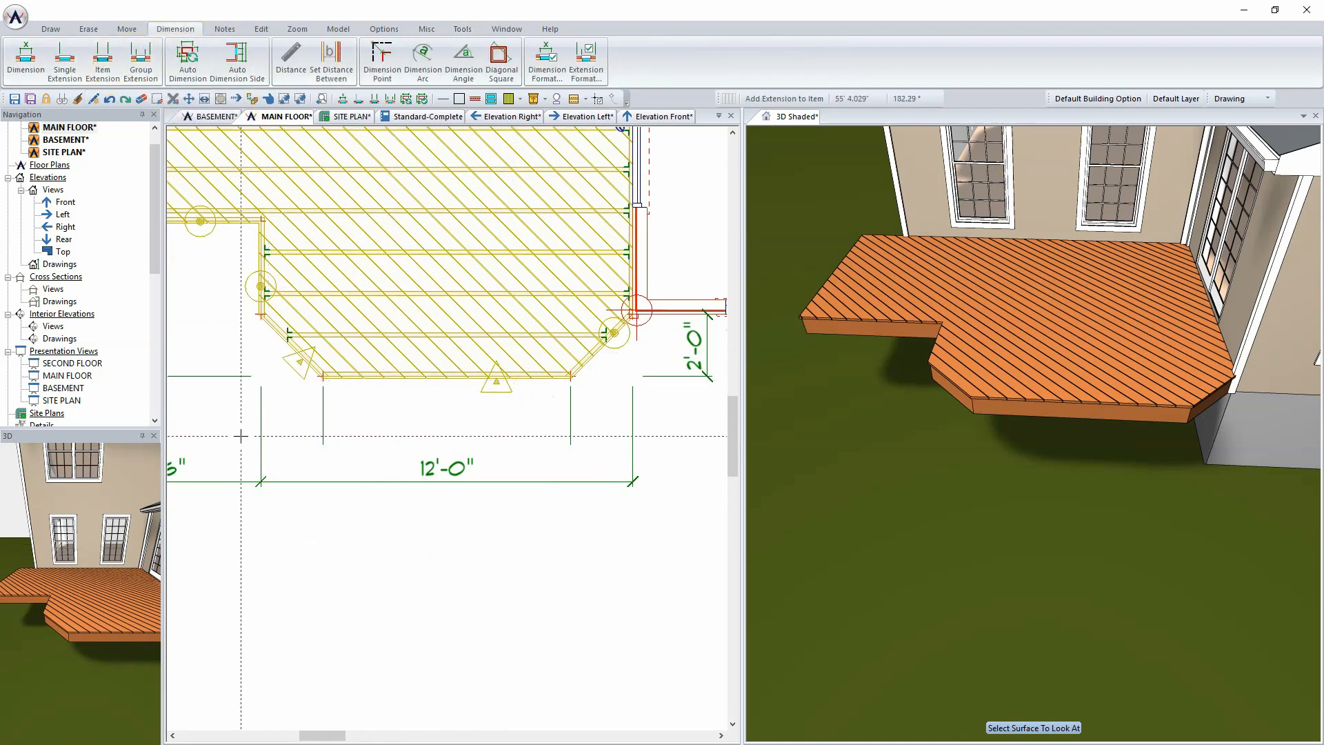
left_click(221, 430)
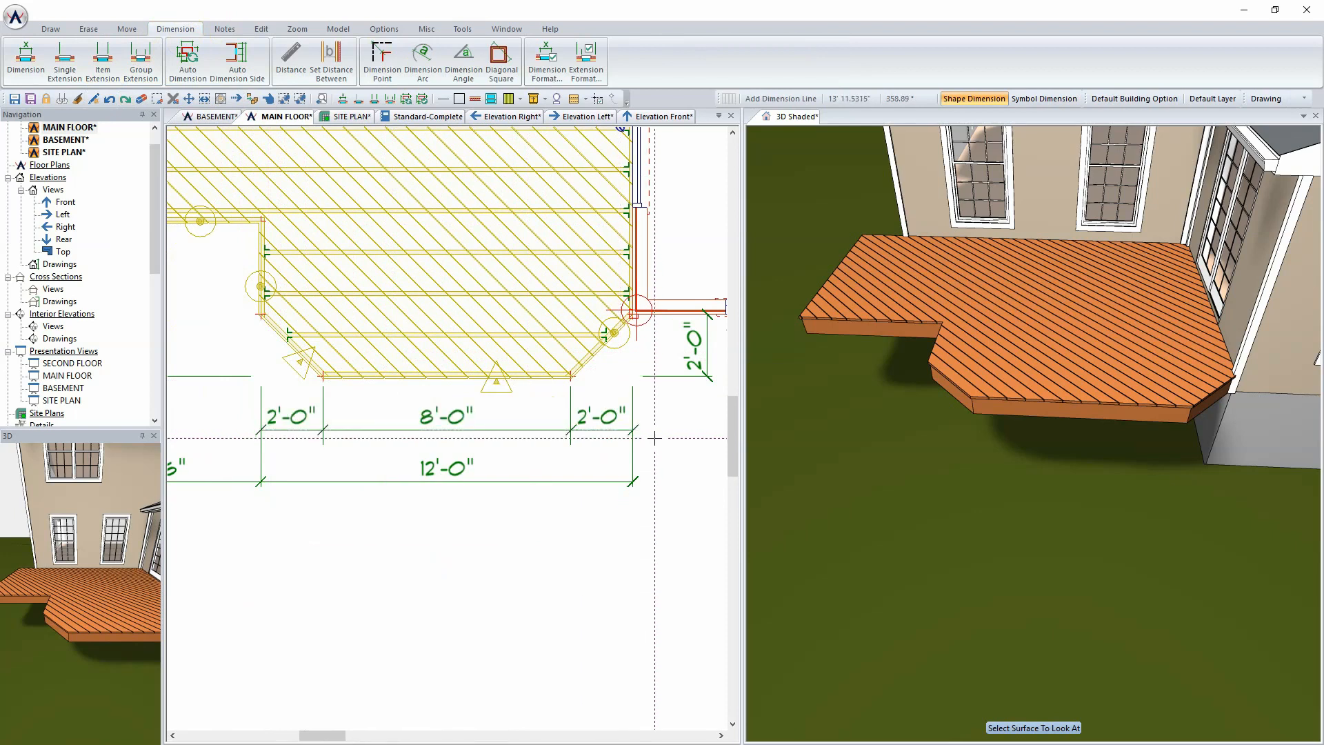
scroll(652, 437, "down", 2)
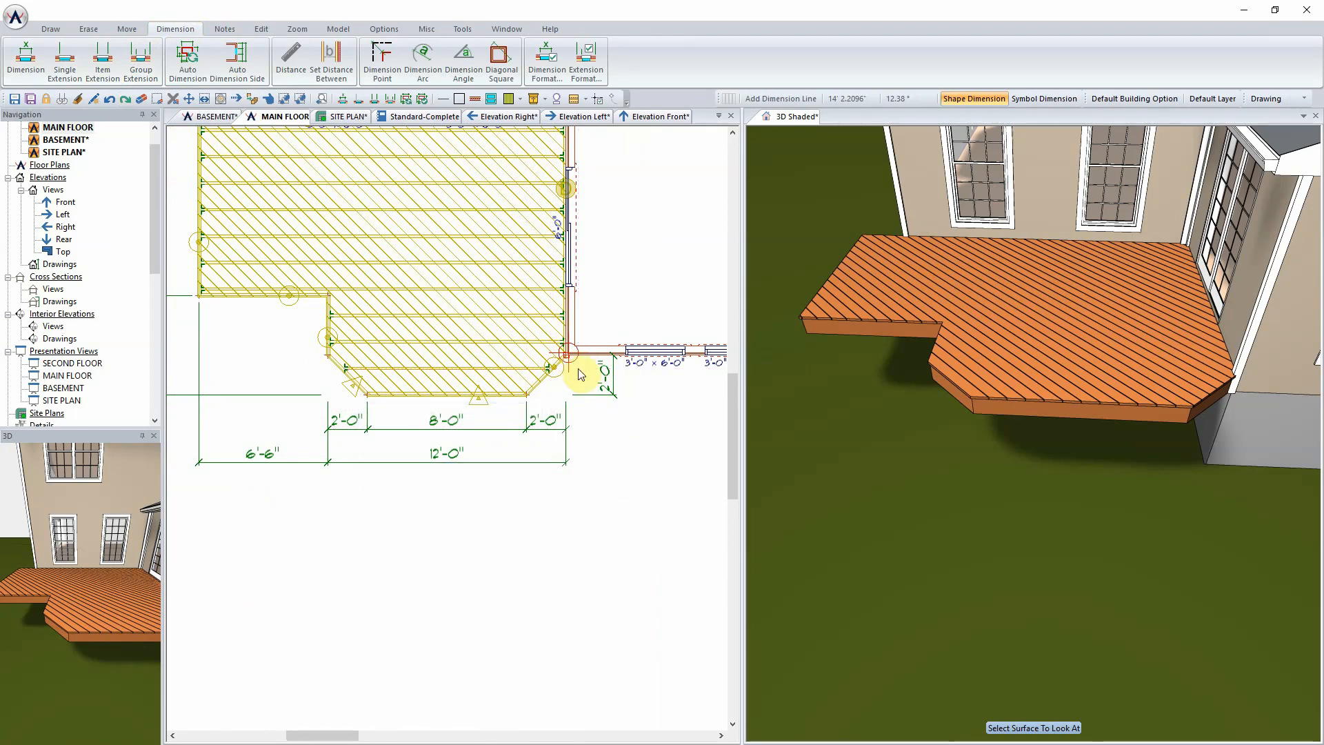
Look straight at the deck's top surface in 3D and add parting boards along the narrow section's front edge and the adjoining inner side edge
left_click(797, 119)
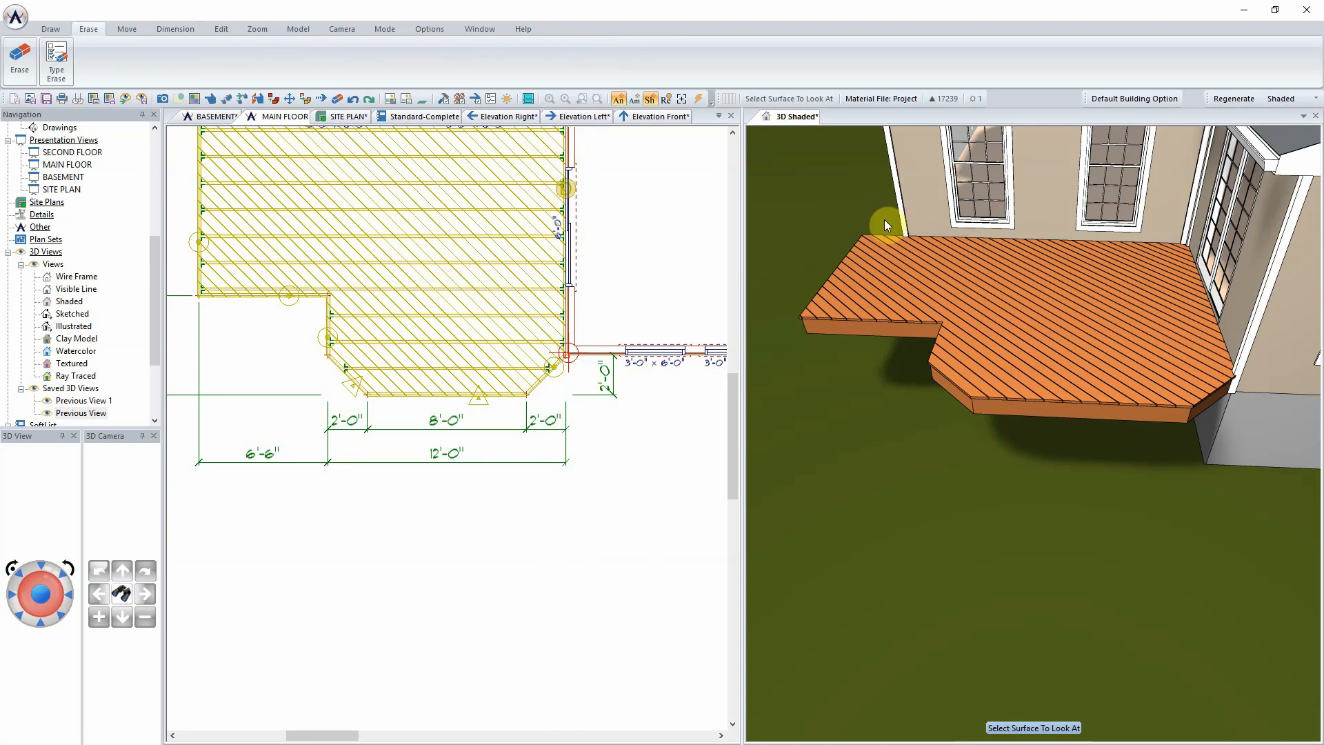
left_click(966, 300)
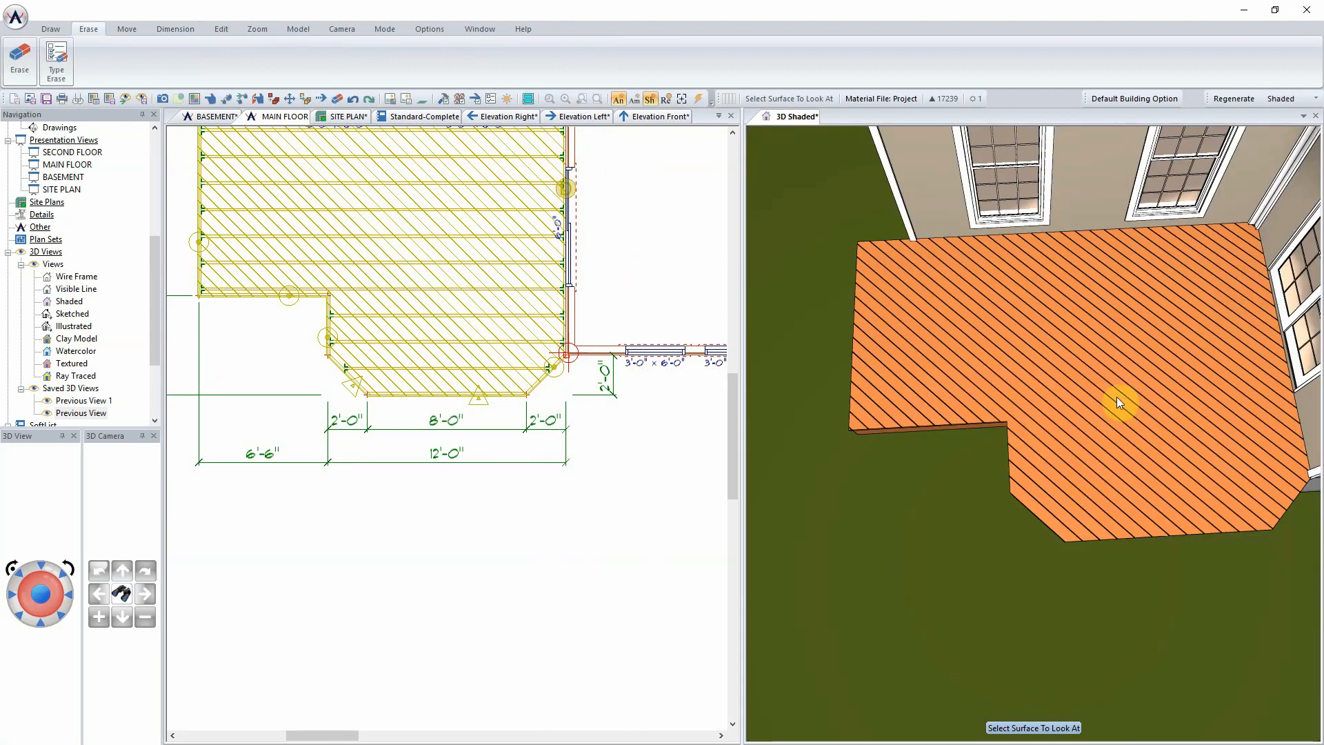
left_click(51, 28)
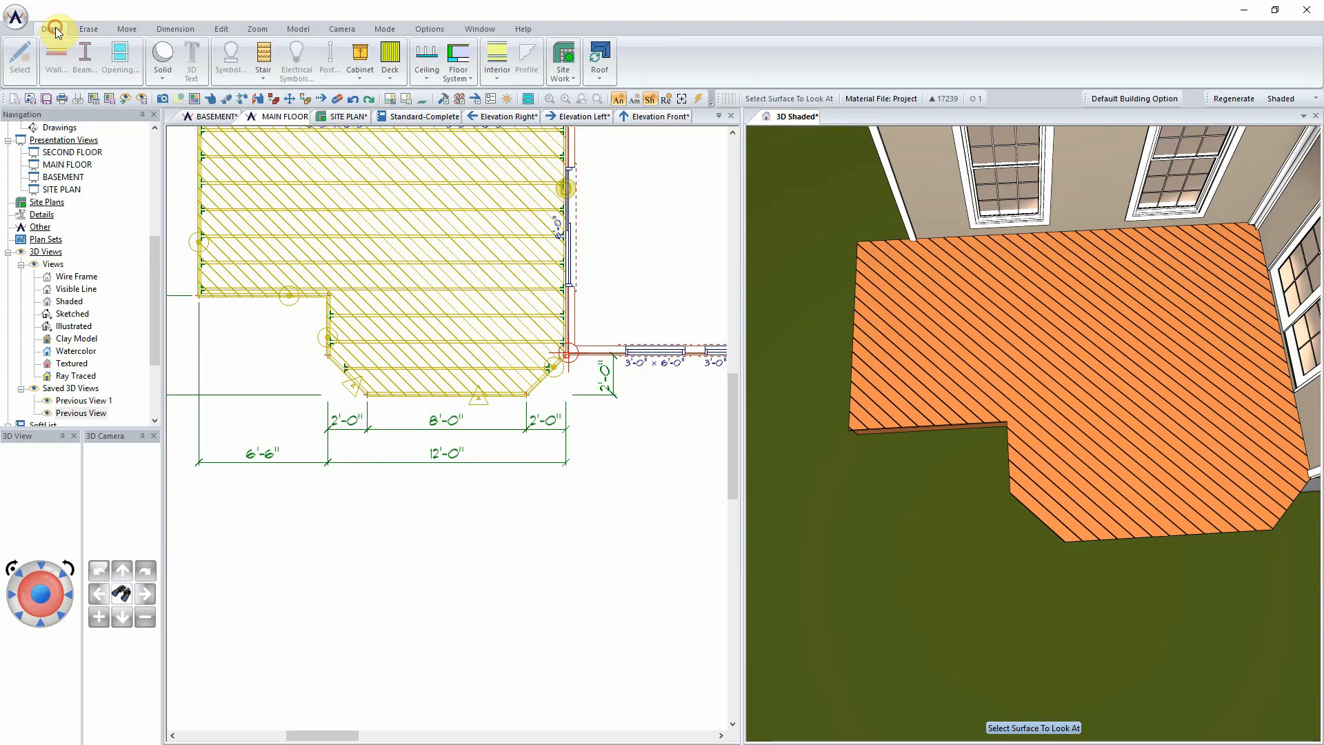
left_click(390, 58)
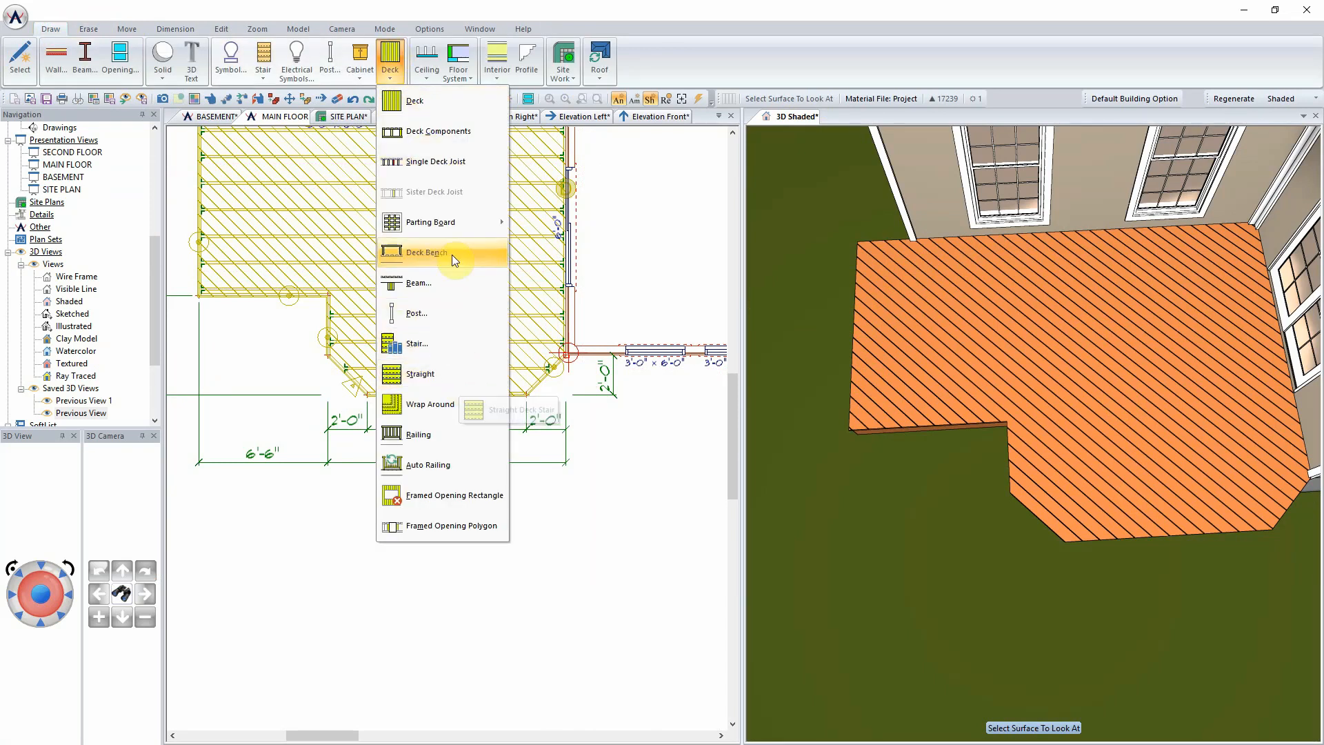
mouse_move(457, 229)
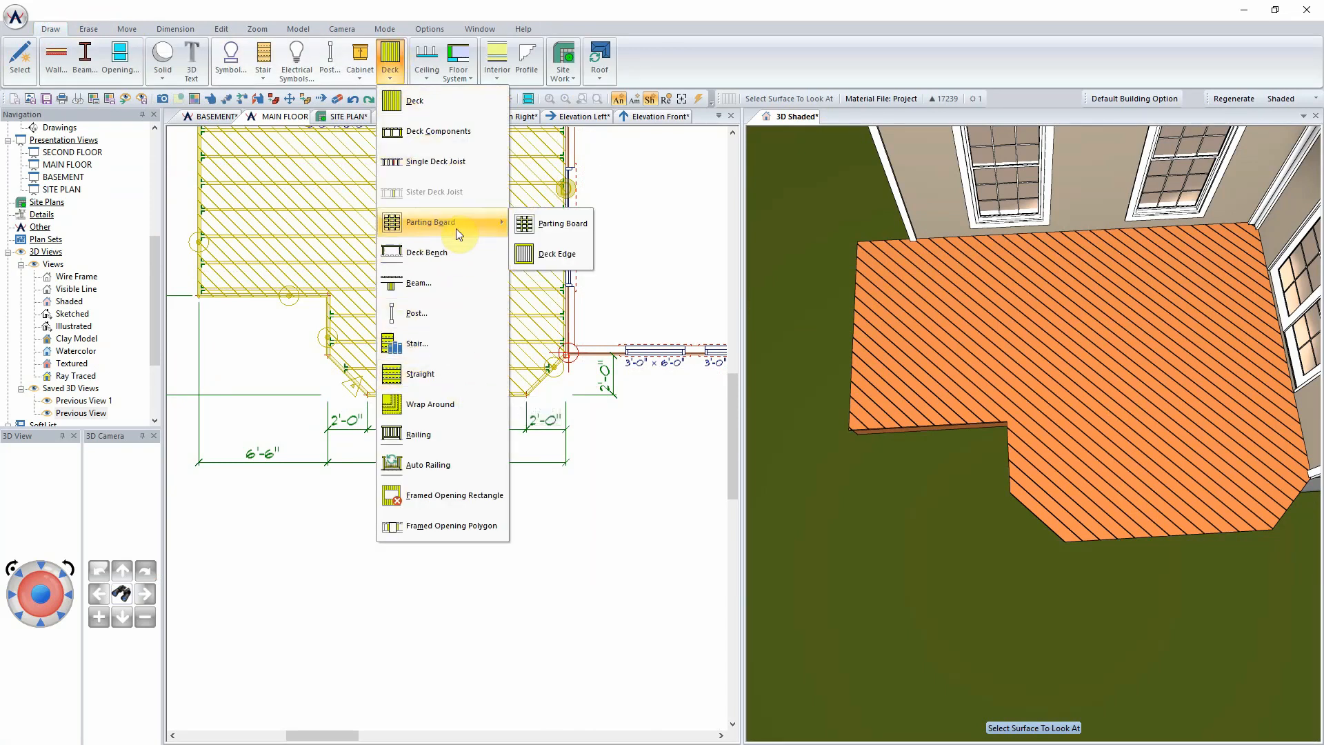
left_click(561, 254)
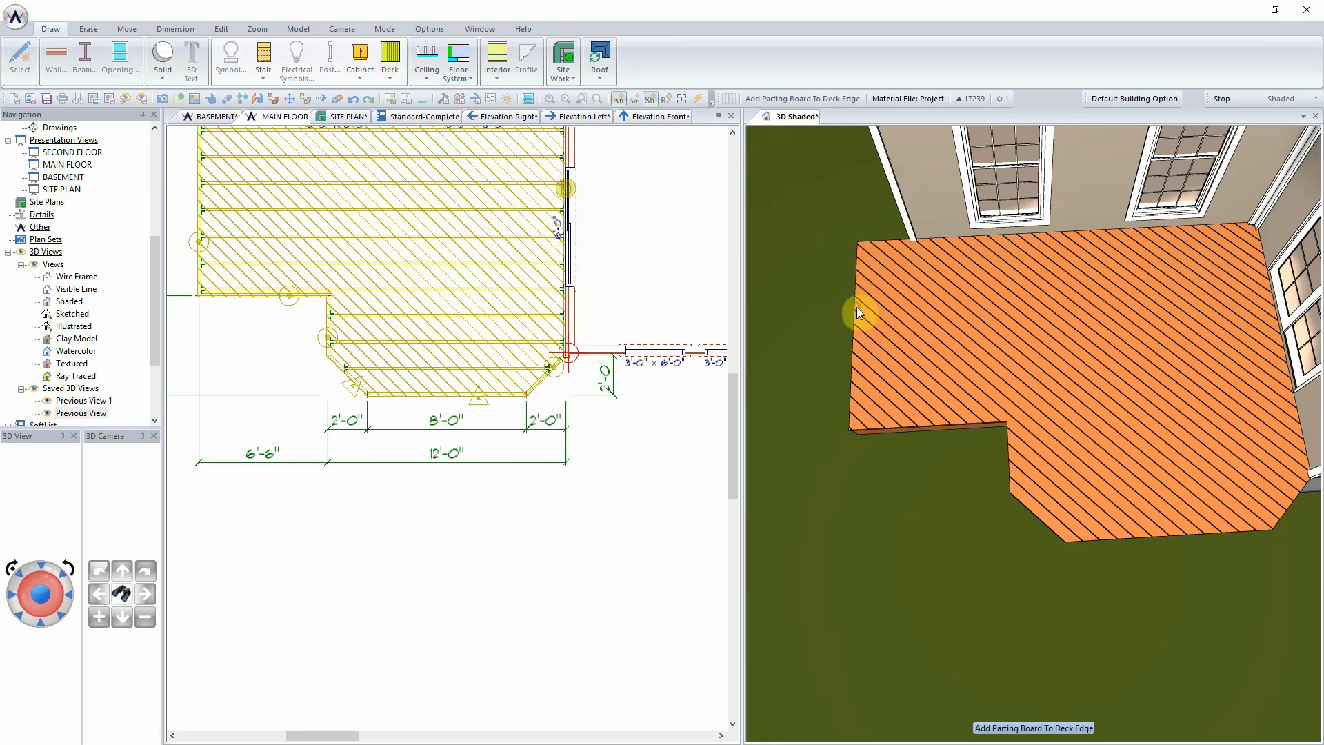
left_click(912, 422)
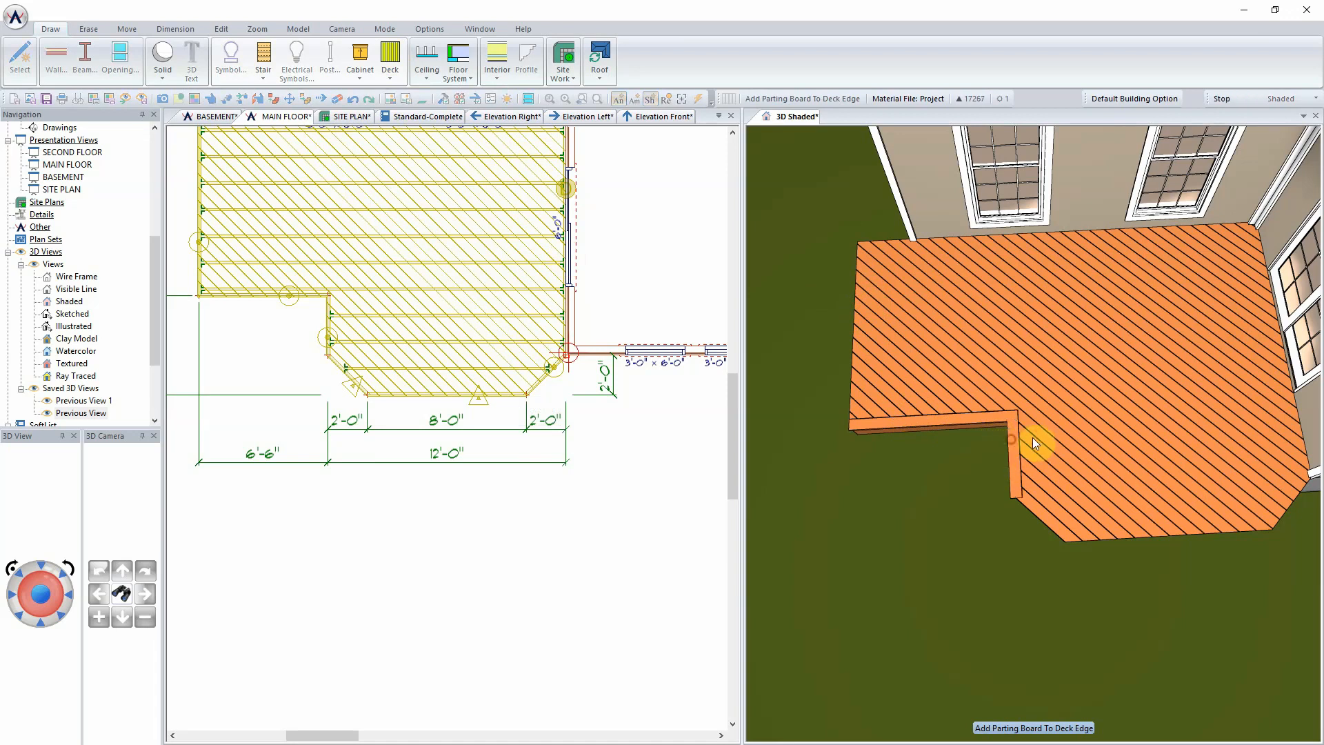
left_click(1011, 490)
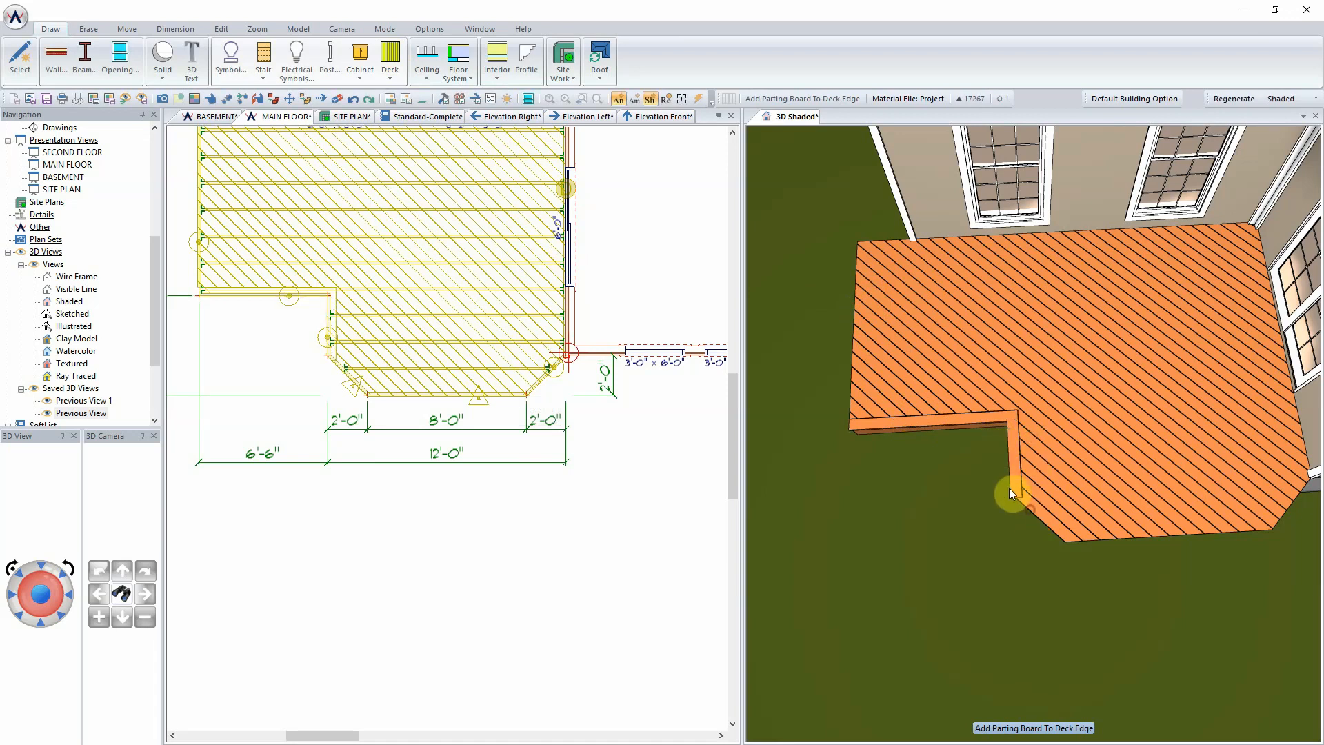
Add parting boards along the deck's remaining edges: both chamfers, the projecting front edge, the house walls and the outer side
left_click(1044, 524)
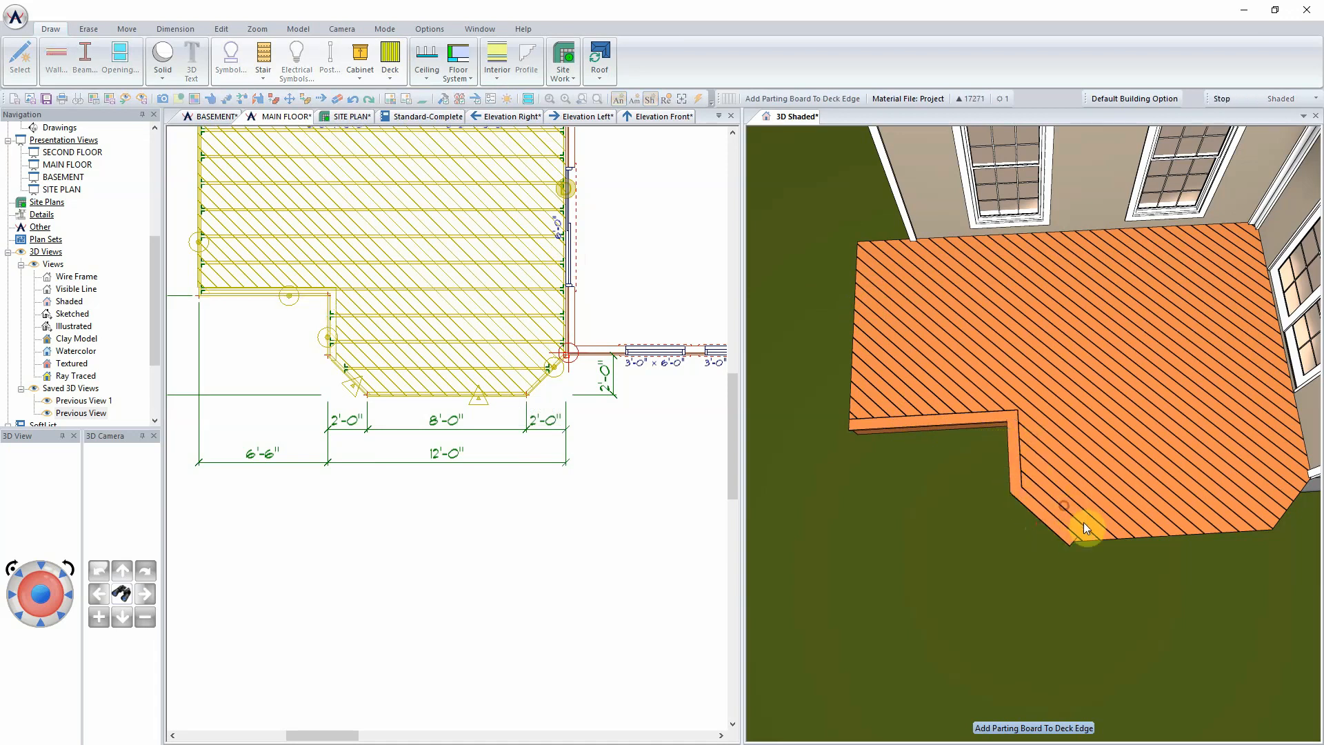
left_click(1102, 511)
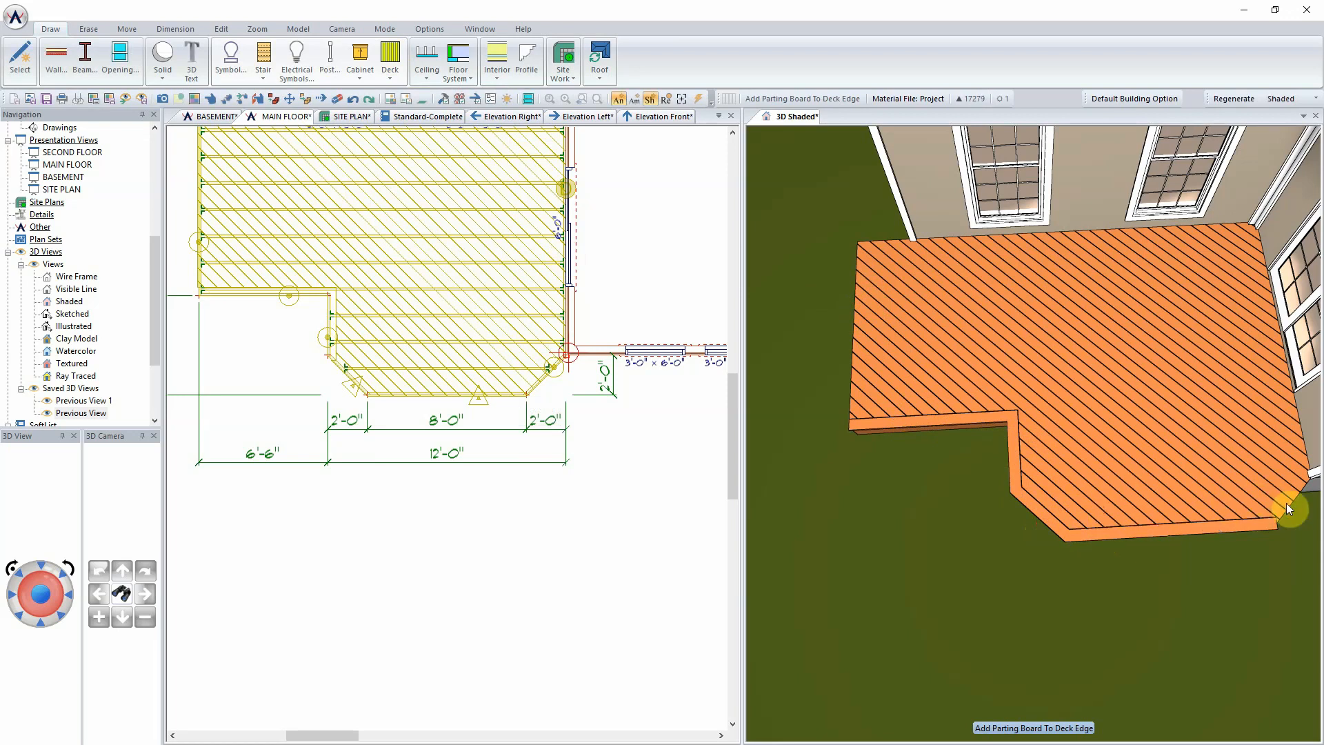
left_click(1280, 500)
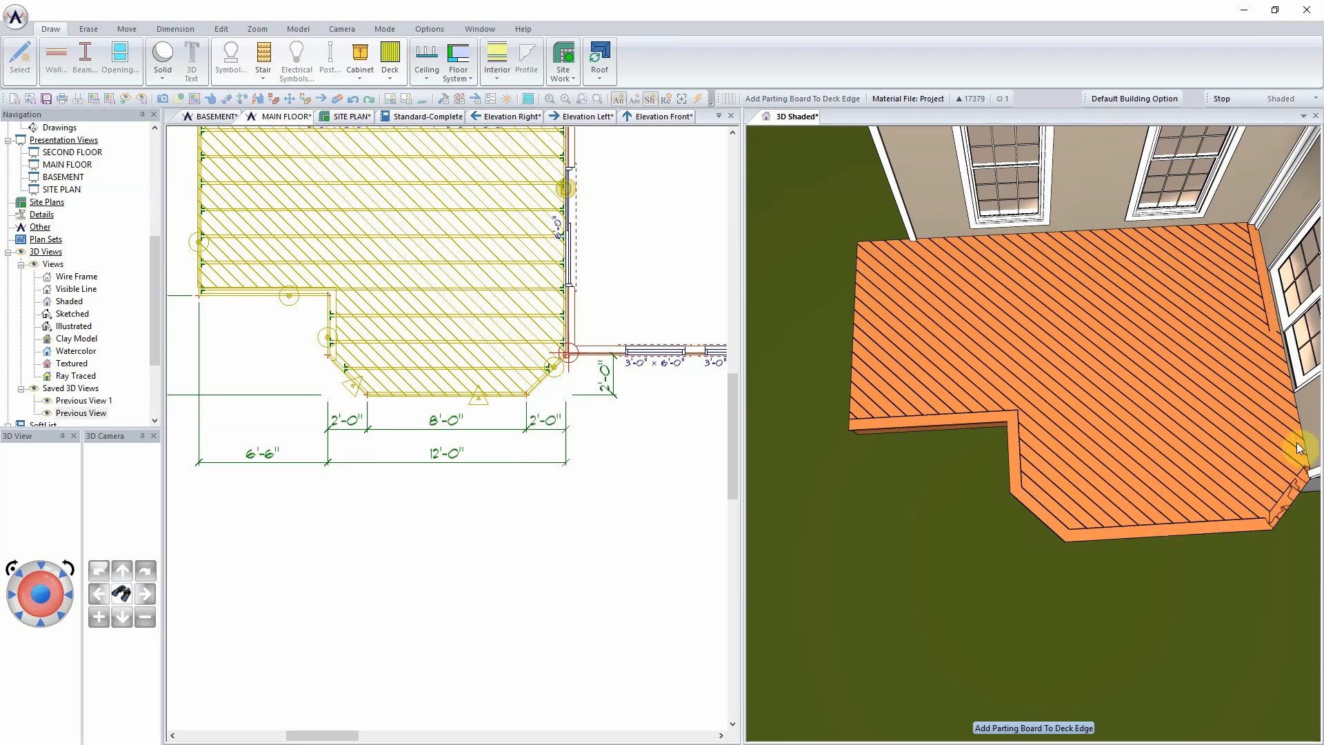
left_click(1138, 230)
left_click(861, 304)
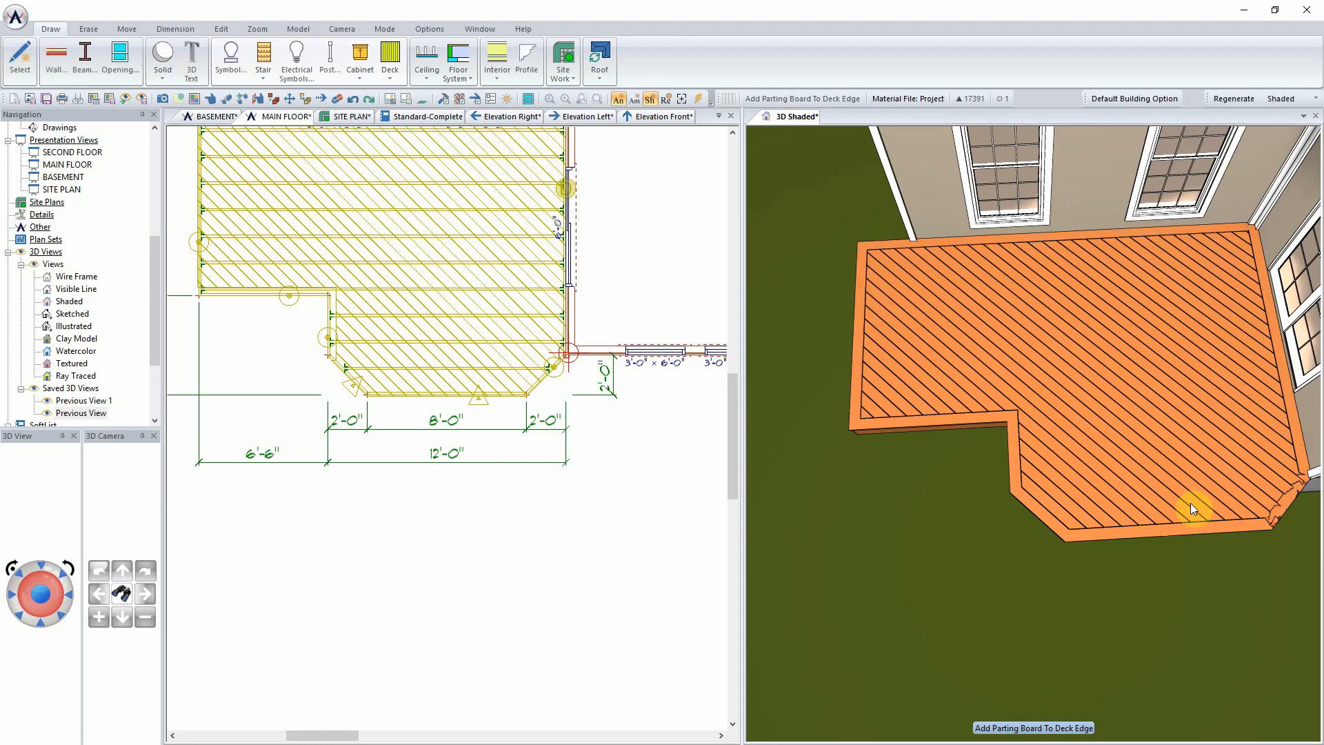
left_click(1222, 504)
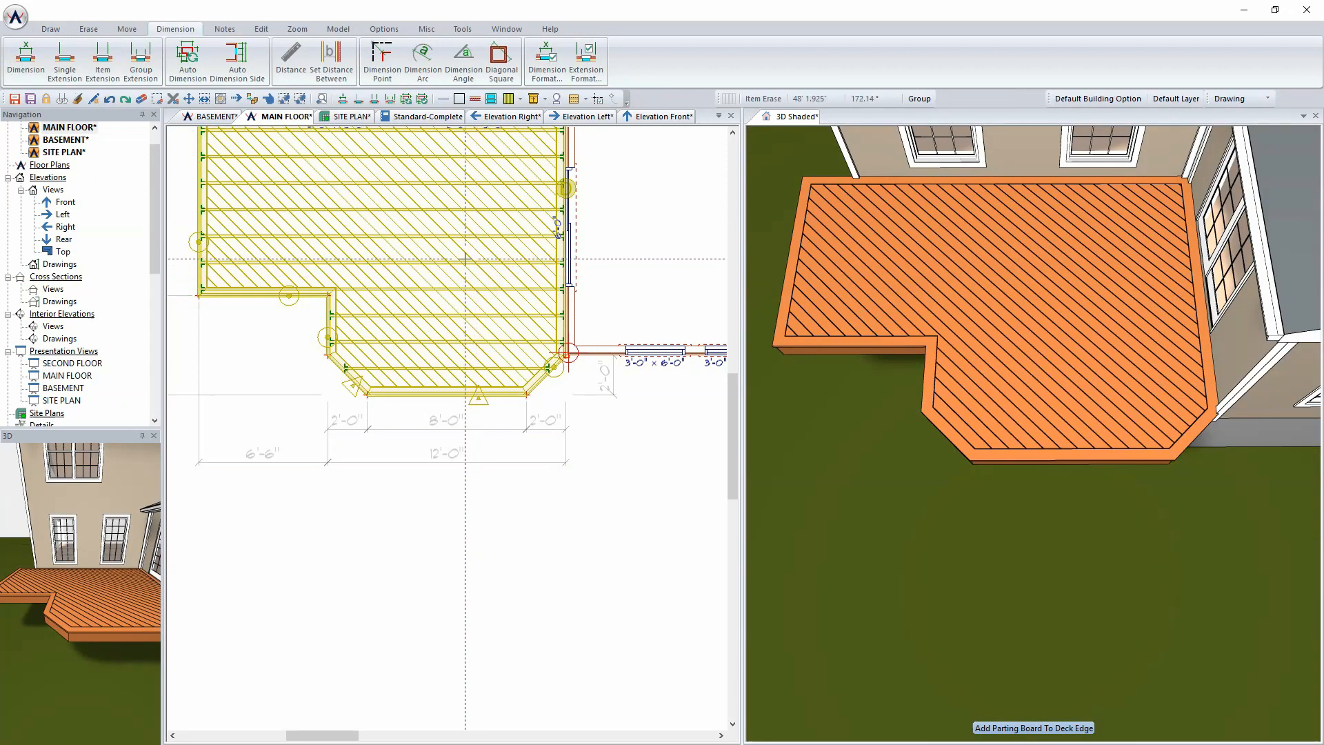
Show the open area outside the hinged door in the main floor plan and the whole house from the rear in 3D
scroll(465, 258, "down", 3)
scroll(452, 317, "up", 3)
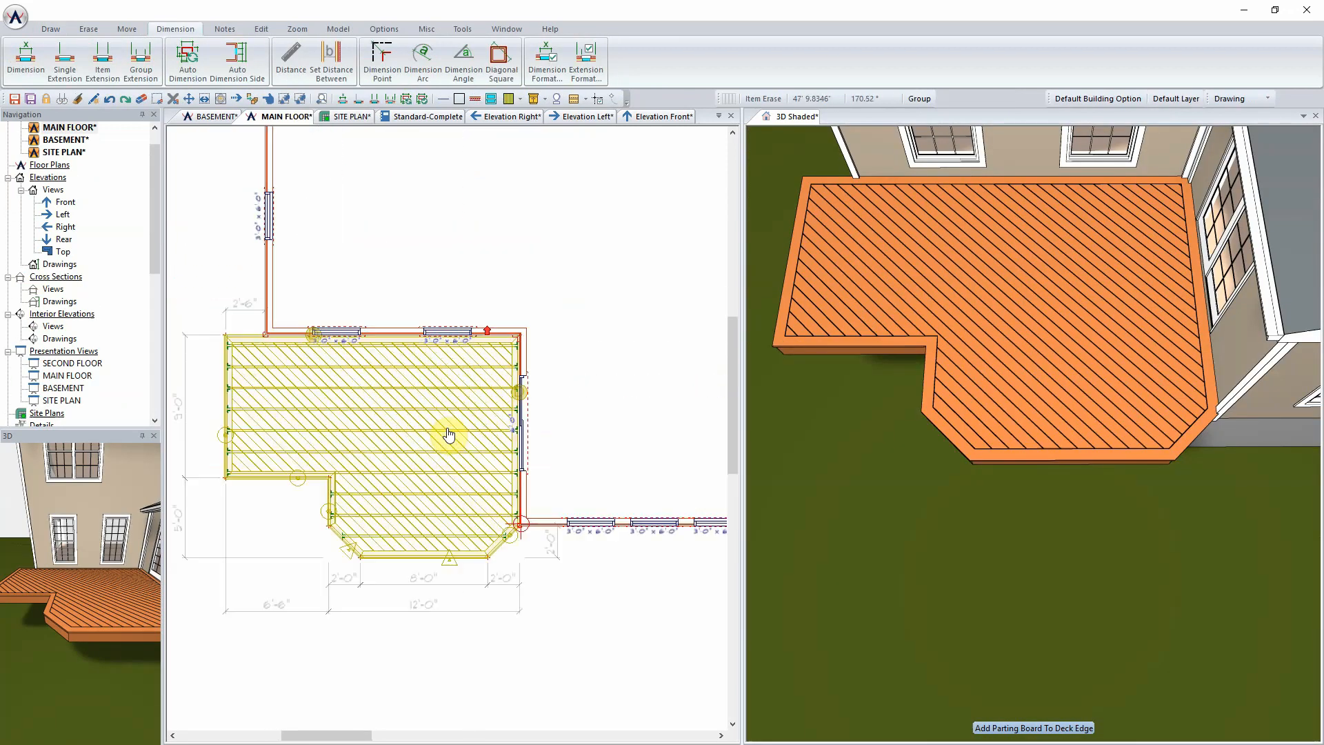
scroll(443, 427, "down", 1)
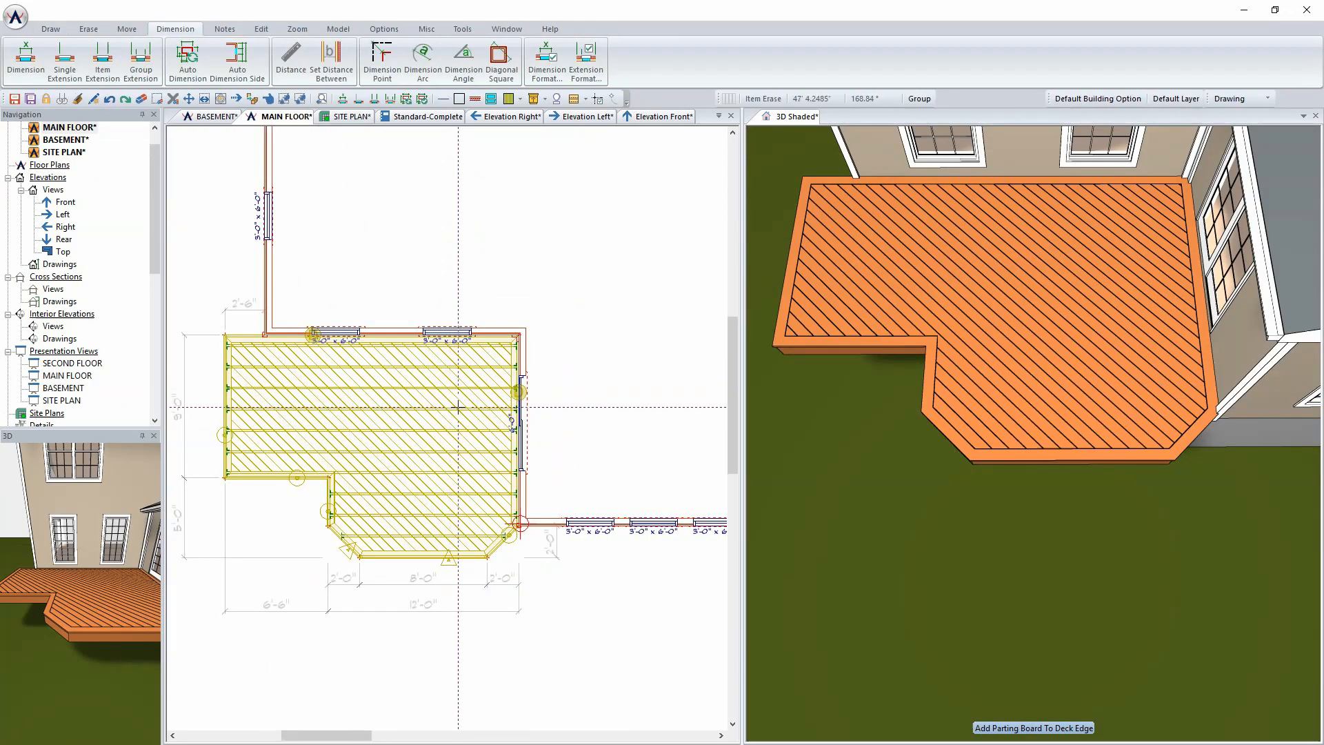
middle_click_drag(641, 432, 221, 395)
middle_click_drag(552, 432, 418, 359)
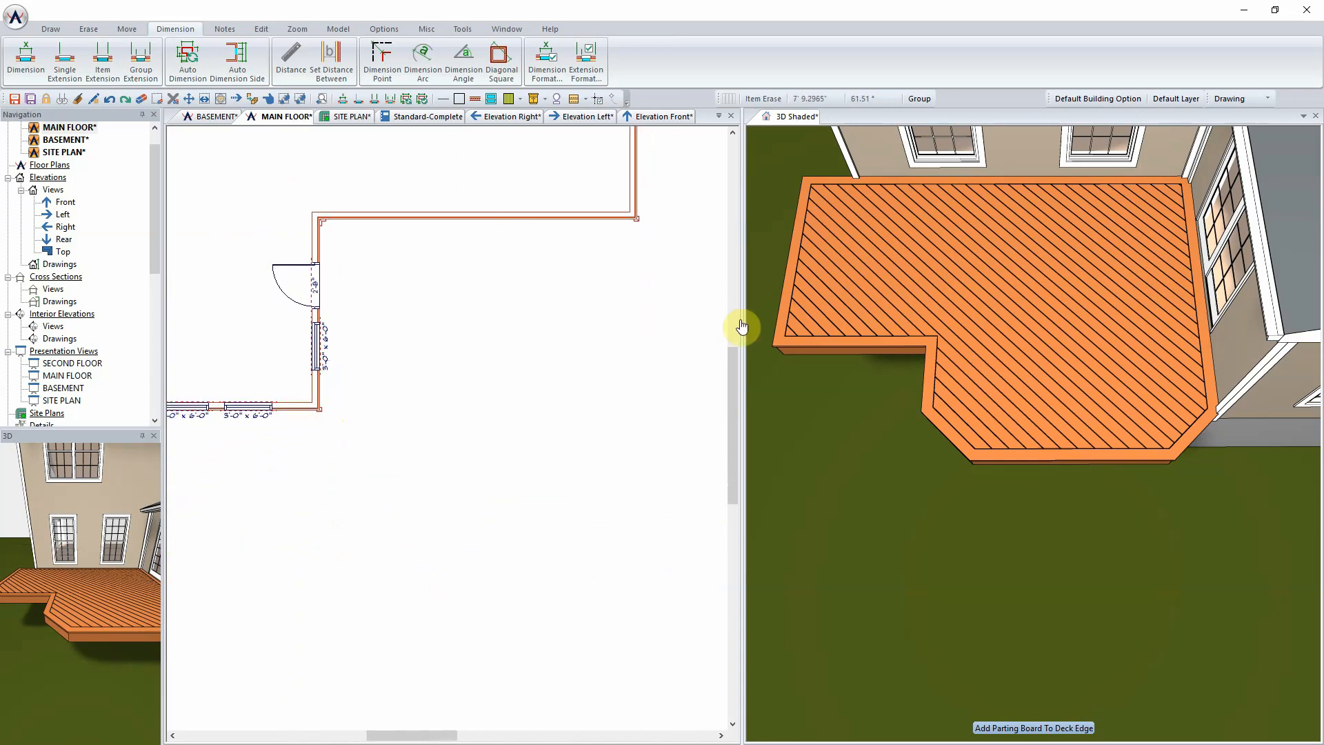
left_click(804, 114)
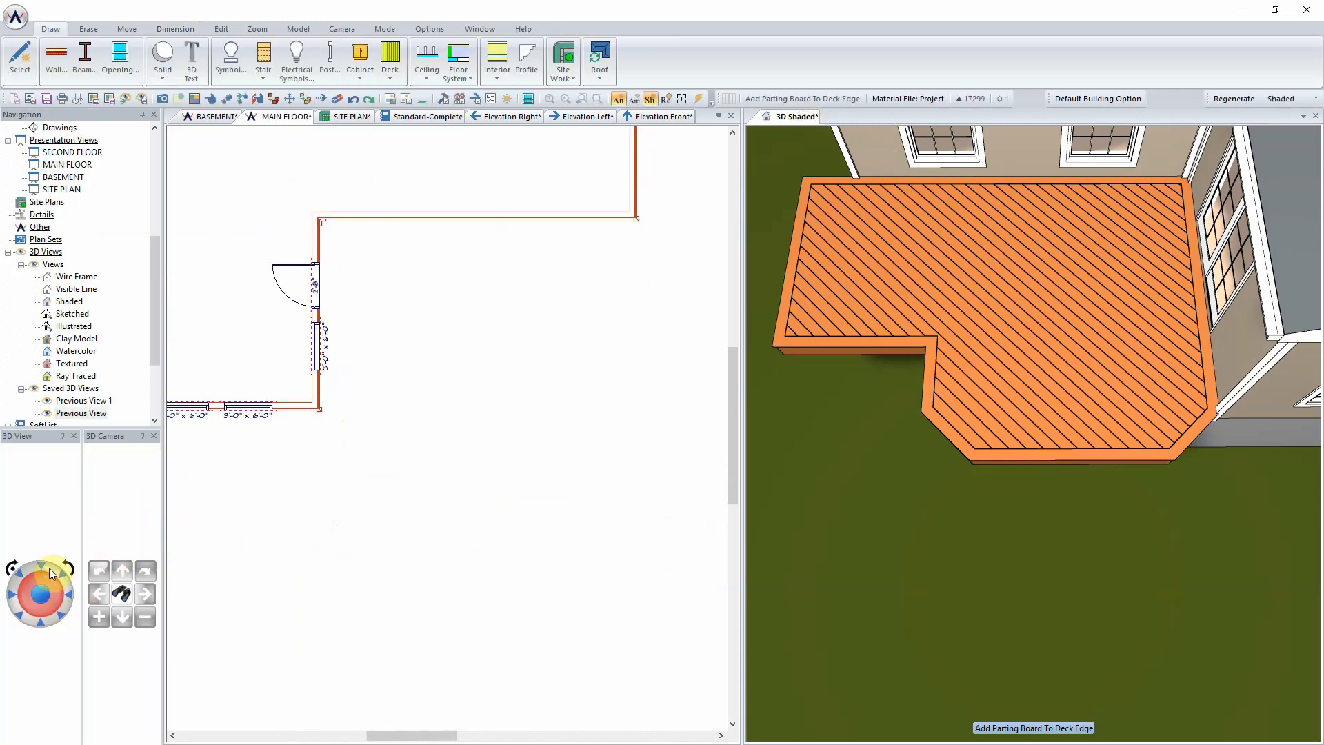
left_click(43, 563)
middle_click_drag(1186, 448, 1182, 524)
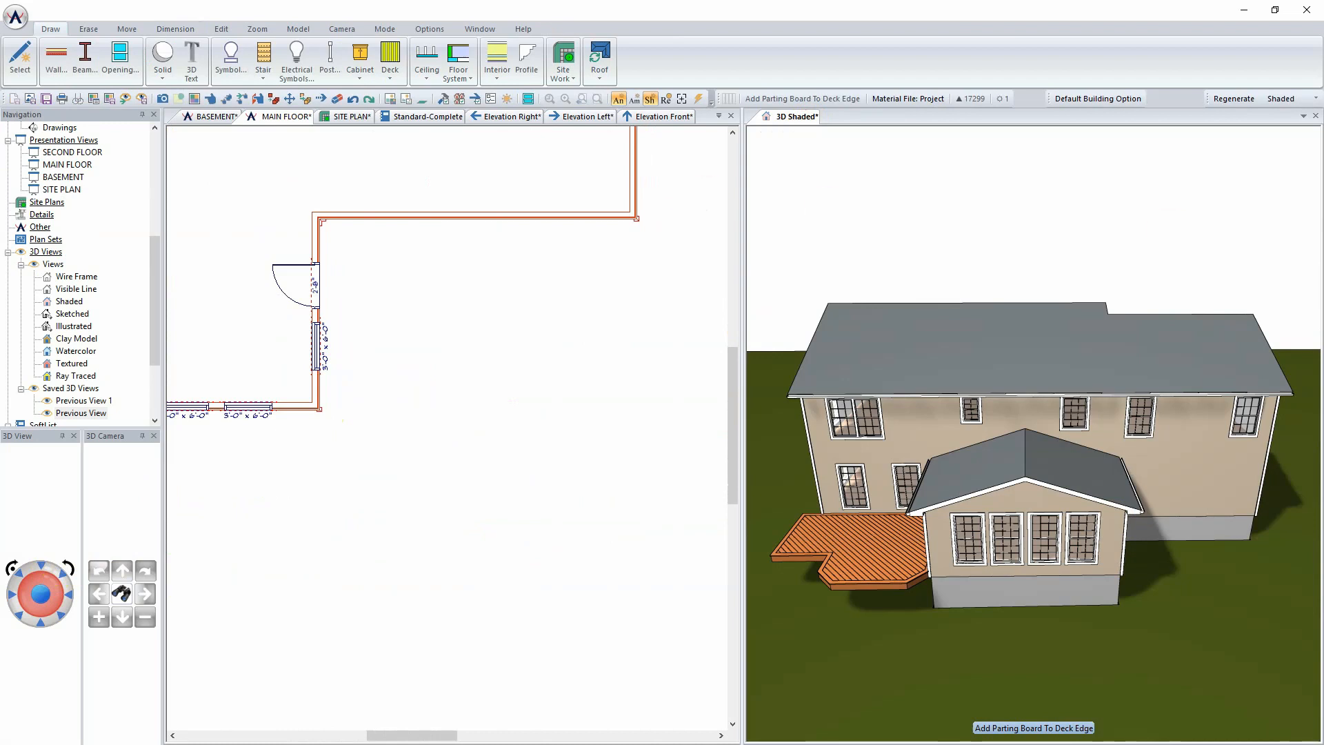
left_click(480, 294)
scroll(463, 347, "up", 1)
middle_click_drag(463, 347, 447, 427)
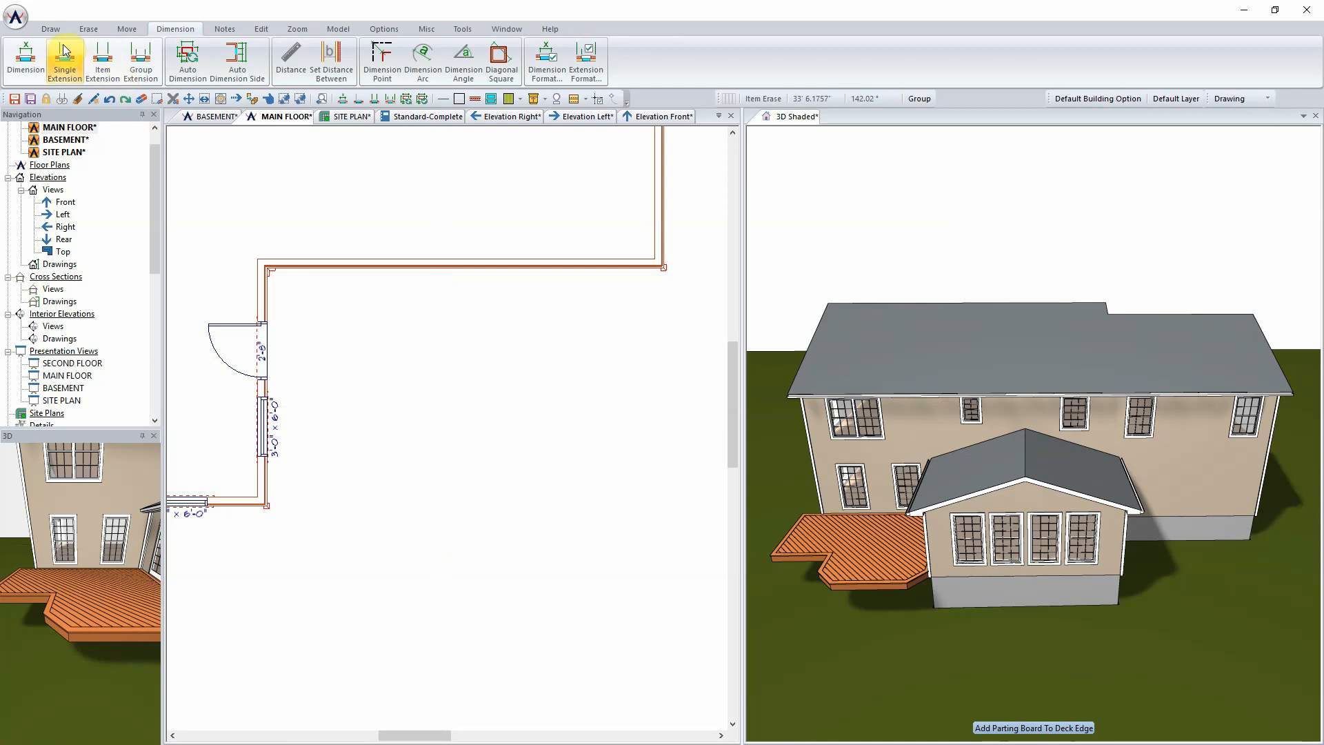
Draw a second deck outside the hinged door, about 20' 0" wide and 17' 4" deep, reaching past the house corner and back along the walls
left_click(51, 29)
left_click(415, 69)
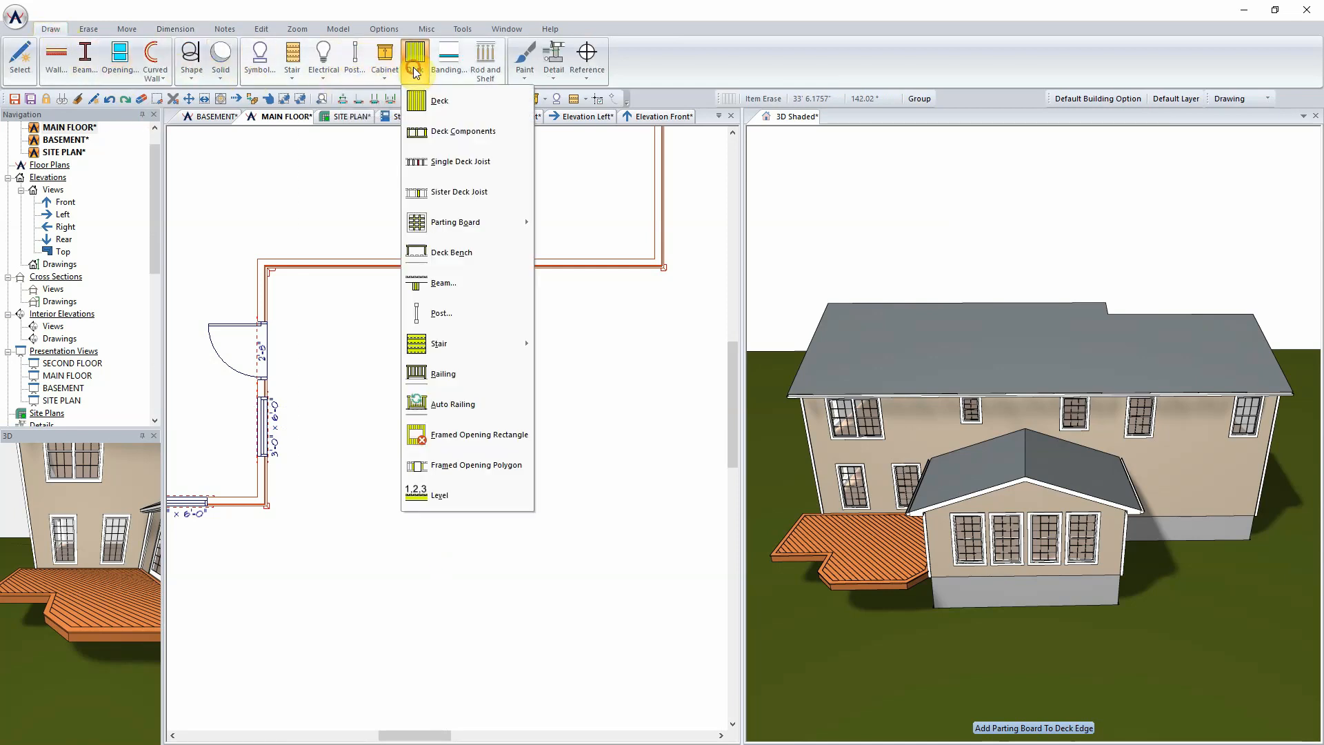
left_click(463, 102)
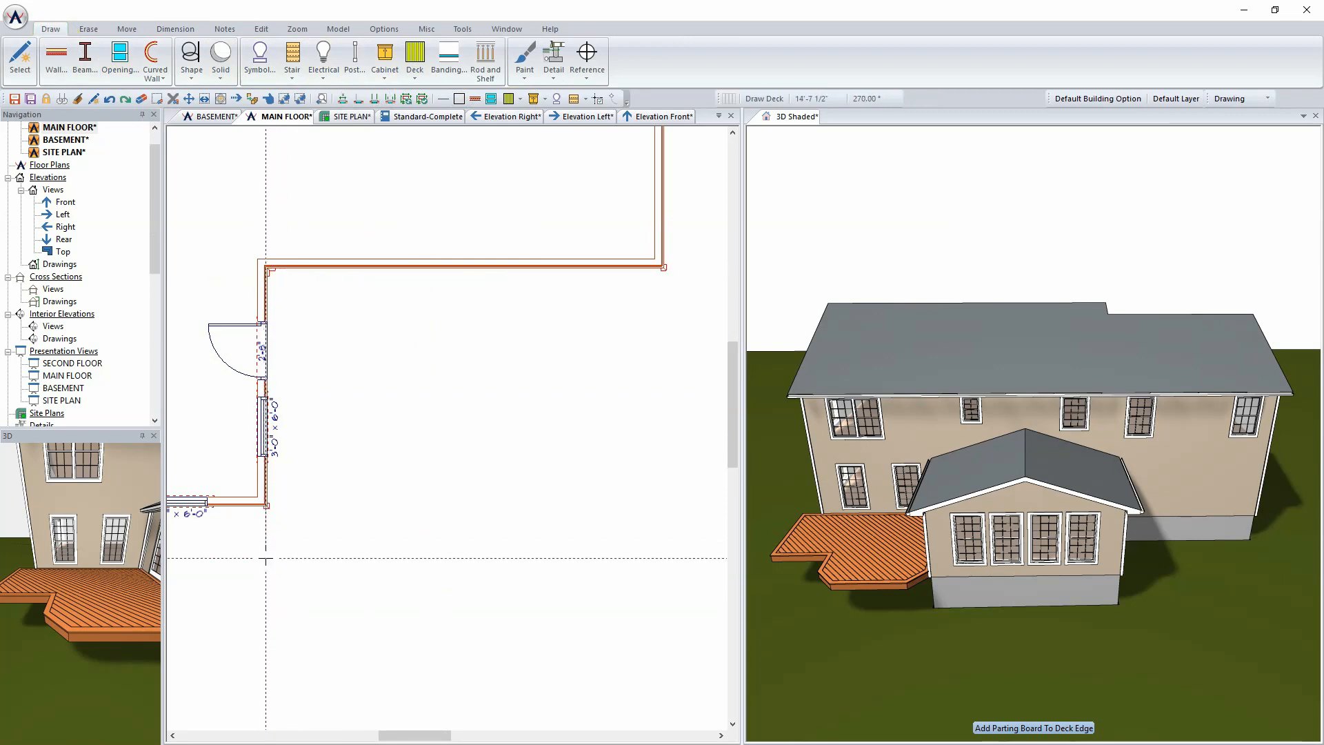
left_click(266, 609)
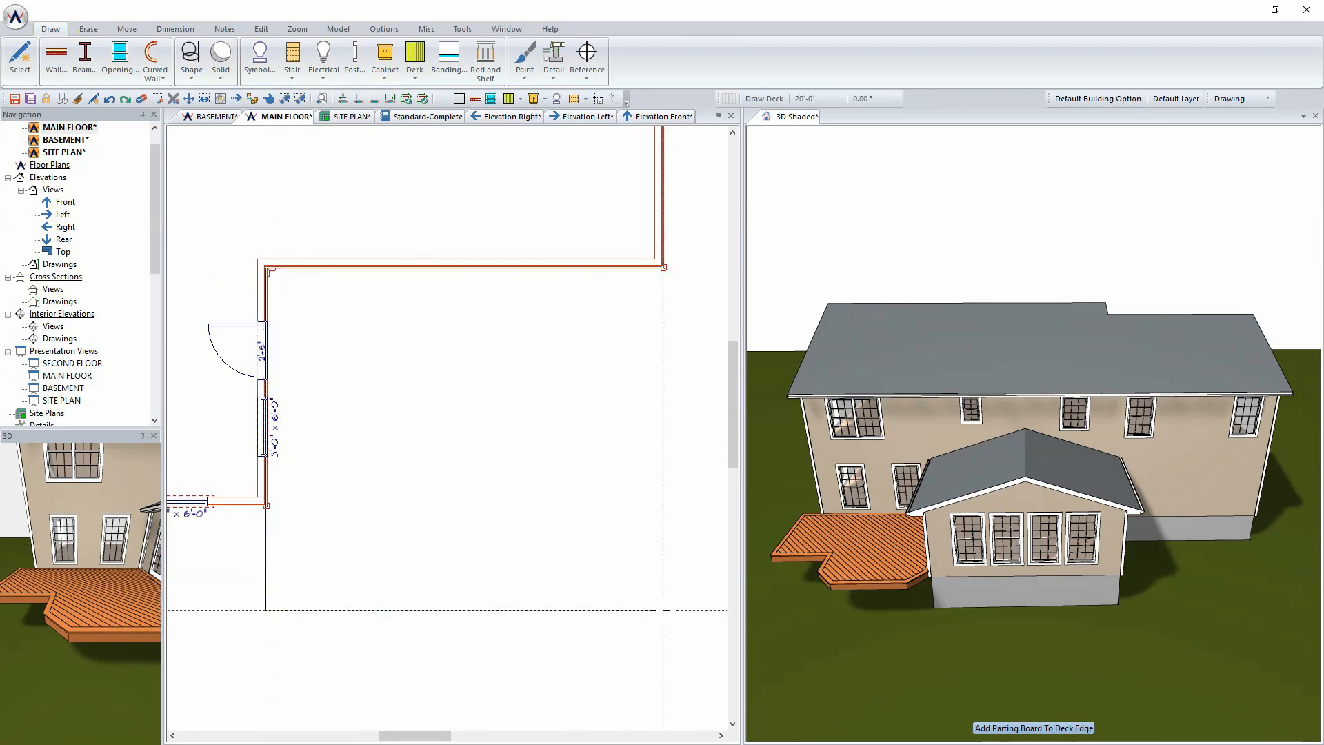
left_click(663, 269)
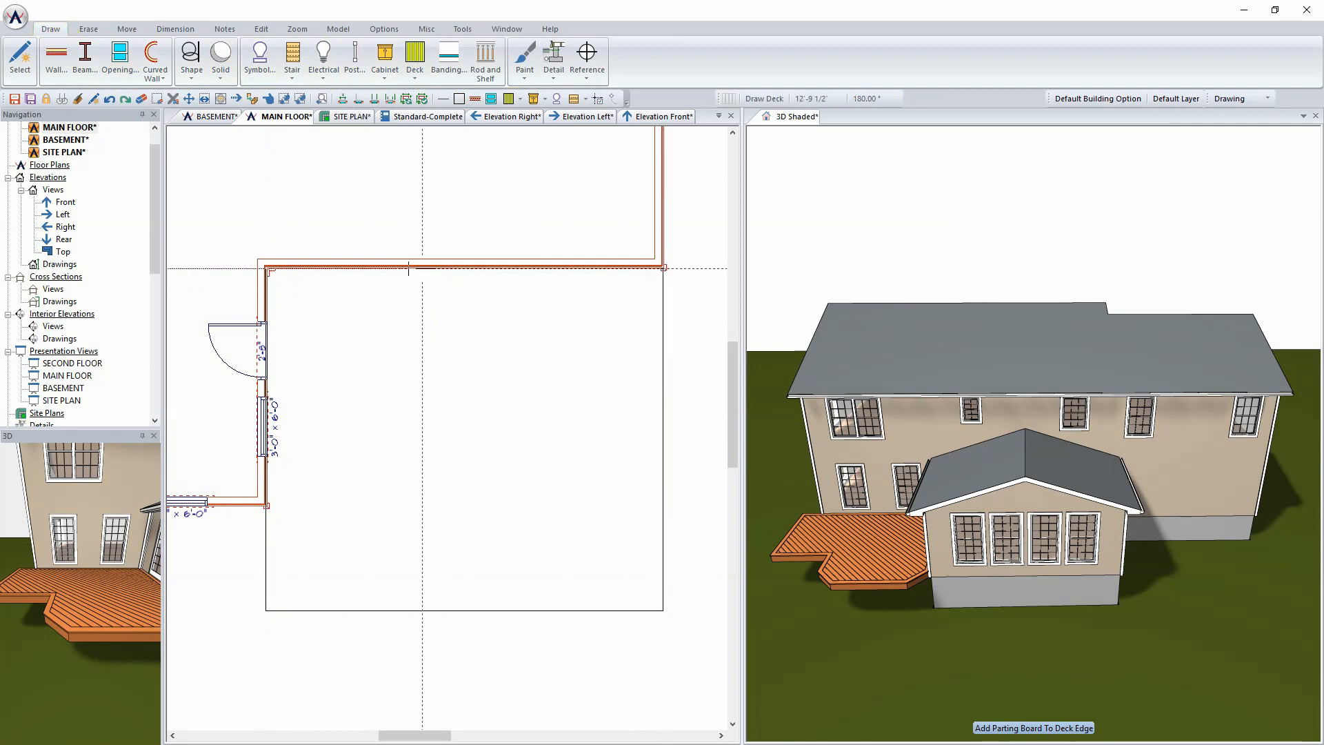
left_click(267, 269)
scroll(445, 436, "down", 1)
scroll(445, 436, "down", 1)
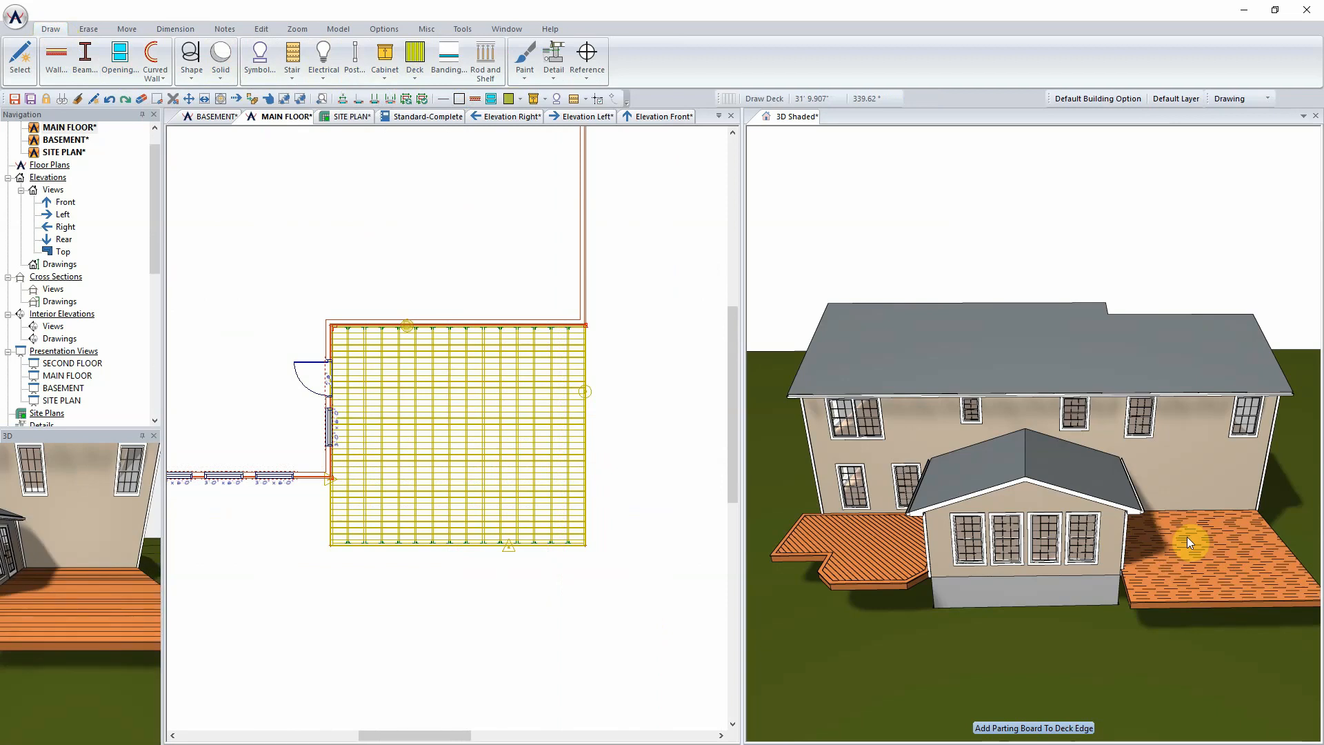
Adjust the second deck's two side edges to line up with the adjoining exterior house walls, and save the main floor plan
scroll(446, 428, "up", 2)
scroll(447, 428, "up", 1)
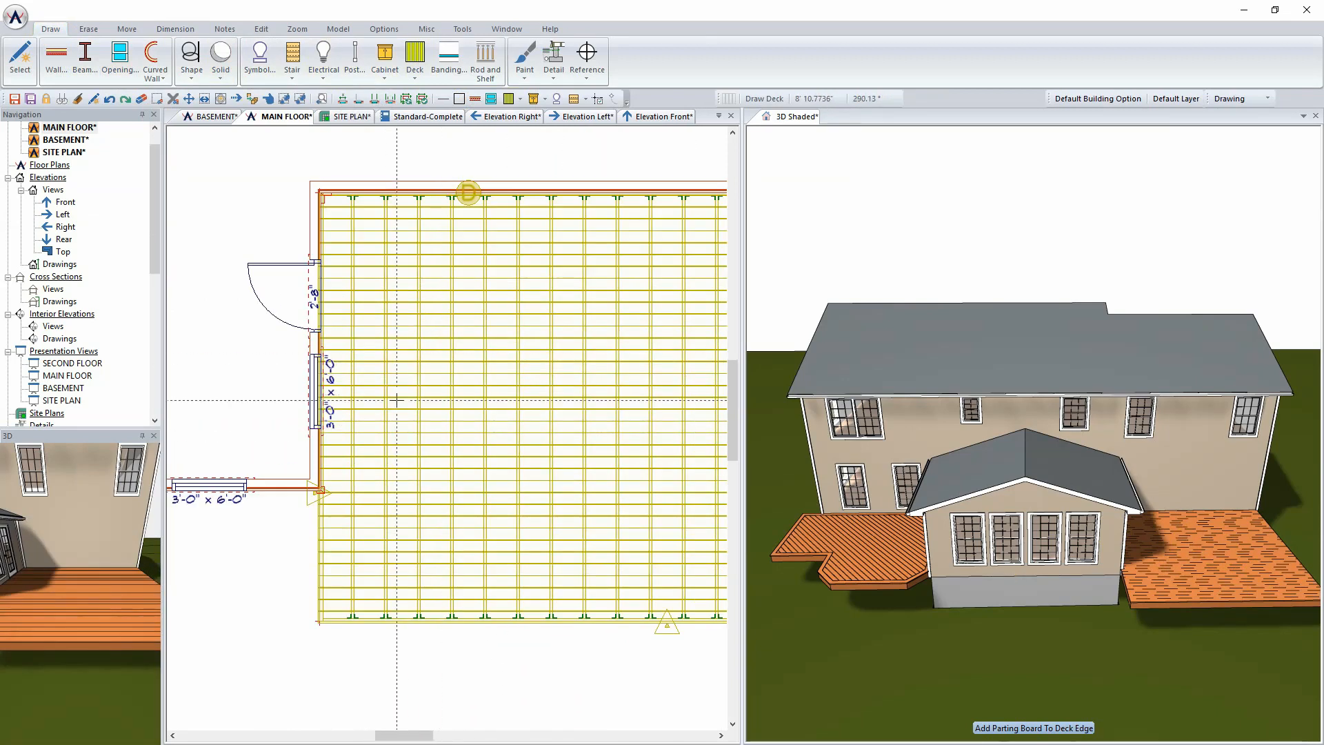
scroll(427, 367, "up", 1)
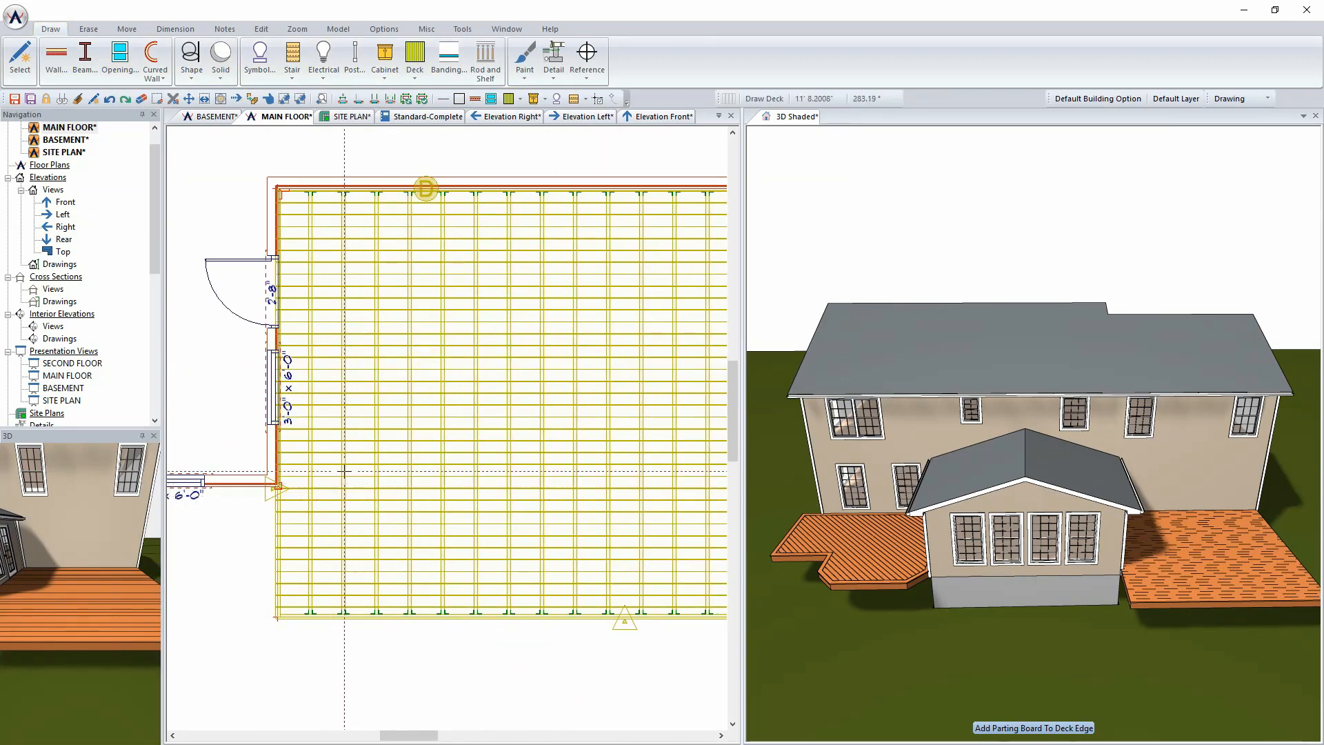
left_click(125, 27)
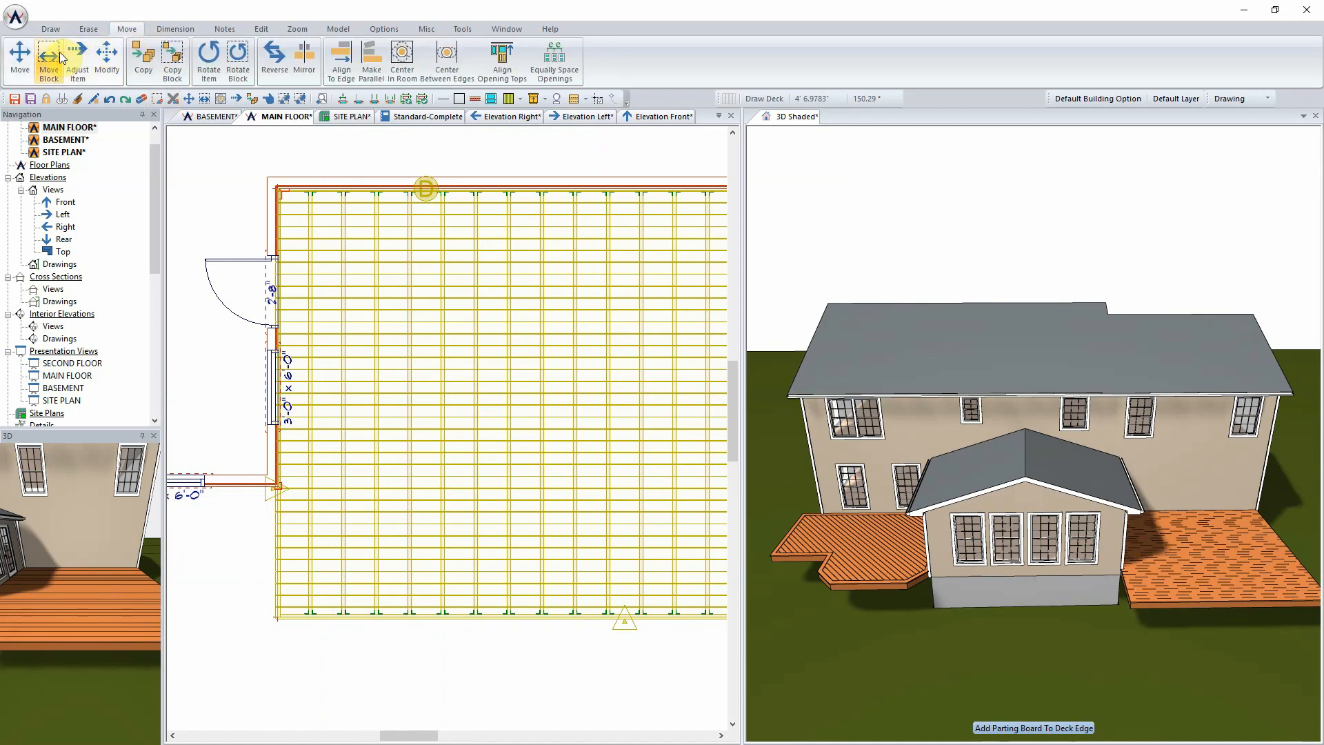
left_click(77, 69)
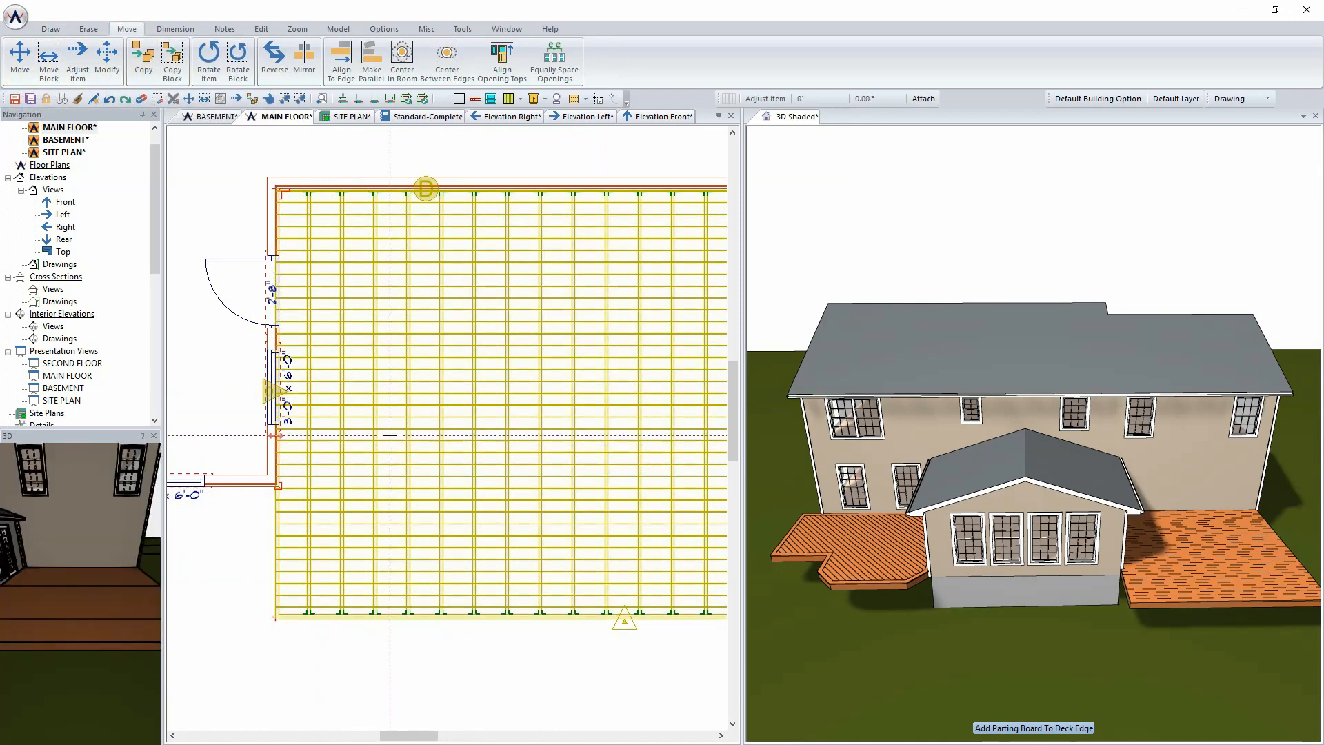
scroll(393, 331, "down", 2)
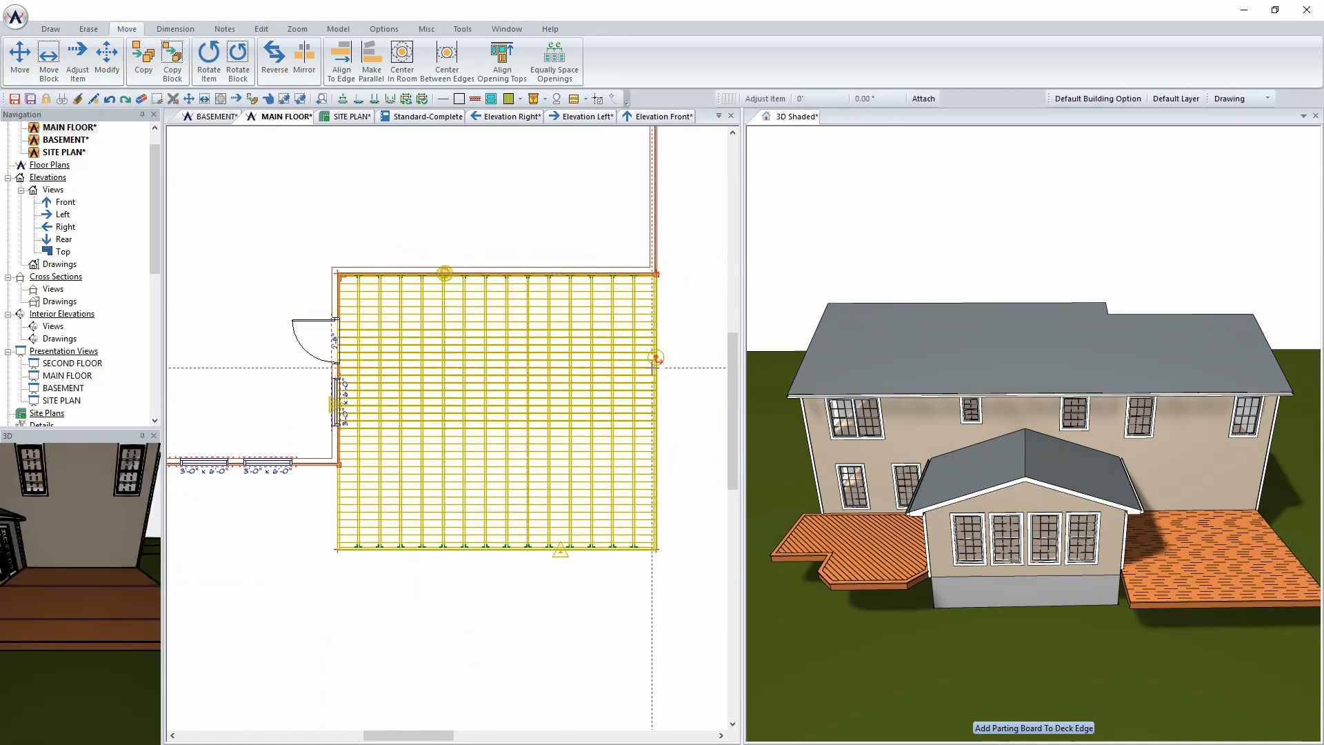
scroll(634, 310, "down", 1)
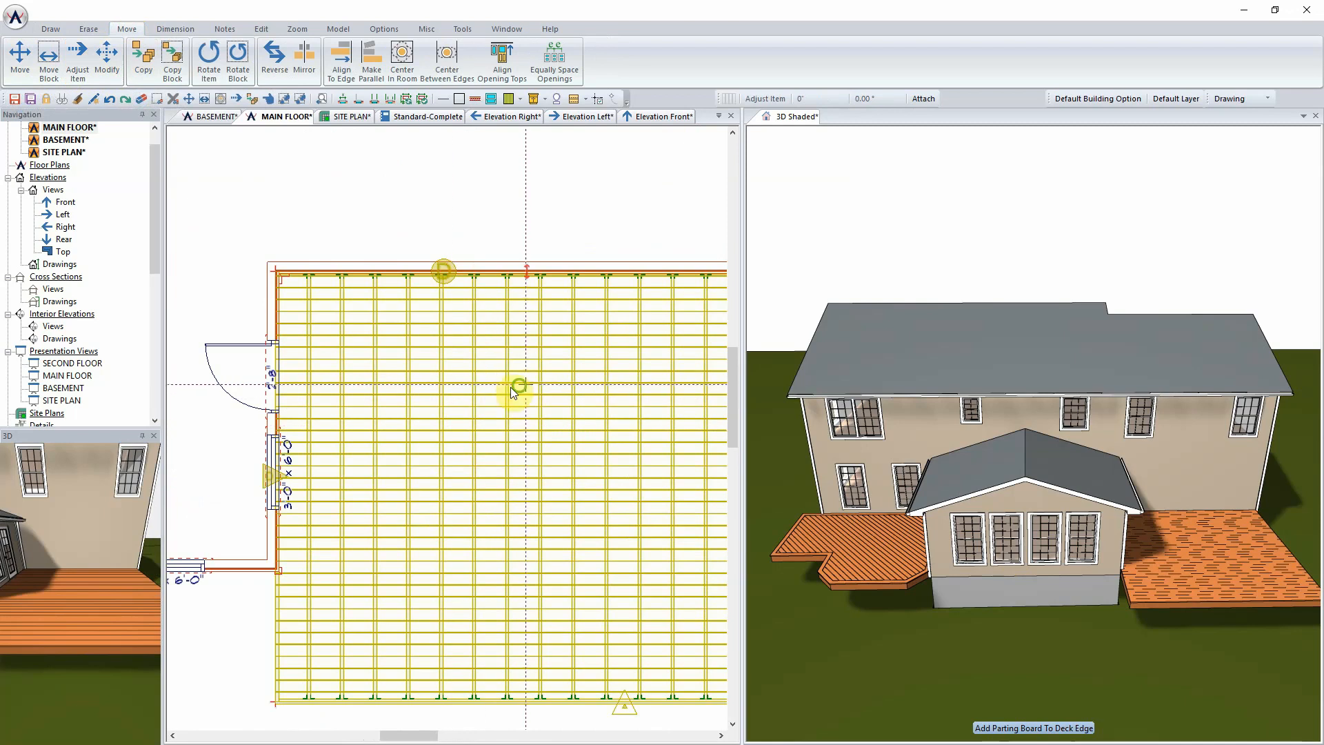
middle_click_drag(600, 364, 426, 395)
scroll(504, 469, "down", 2)
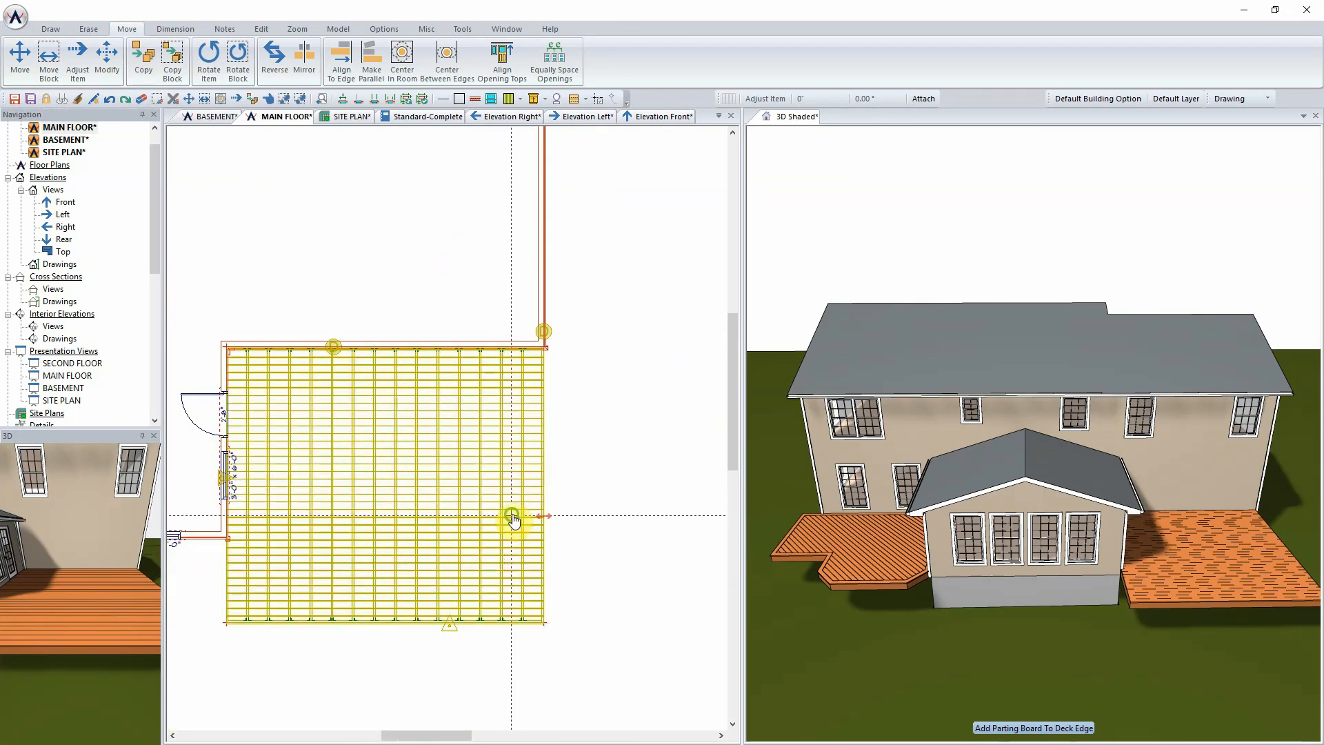
middle_click_drag(486, 507, 545, 456)
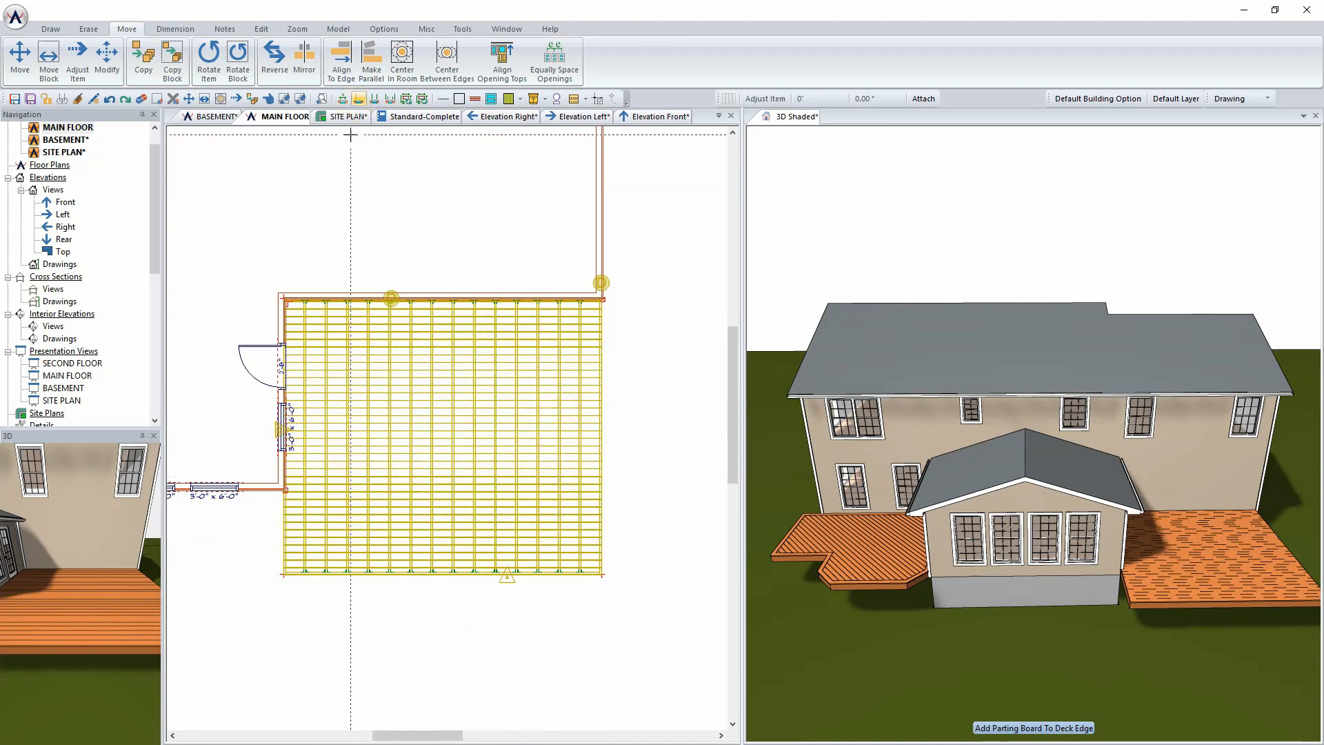
Add item extensions to the second deck's side and front edges for dimensioning
left_click(180, 30)
left_click(102, 61)
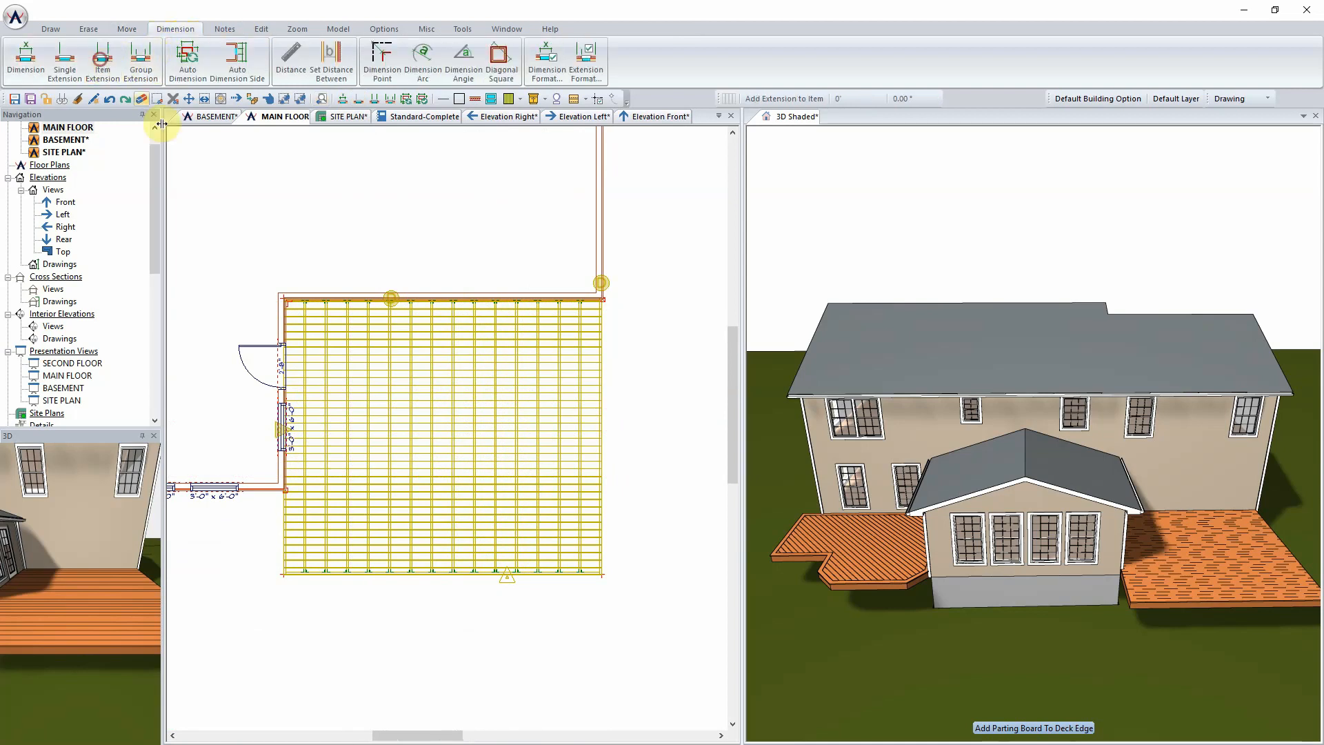
left_click(603, 421)
left_click(659, 426)
left_click(503, 574)
left_click(293, 561)
left_click(231, 547)
Place dimension lines for the second deck's projection past the house corner, its front width and its full outer side length
key("d")
left_click(262, 484)
left_click(643, 606)
left_click(621, 290)
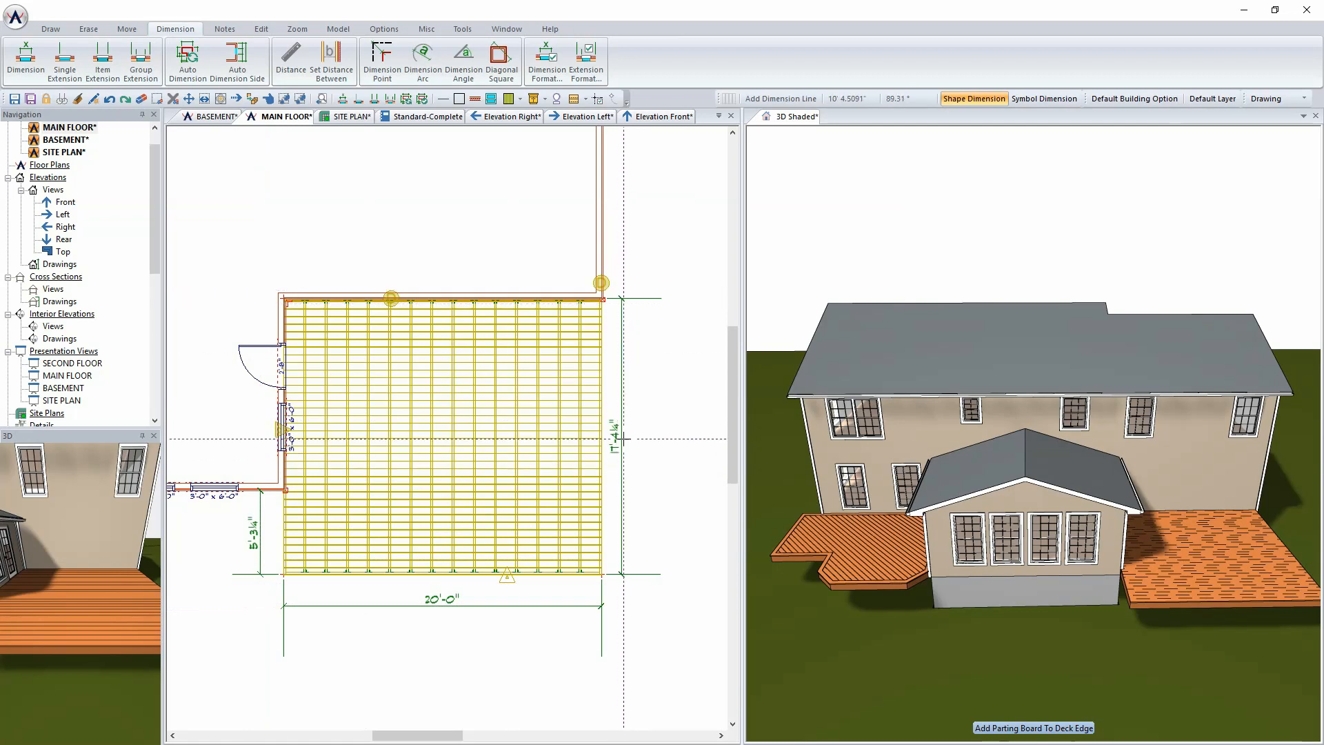
Set the second deck's full outer side length to 18' 0" through its dimension and save the main floor plan
right_click(614, 440)
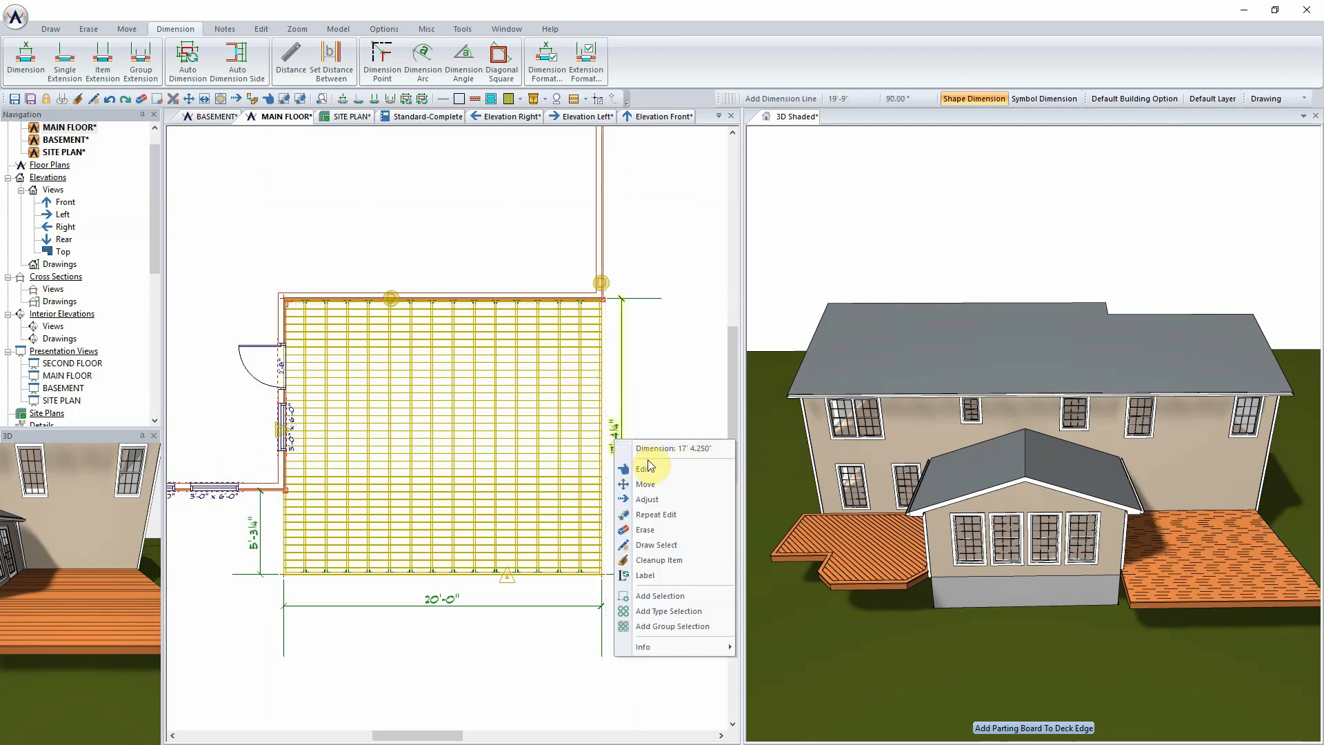
left_click(643, 470)
type("18' 0.000\"")
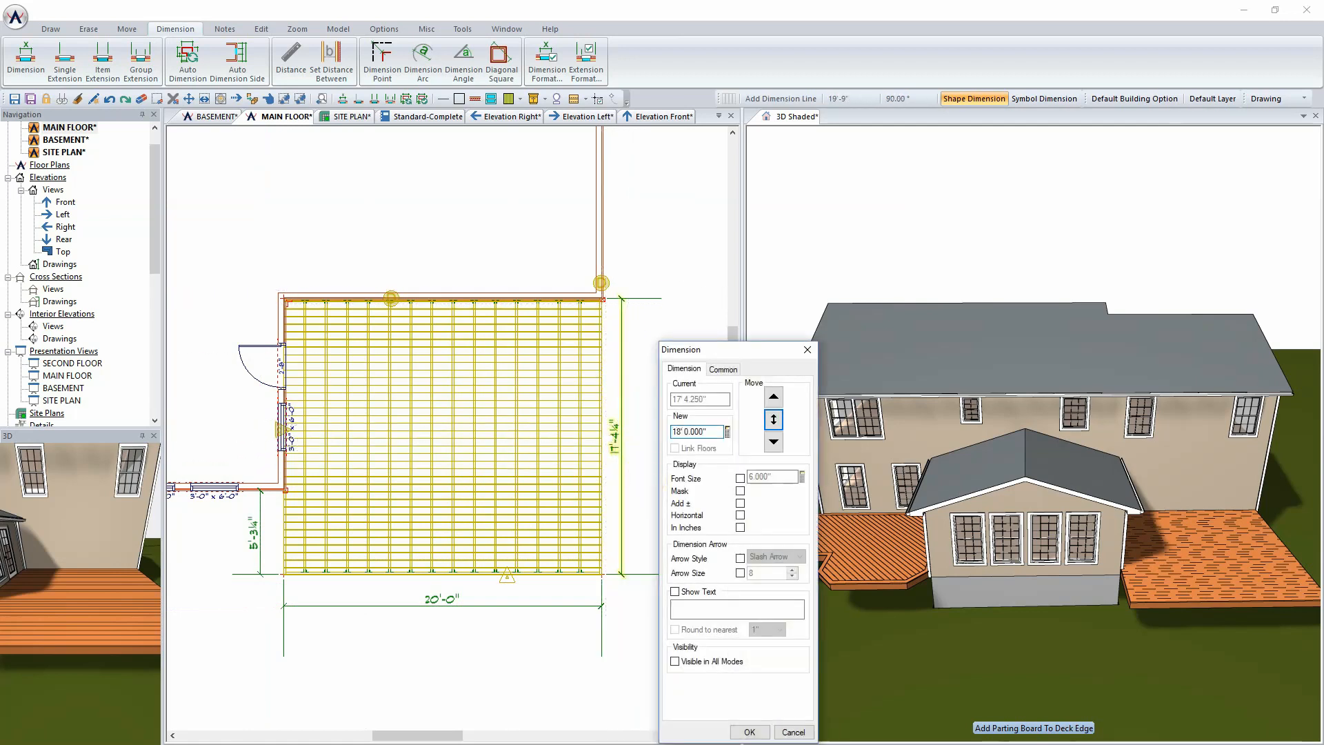
key("Return")
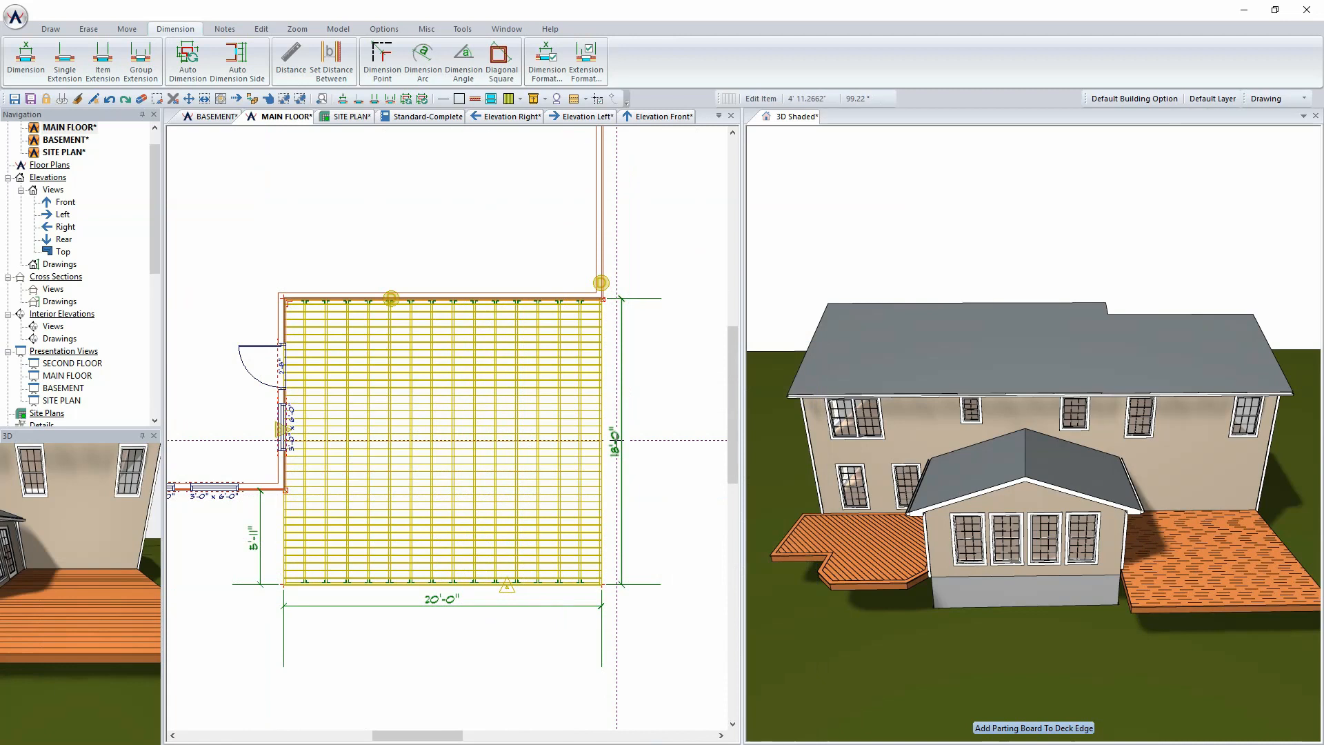
key("ctrl+s")
Chamfer the second deck's two outer front corners with a length of 2' 0"
scroll(473, 584, "up", 2)
middle_click_drag(455, 325, 480, 354)
scroll(480, 354, "down", 1)
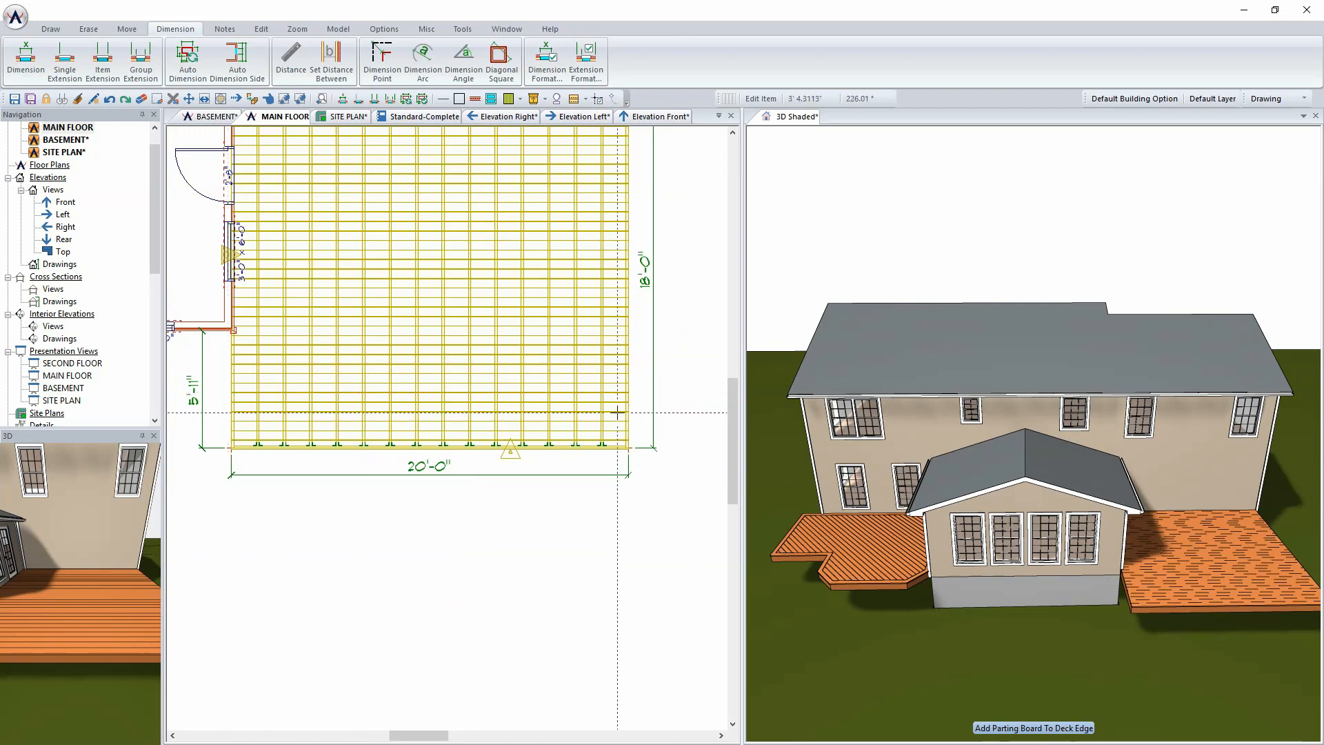
left_click(463, 31)
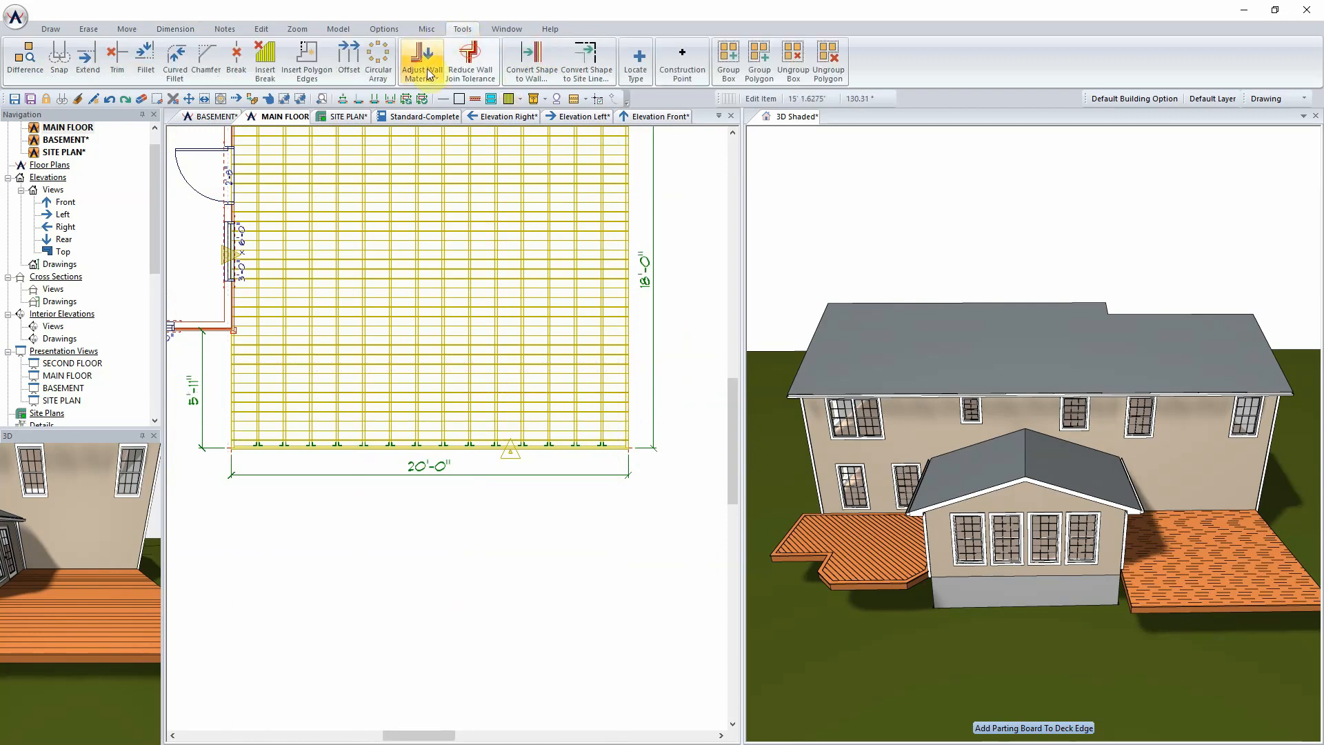
left_click(206, 71)
left_click(259, 446)
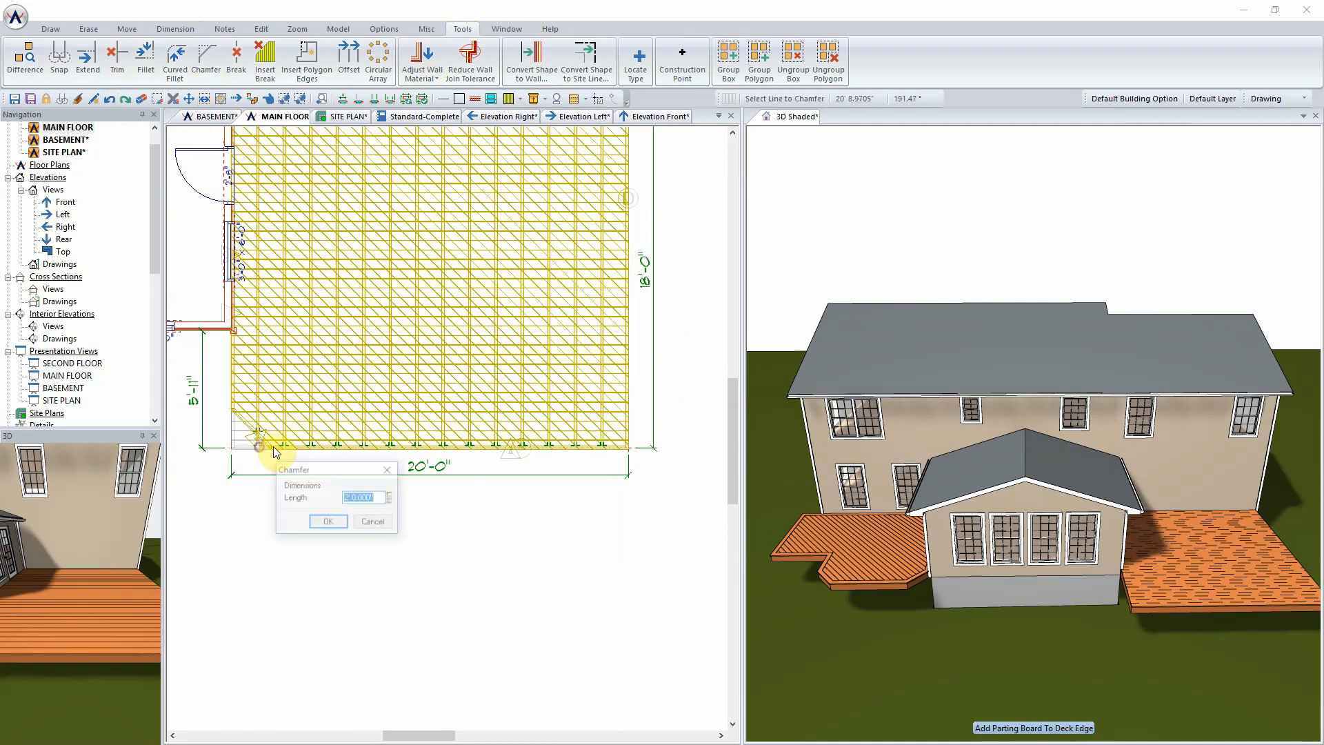
left_click(343, 523)
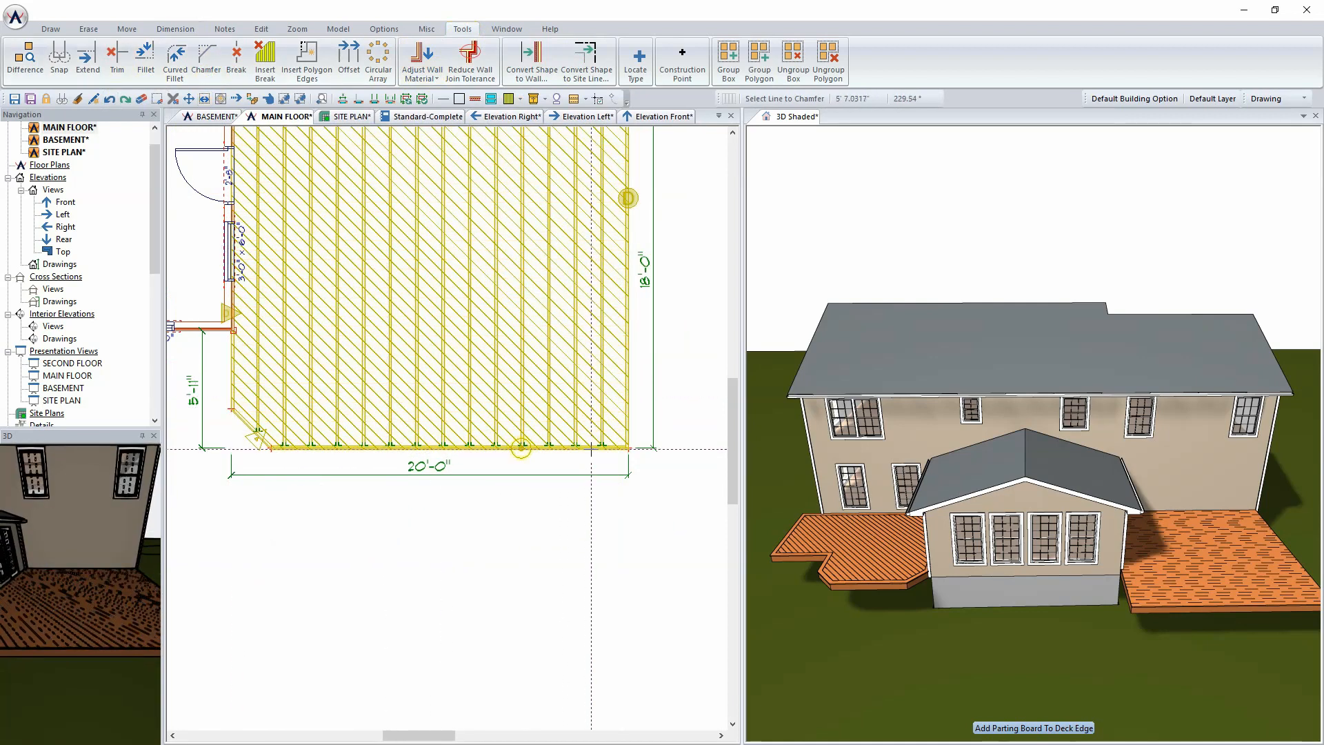
left_click(627, 417)
left_click(708, 471)
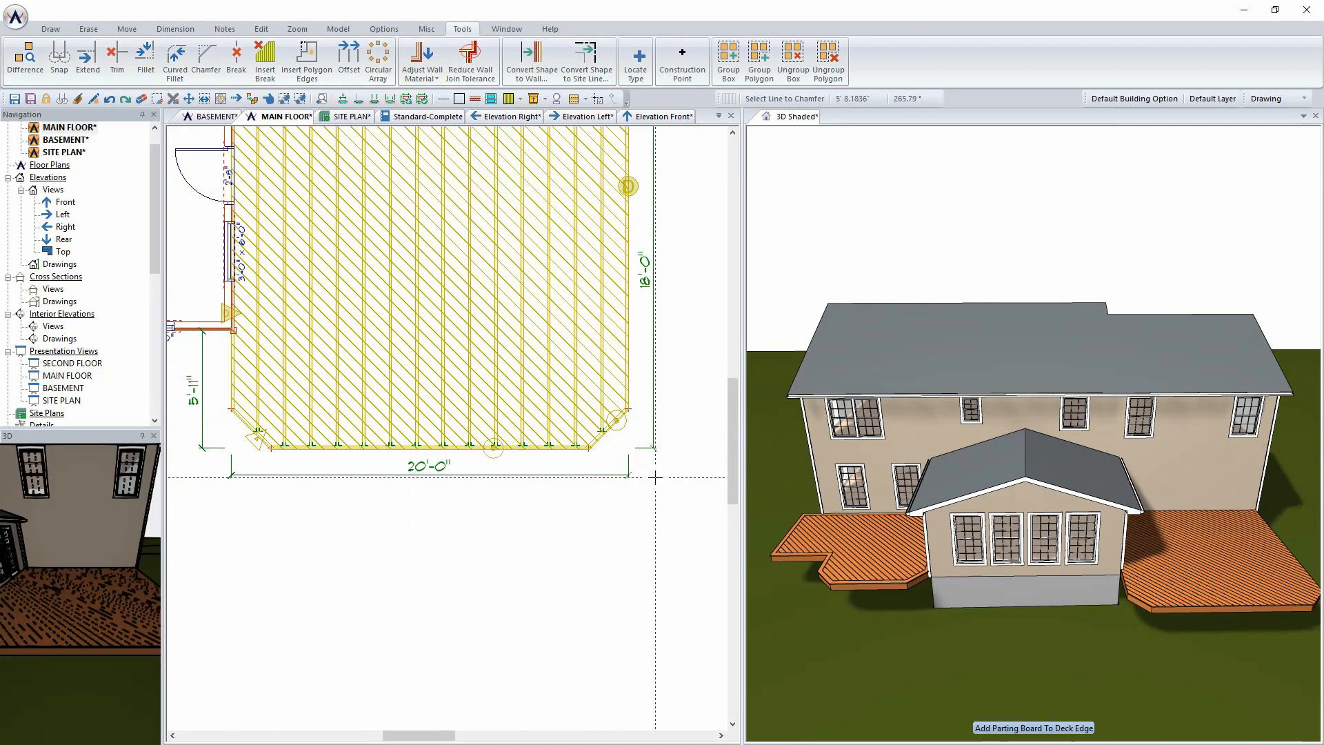
Move the second deck's overall front width dimension farther out and dimension the front edge and its two chamfers inside it
left_click(571, 474)
left_click(571, 525)
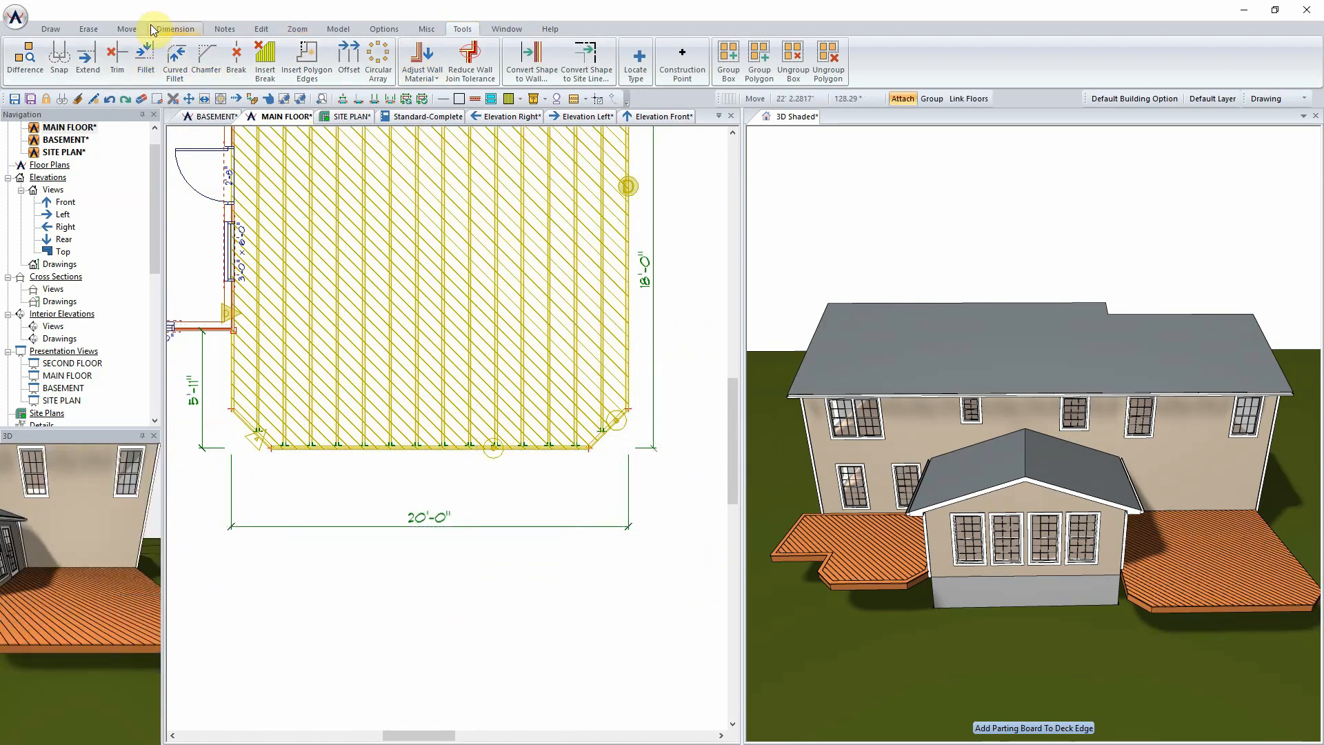
left_click(175, 29)
left_click(102, 59)
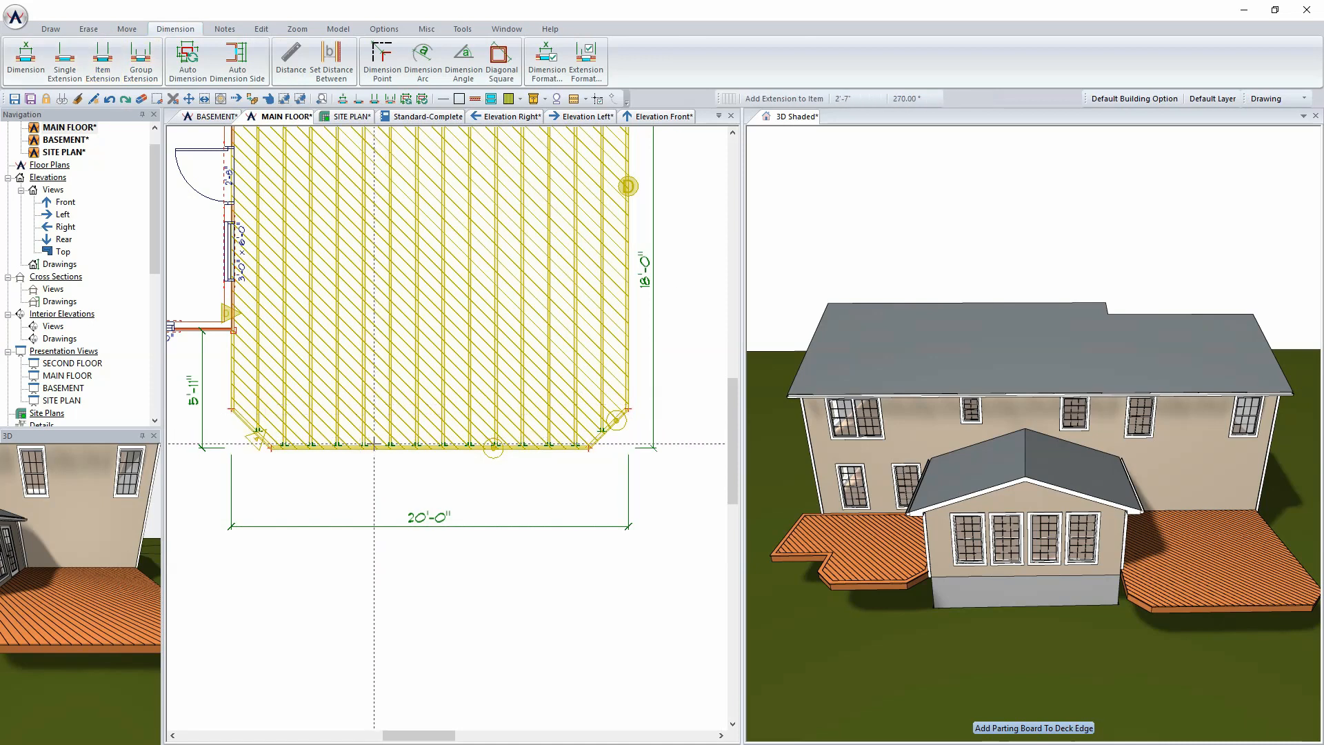
left_click(380, 447)
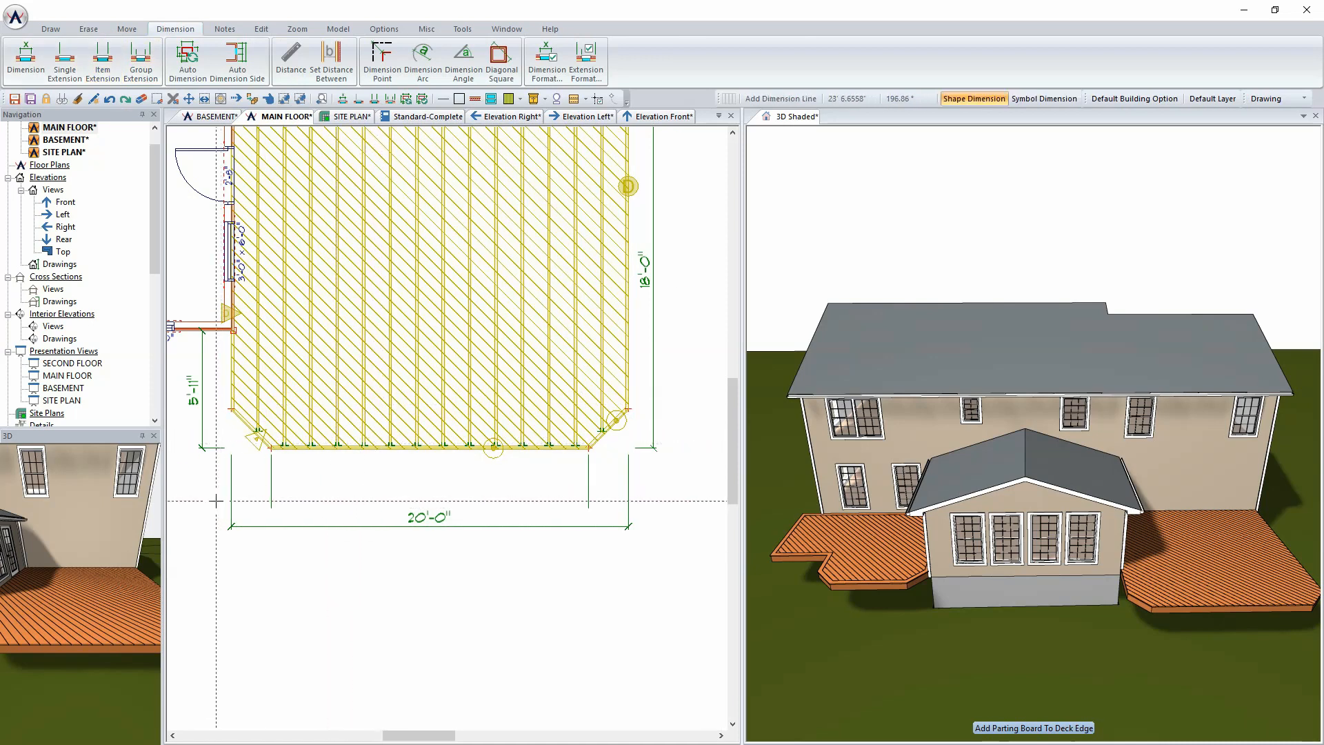
left_click(654, 500)
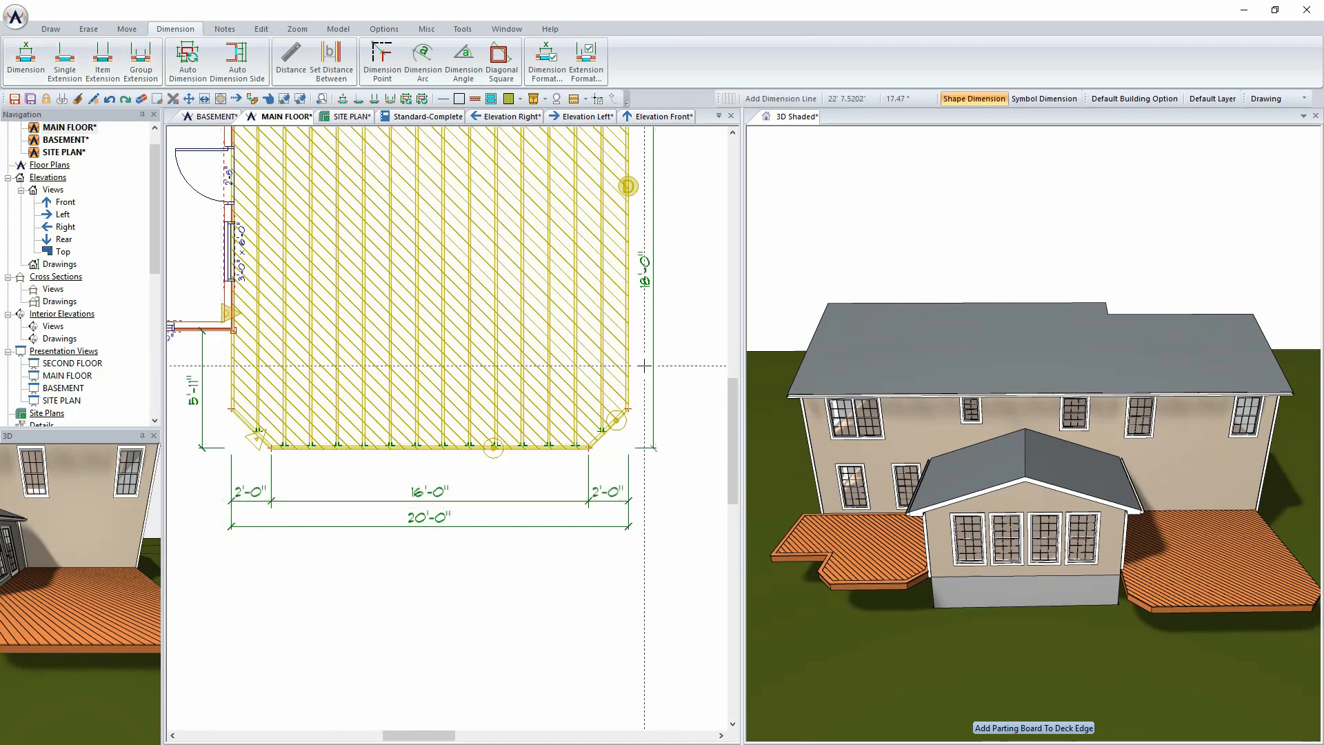
Move the second deck's 18'-0" side dimension farther out, dimension the straight side and chamfer inside it, and save the plan
scroll(653, 366, "down", 2)
right_click(611, 371)
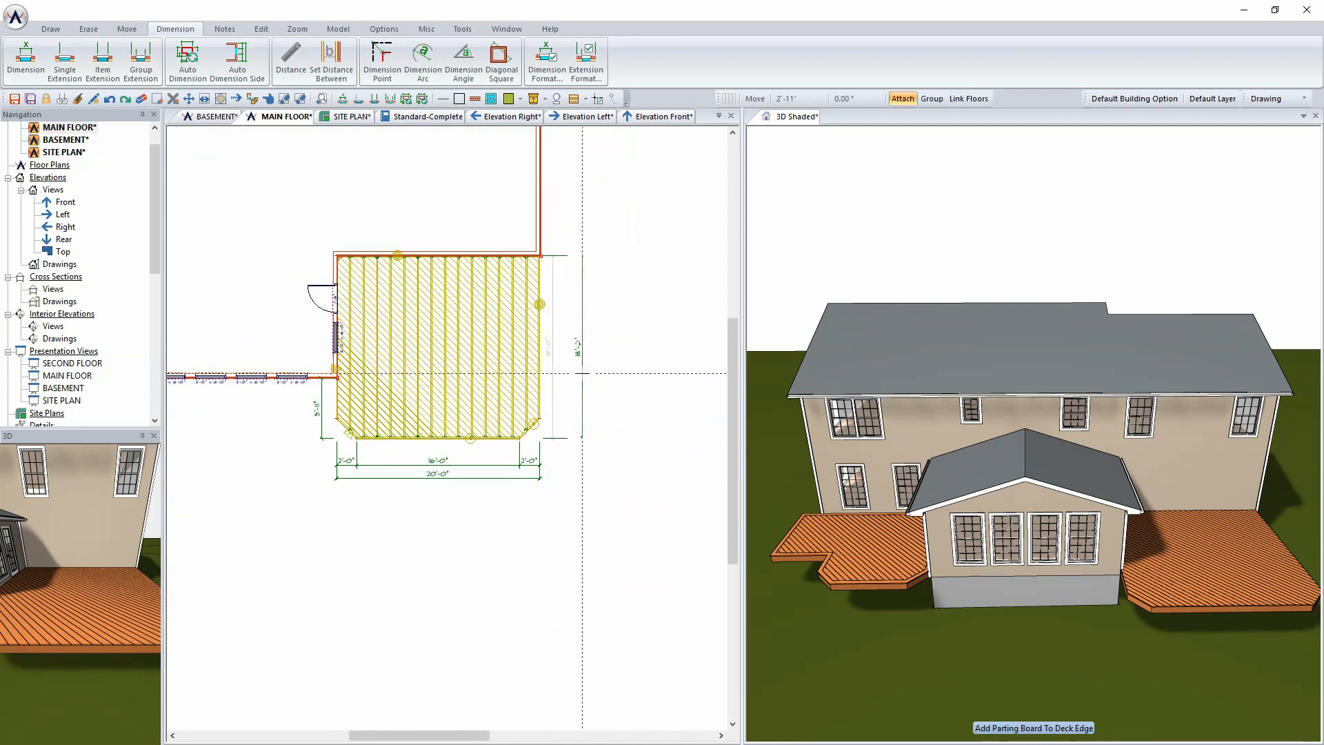
left_click(541, 476)
left_click(534, 416)
left_click(575, 417)
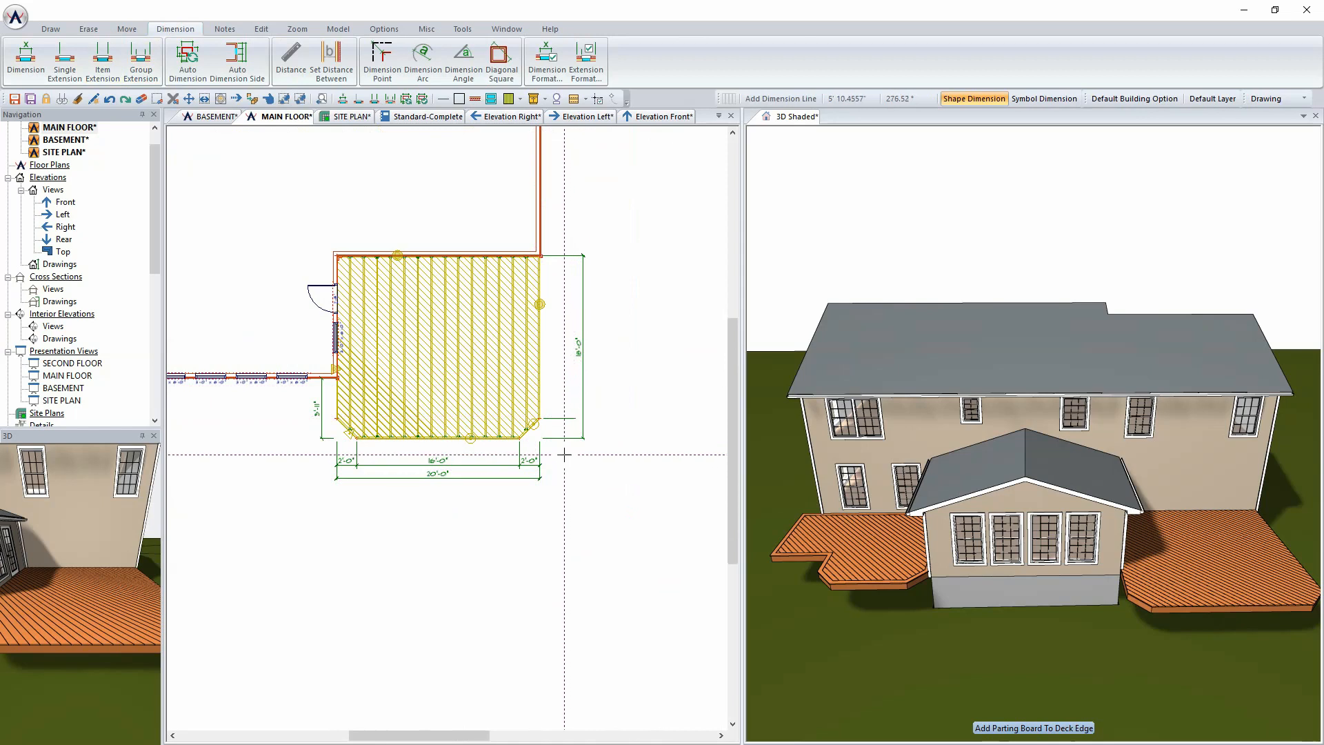
scroll(510, 345, "up", 3)
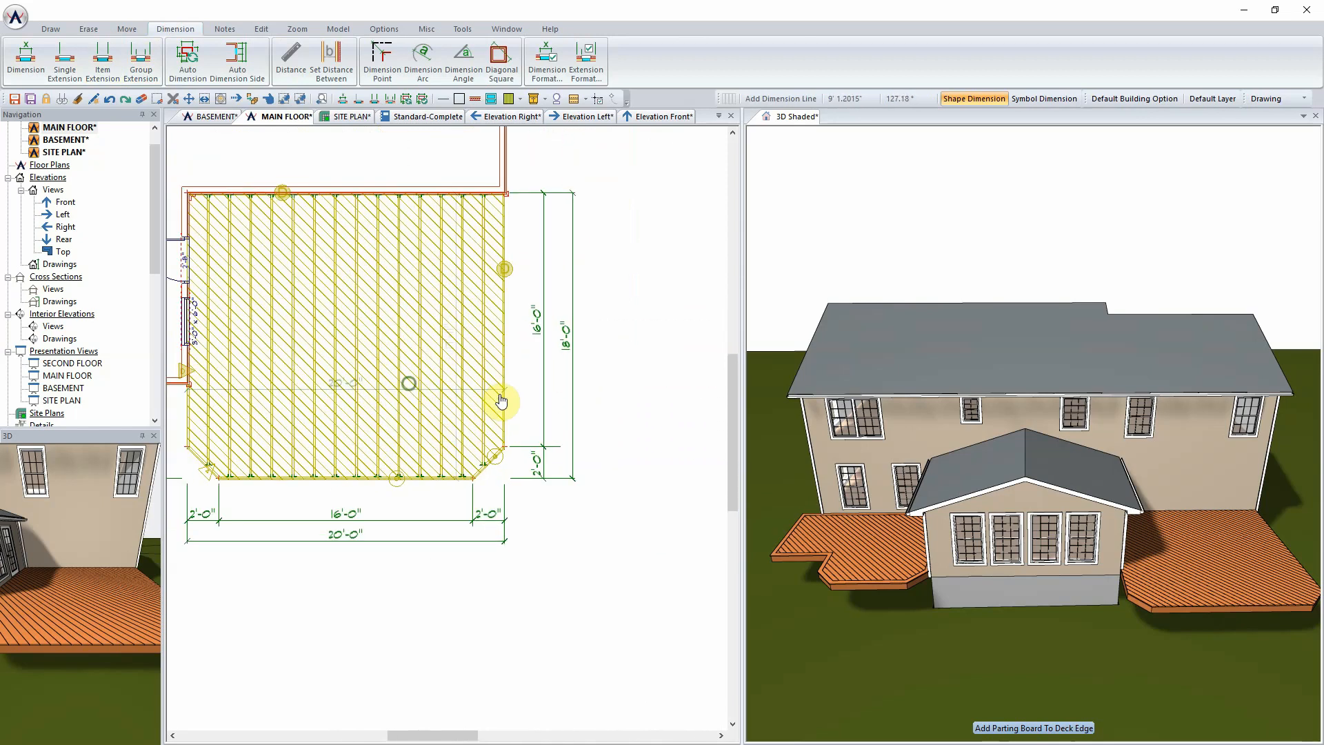
key("ctrl+s")
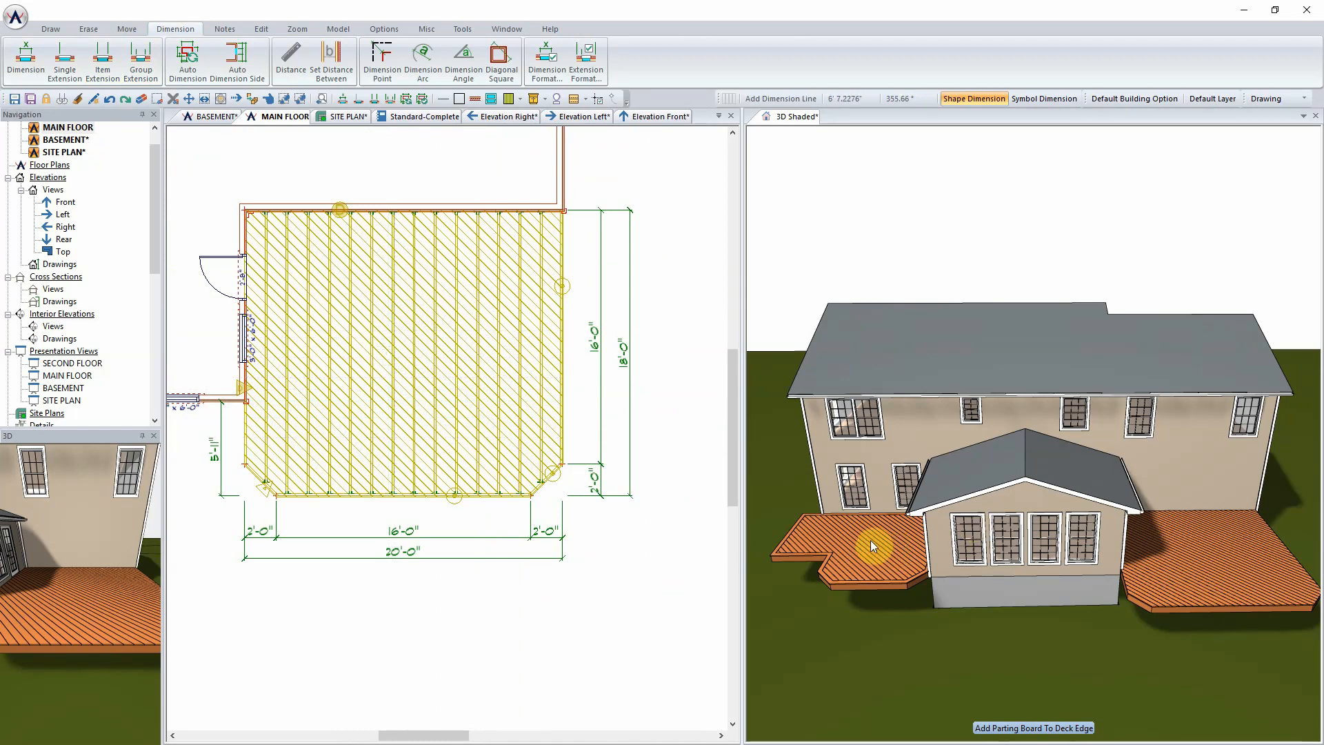
Add deck edge parting boards along all edges of the second deck, including the chamfers and house walls
left_click(52, 28)
left_click(413, 58)
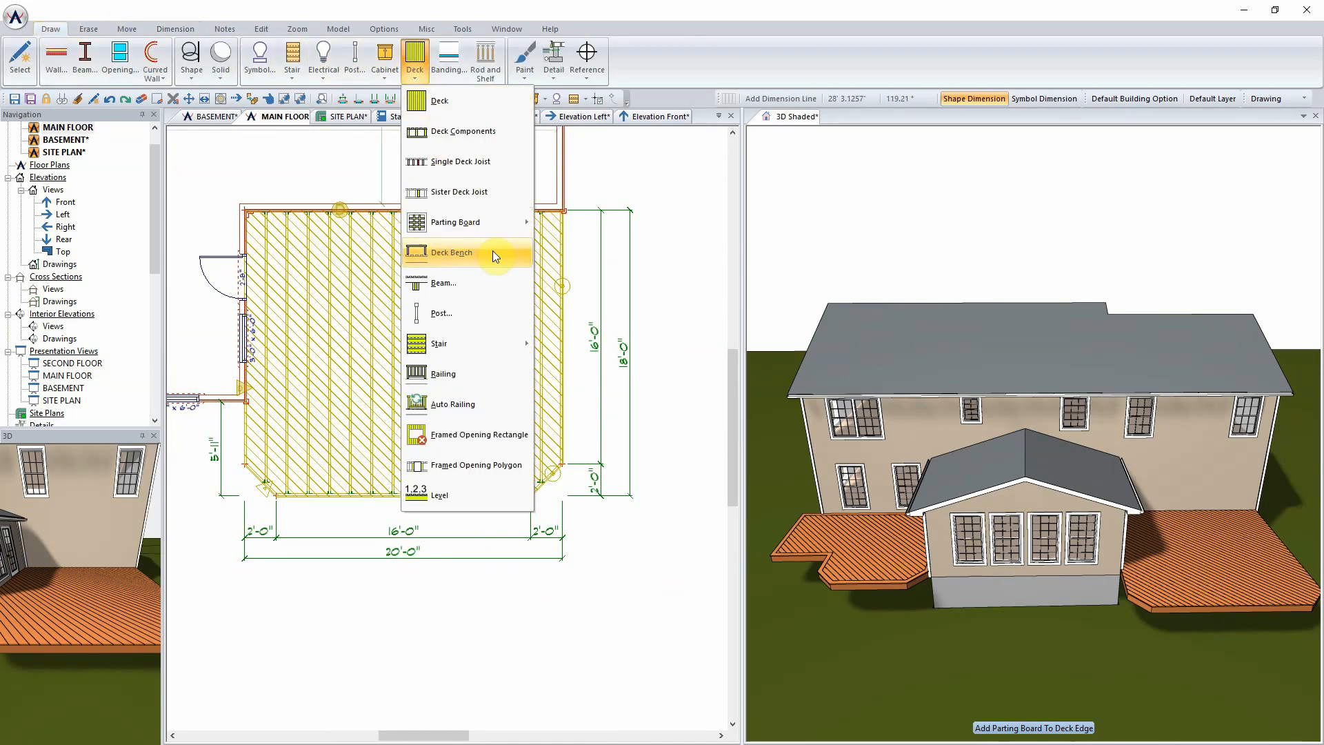
left_click(483, 223)
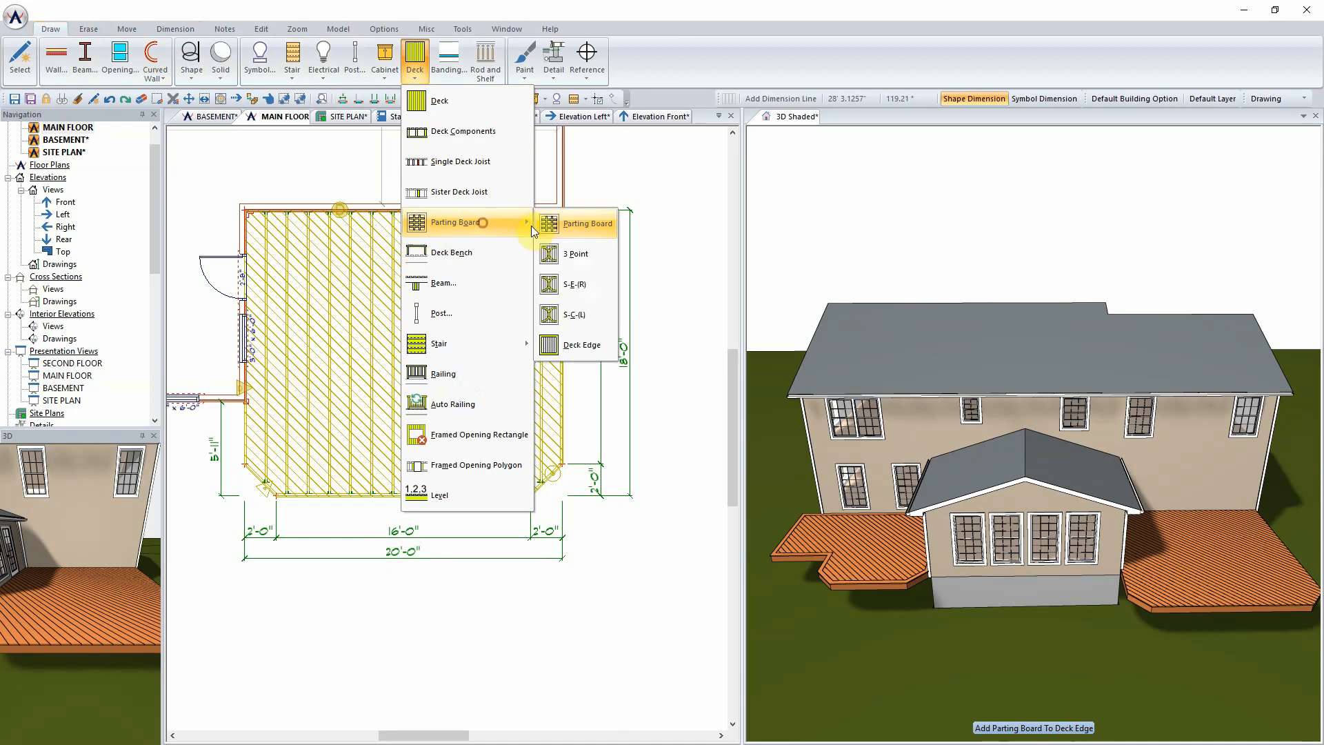
left_click(582, 345)
scroll(476, 497, "up", 3)
left_click(460, 481)
left_click(639, 440)
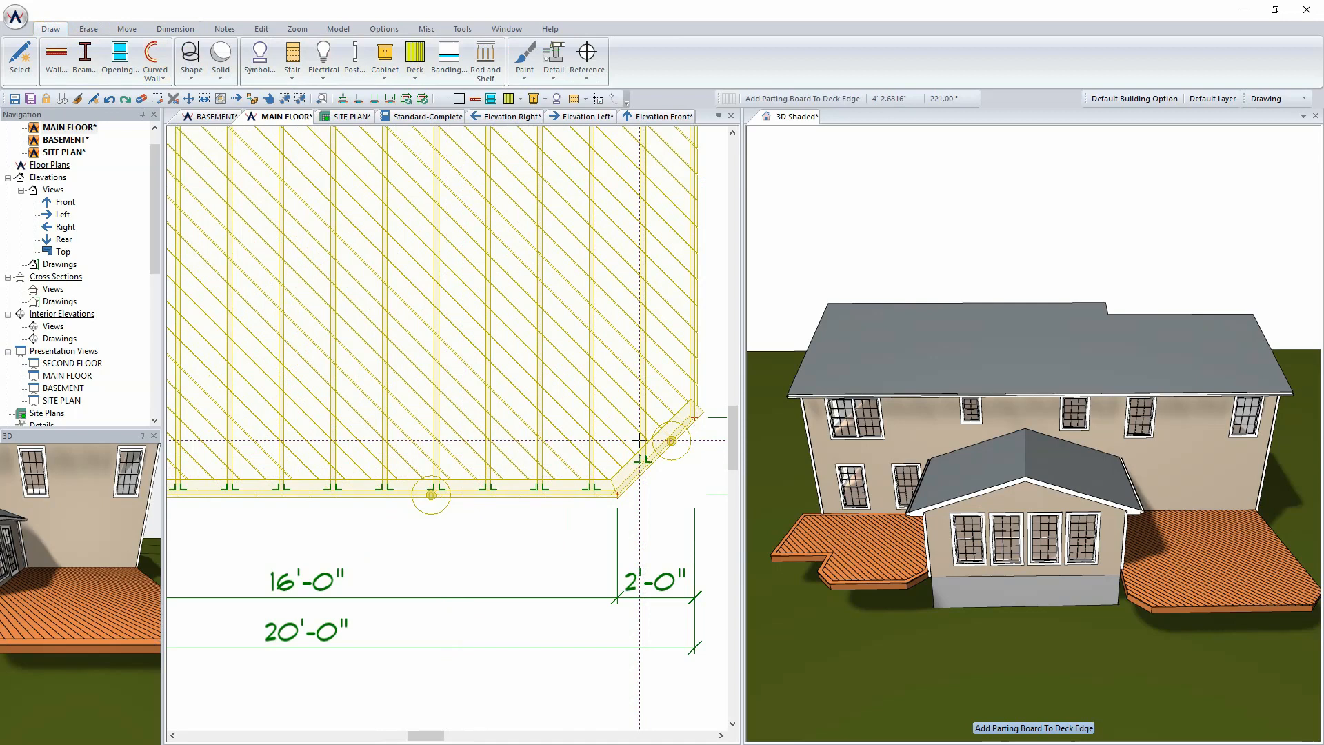
left_click(681, 299)
scroll(658, 234, "down", 2)
scroll(605, 159, "up", 2)
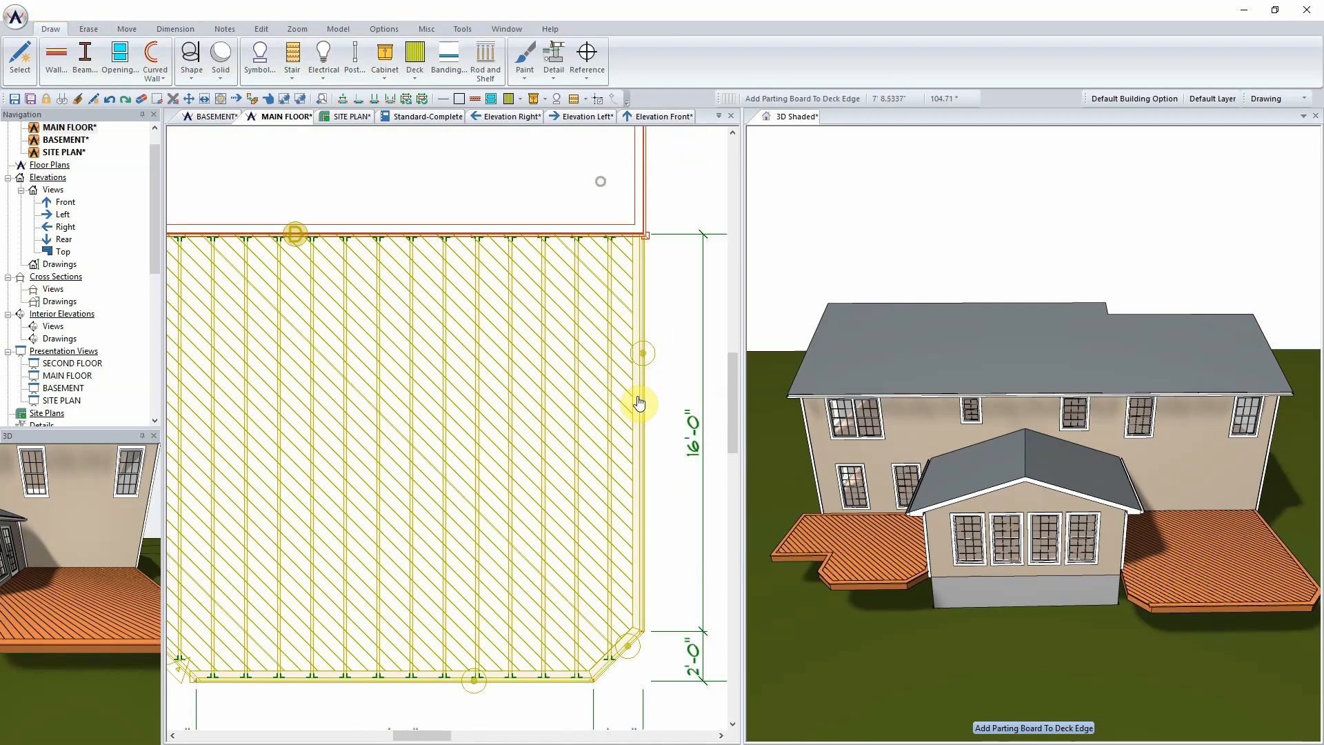
middle_click_drag(362, 314, 540, 301)
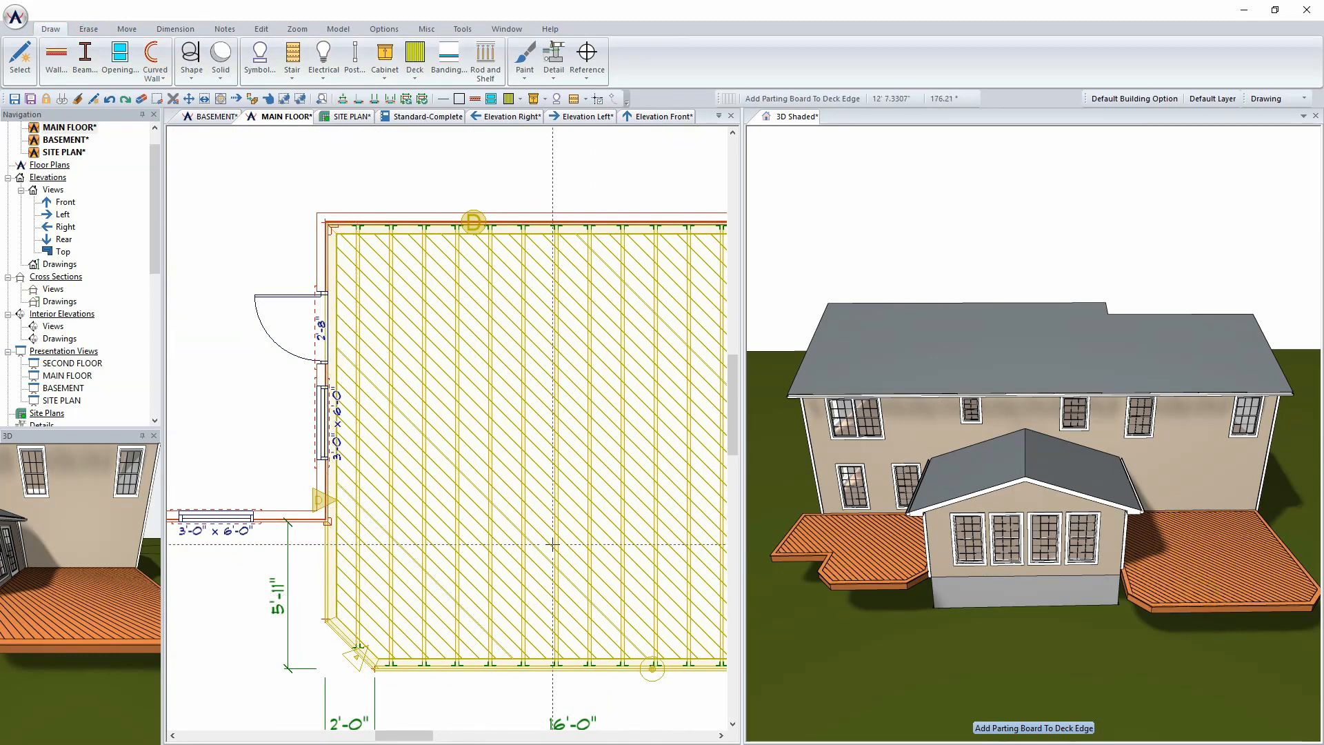
scroll(535, 478, "down", 3)
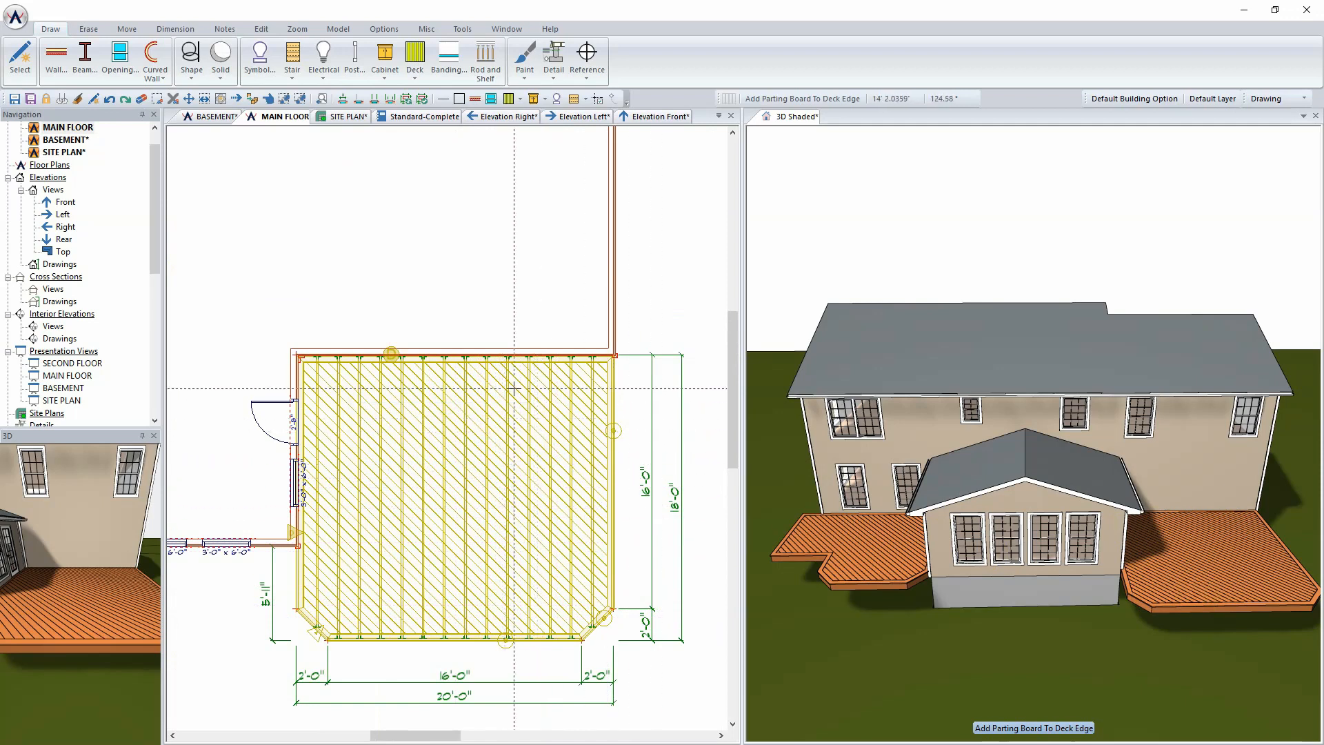
Inspect the second deck's properties and the deck edge settings at its chamfered corner near the 5'-11" dimension
scroll(324, 628, "up", 2)
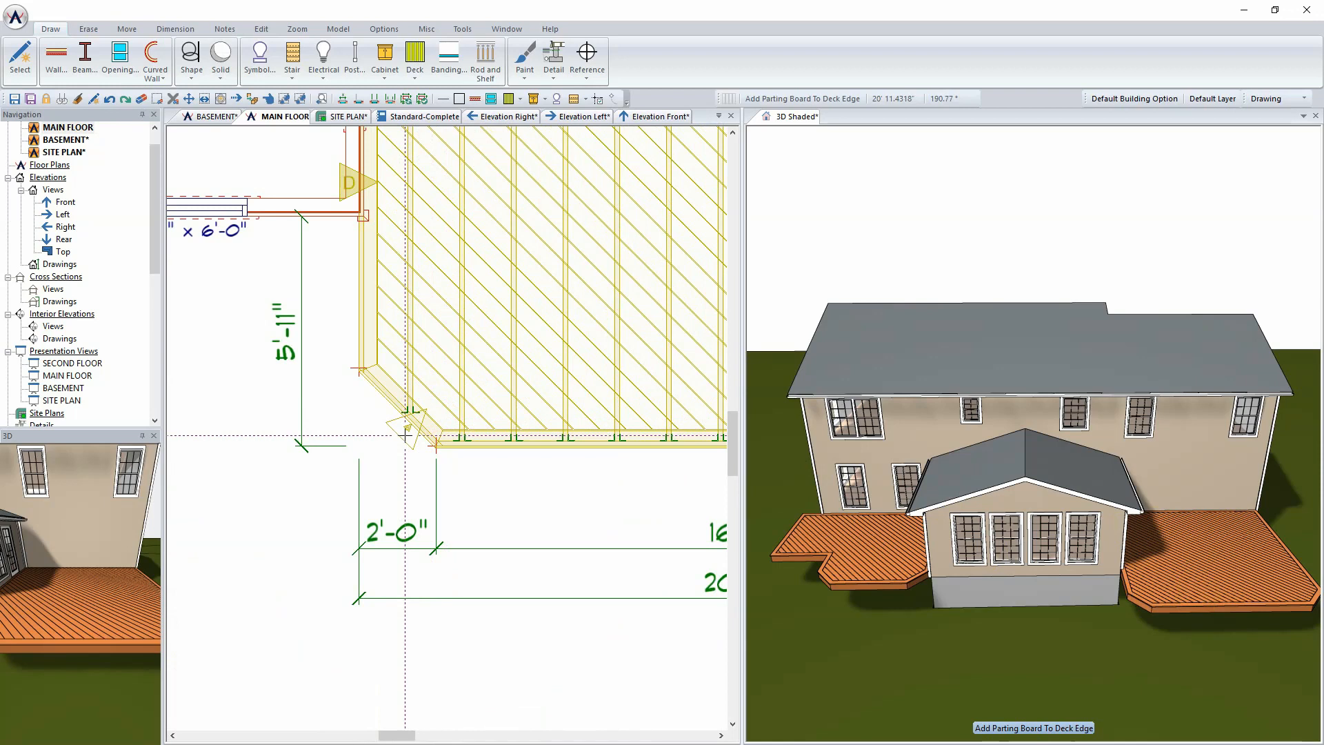
right_click(407, 433)
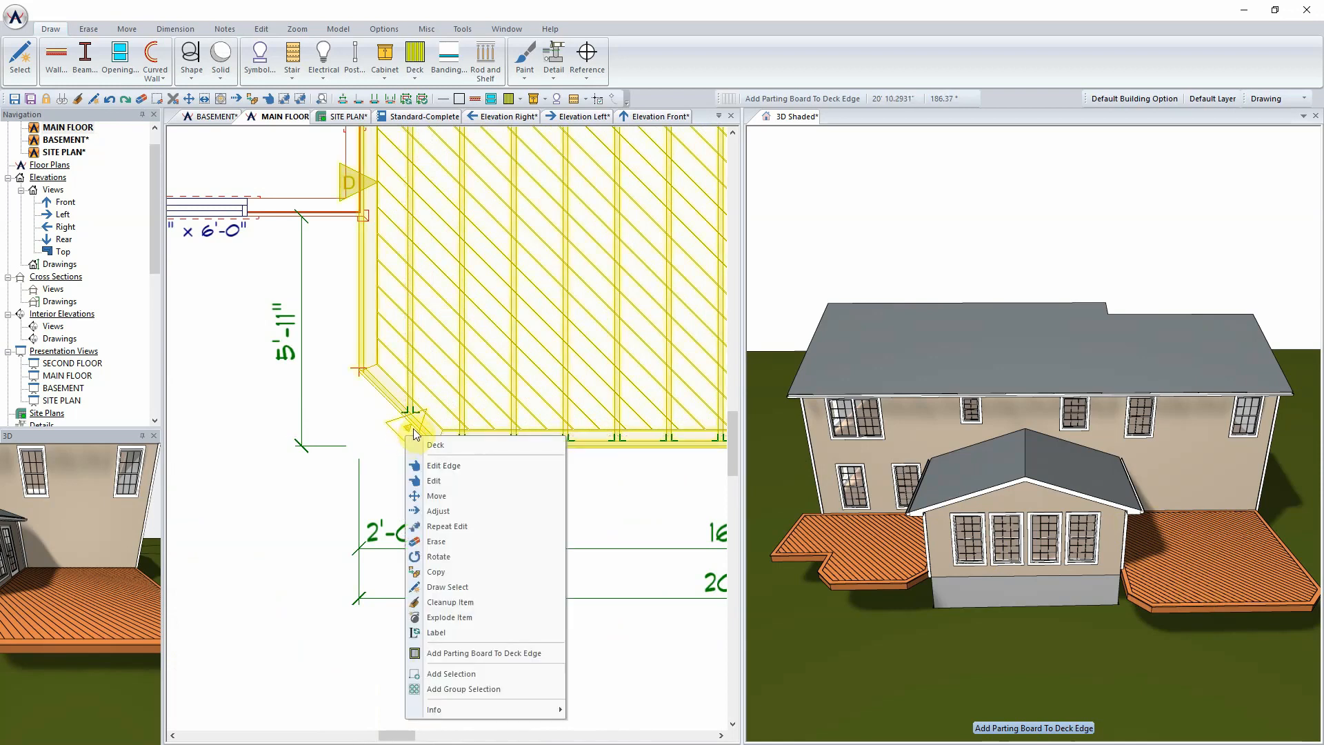
left_click(435, 481)
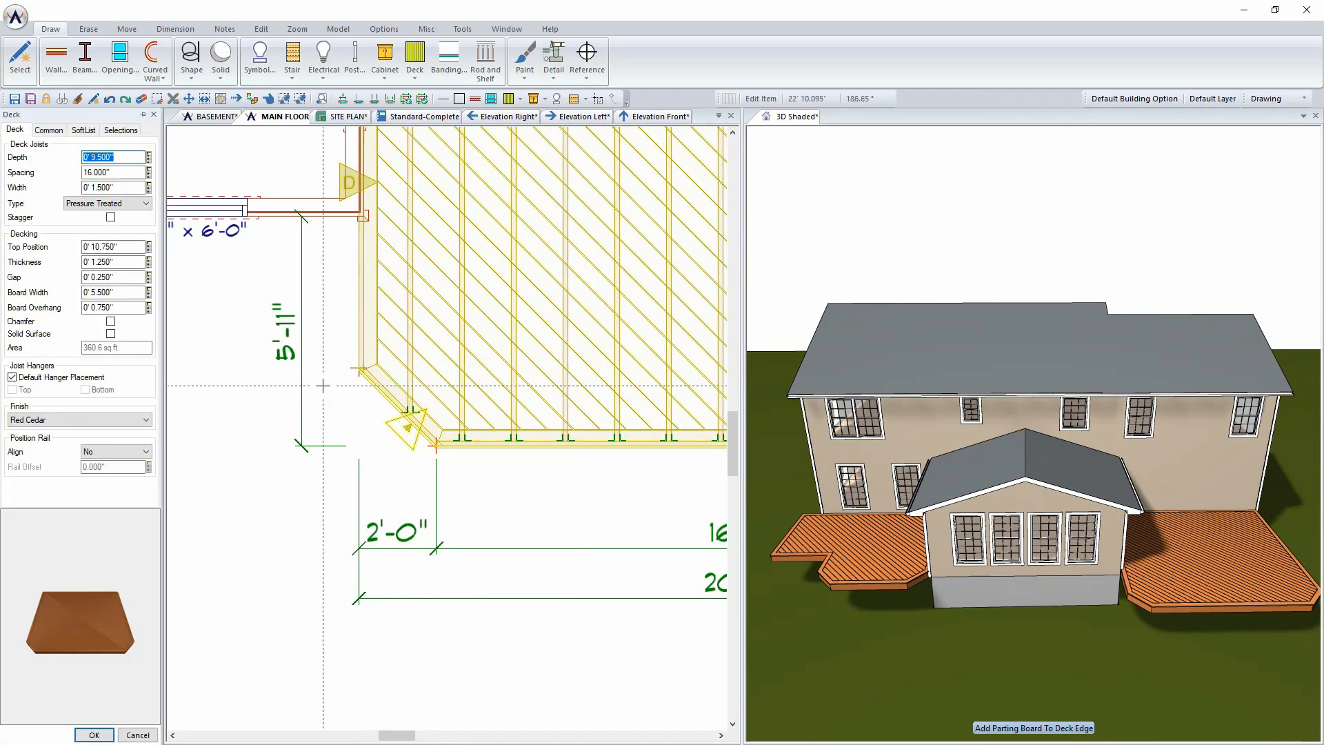
left_click(151, 115)
right_click(388, 390)
mouse_move(434, 414)
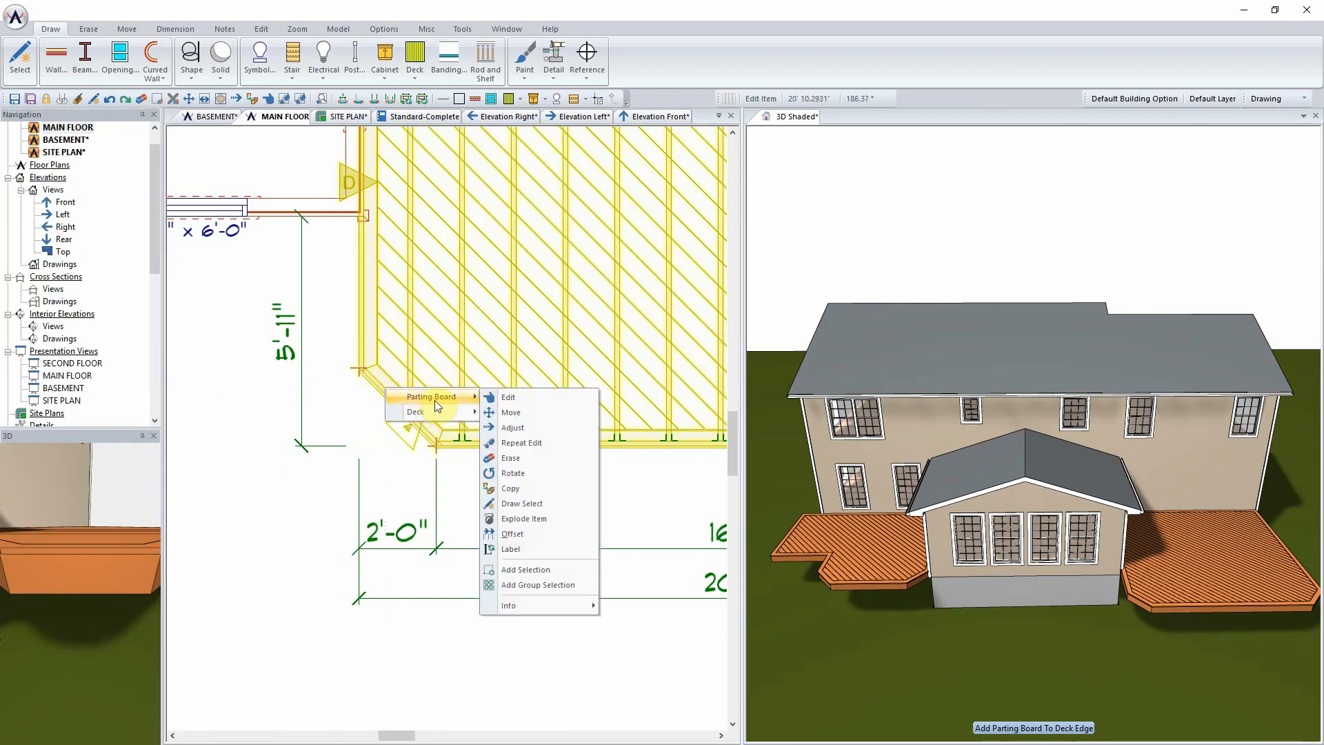
left_click(508, 398)
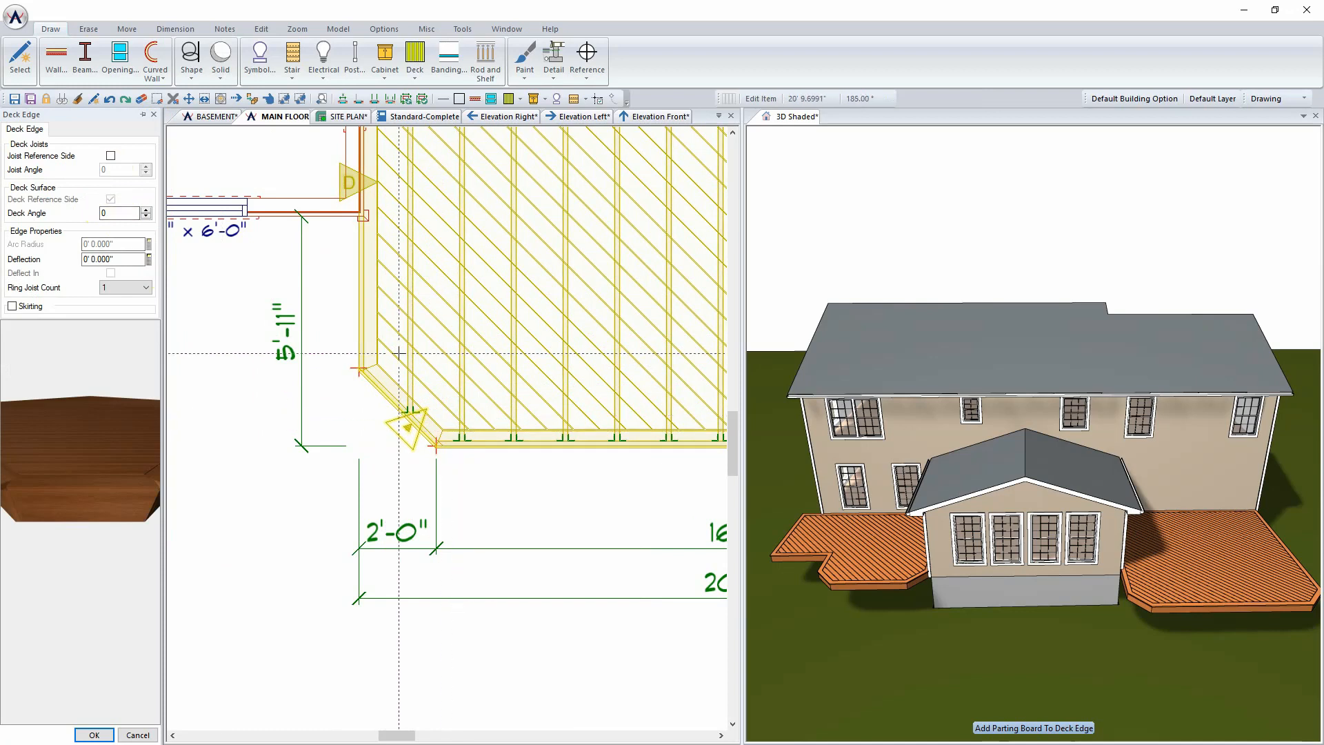
left_click(138, 733)
Explode the second deck into its separate surface, joist and ring joist components
scroll(537, 491, "down", 3)
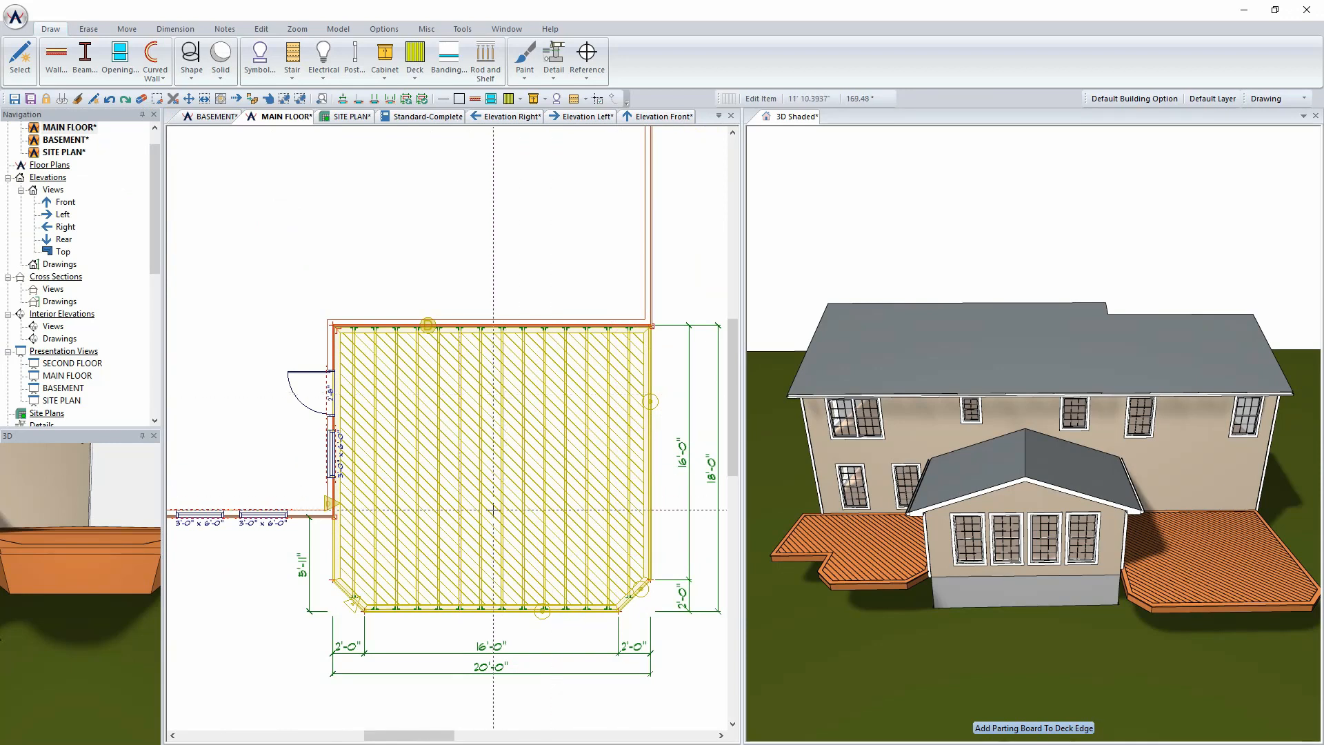
scroll(455, 423, "up", 2)
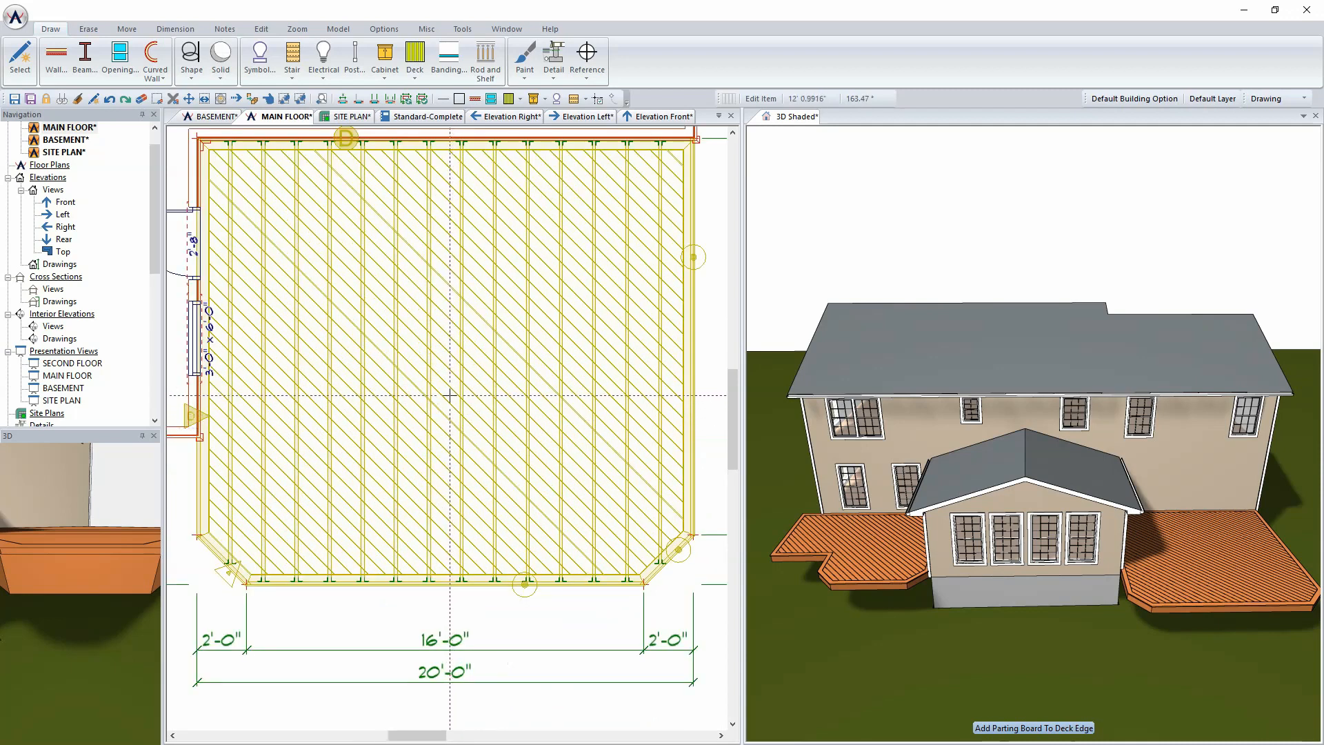
right_click(445, 393)
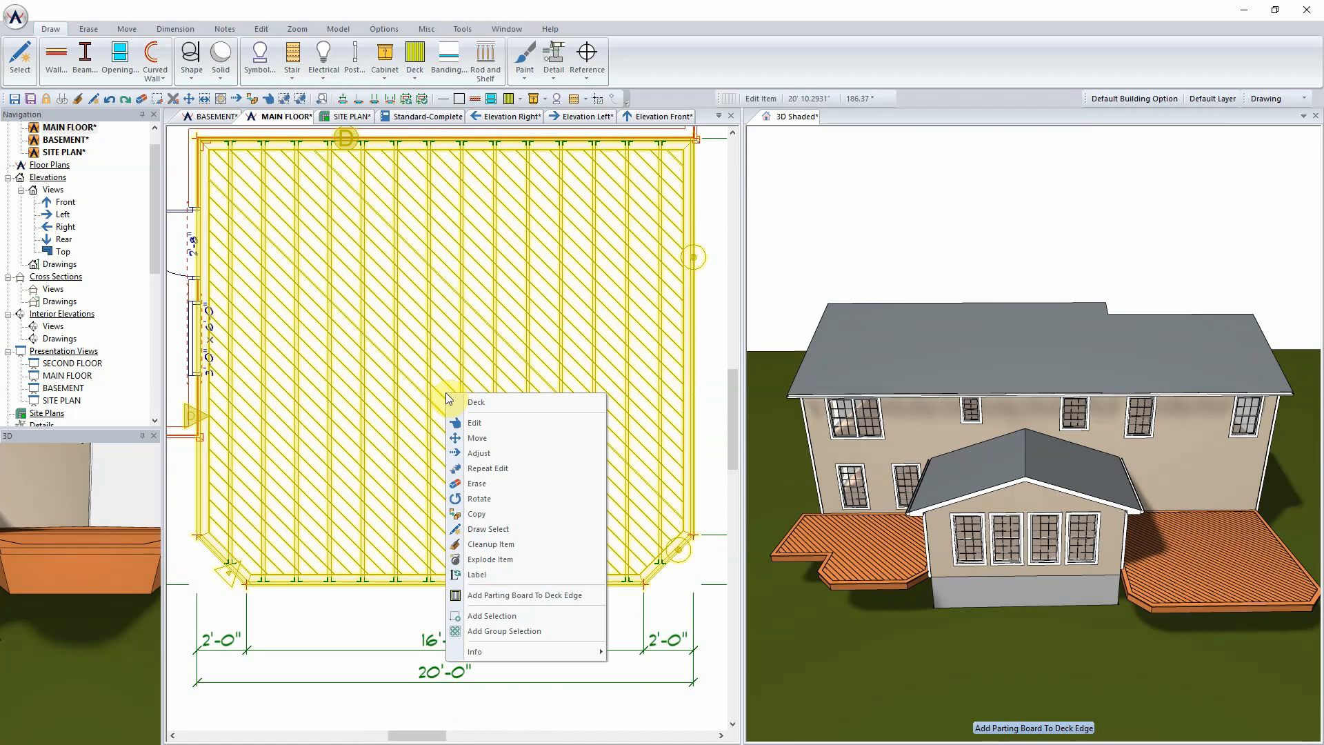
left_click(502, 559)
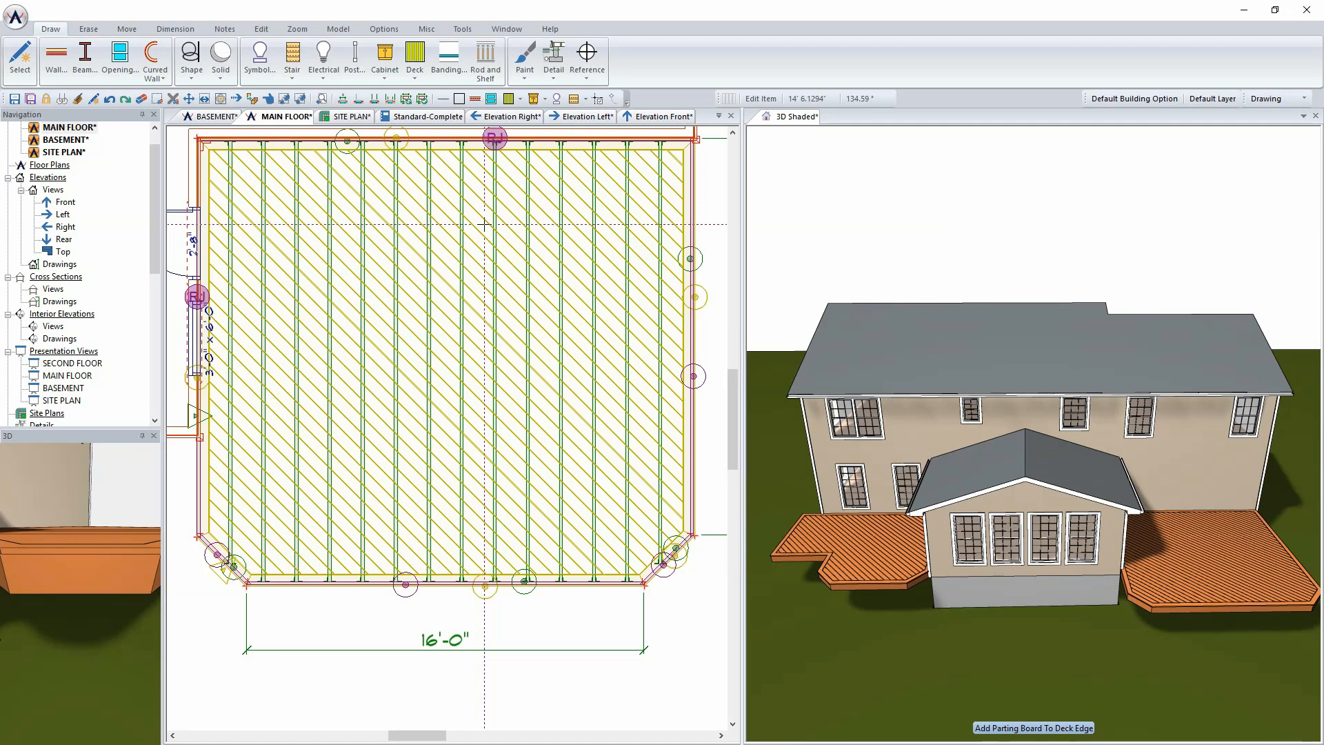
left_click(795, 117)
mouse_move(1077, 459)
left_mouse_down()
mouse_move(1161, 535)
mouse_move(1149, 523)
mouse_move(1062, 583)
left_mouse_up()
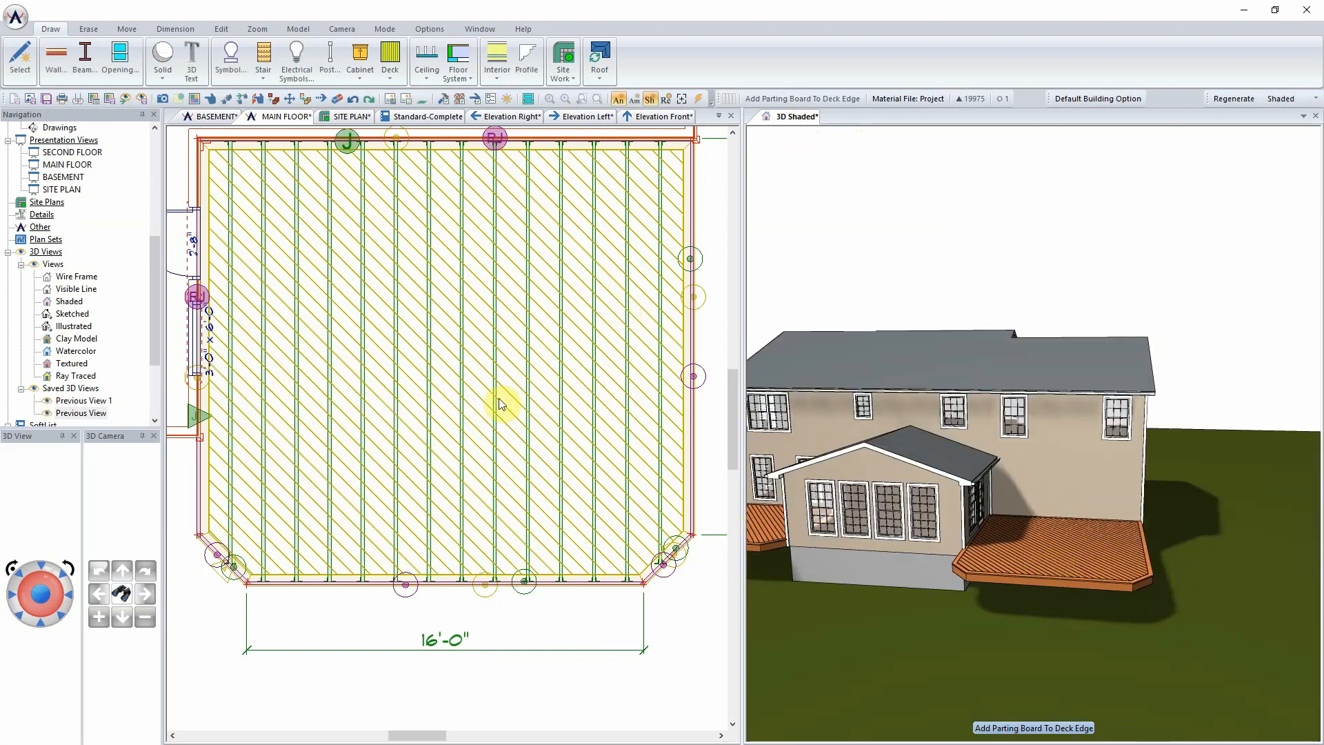
left_click(96, 28)
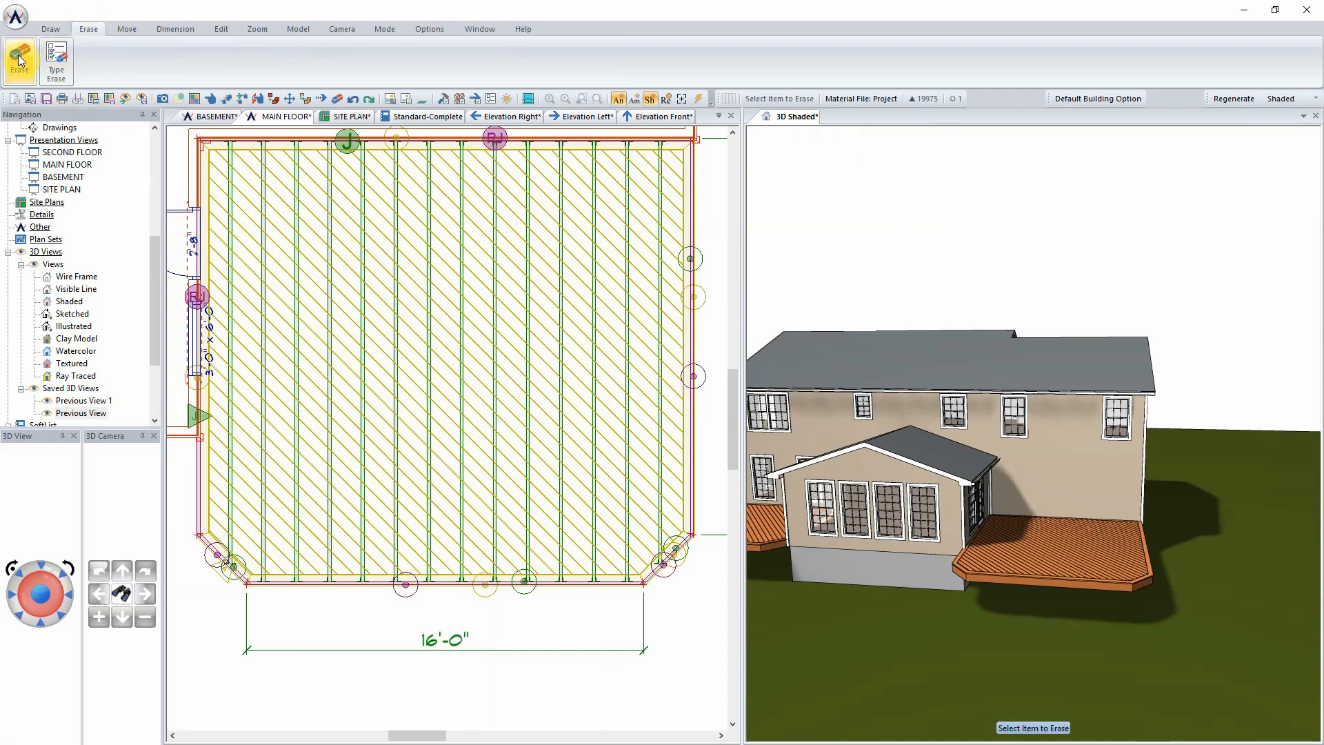
left_click(52, 28)
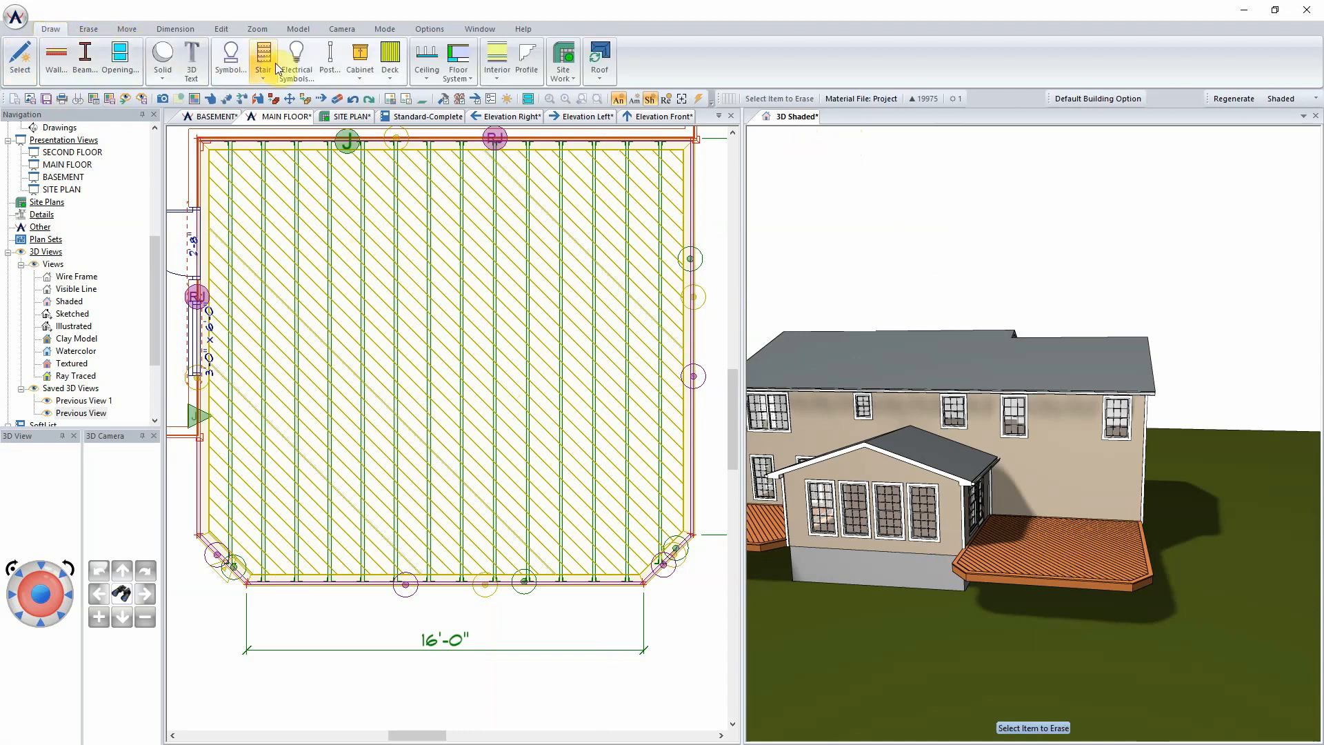
left_click(390, 61)
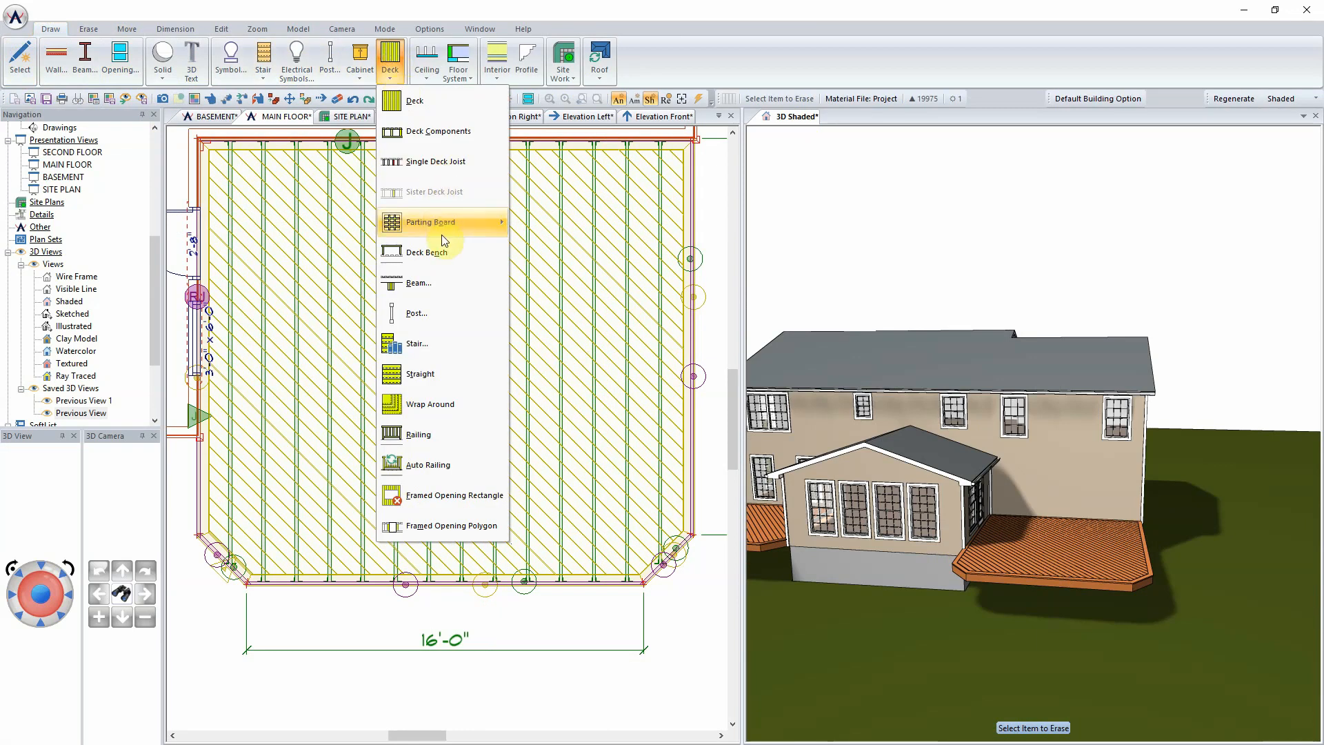
mouse_move(441, 222)
left_click(549, 222)
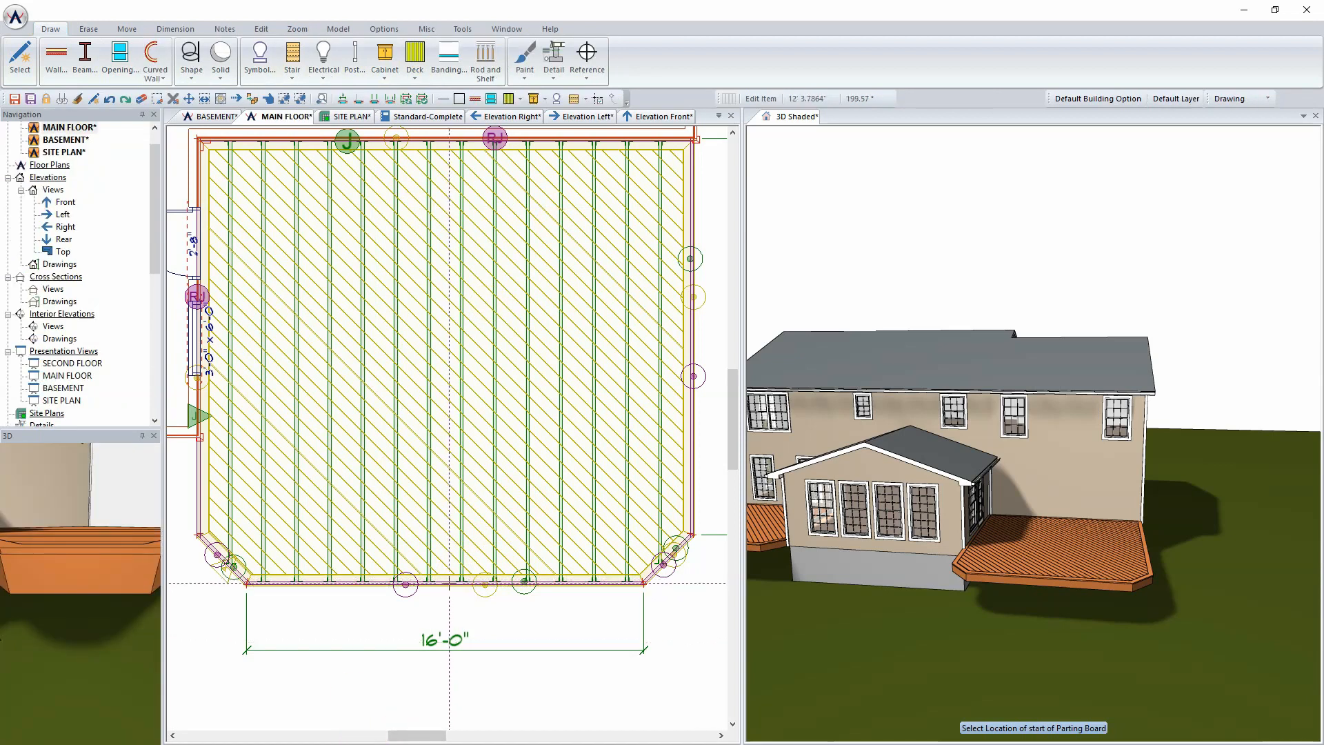
left_click(445, 582)
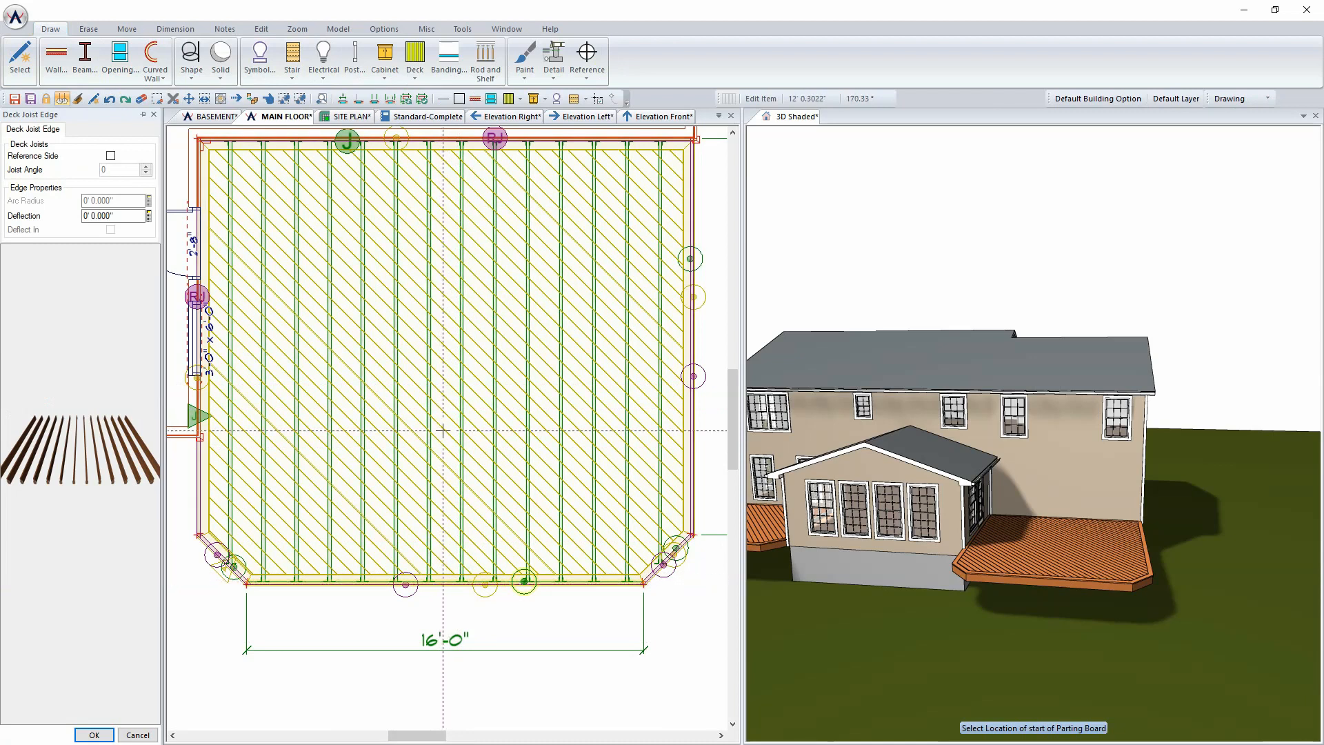
left_click(138, 735)
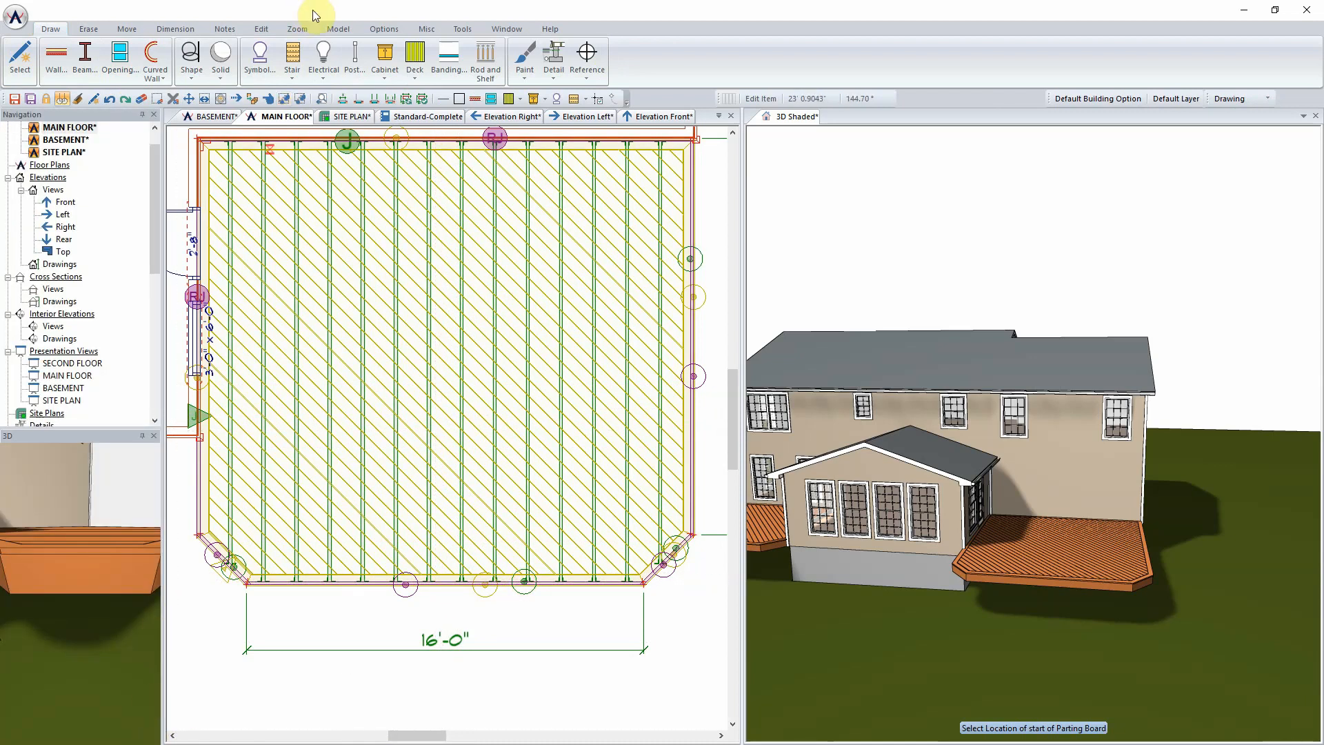
Add a parting board down the middle of the exploded deck, running from its 16'-0" outer edge to the house wall opposite
left_click(414, 64)
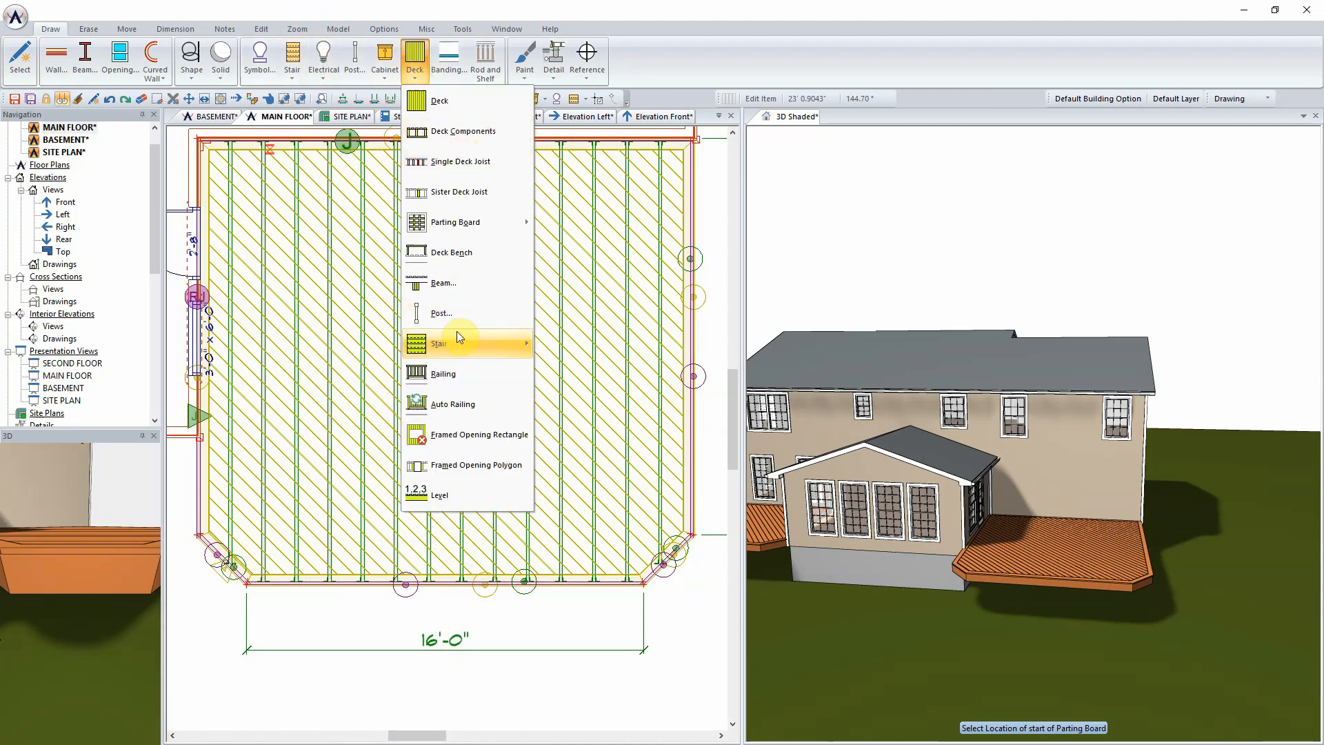
mouse_move(517, 222)
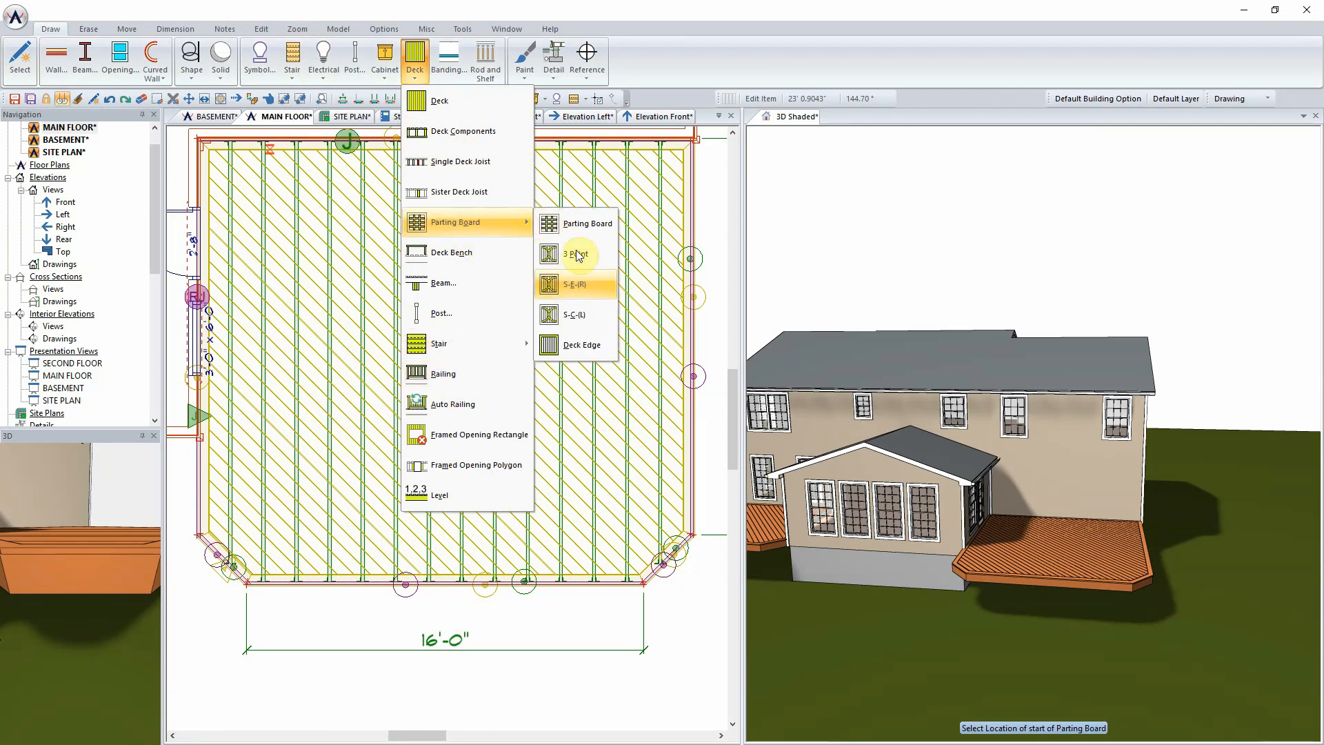
left_click(581, 230)
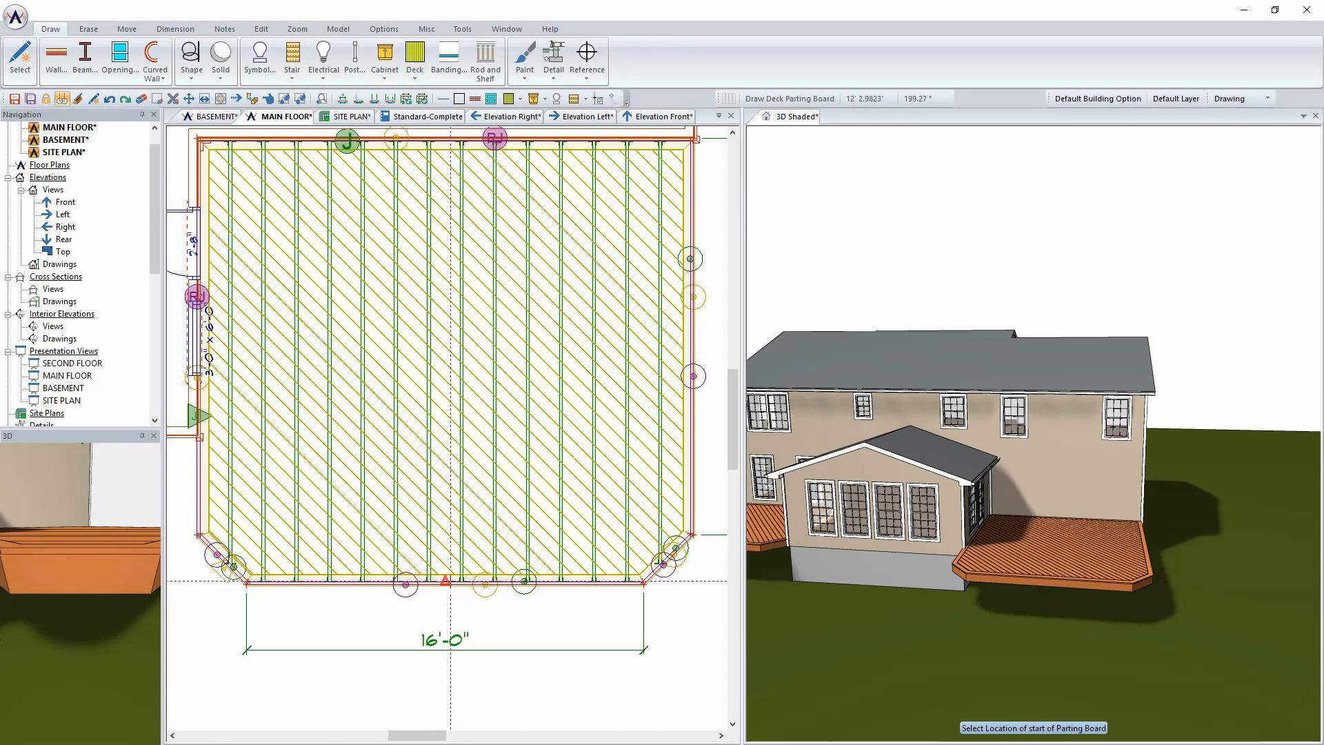
left_click(445, 141)
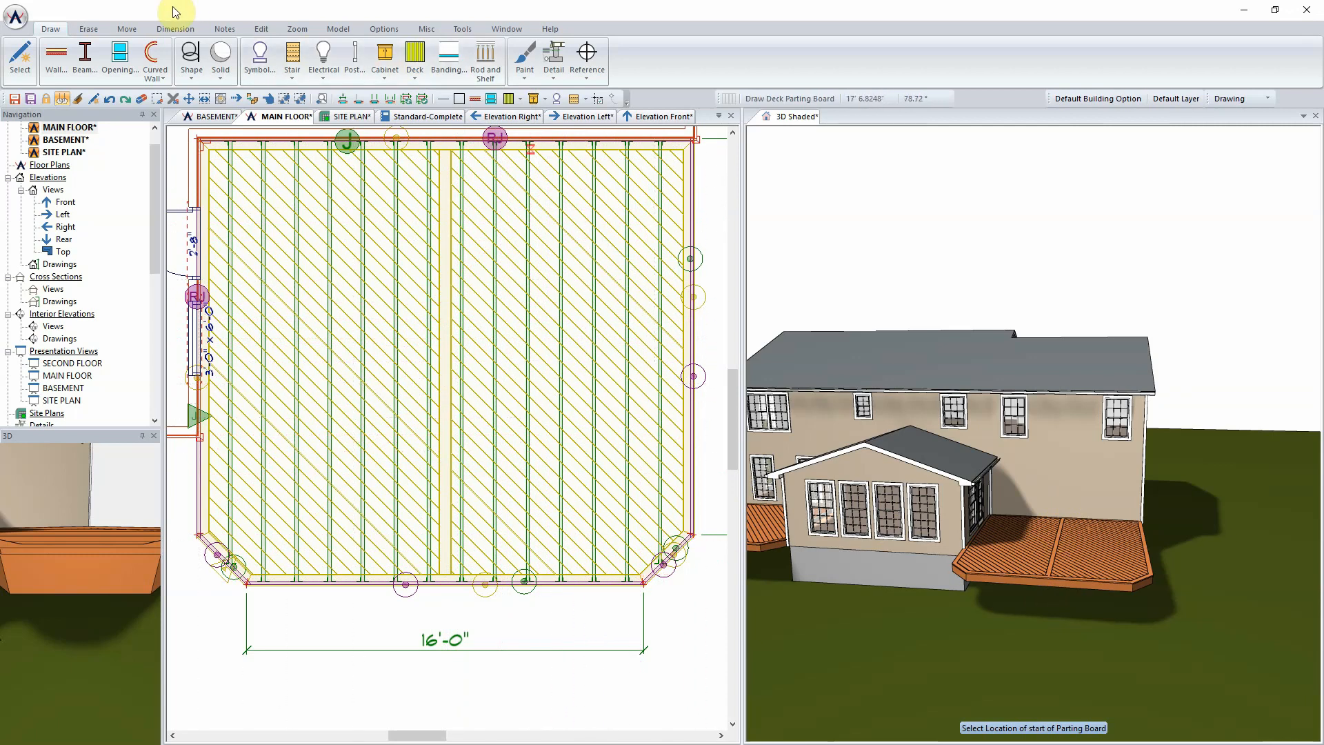
Erase the diagonal decking surface from the exploded deck, keeping its joists, ring joist and parting boards
left_click(90, 29)
left_click(20, 56)
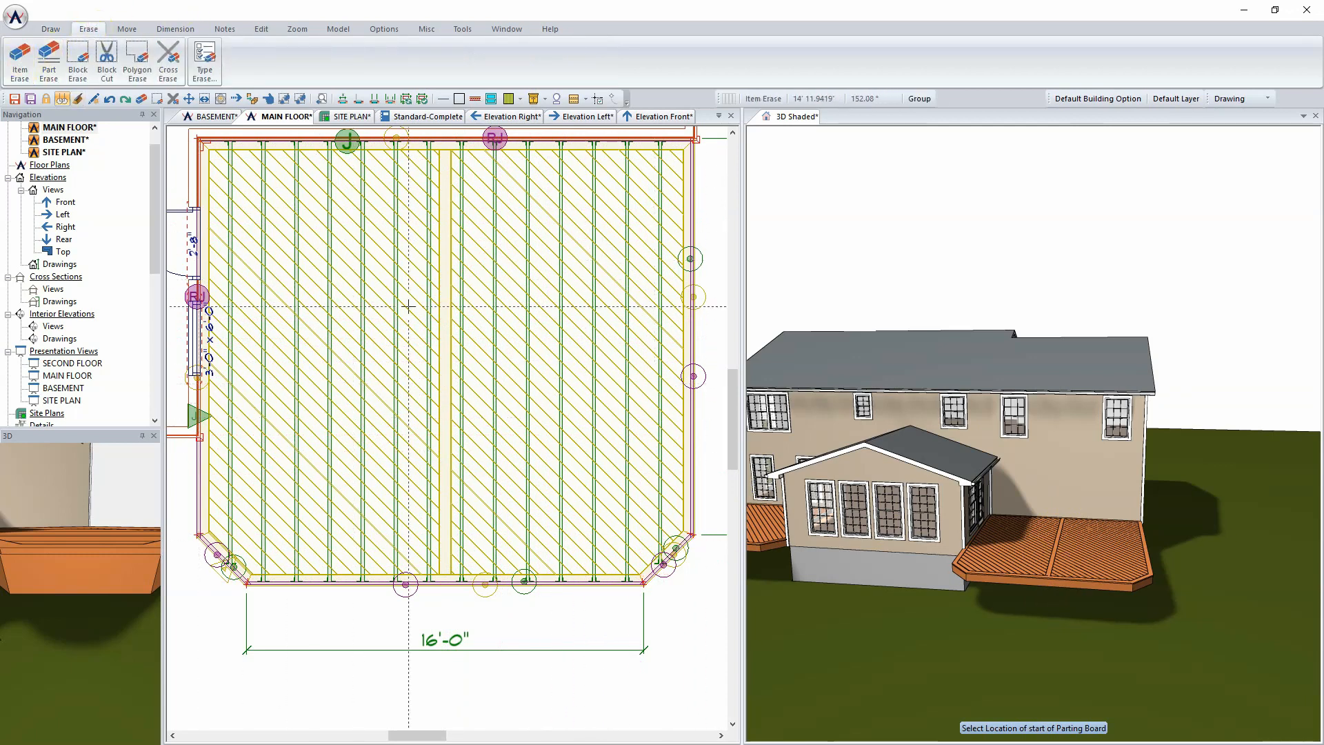
left_click(348, 312)
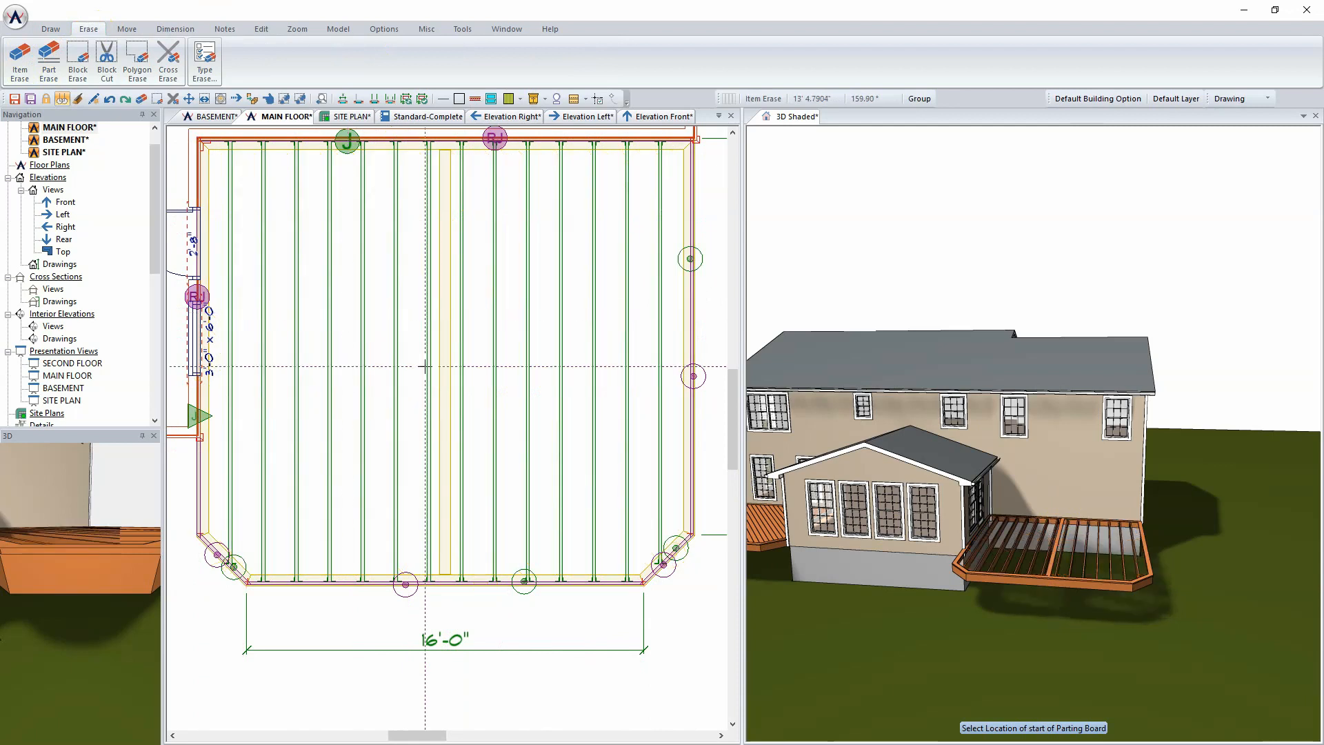
left_click(1106, 556)
mouse_move(1090, 572)
left_mouse_down()
mouse_move(1054, 552)
mouse_move(1079, 560)
left_mouse_up()
left_click(52, 33)
left_click(403, 74)
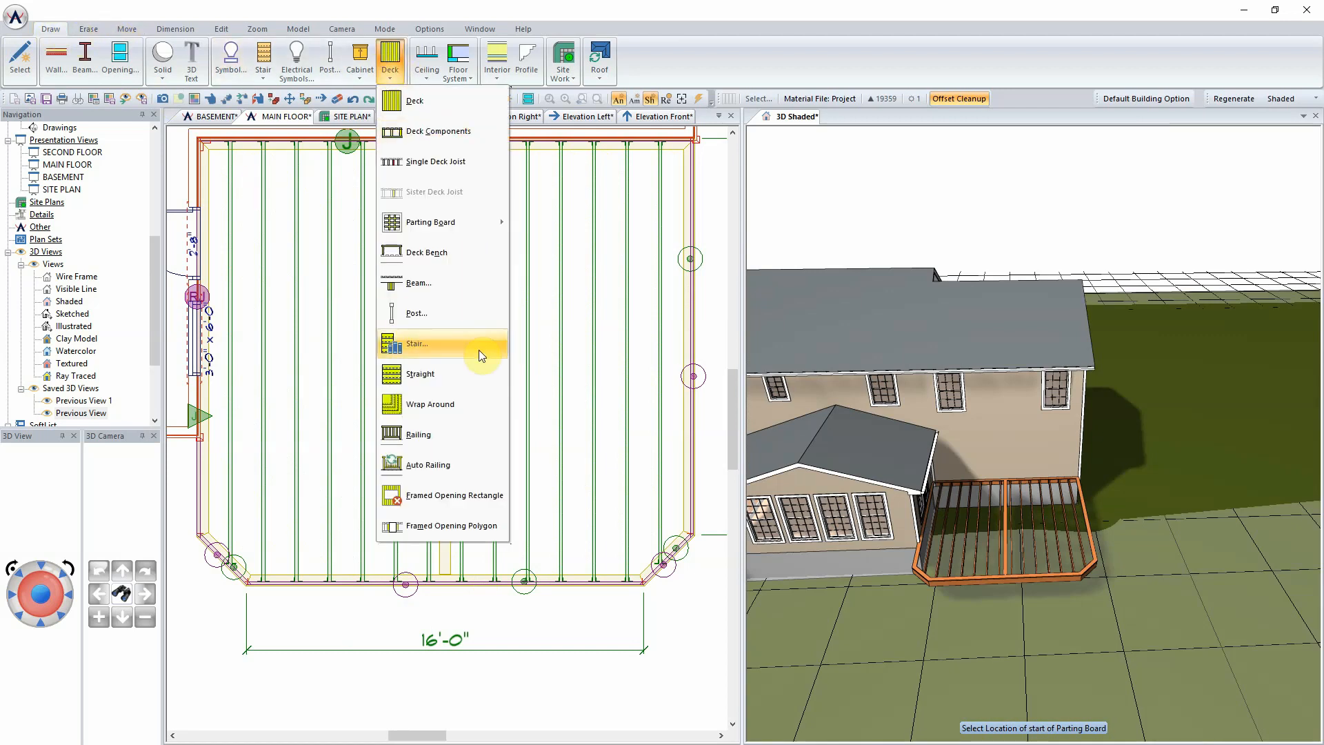
left_click(455, 131)
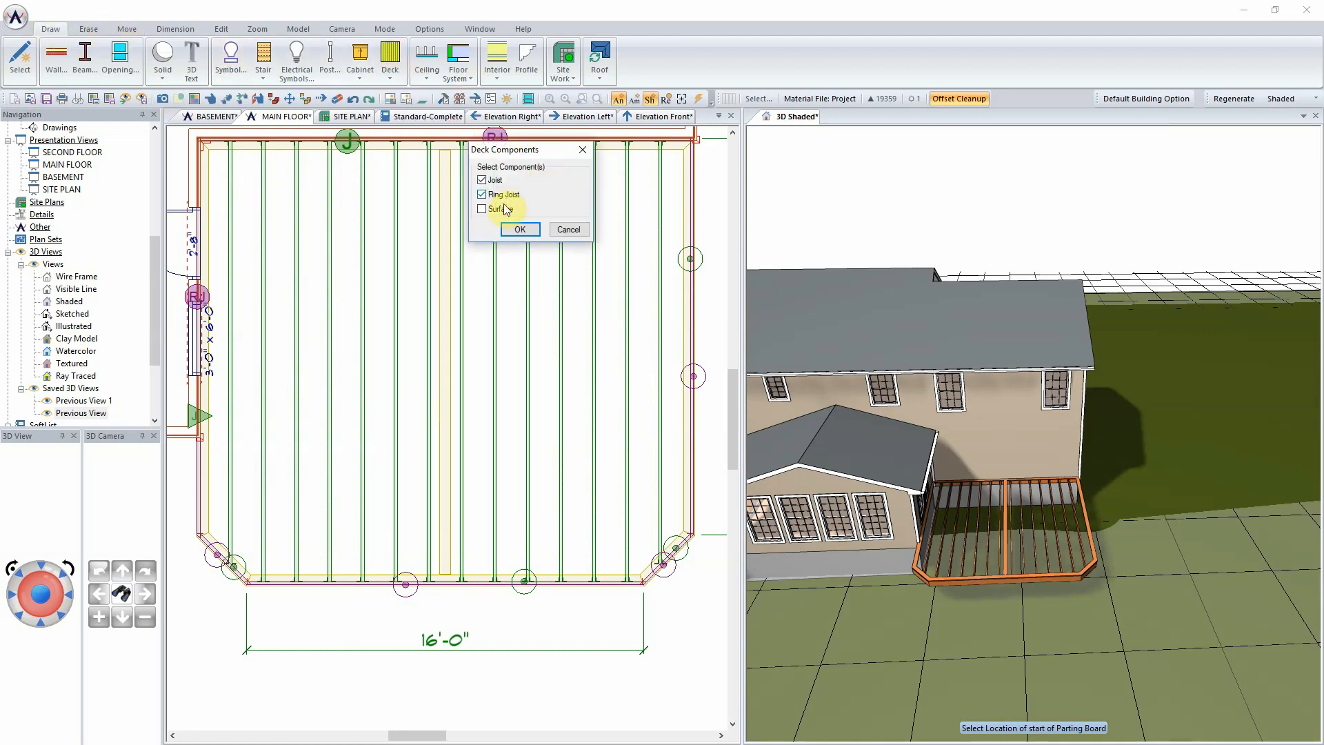
left_click(520, 231)
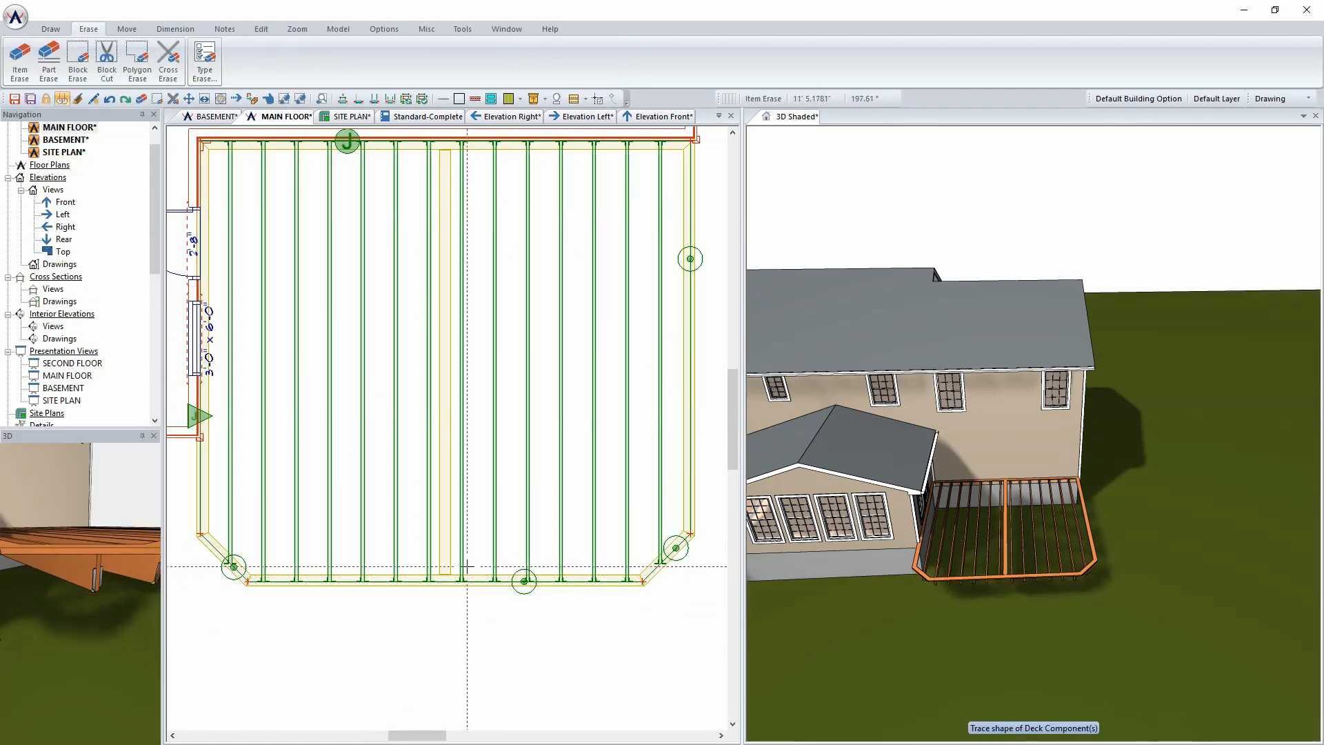
key("ctrl+z")
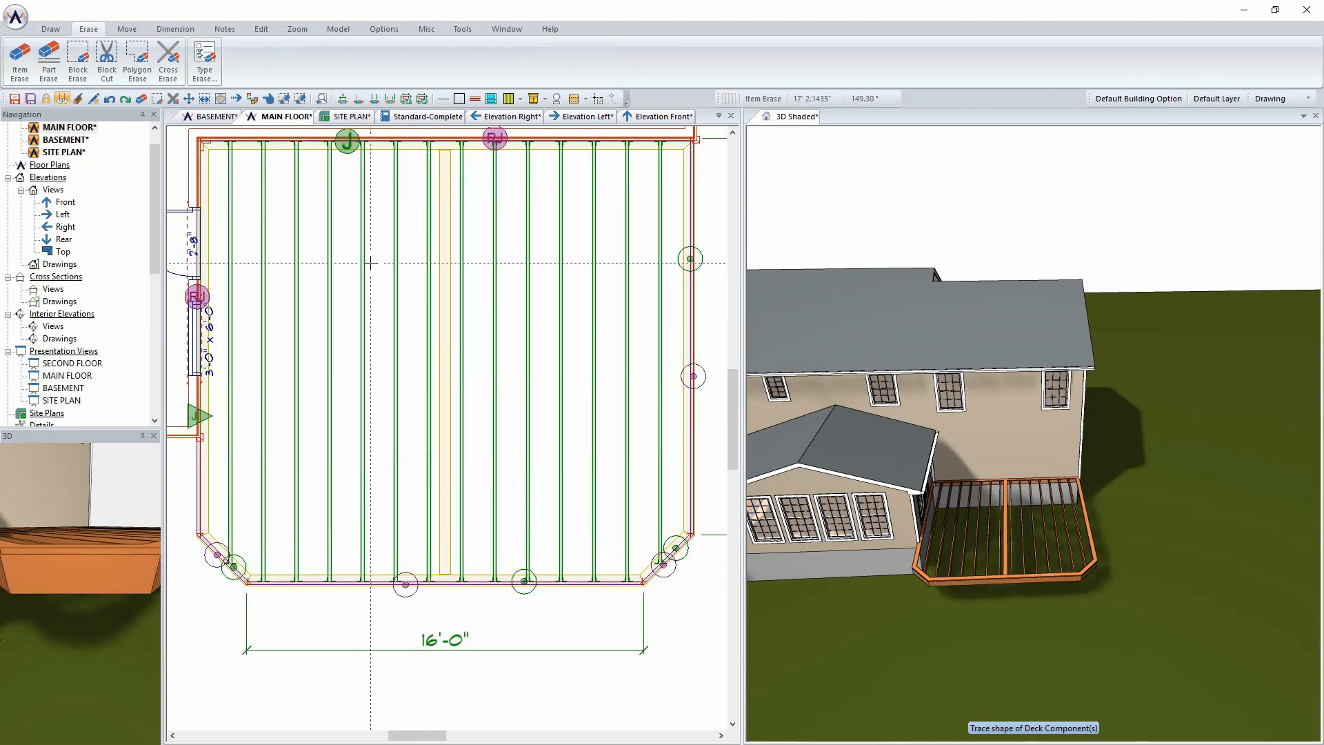
Trace a surface-only deck component over the half between the middle parting board and the wall with the 3'-0" x 6'-0" window, including the chamfer
left_click(51, 28)
left_click(408, 64)
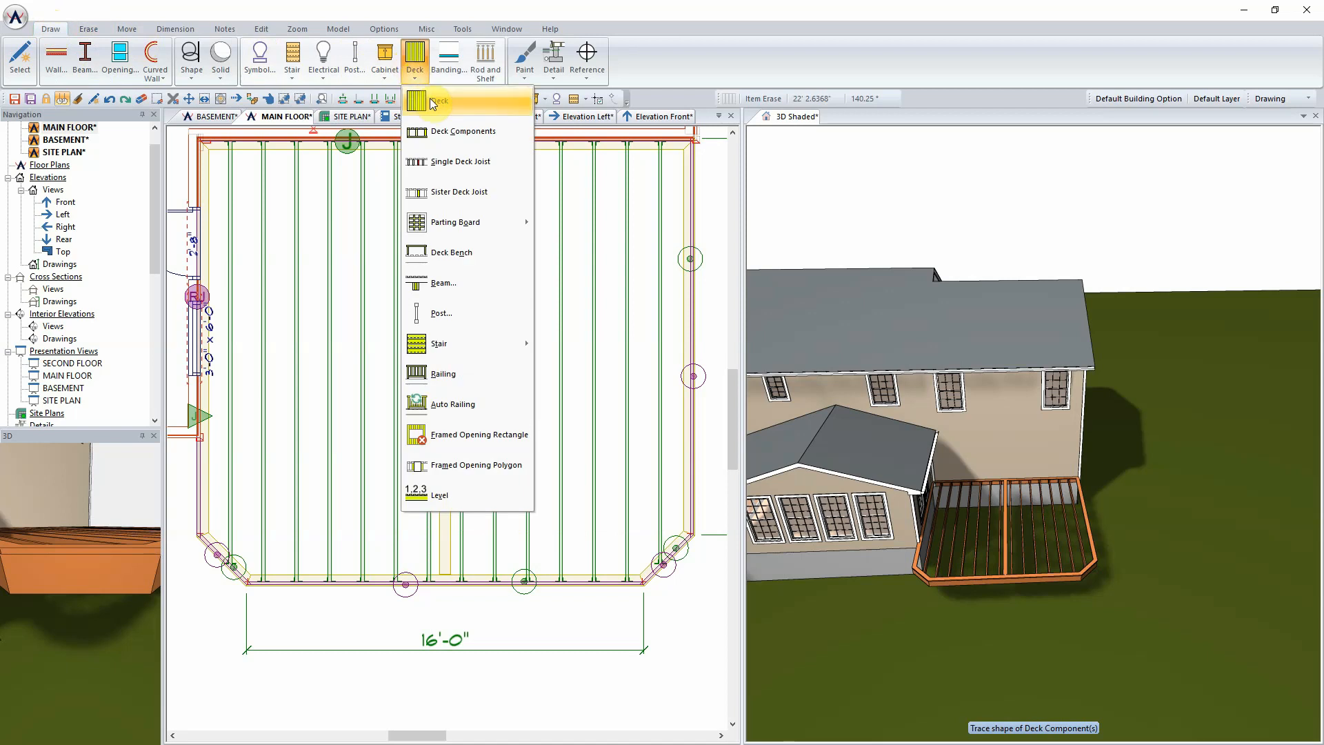
left_click(464, 131)
left_click(517, 238)
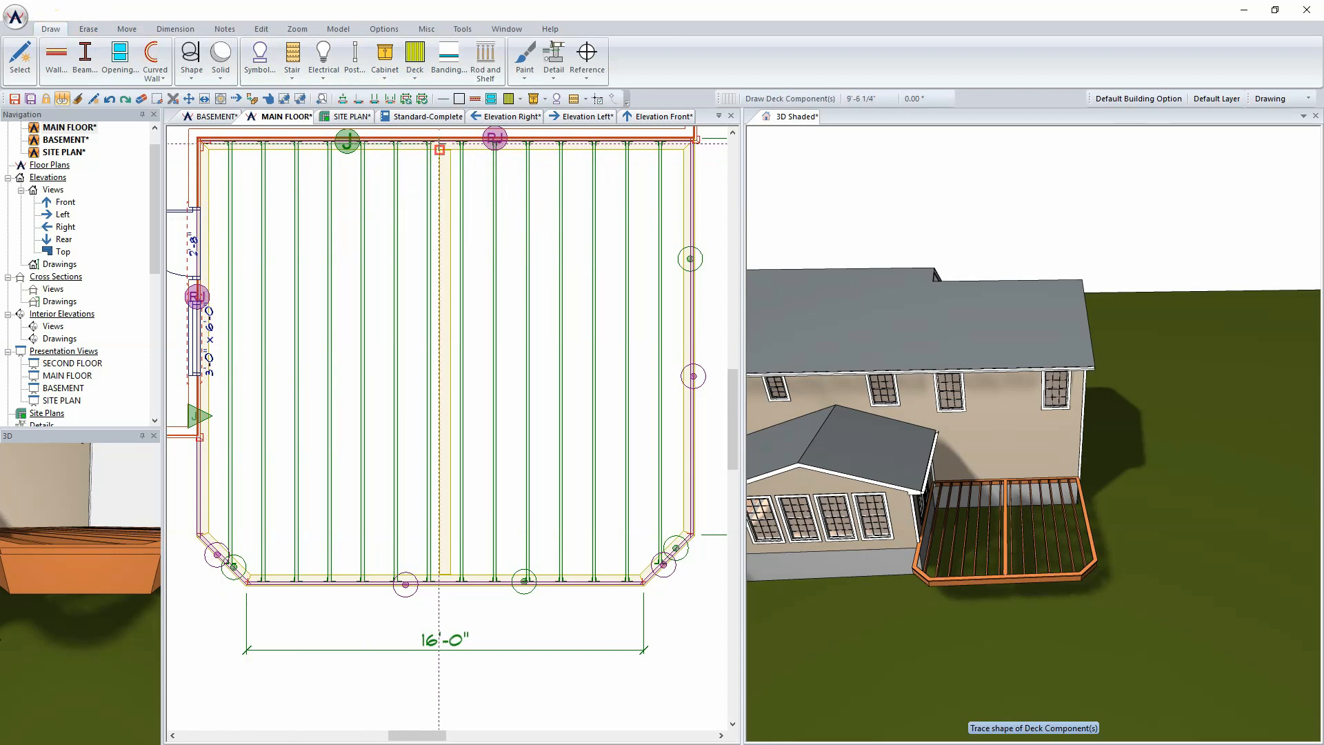
left_click(440, 144)
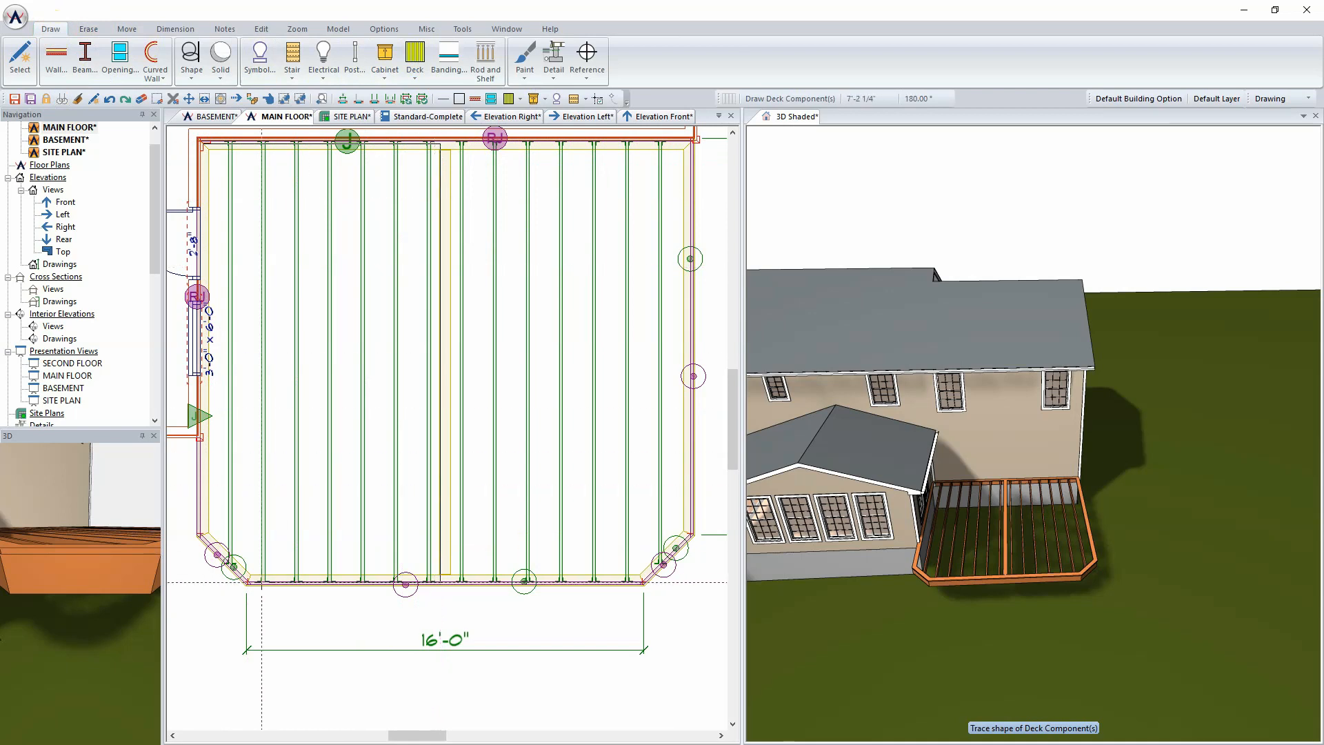
left_click(250, 583)
left_click(199, 538)
left_click(198, 142)
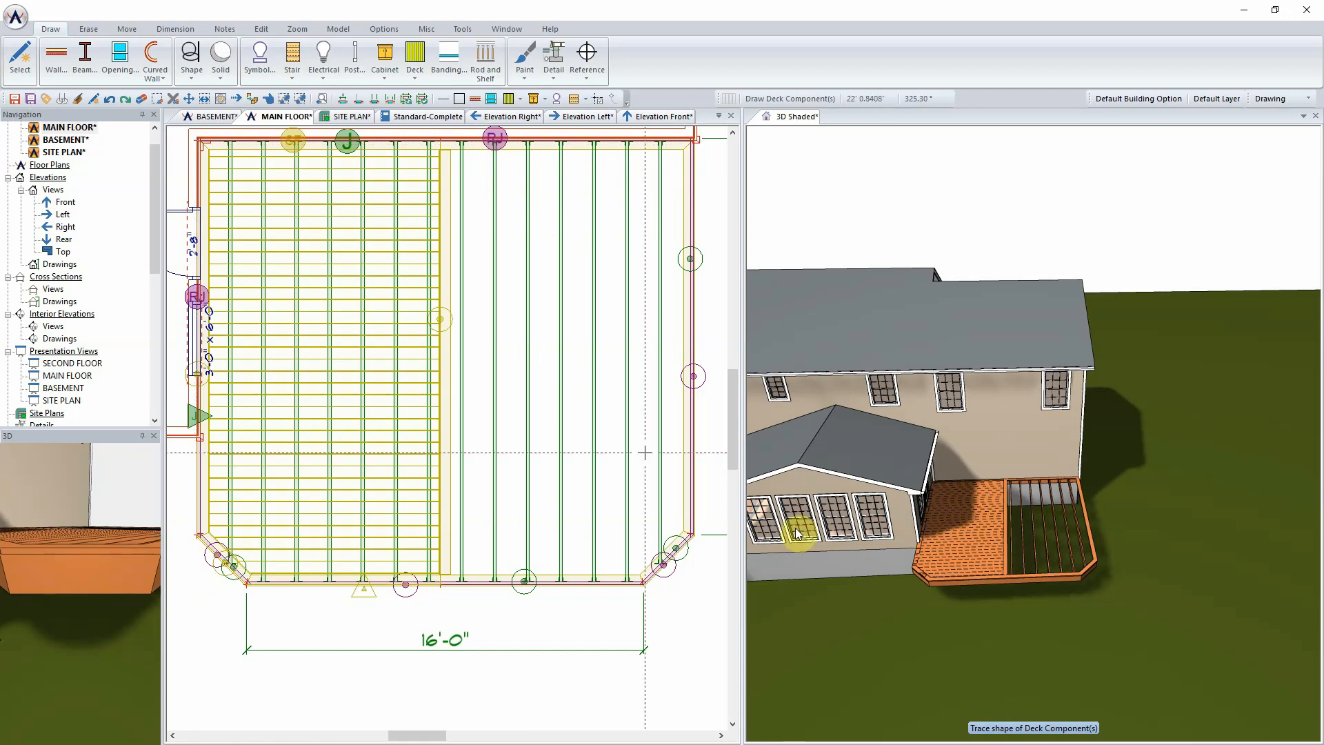
Trace a second surface-only deck component over the half between the middle parting board and the open side, including its chamfered corner
left_click(792, 121)
left_click(122, 593)
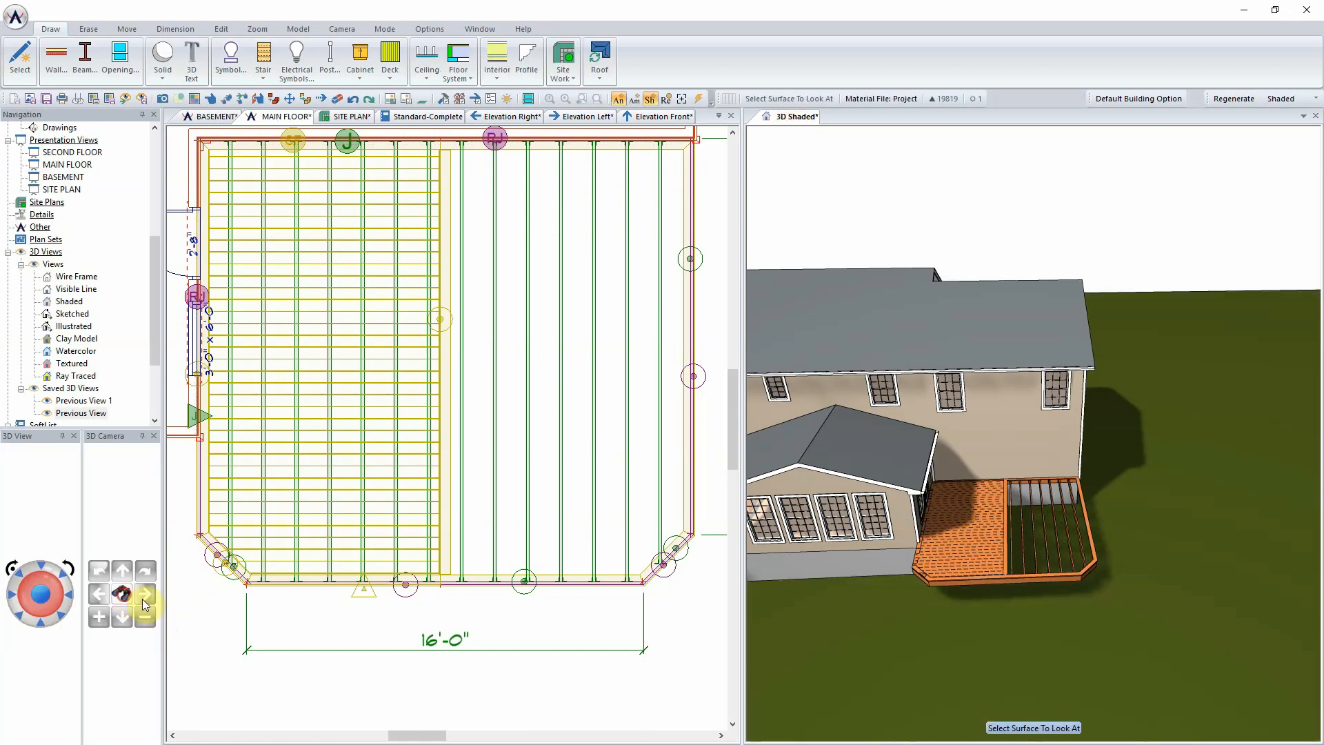
left_click(956, 560)
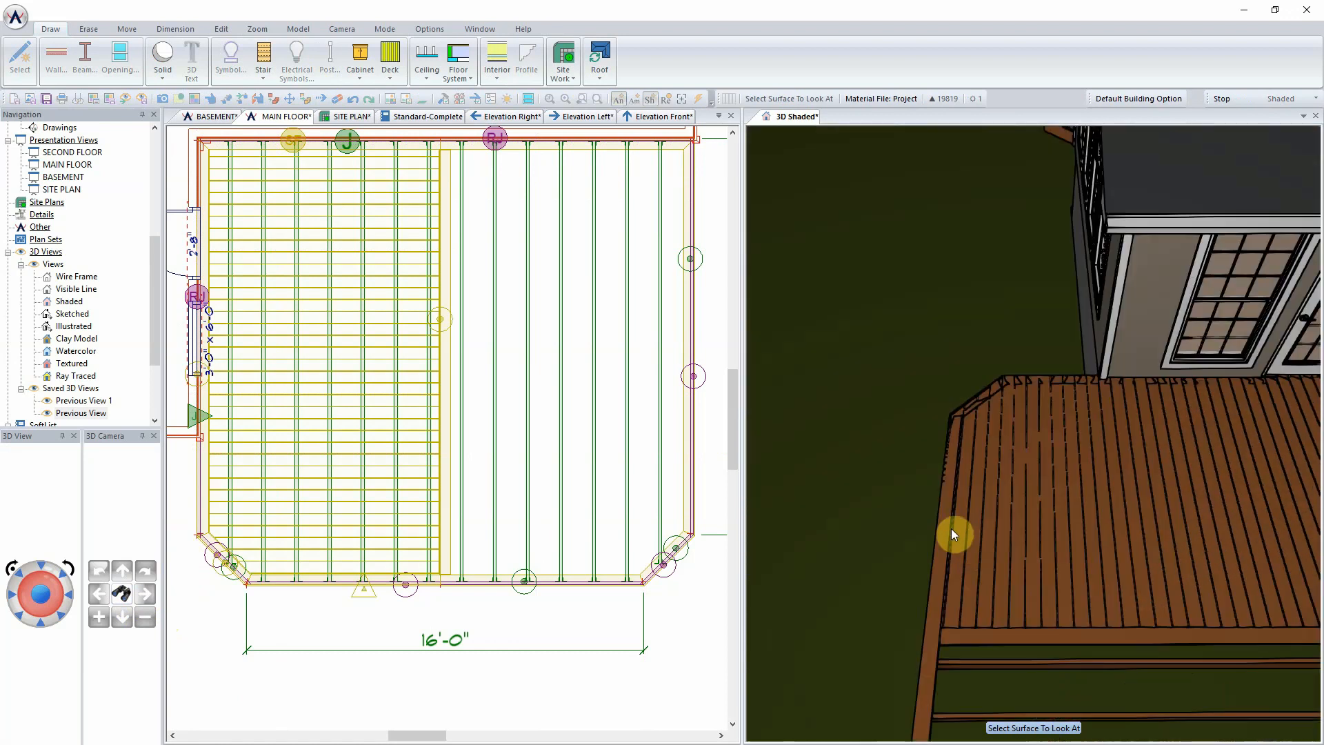
left_click(361, 635)
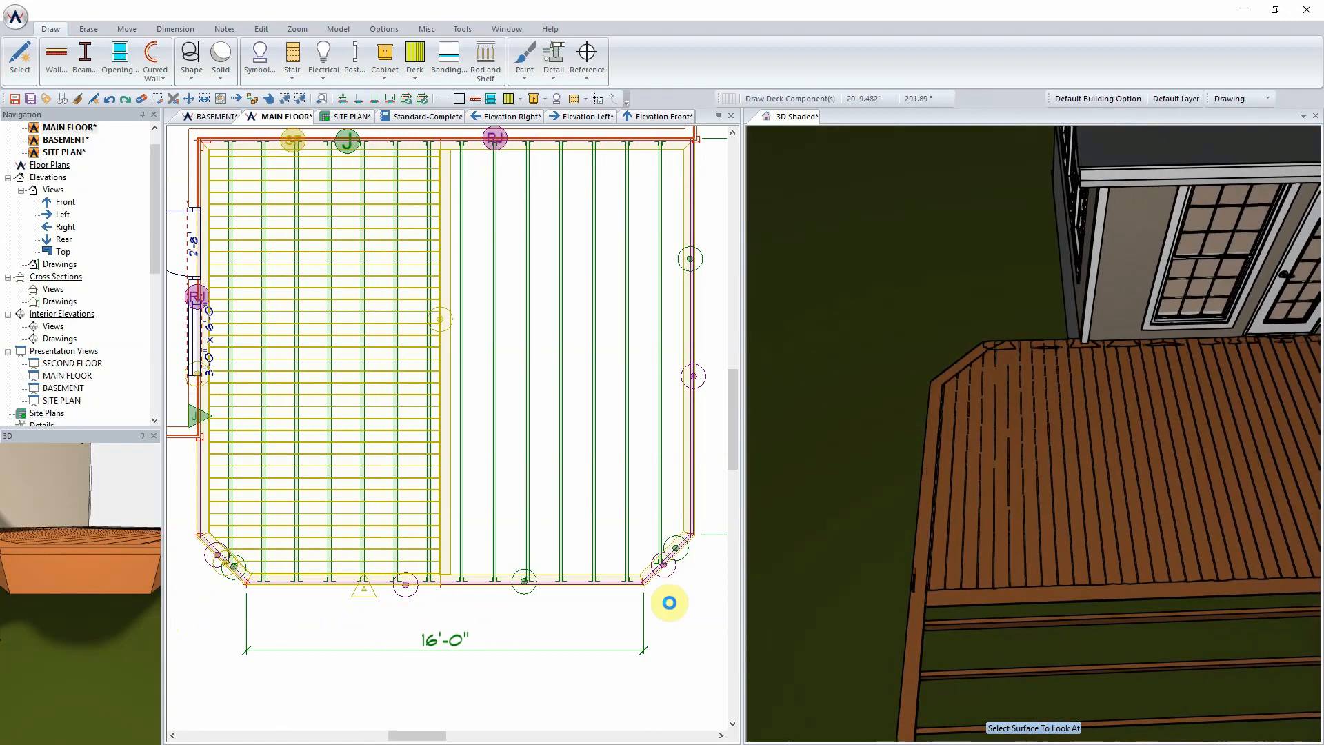
left_click(1200, 393)
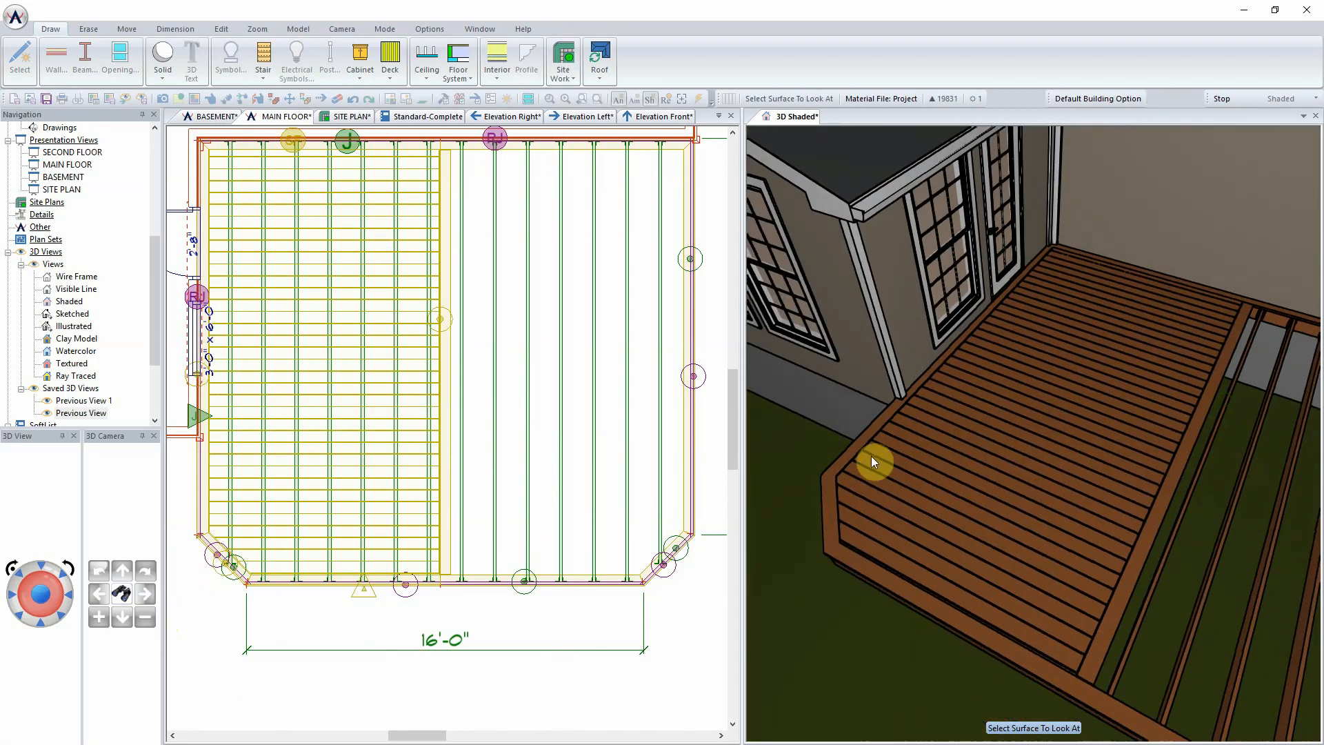
left_click(477, 570)
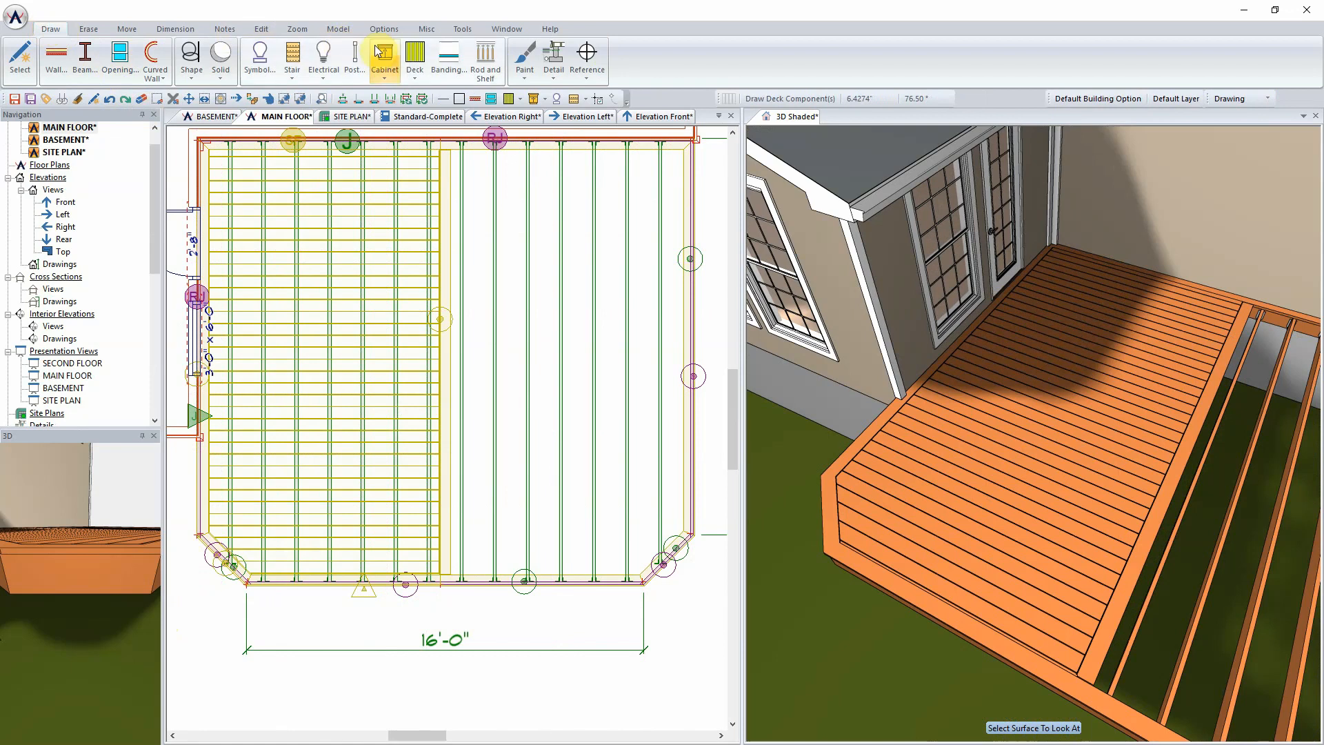
left_click(415, 69)
left_click(462, 131)
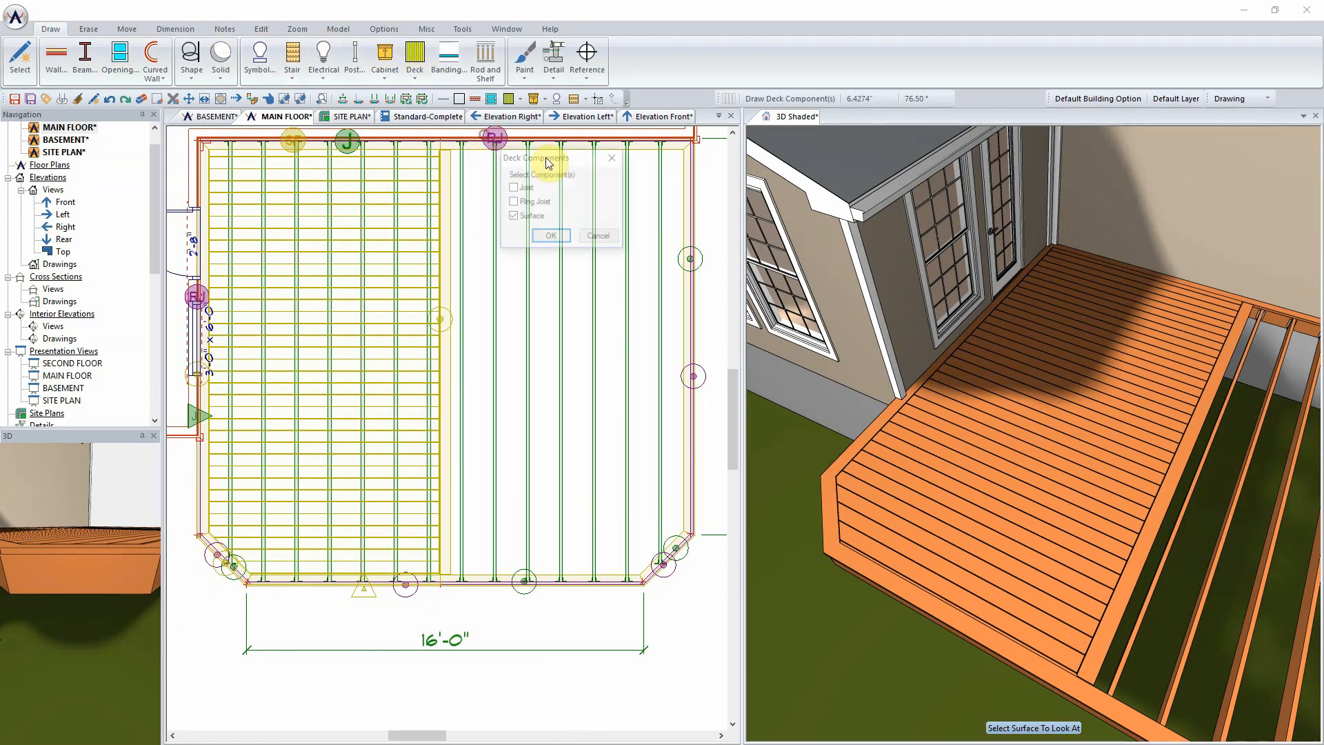
left_click(551, 237)
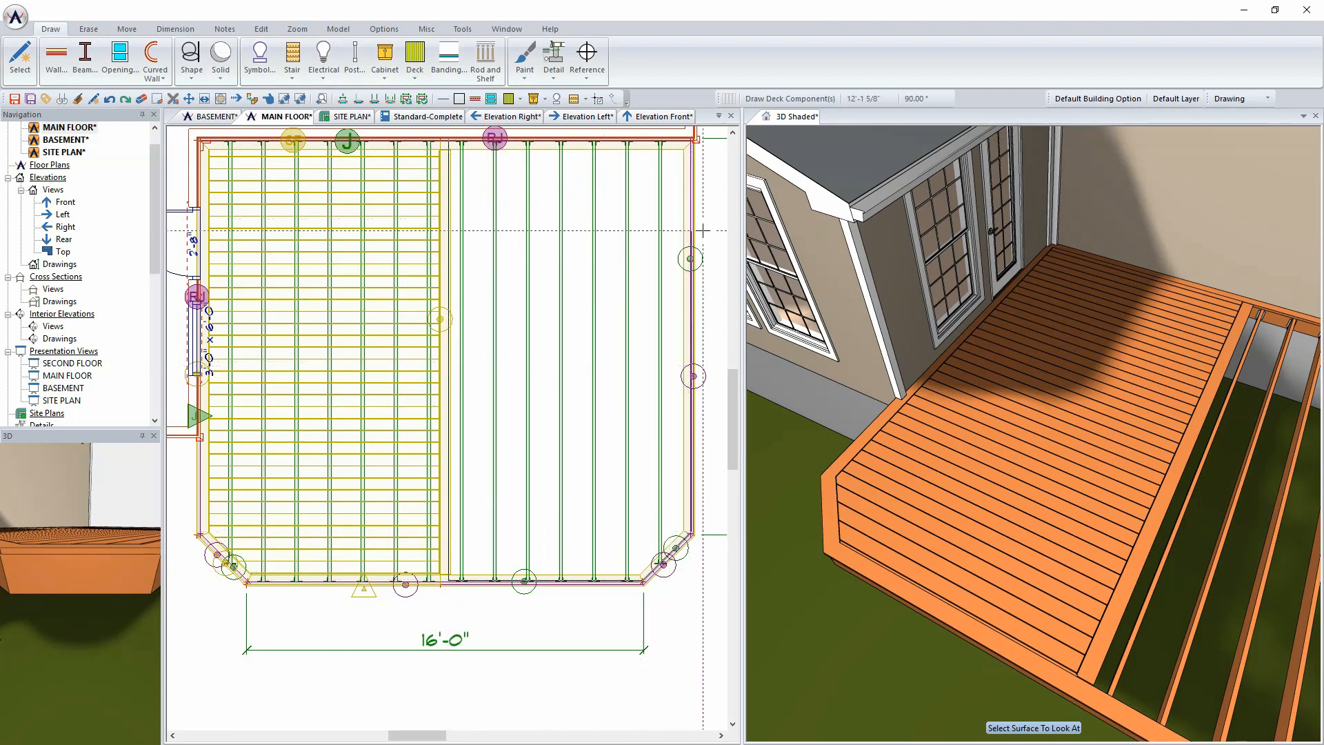
left_click(696, 143)
left_click(449, 143)
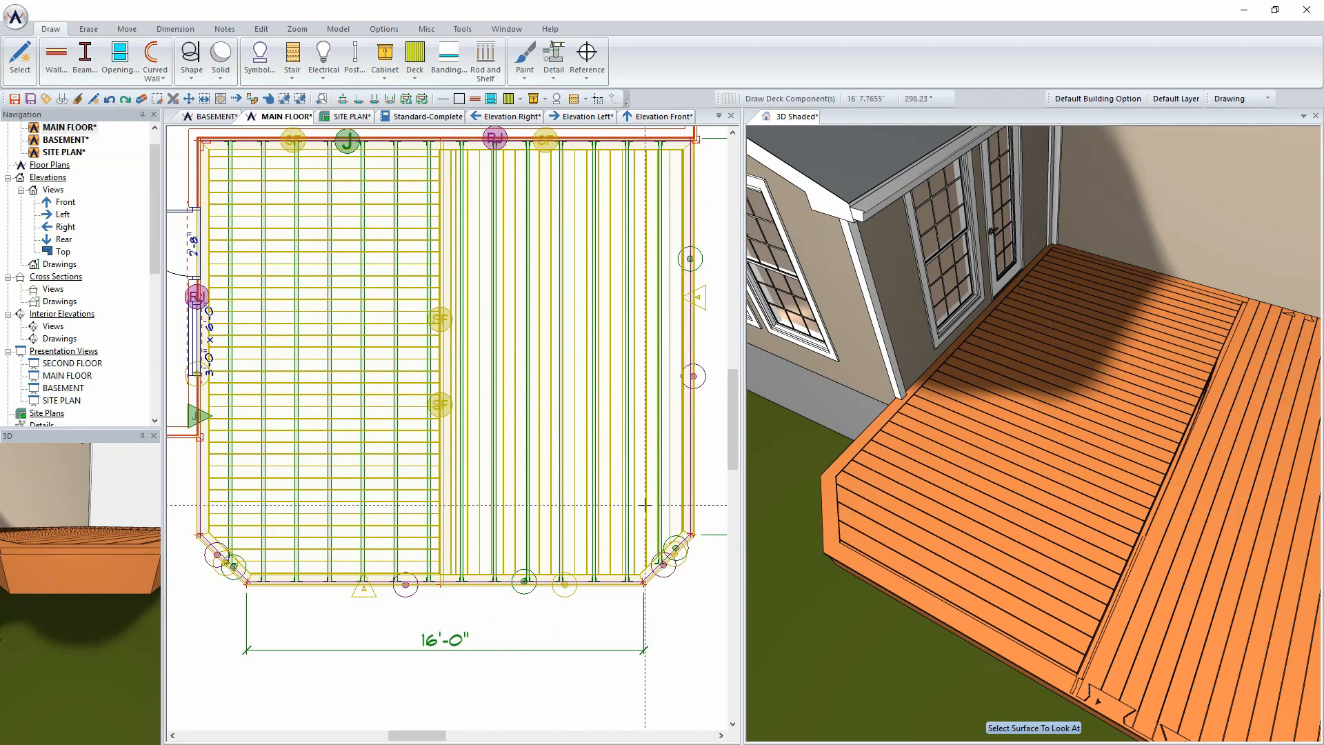
Make the house-wall edge the reference side of the new decking half beside the 3'-0" x 6'-0" window, with a decking angle of 45
left_click(1103, 564)
left_click(1123, 569)
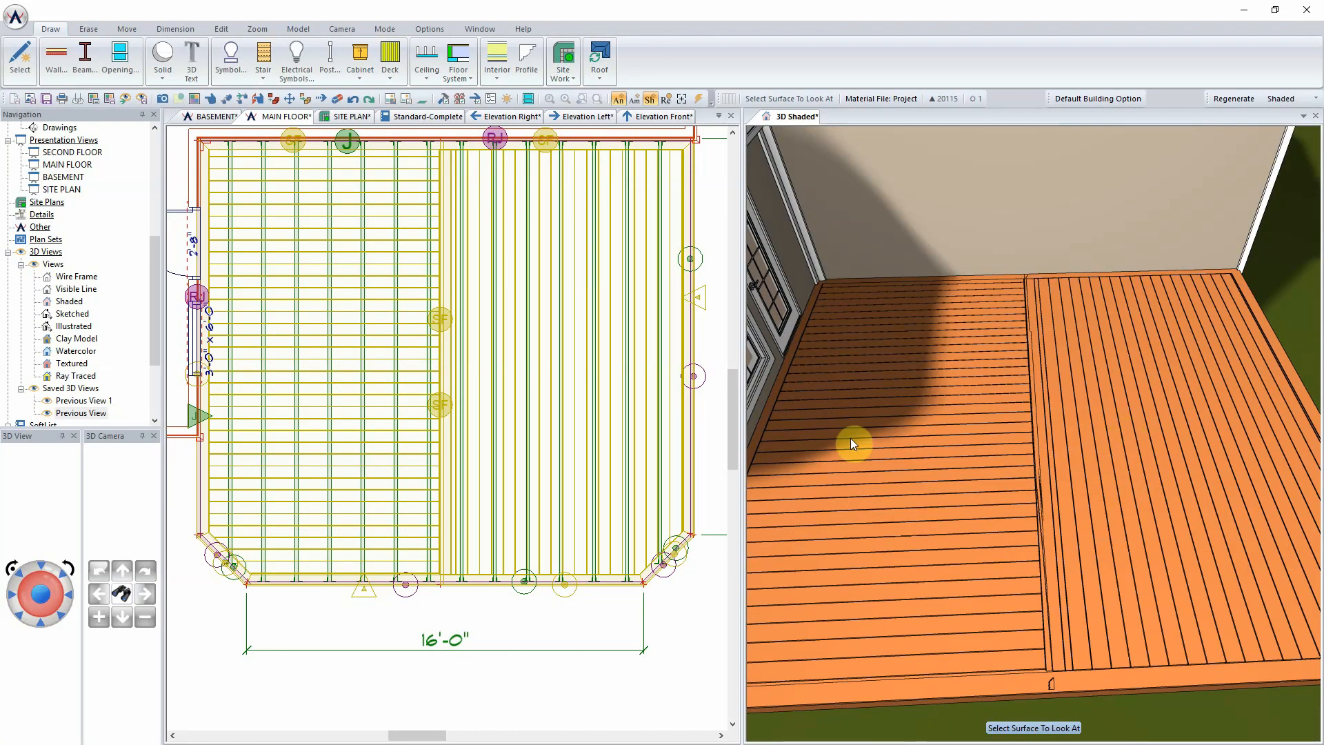
left_click(552, 588)
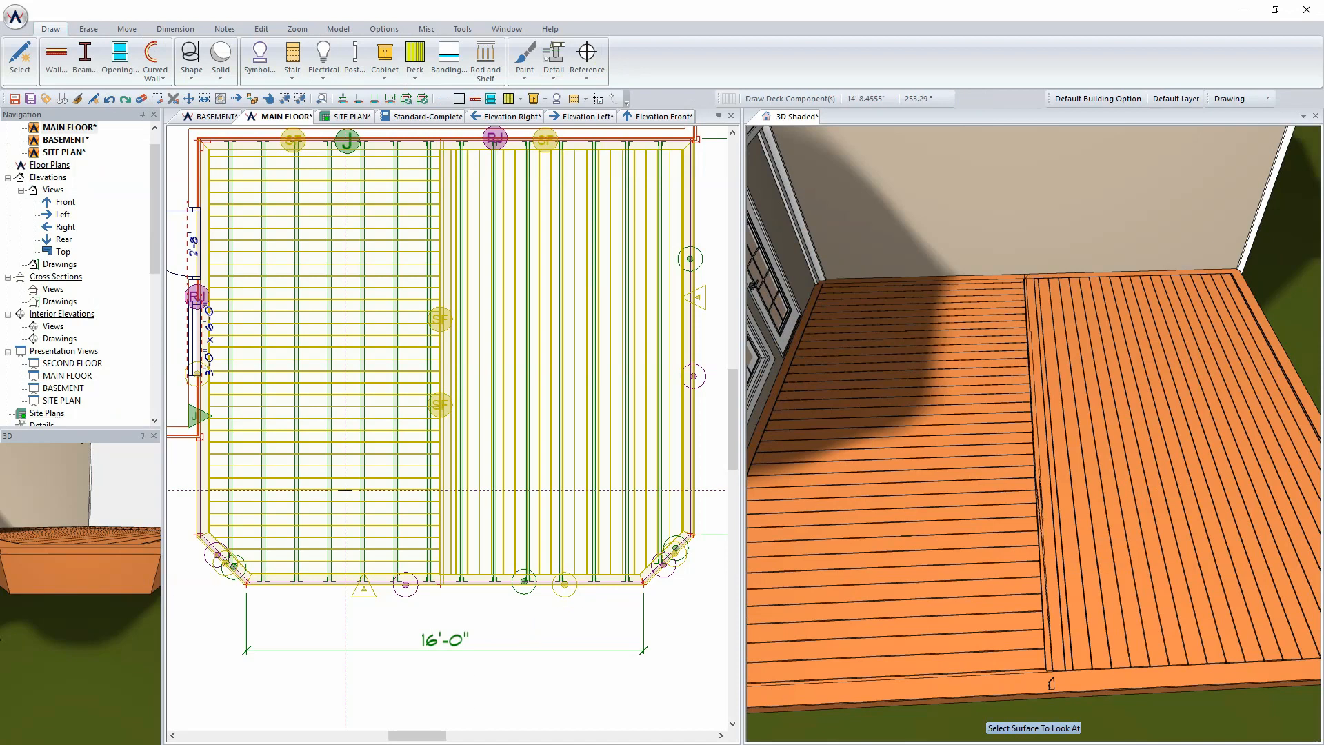
right_click(202, 417)
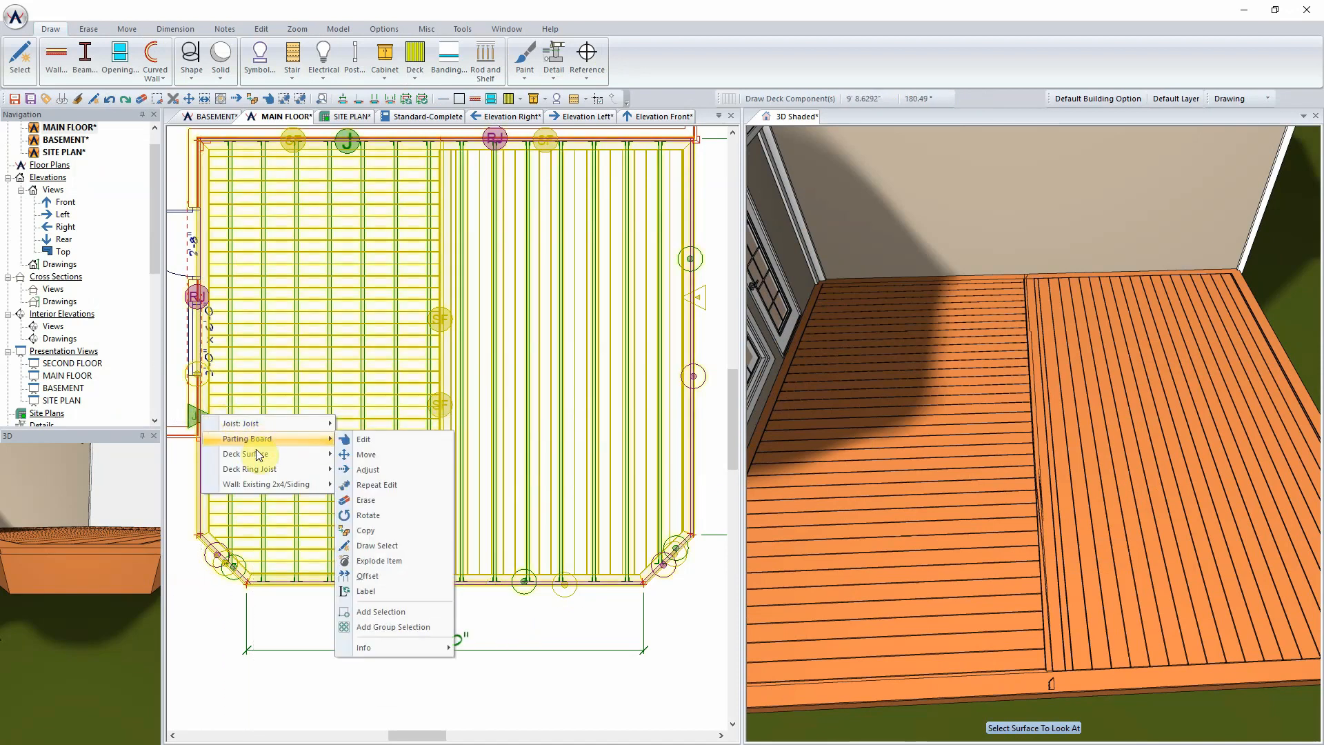
mouse_move(257, 453)
left_click(375, 457)
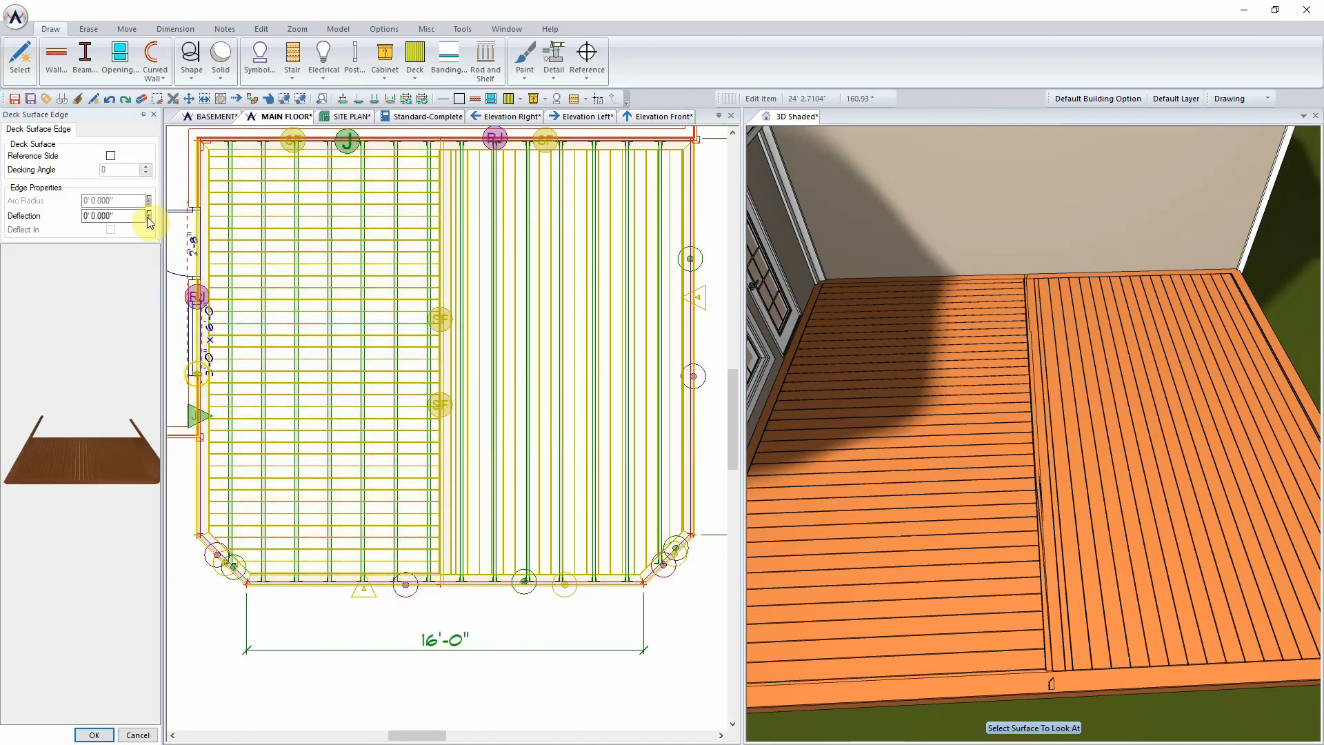
left_click(111, 156)
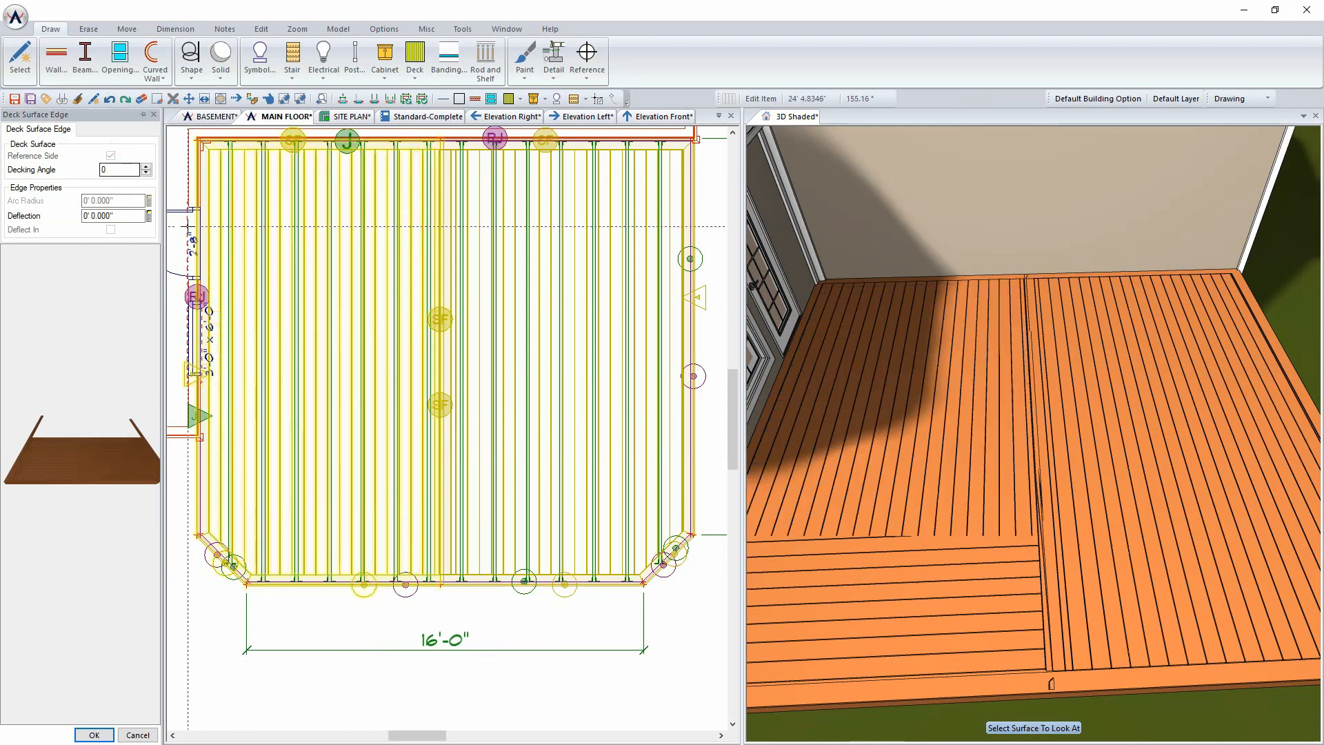
double_click(121, 170)
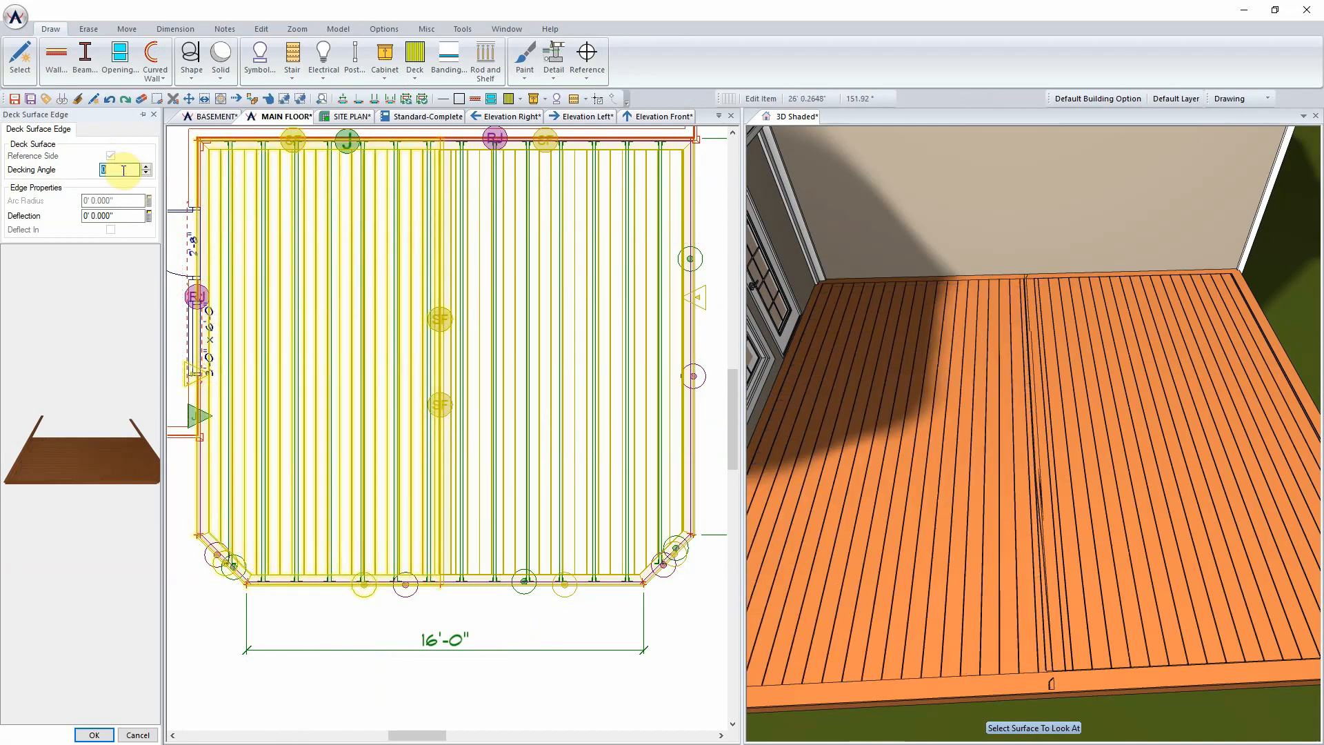
type("45")
key("Tab")
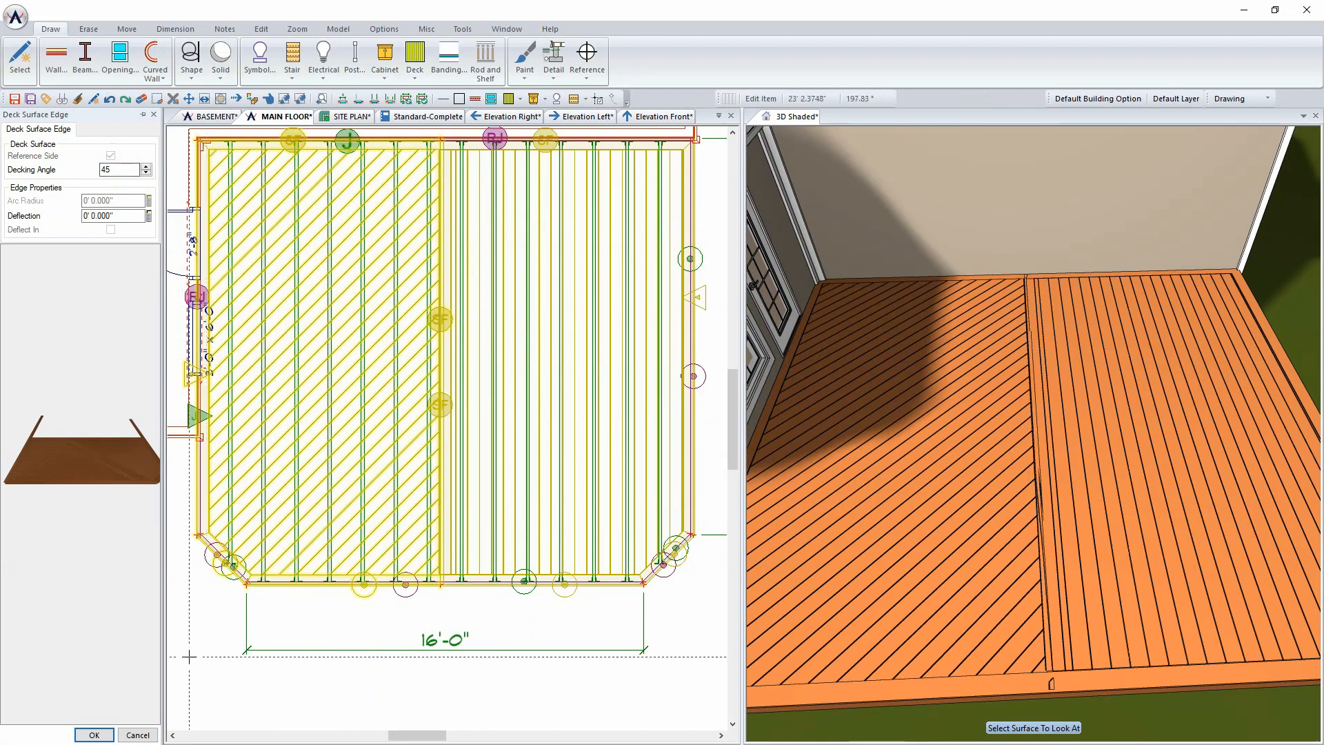
left_click(94, 735)
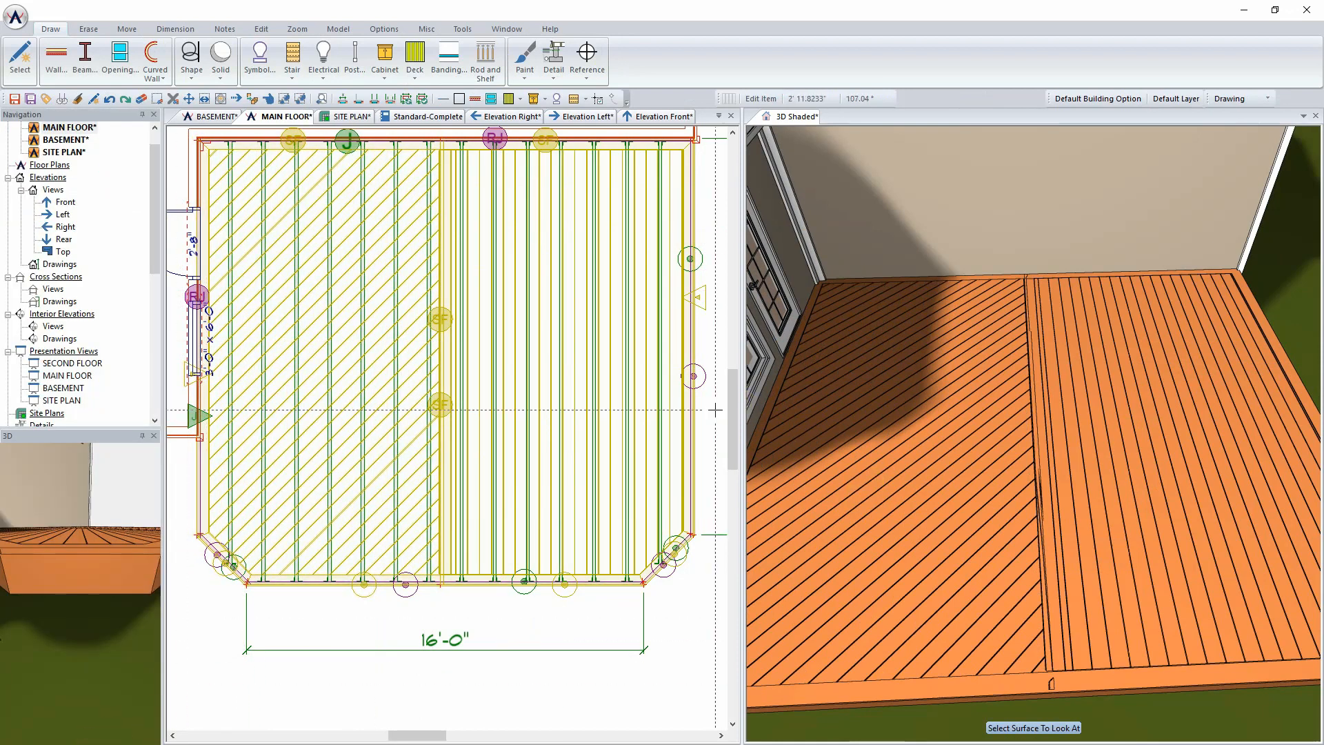
Set the decking angle of the open-side half to 135 from its outer edge and view the deck in 3D
right_click(697, 302)
mouse_move(741, 316)
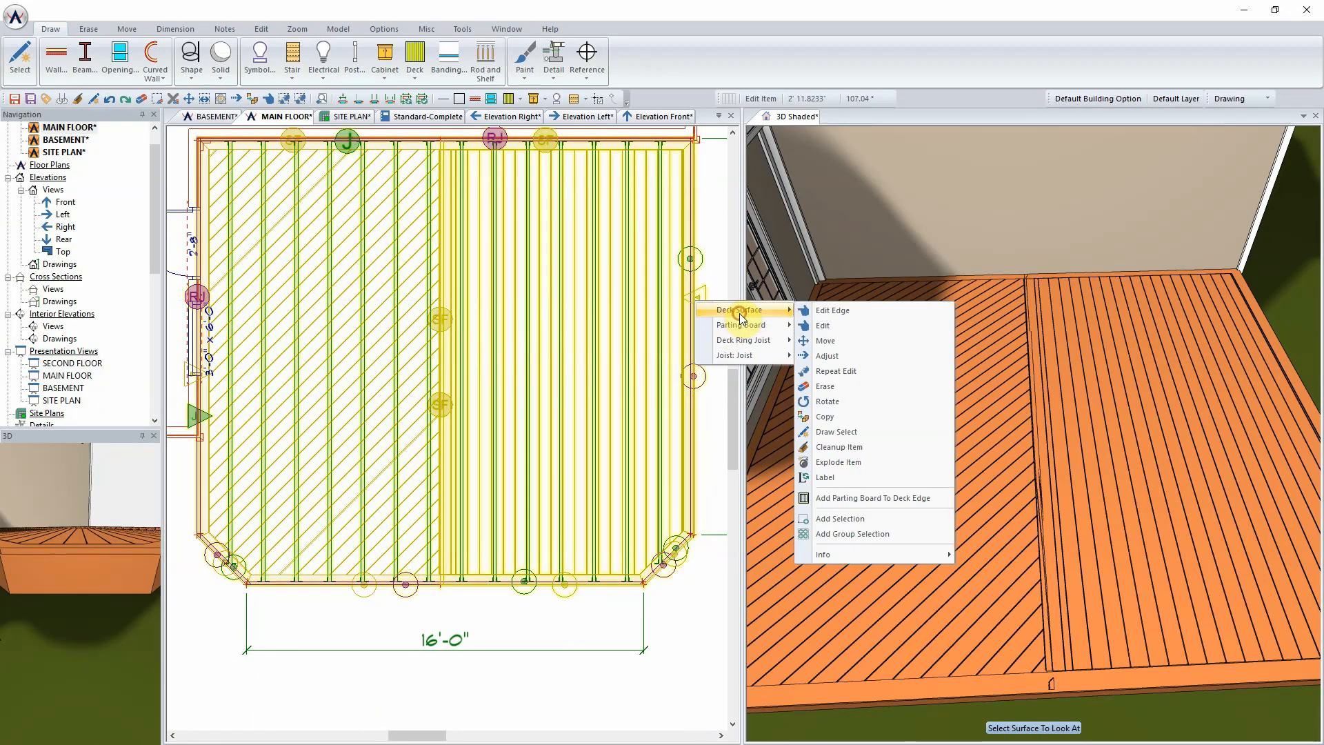
left_click(831, 311)
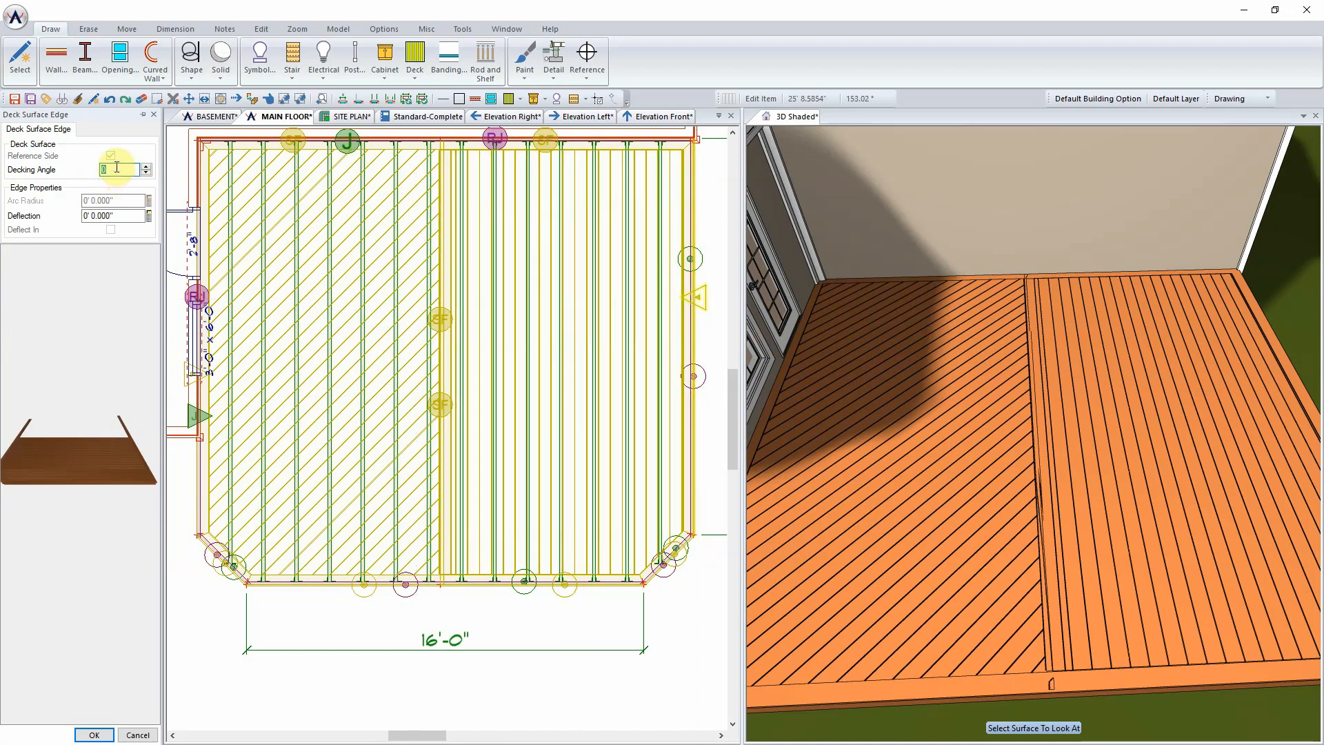
key("Tab")
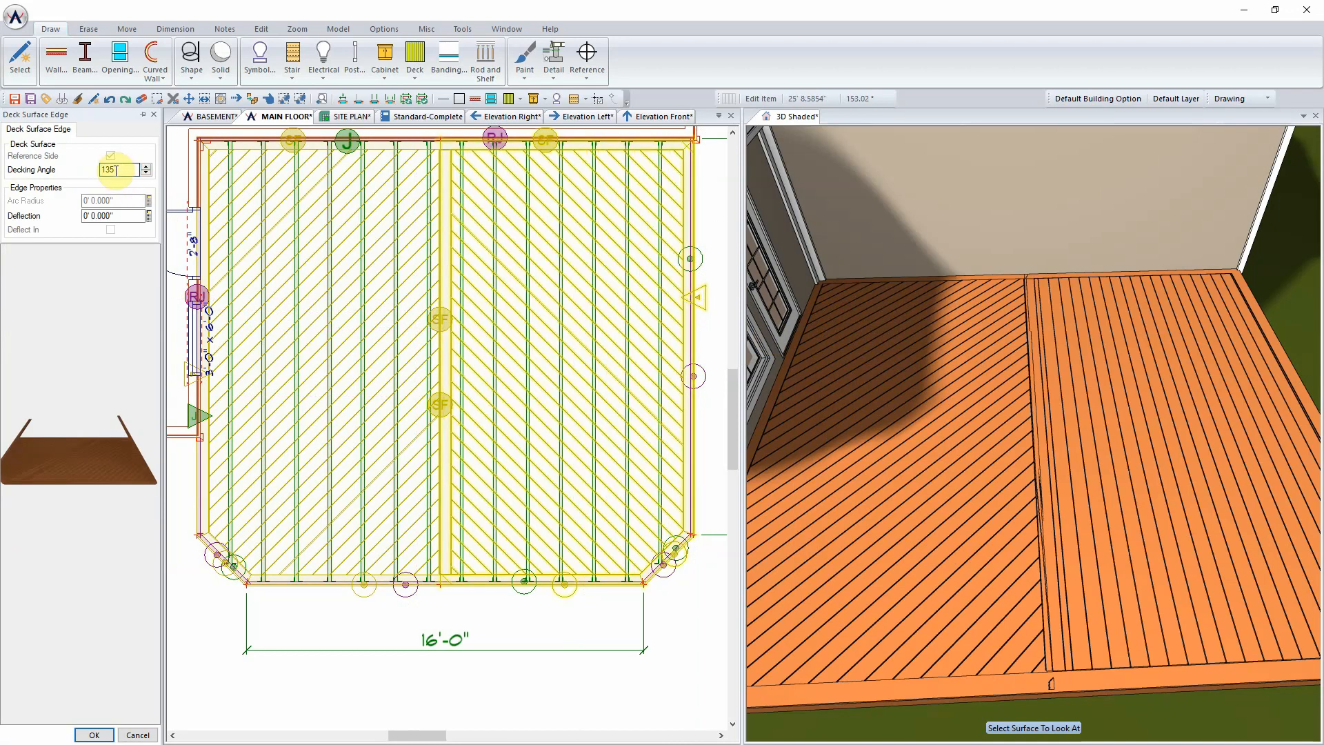
left_click(92, 735)
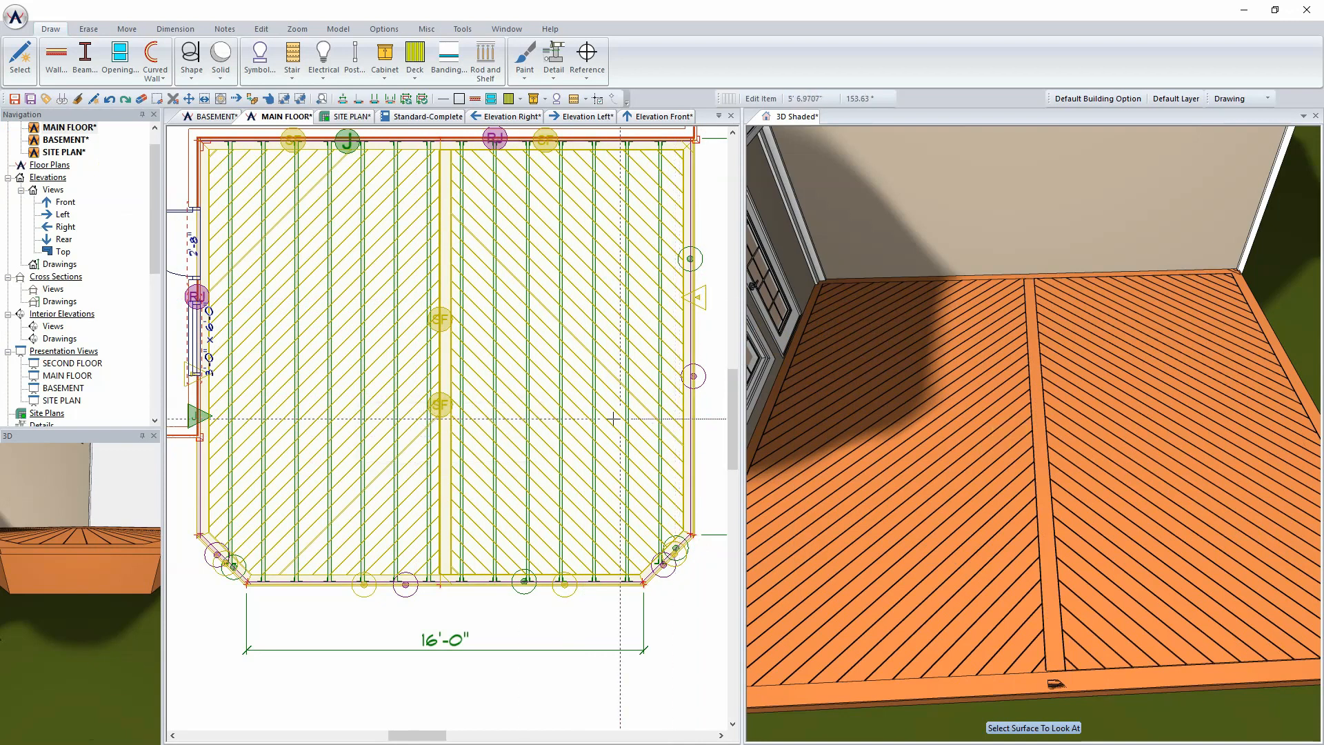
scroll(559, 431, "down", 3)
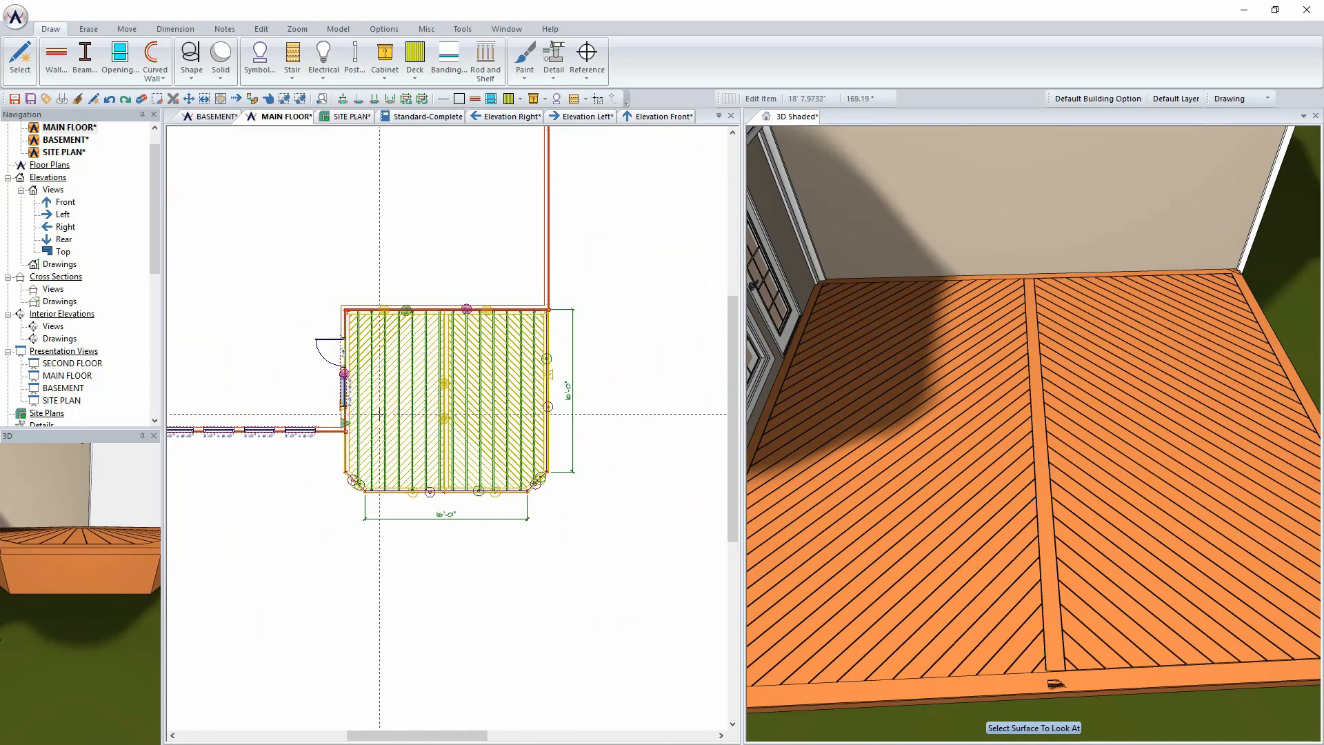
left_click(1049, 462)
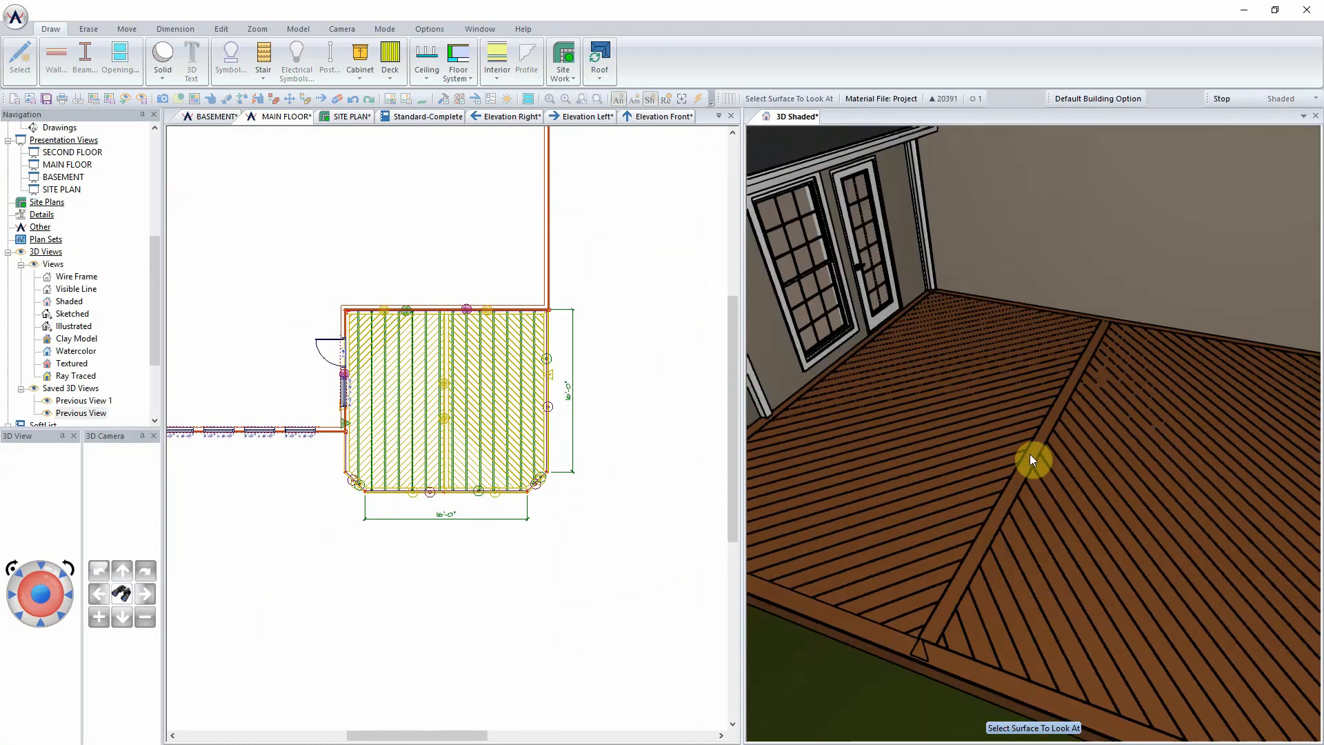
Adjust the middle parting board's outer end so it butts against the inner edge of the parting board along the 16'-0" side
left_click(451, 594)
scroll(452, 524, "up", 3)
scroll(446, 428, "up", 3)
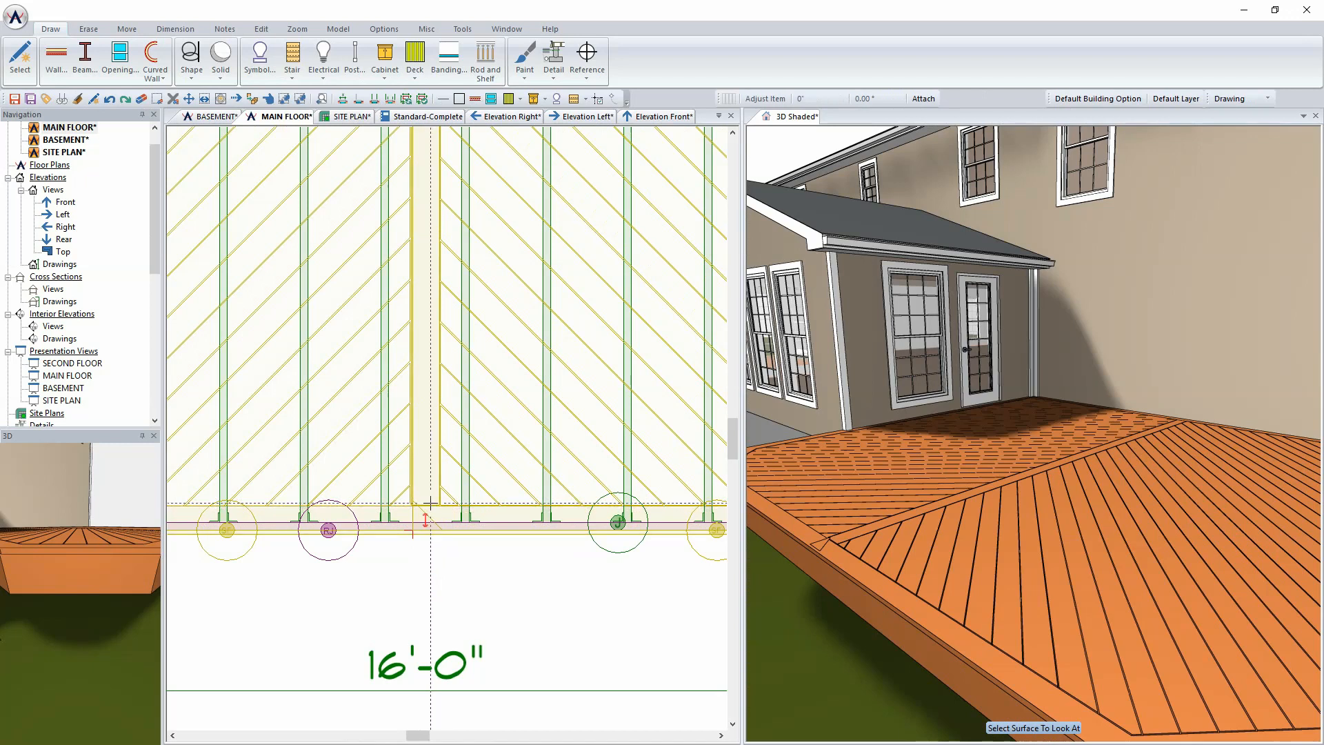
left_click(424, 433)
left_click(428, 433)
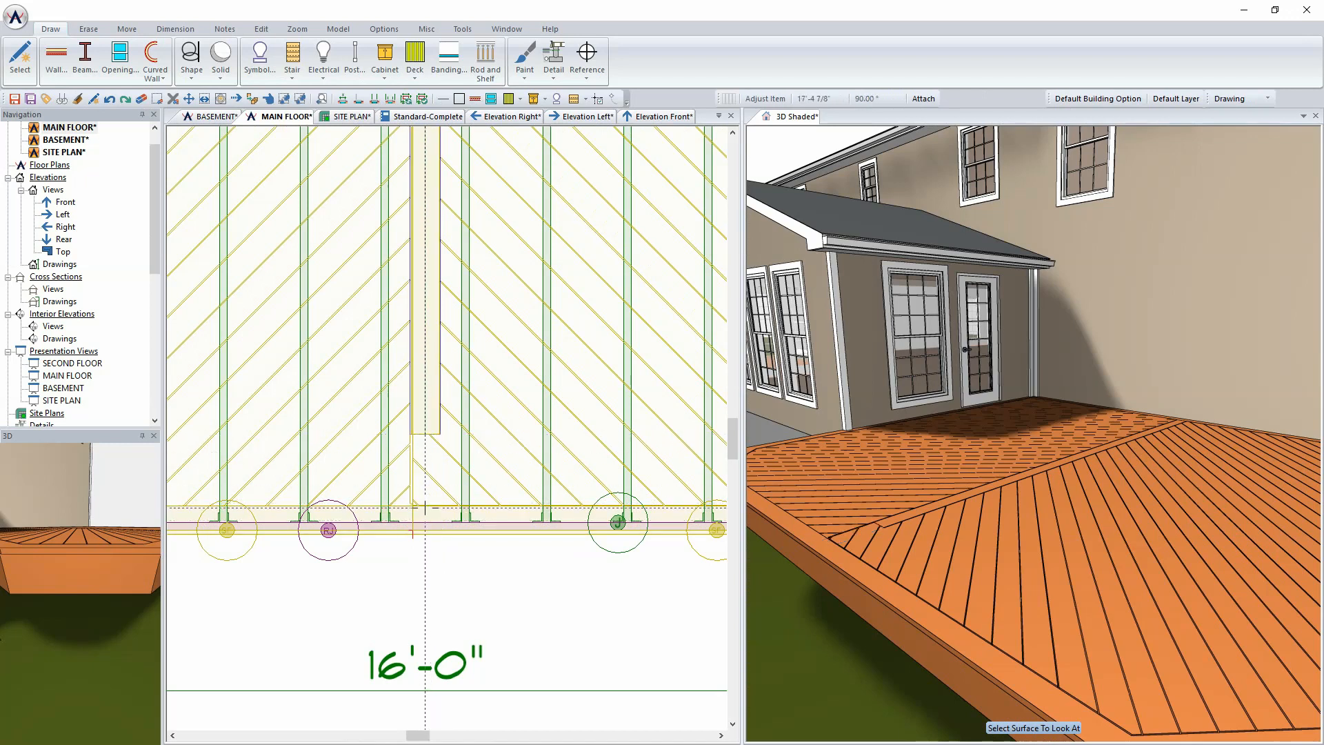
left_click(425, 505)
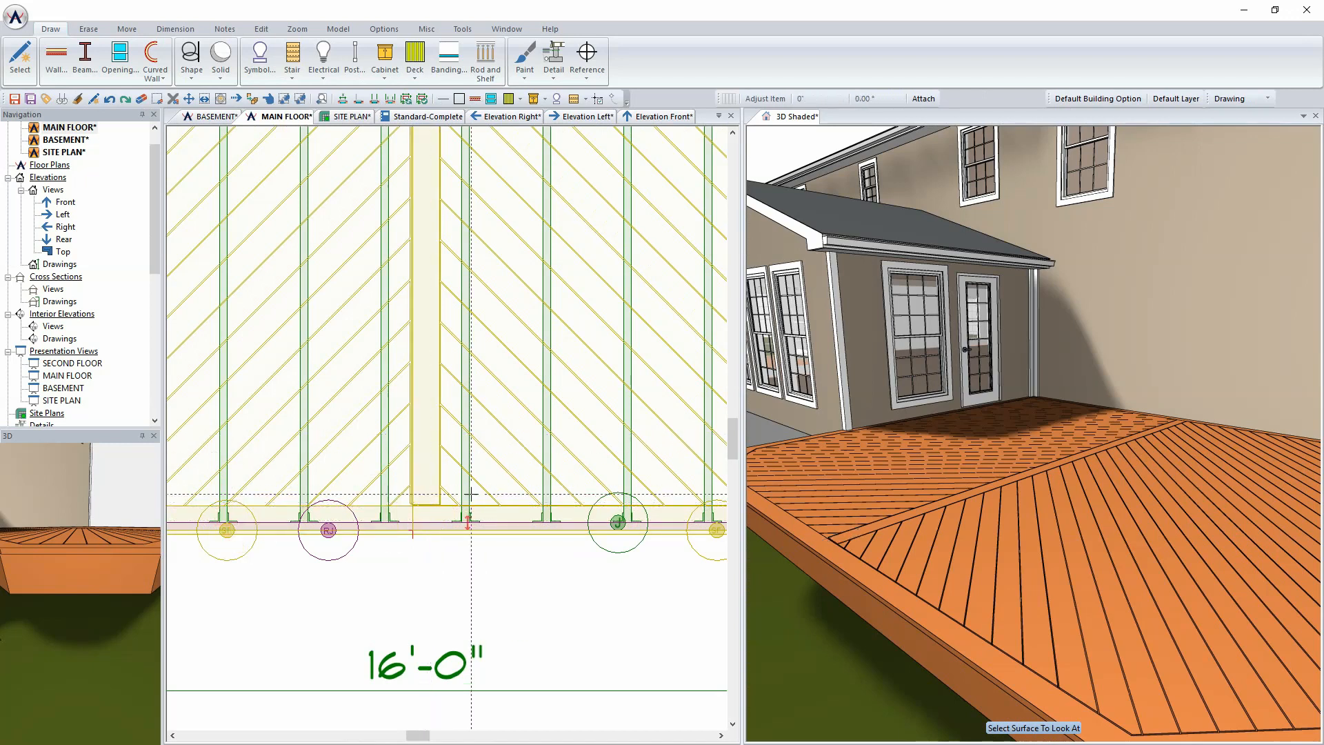
On the other deck, make the 9'-0" outer edge the deck surface's reference side and view the changed decking in 3D
scroll(446, 426, "down", 1)
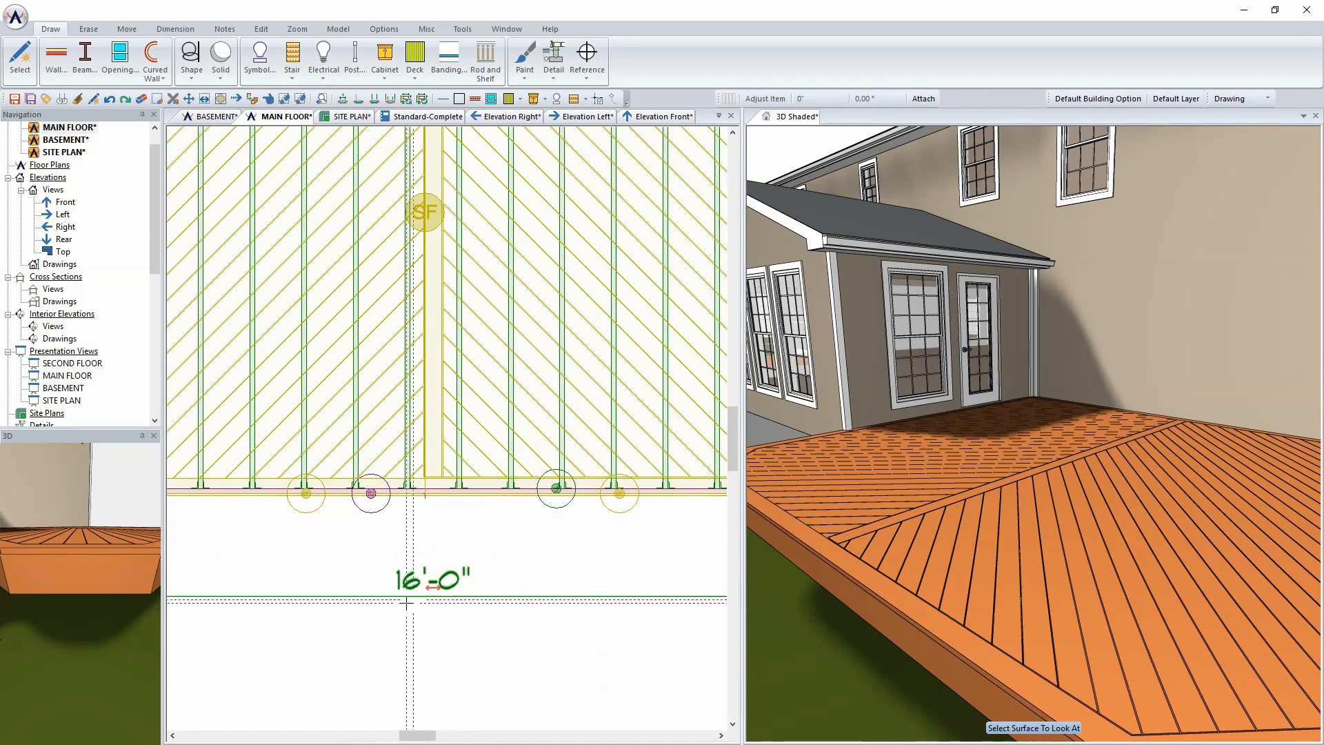
scroll(441, 338, "down", 5)
middle_click_drag(459, 352, 586, 390)
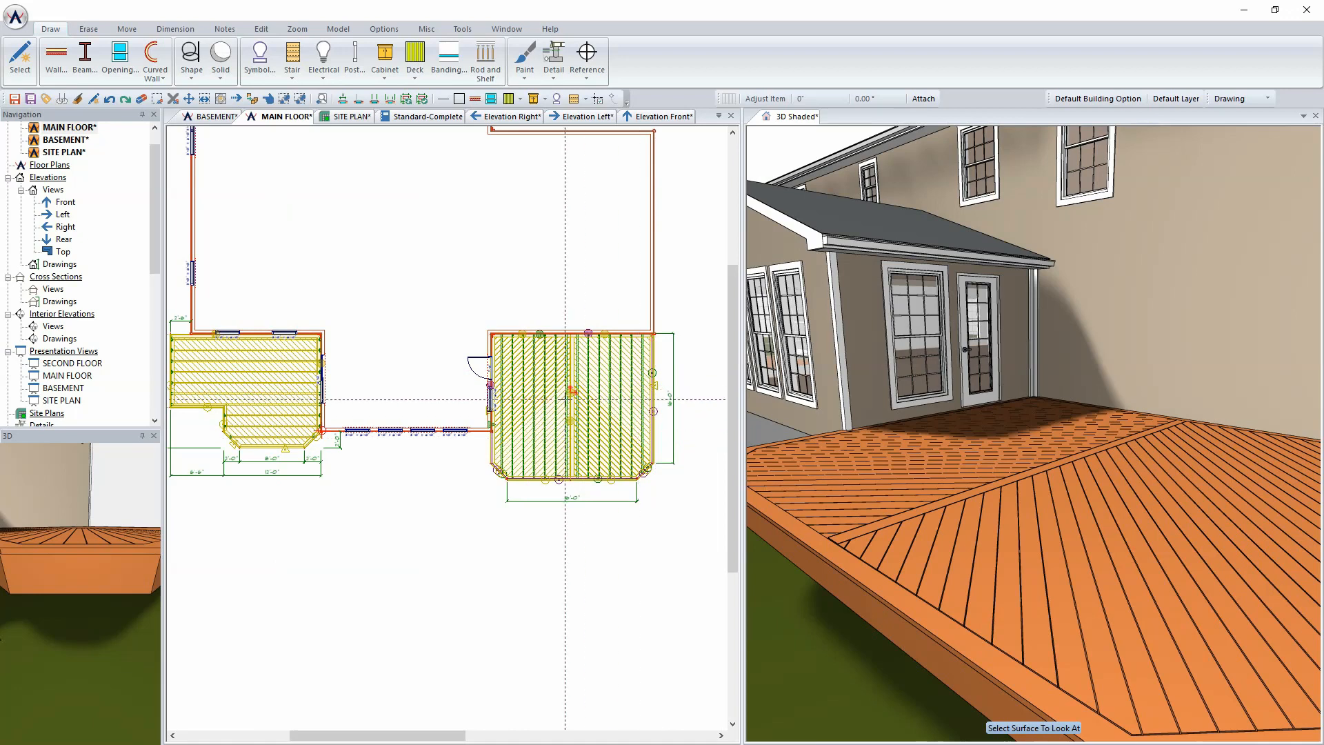
scroll(638, 401, "up", 3)
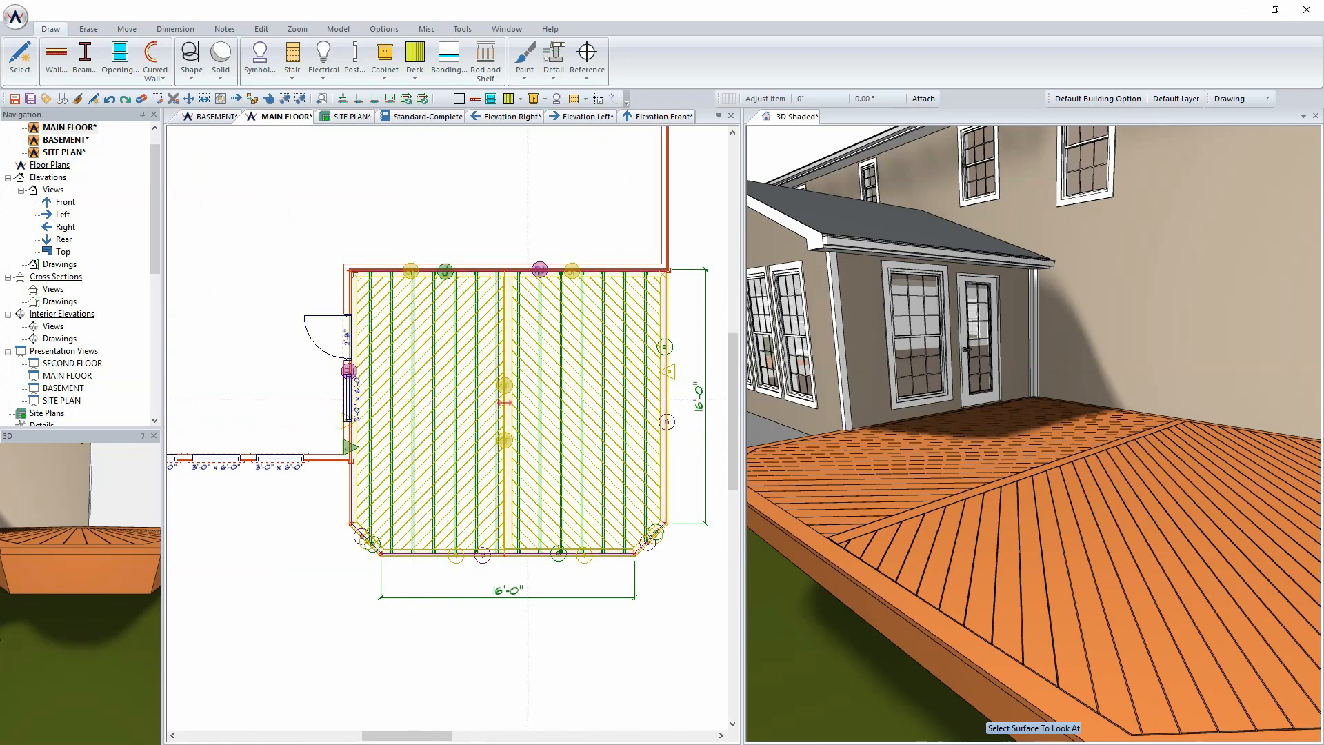
scroll(476, 438, "down", 3)
scroll(455, 438, "up", 3)
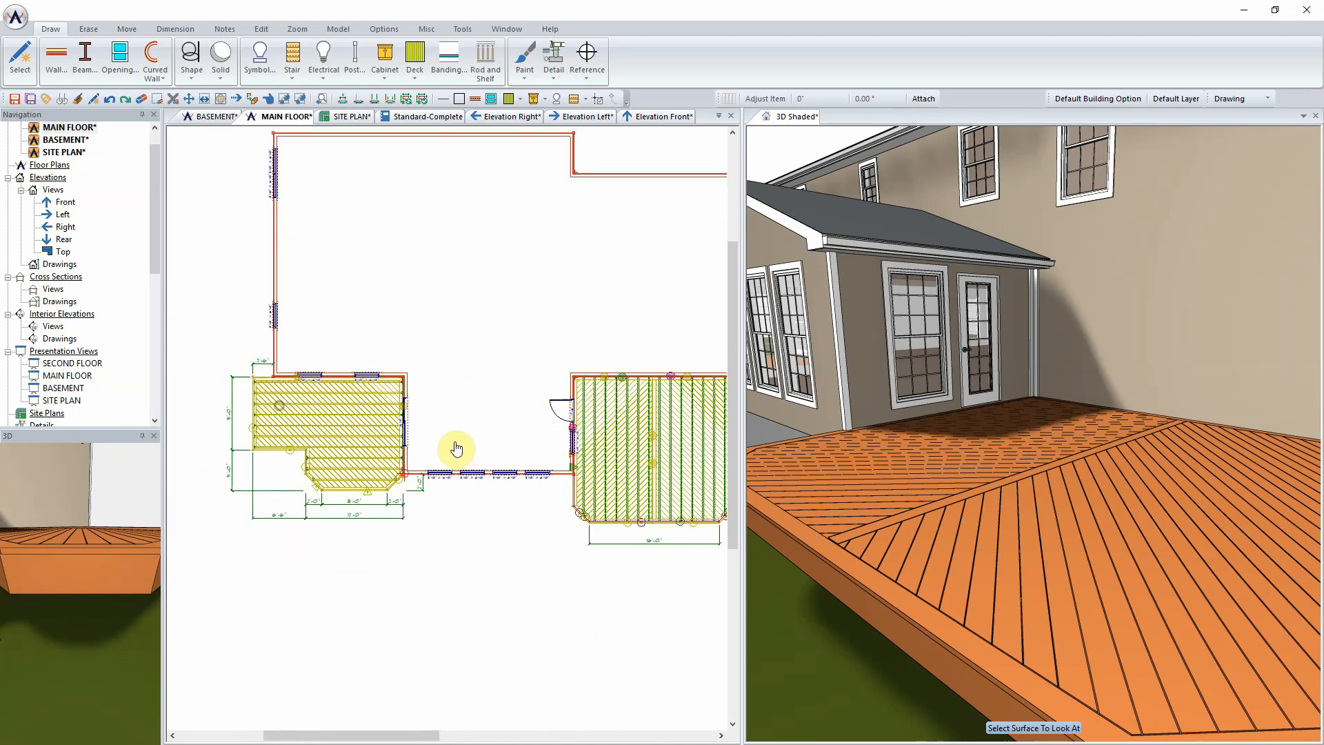
scroll(448, 424, "up", 2)
scroll(287, 432, "up", 1)
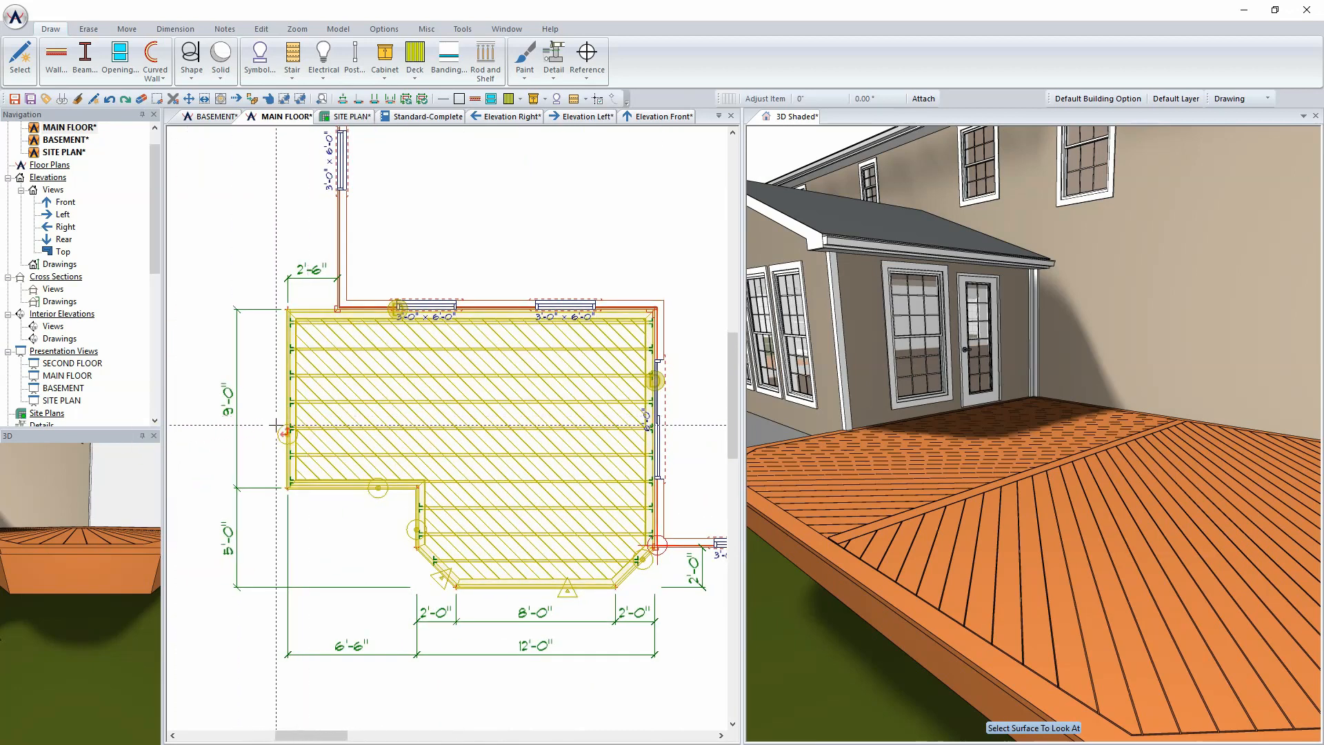
right_click(283, 433)
mouse_move(340, 447)
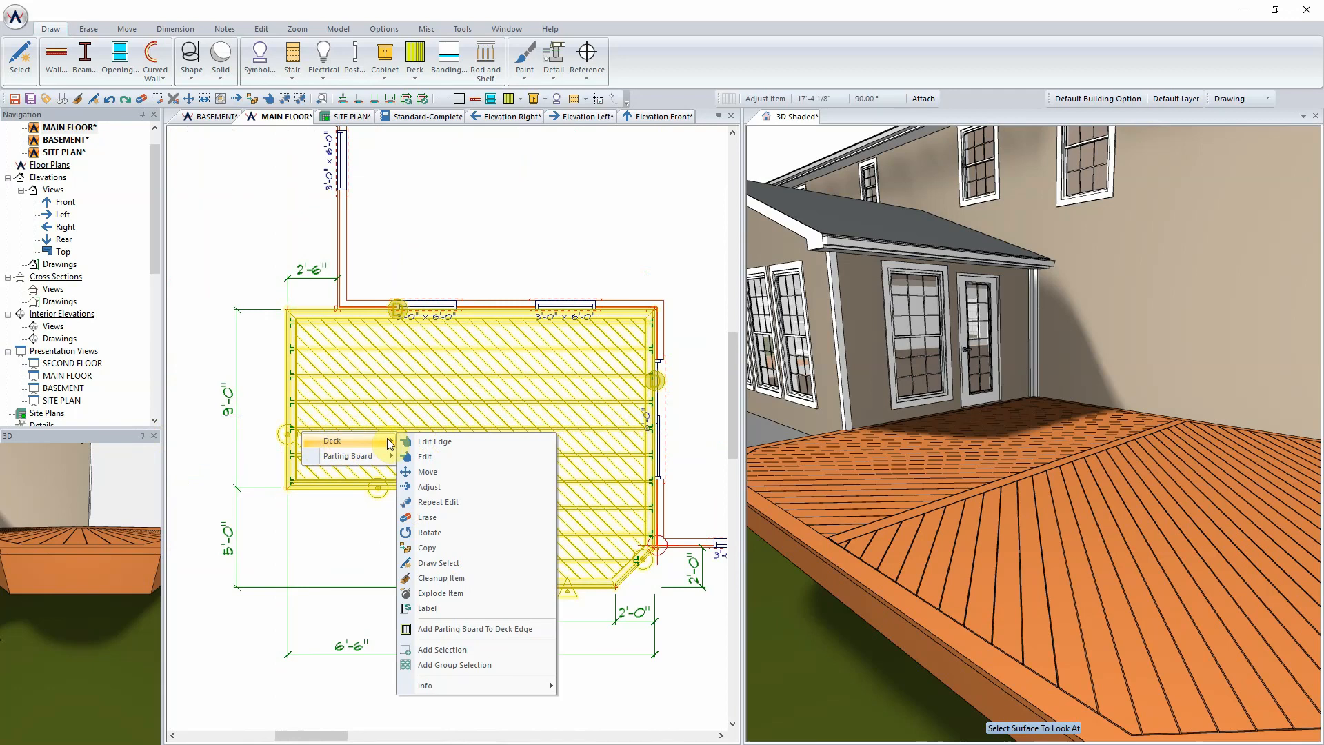
left_click(435, 442)
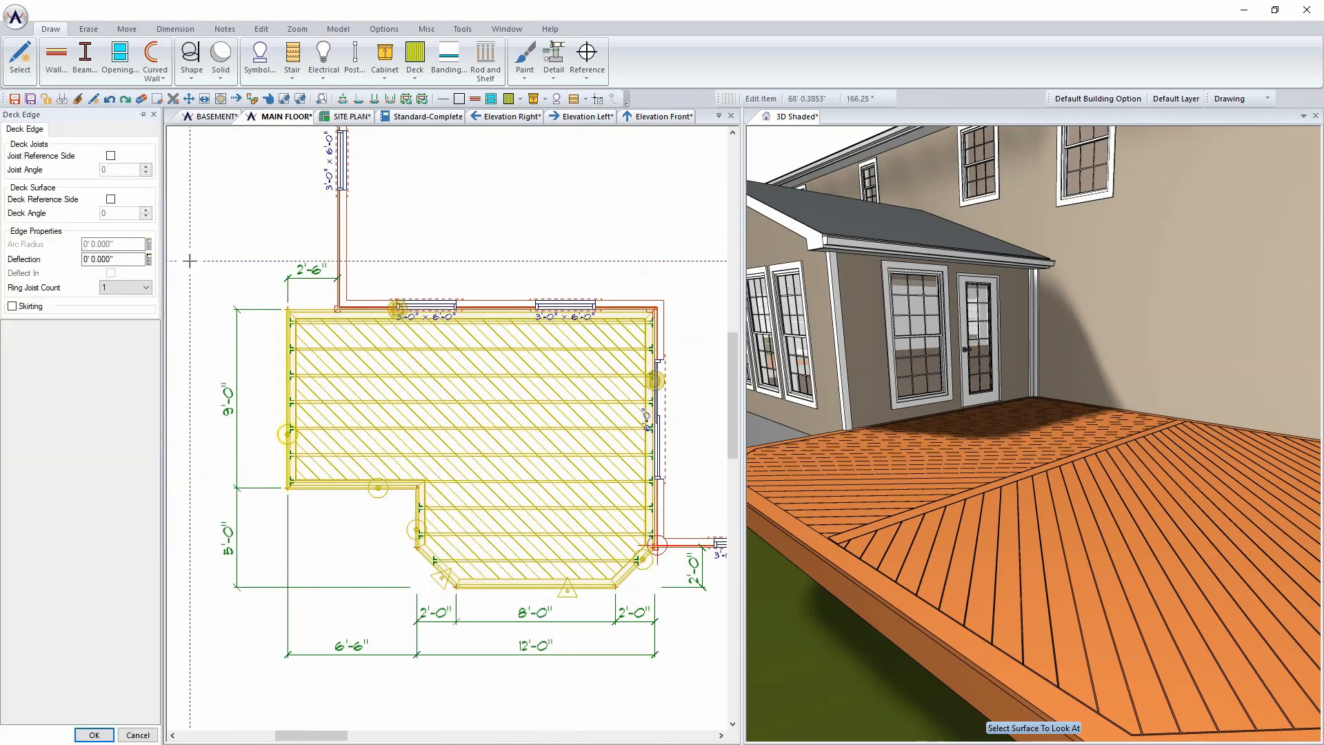
left_click(110, 200)
left_click(92, 734)
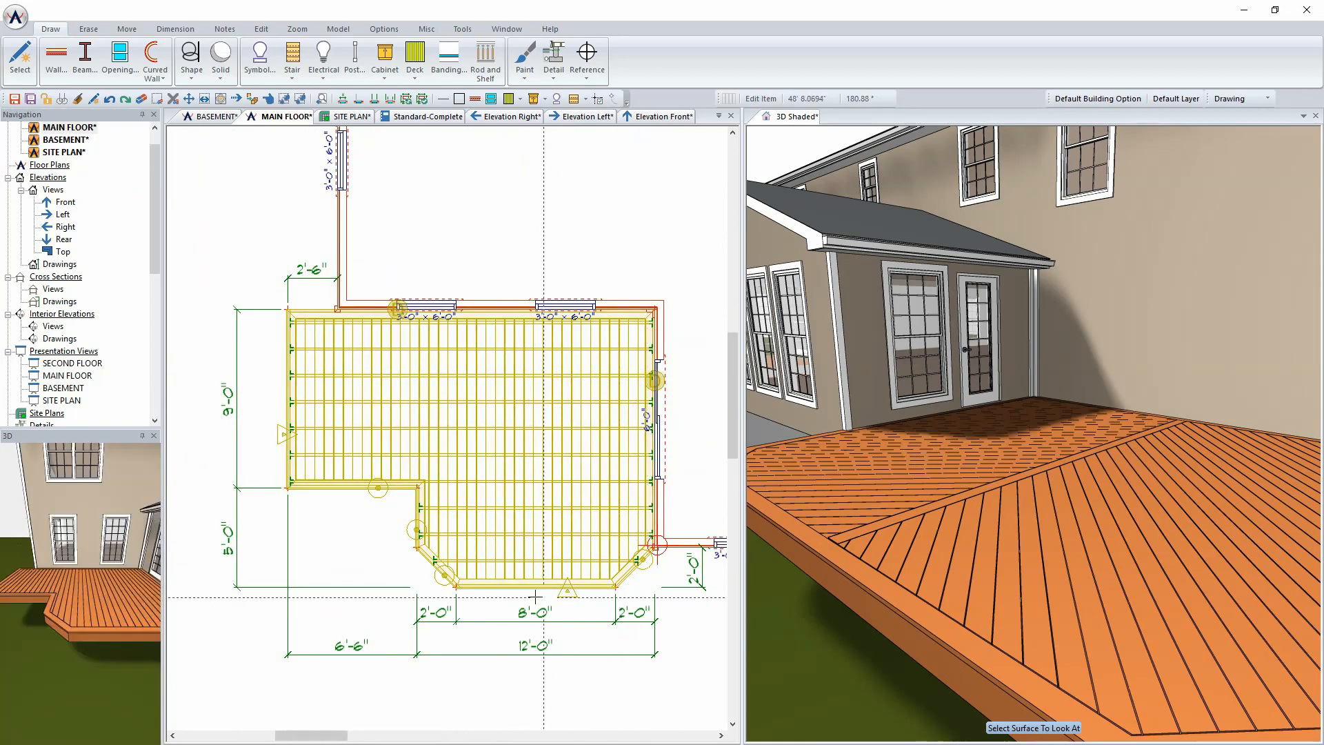
left_click(791, 119)
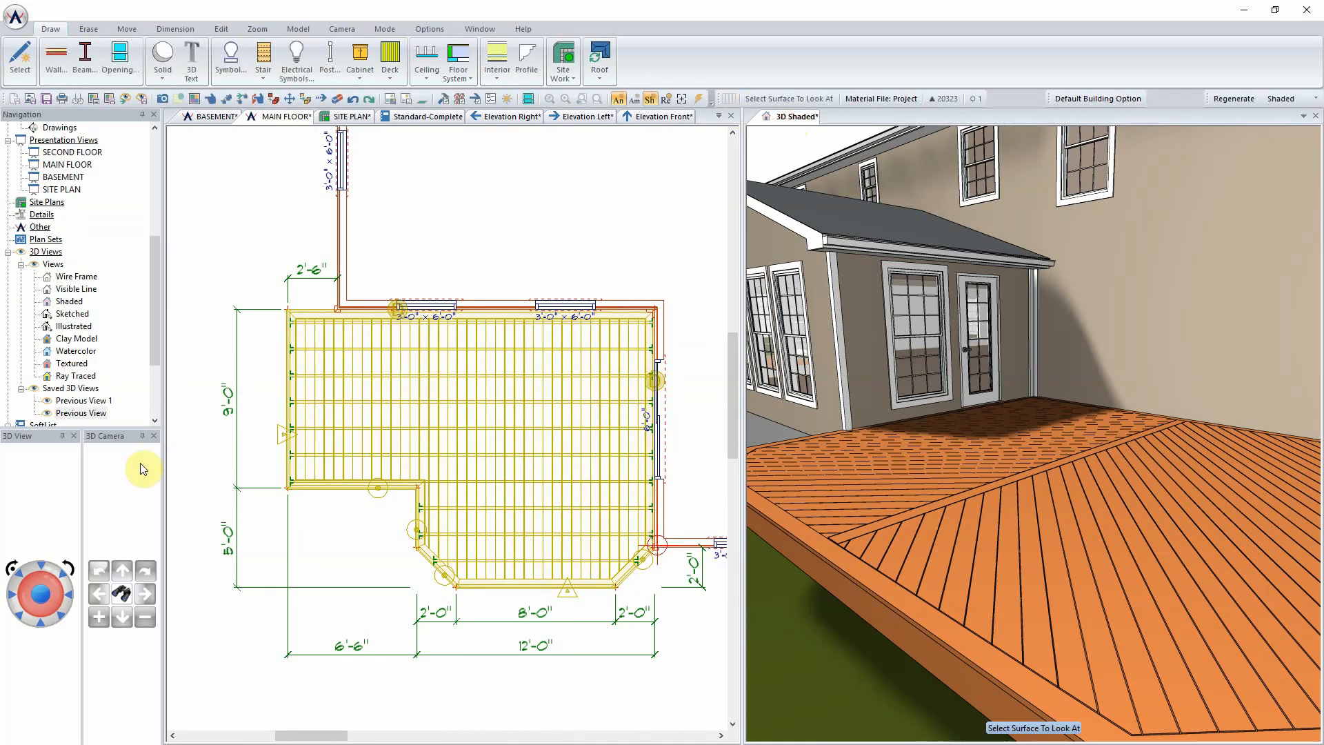
left_click(39, 622)
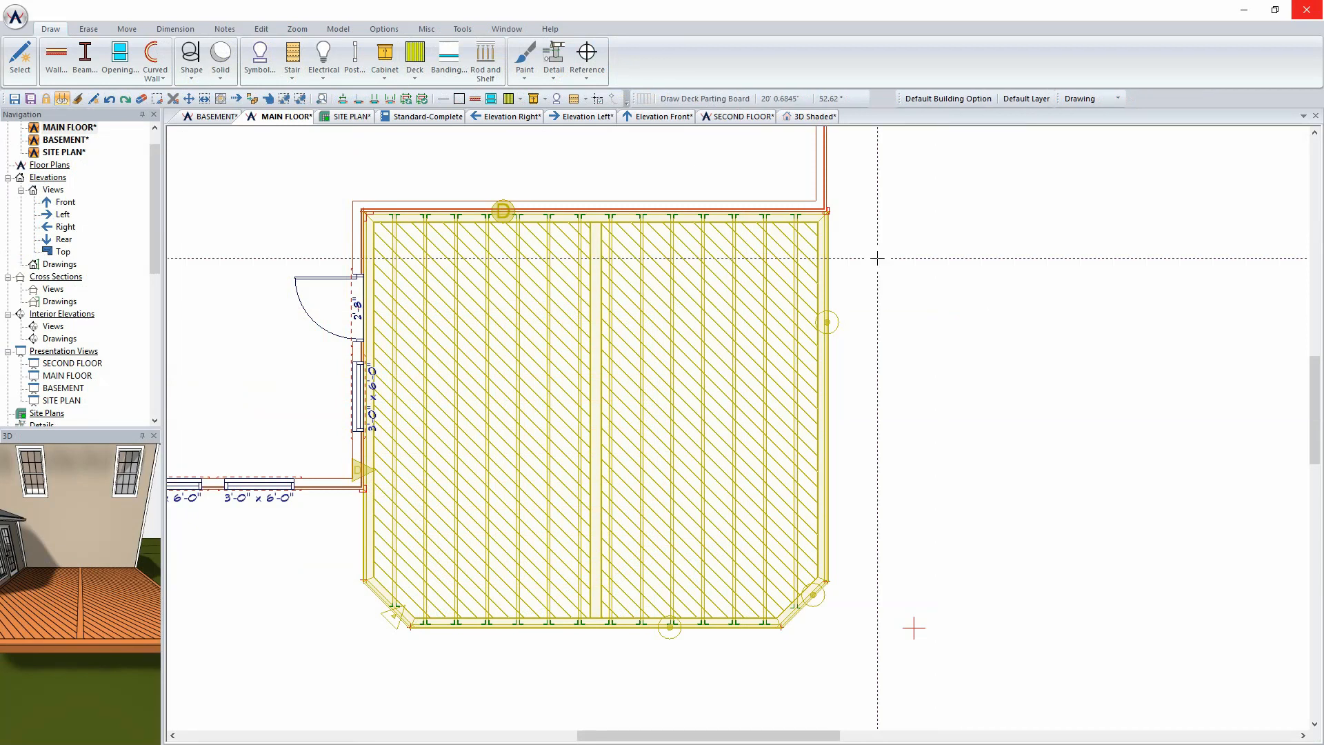
Explode the deck with the middle parting board into components, and explode its diagonal surface into separate halves
left_click(424, 29)
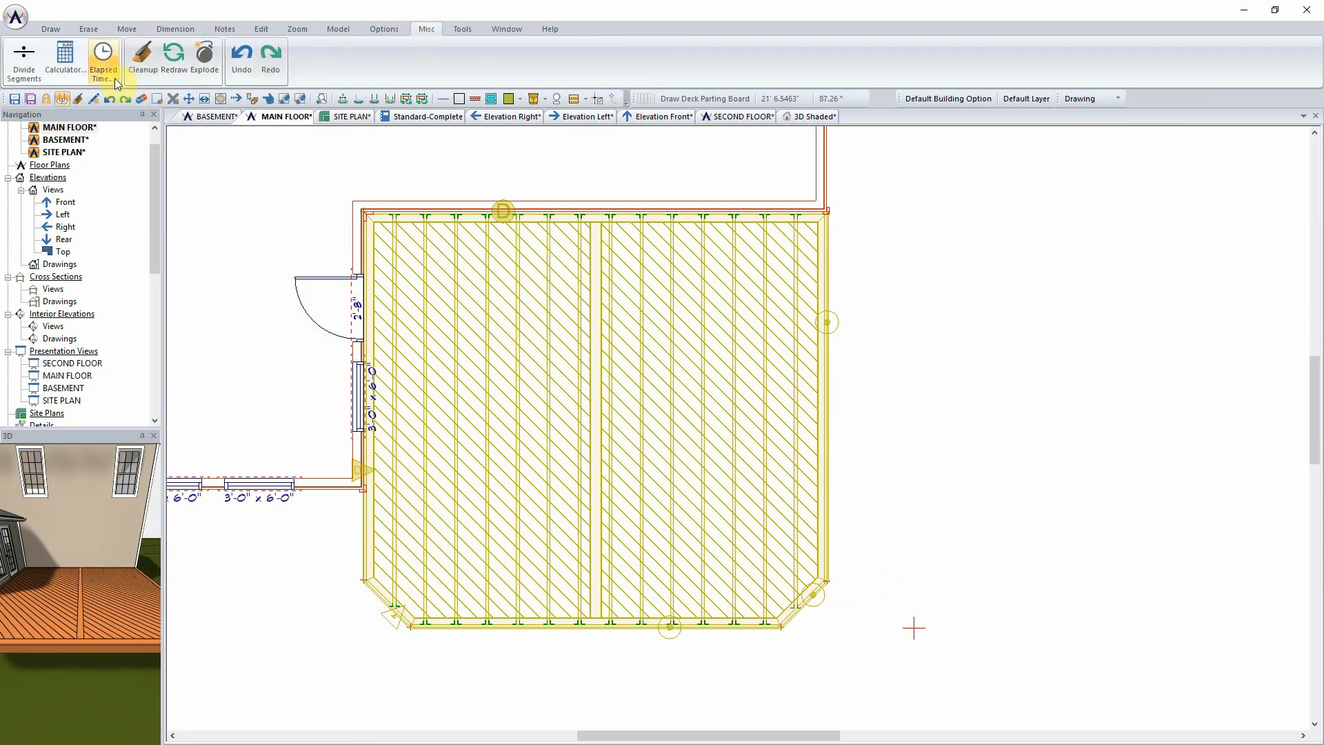
left_click(204, 66)
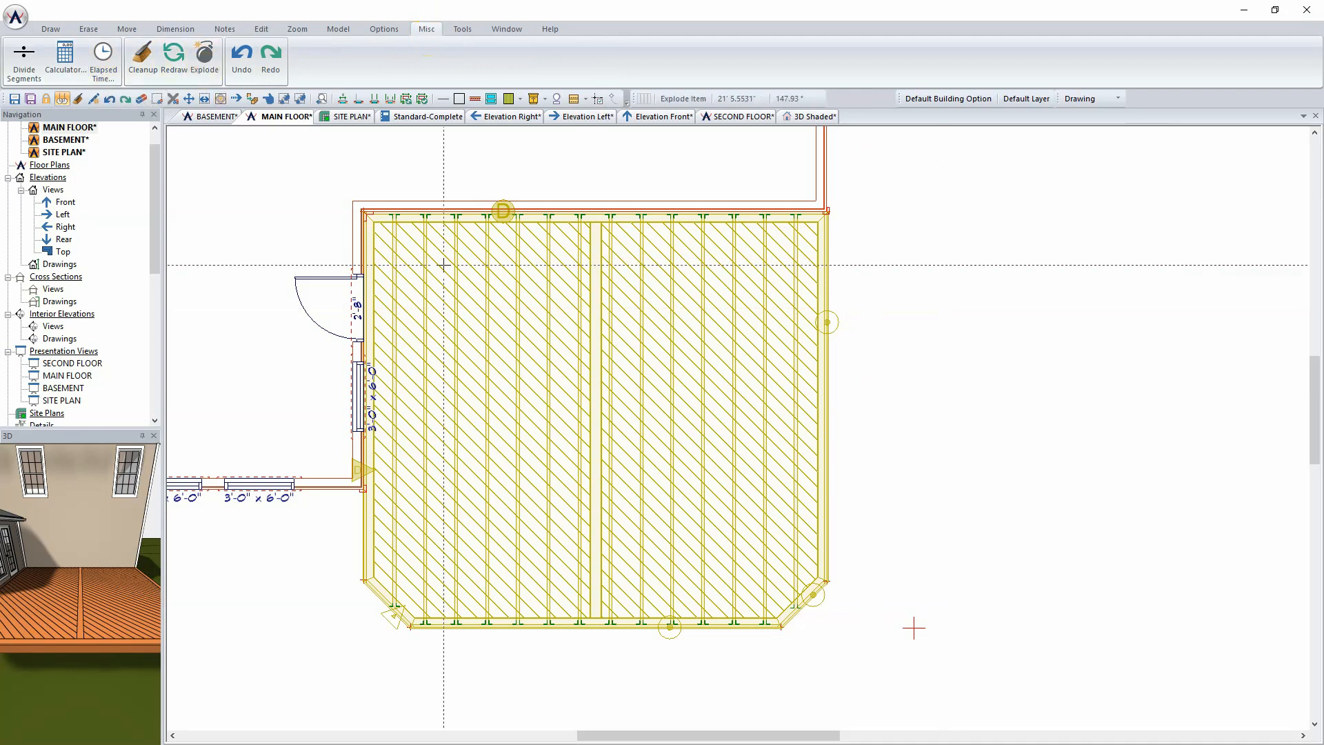
left_click(653, 406)
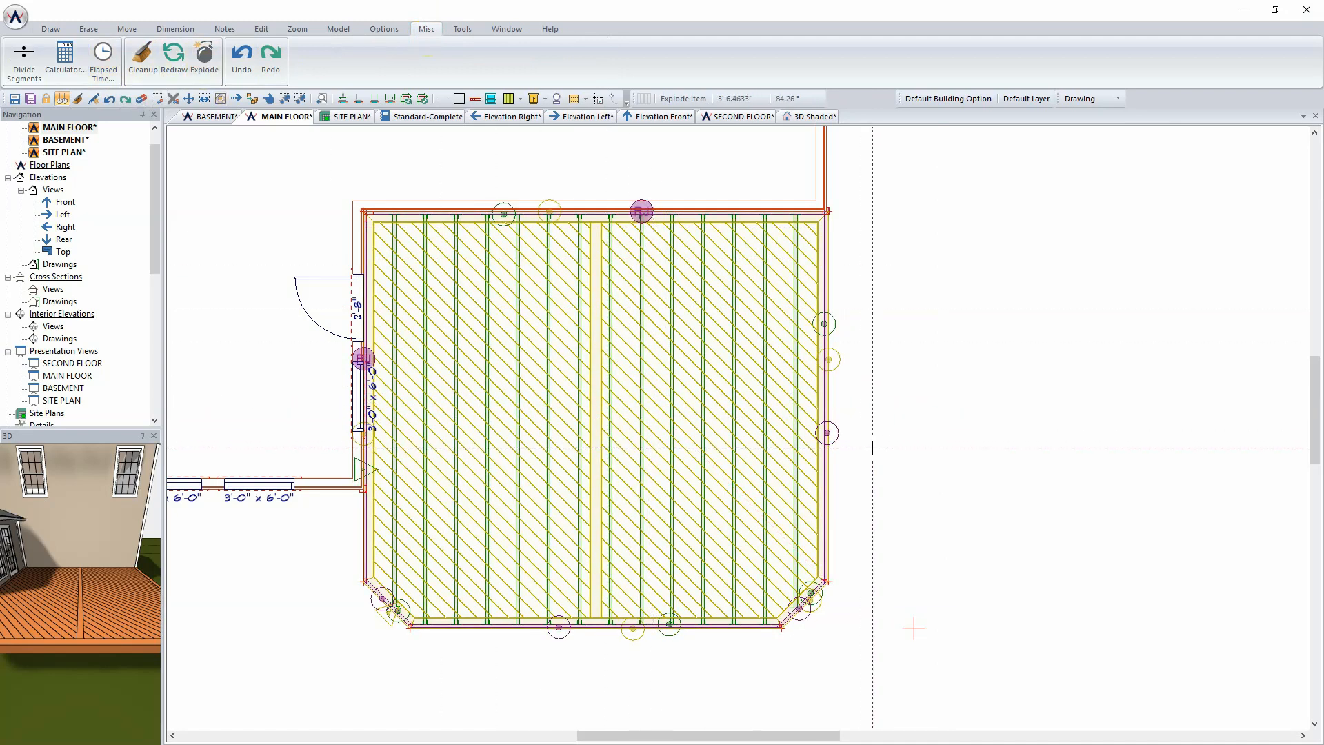
left_click(657, 433)
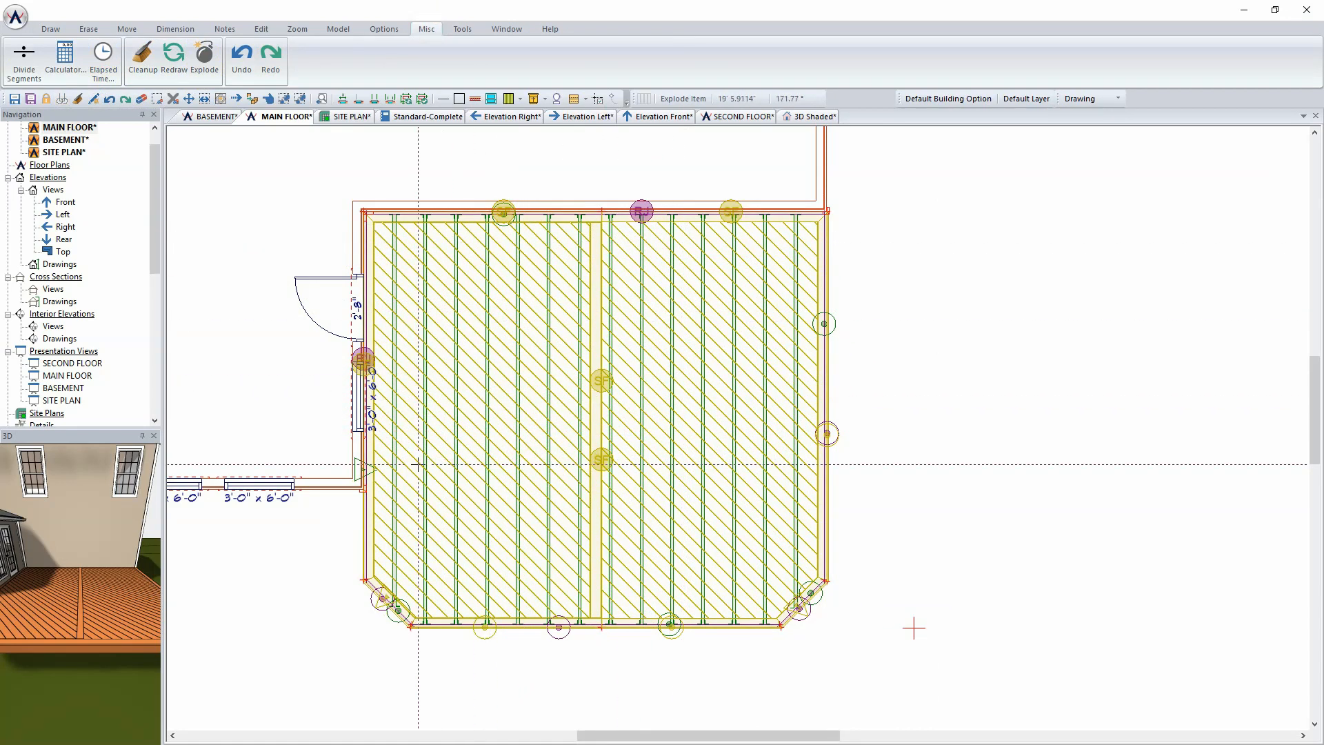
Make the house-wall edge the reference side of the deck surface's door-side half and set its decking angle to 45
right_click(370, 469)
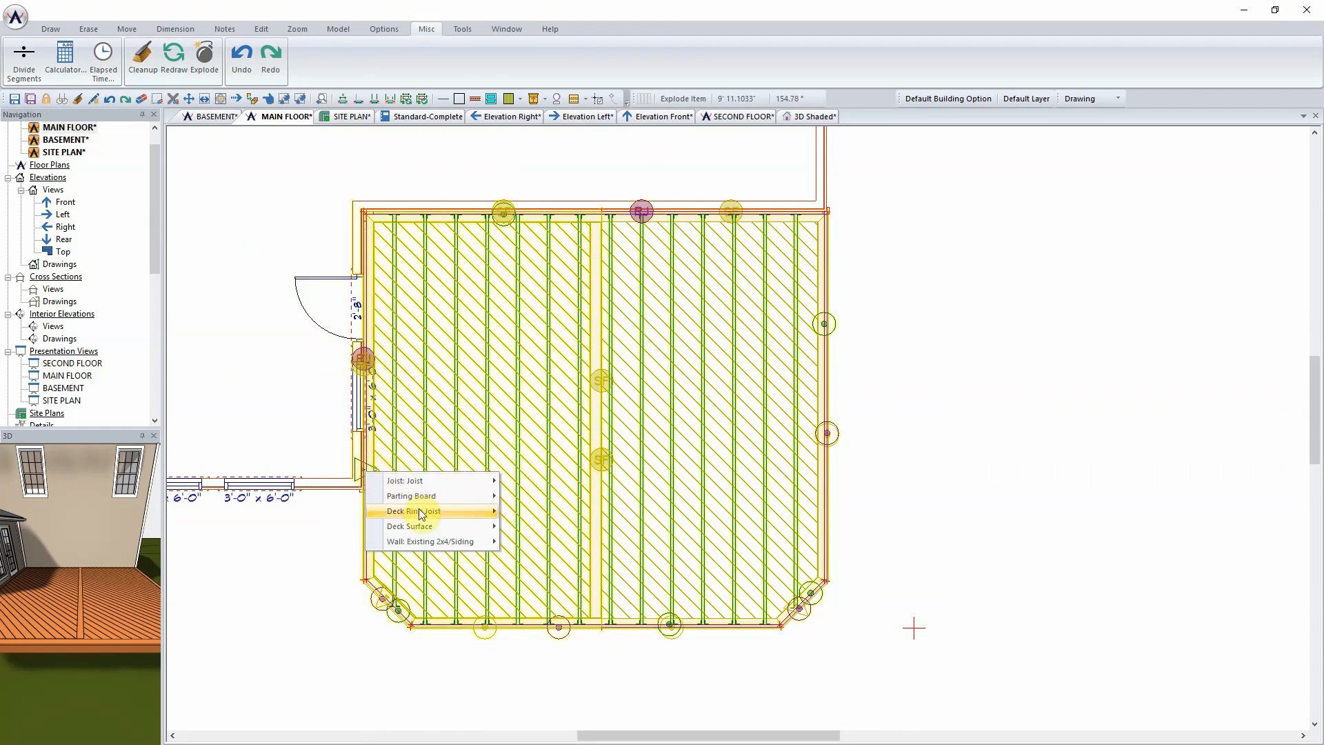
mouse_move(422, 525)
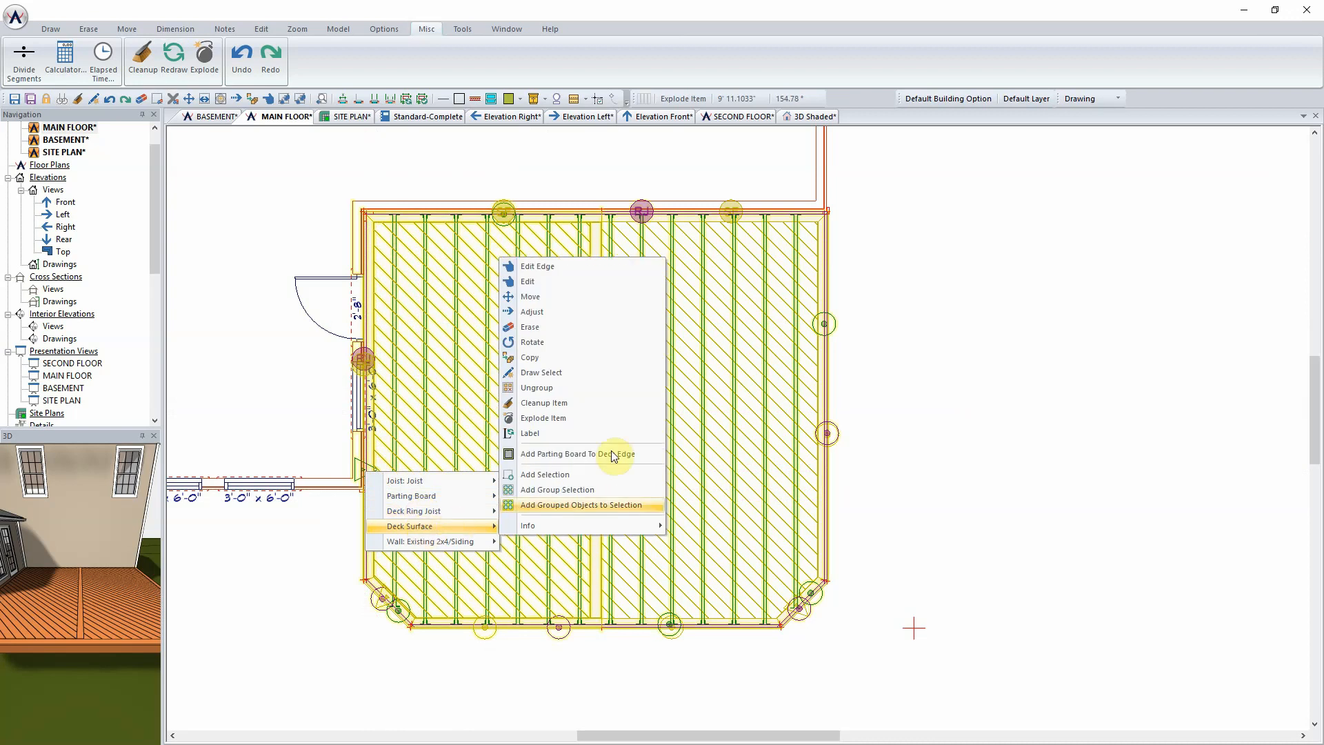
left_click(587, 267)
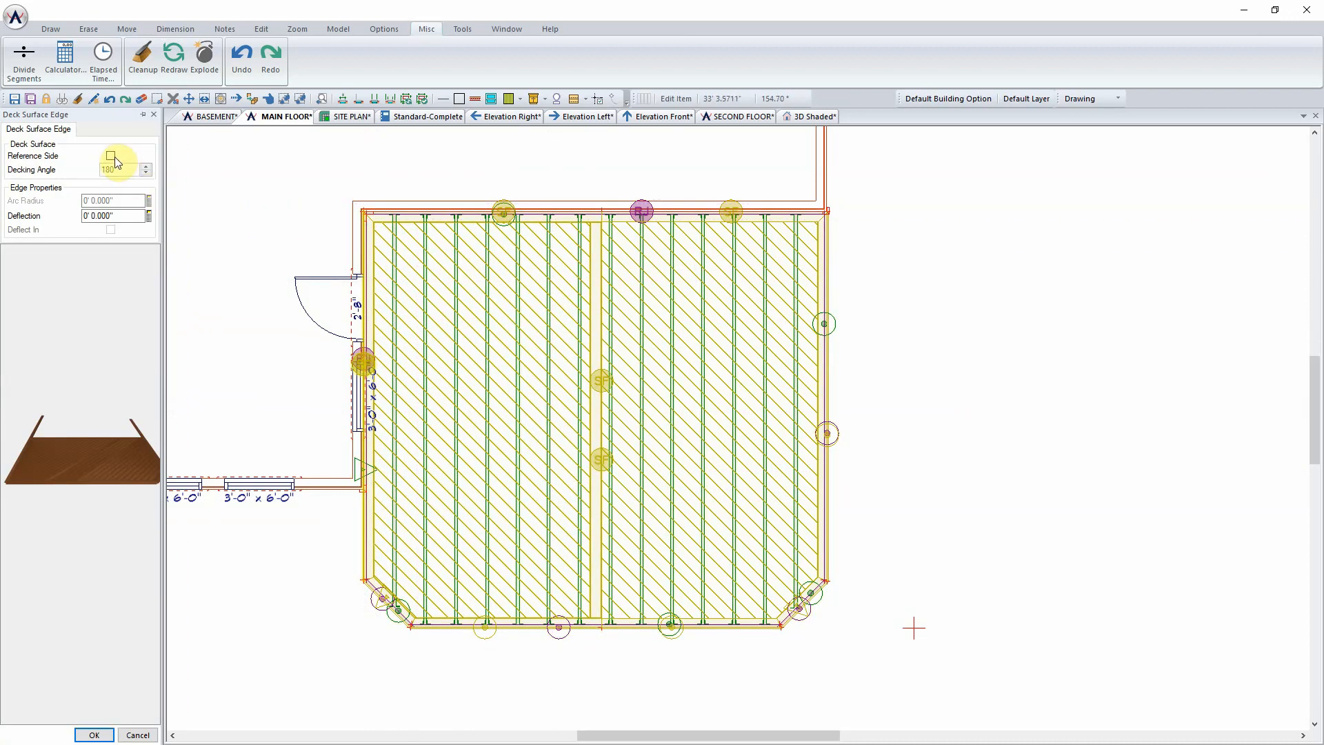
left_click(110, 156)
double_click(120, 169)
type("45")
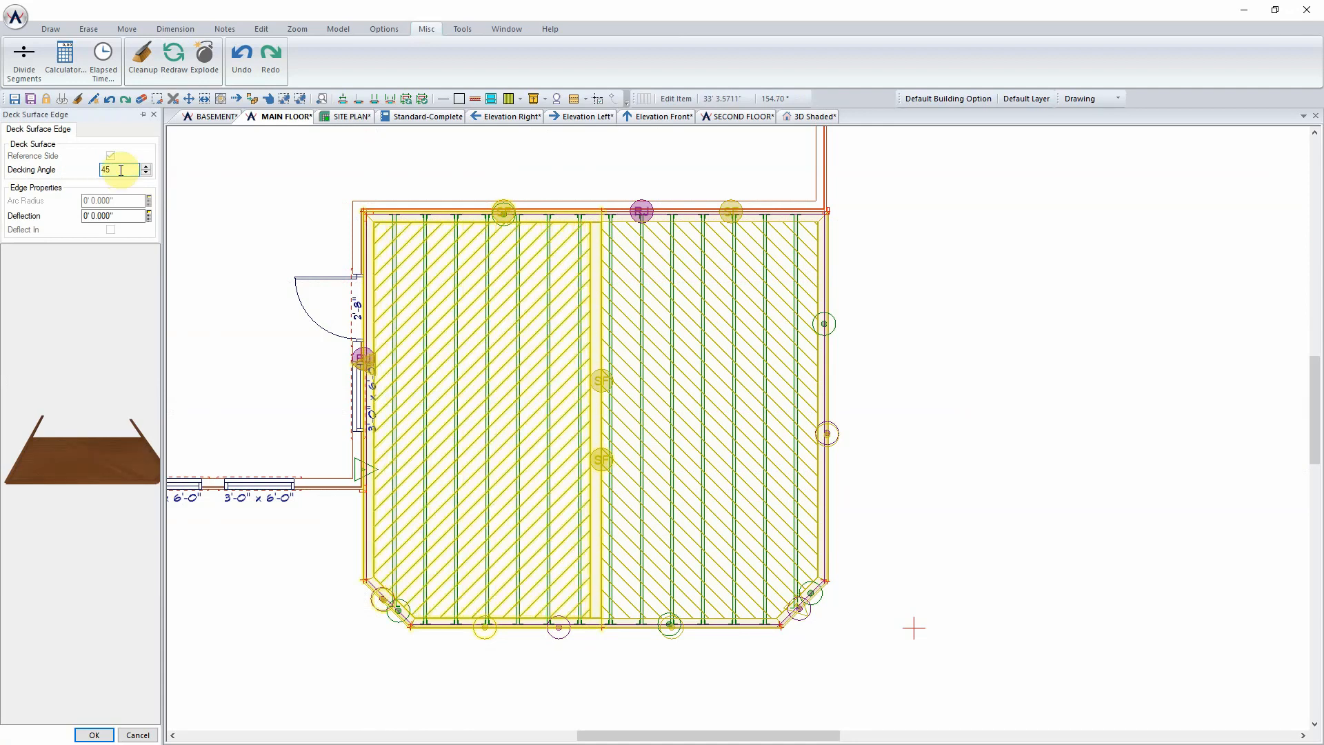
left_click(92, 735)
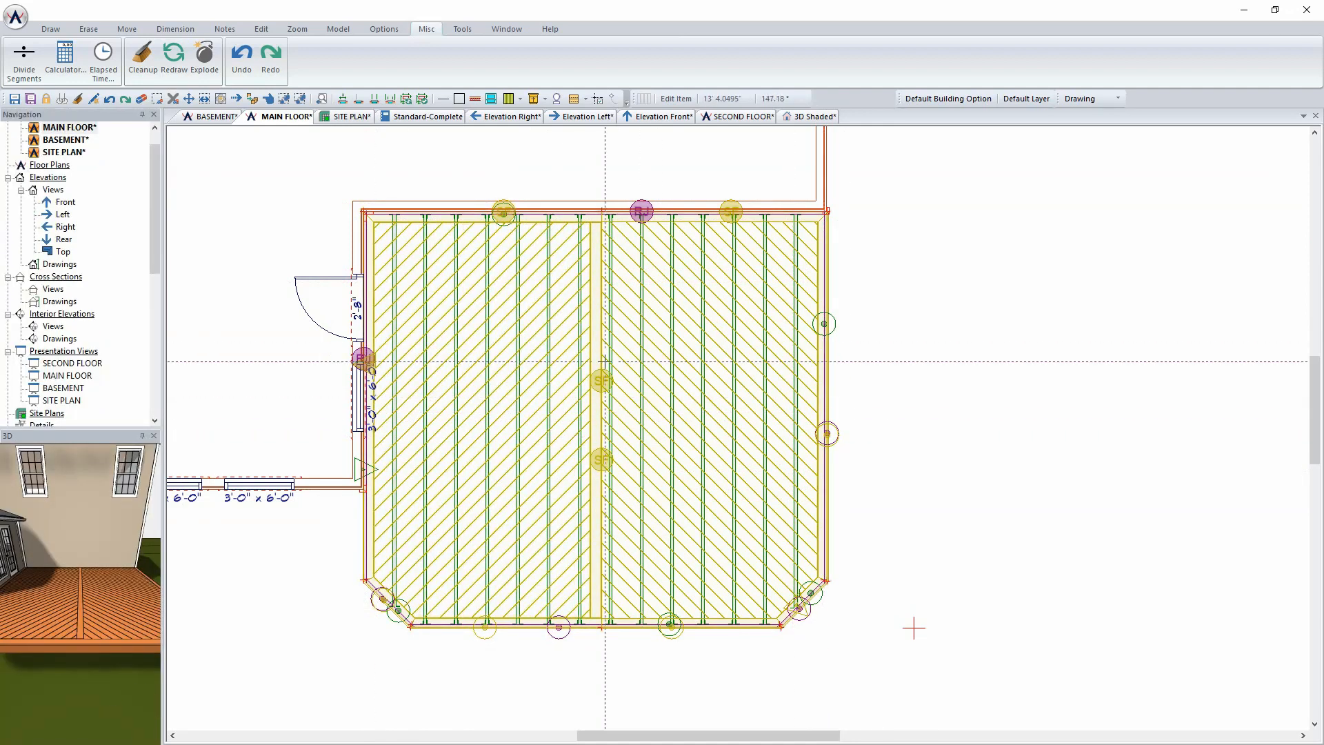
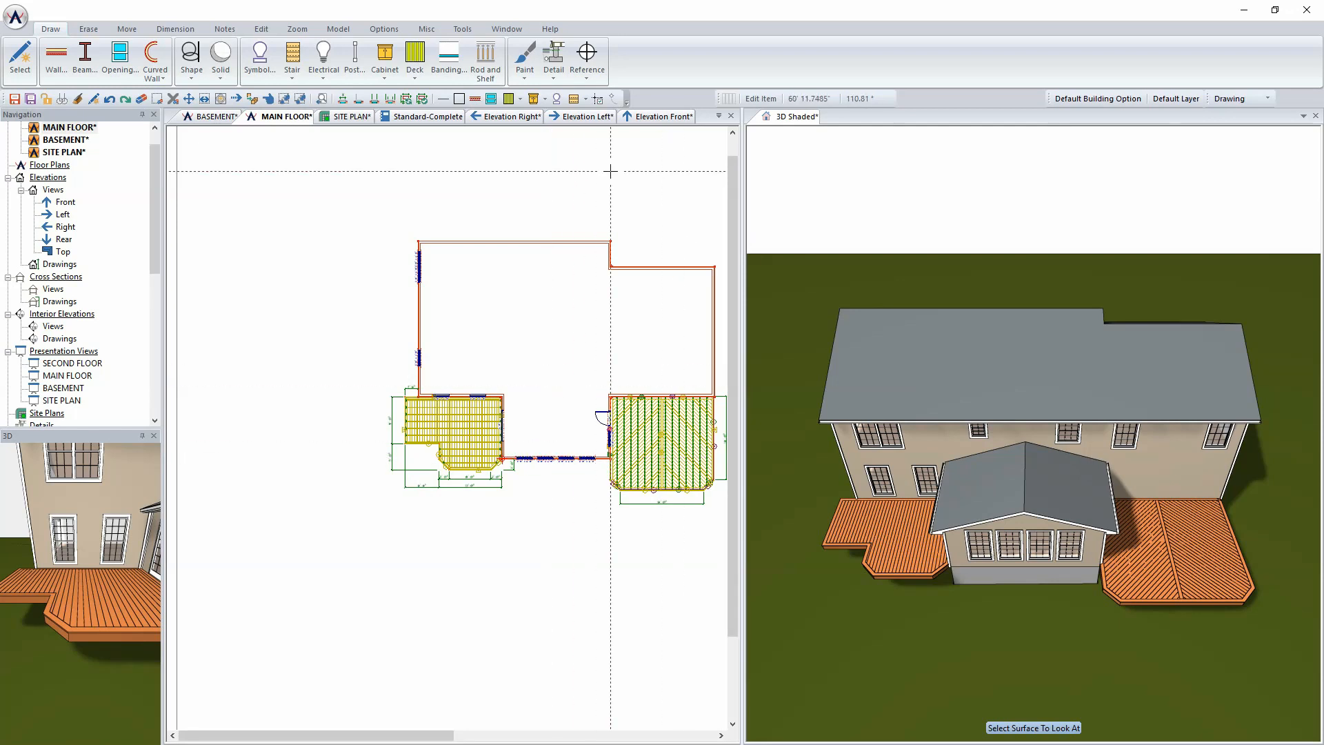
Start a deck beam for the deck with the 12'-0" section, using the 2 - 2x10 Pressure Treated type
scroll(452, 459, "up", 3)
scroll(447, 427, "up", 1)
middle_click_drag(408, 453, 366, 456)
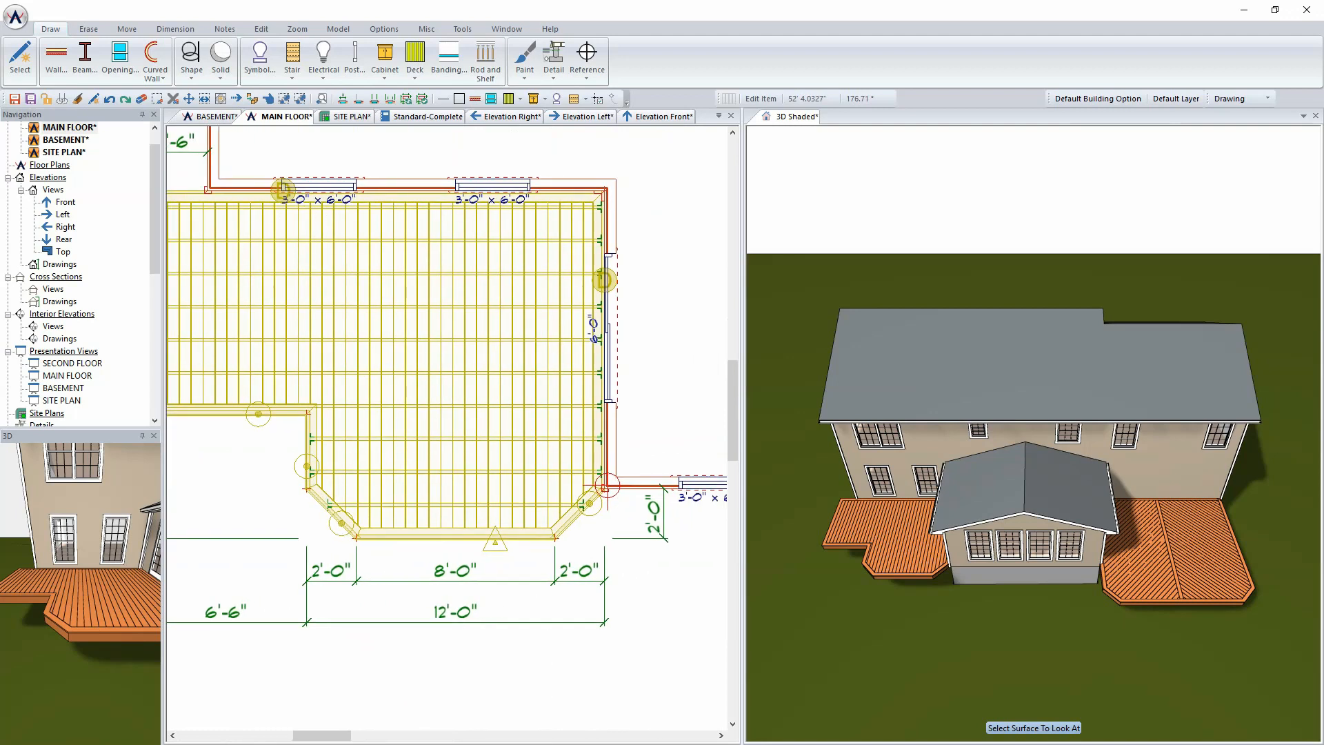
left_click(408, 62)
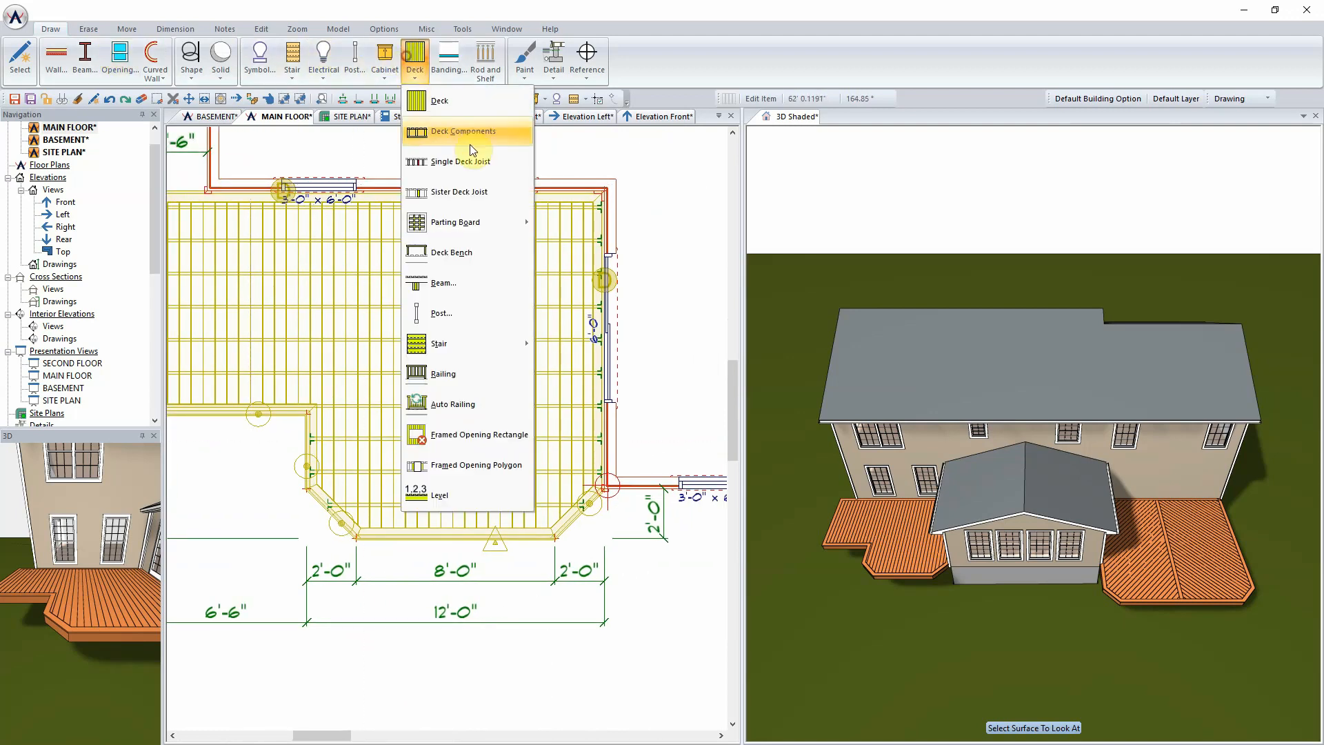
left_click(468, 284)
left_click_drag(526, 316, 730, 171)
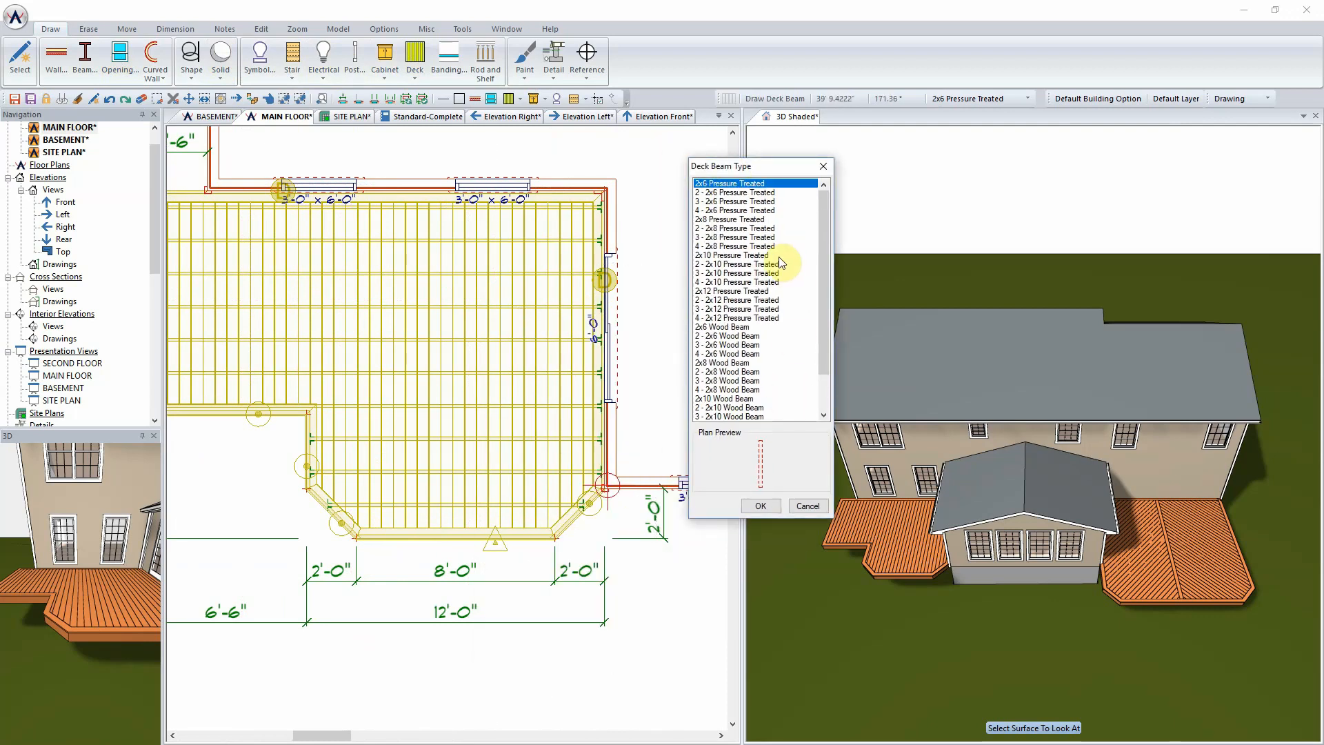
left_click_drag(826, 272, 830, 195)
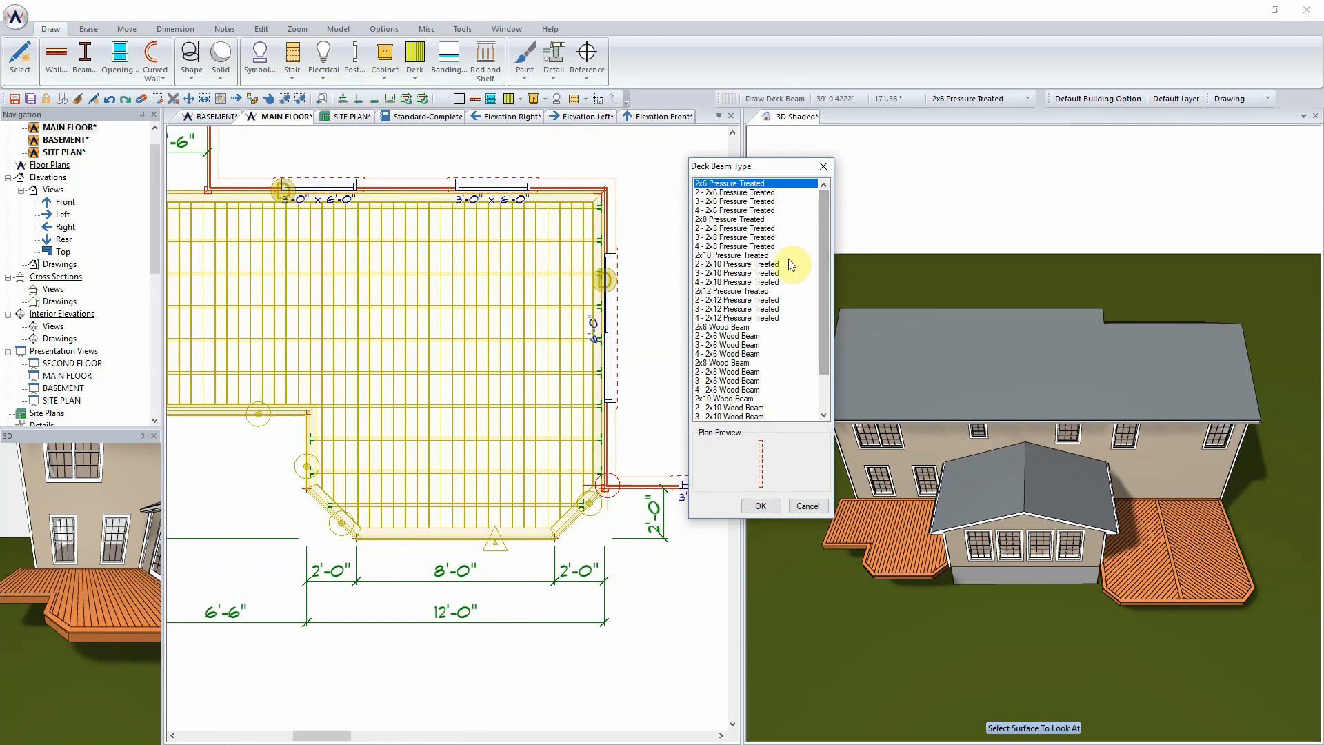
left_click(737, 266)
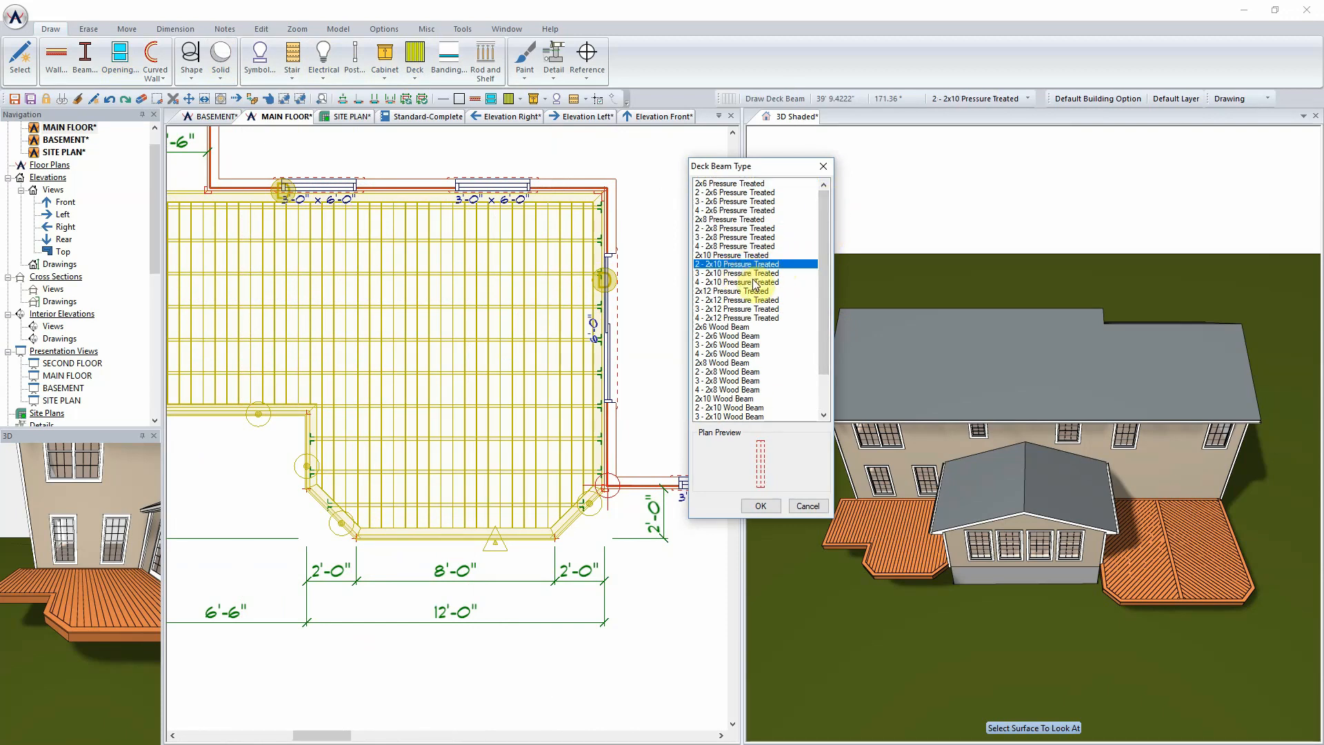
left_click(760, 505)
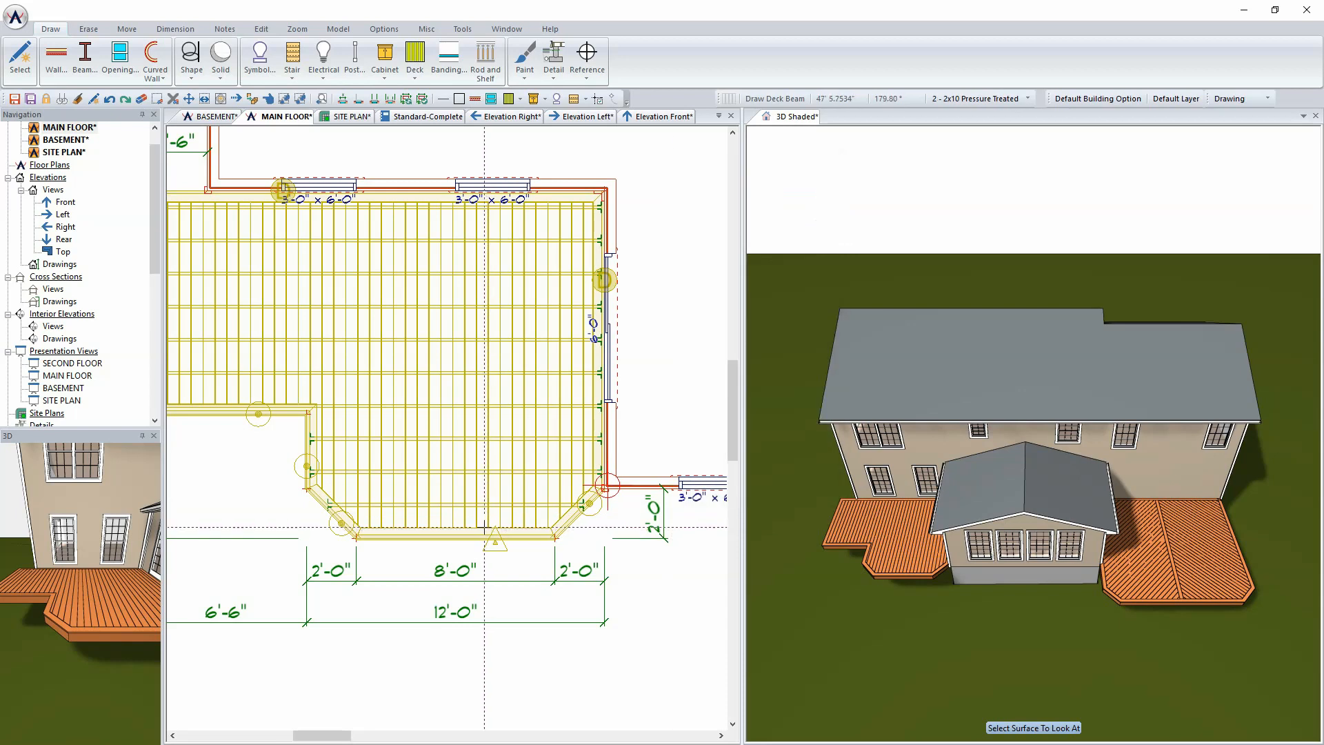
Draw the beam across the 12'-0" section between the inner ends of the angled corners, and view it from below deck level in 3D
scroll(469, 593, "up", 3)
middle_click_drag(399, 384, 478, 396)
scroll(479, 396, "down", 1)
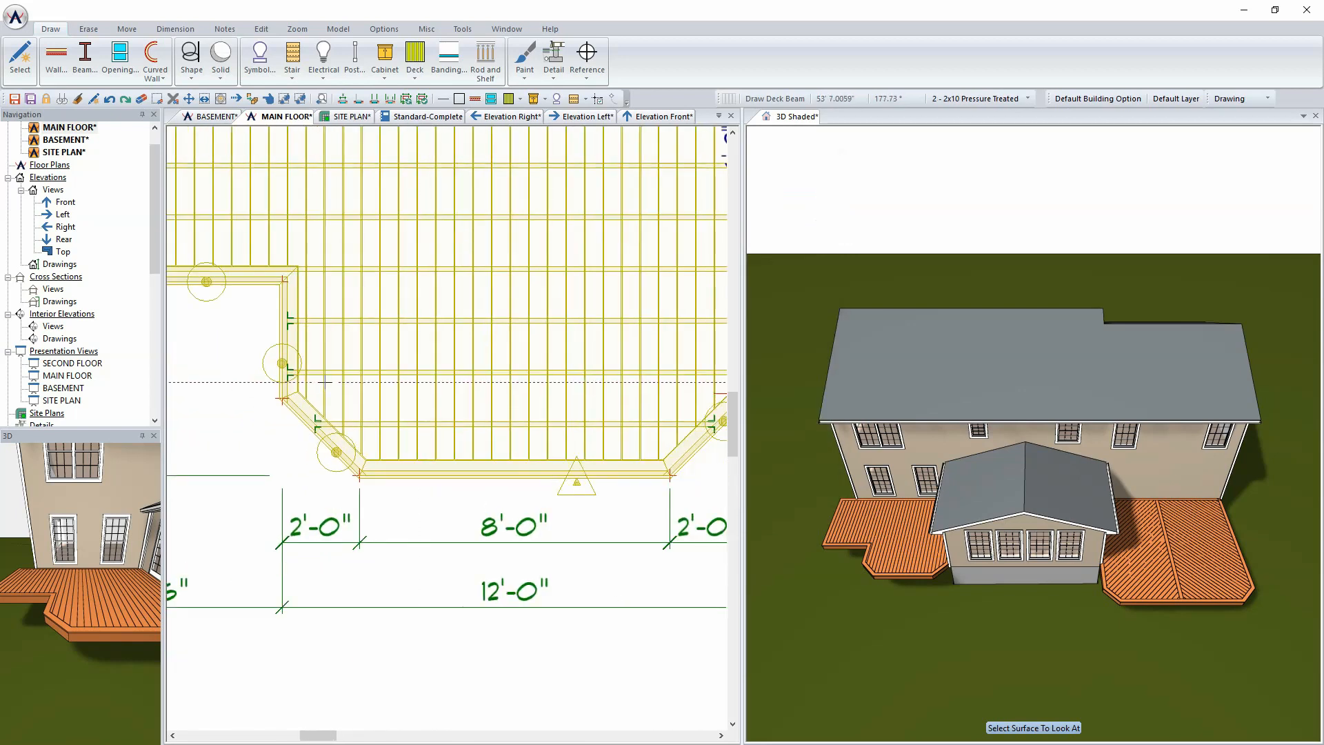
left_click(285, 395)
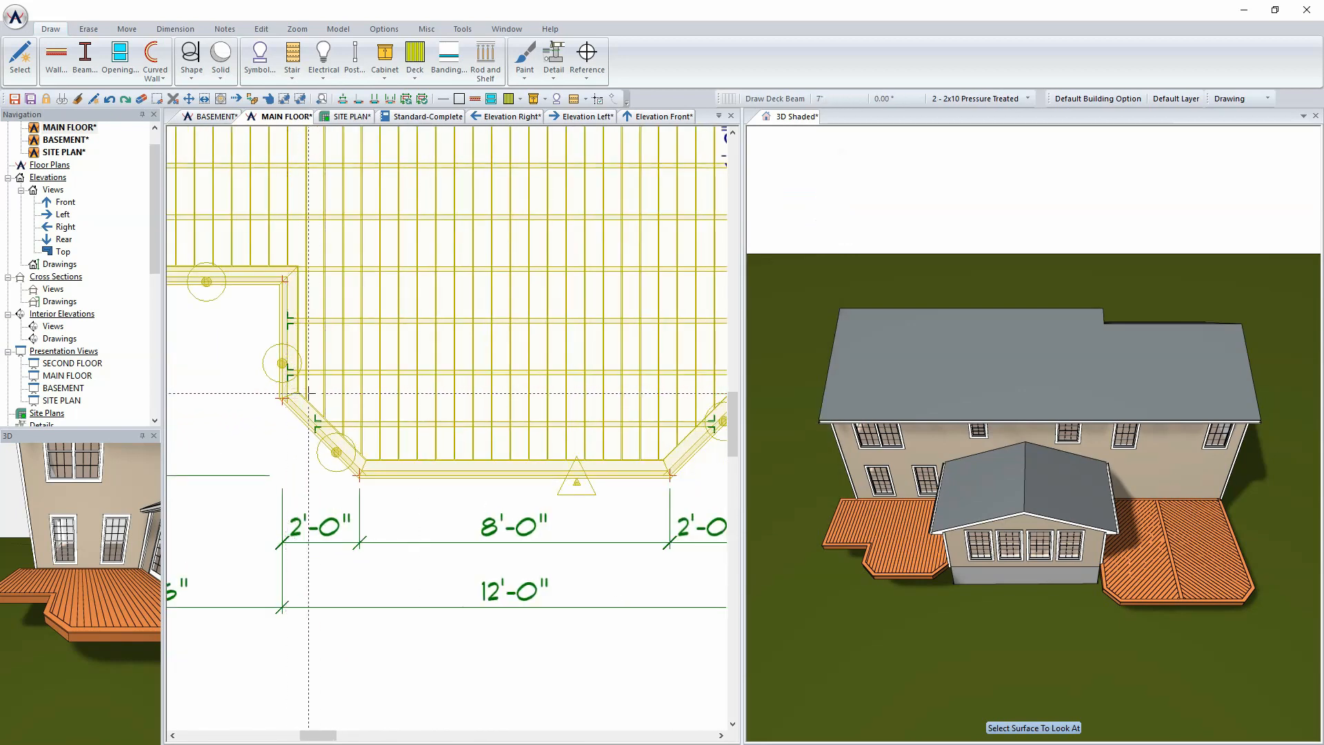
middle_click_drag(642, 393, 527, 393)
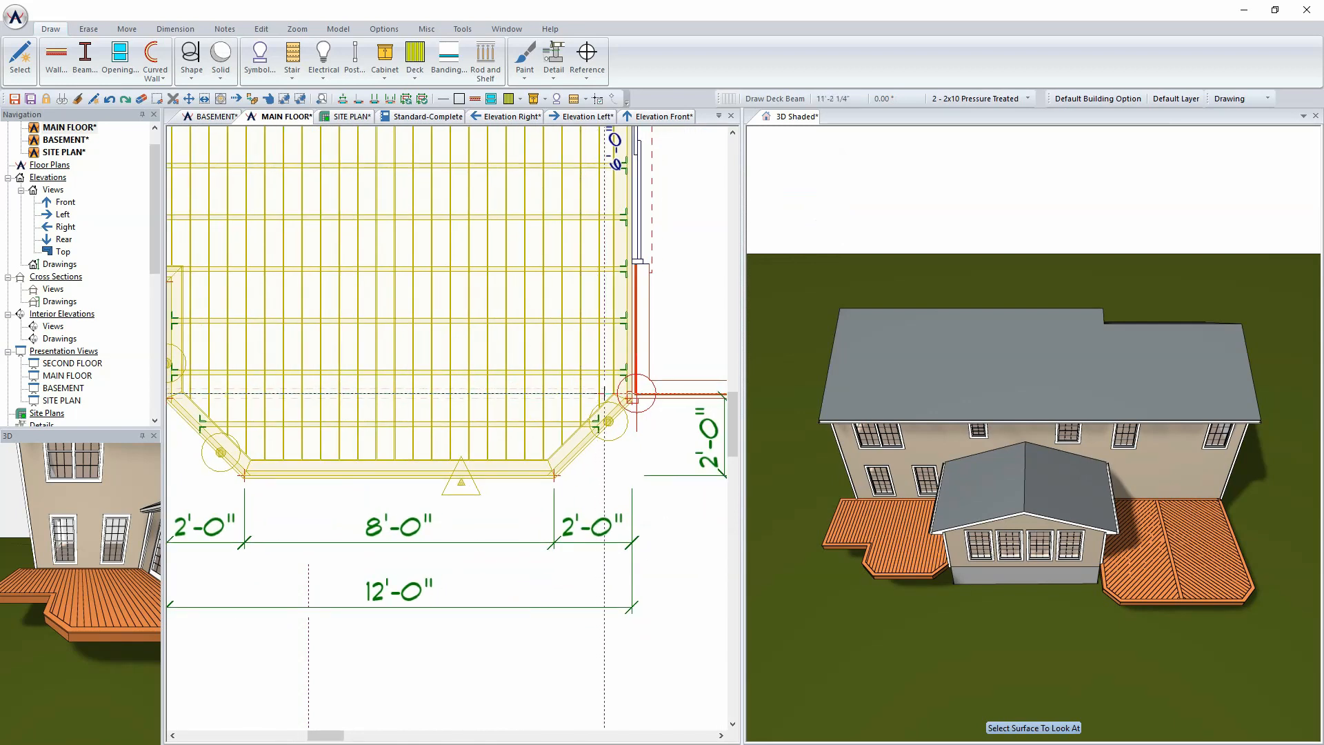
left_click(632, 393)
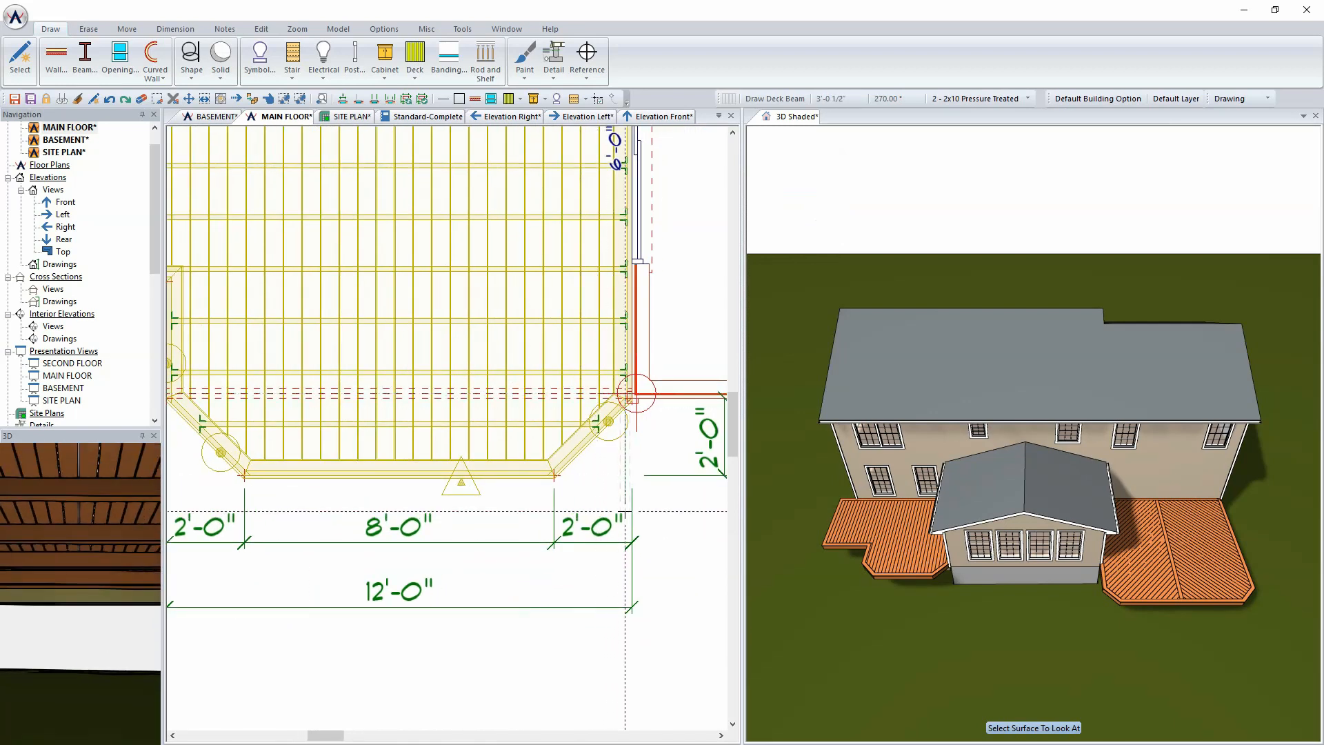
left_click(798, 119)
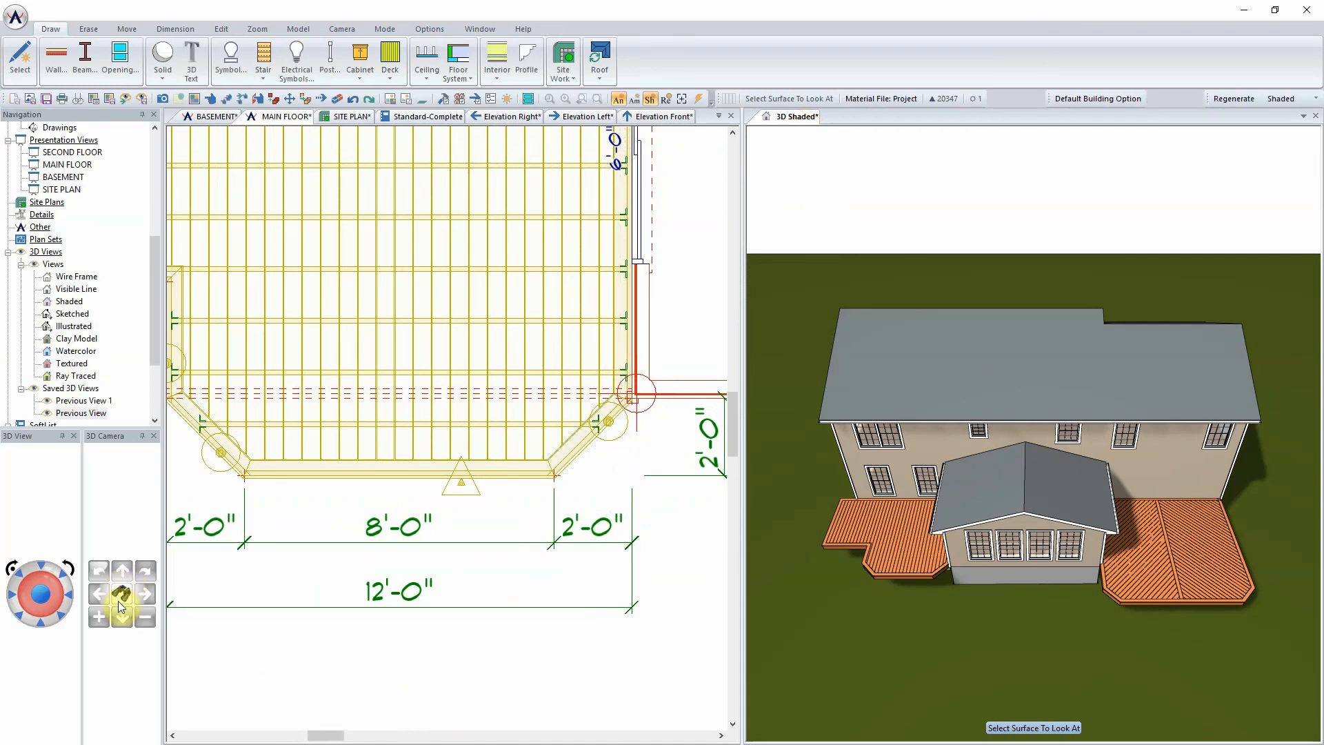
left_click(891, 578)
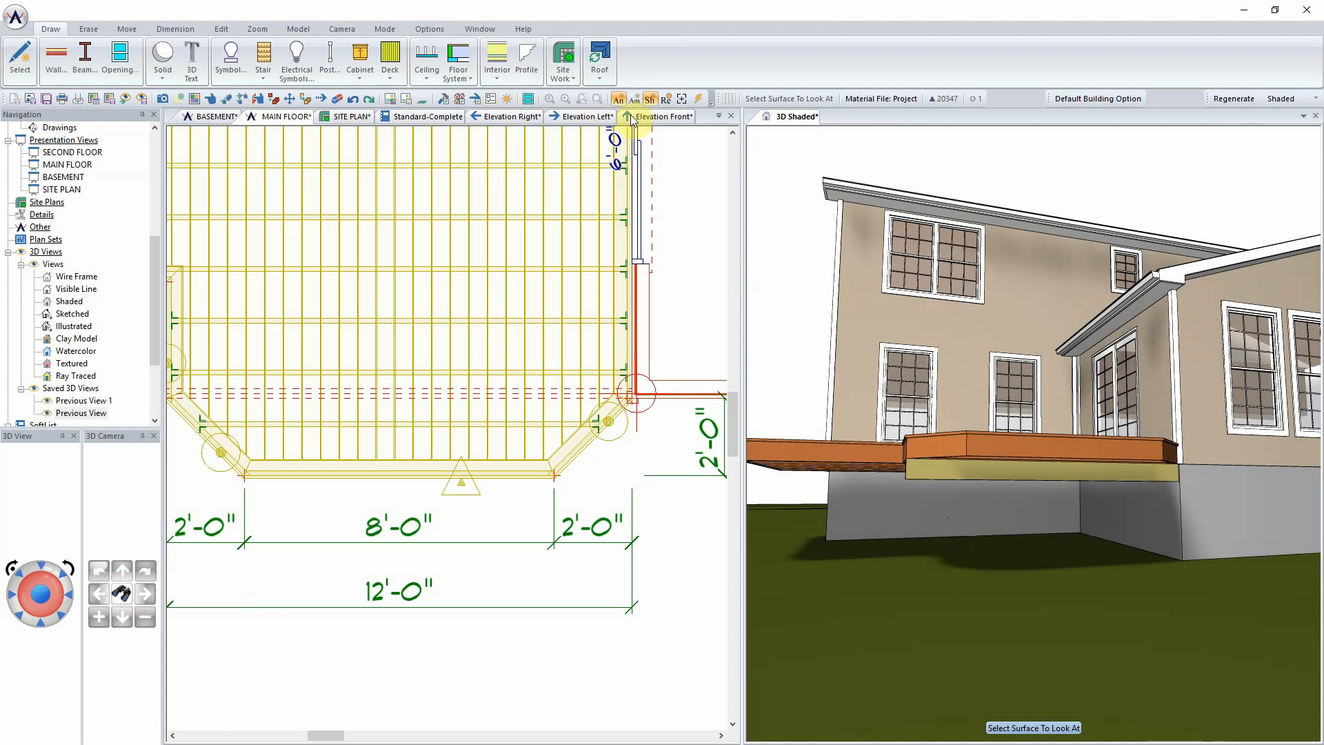
Reuse the existing deck beam's type to draw a matching beam across the 16'-0" deck between the inner ends of its angled corners
left_click(283, 116)
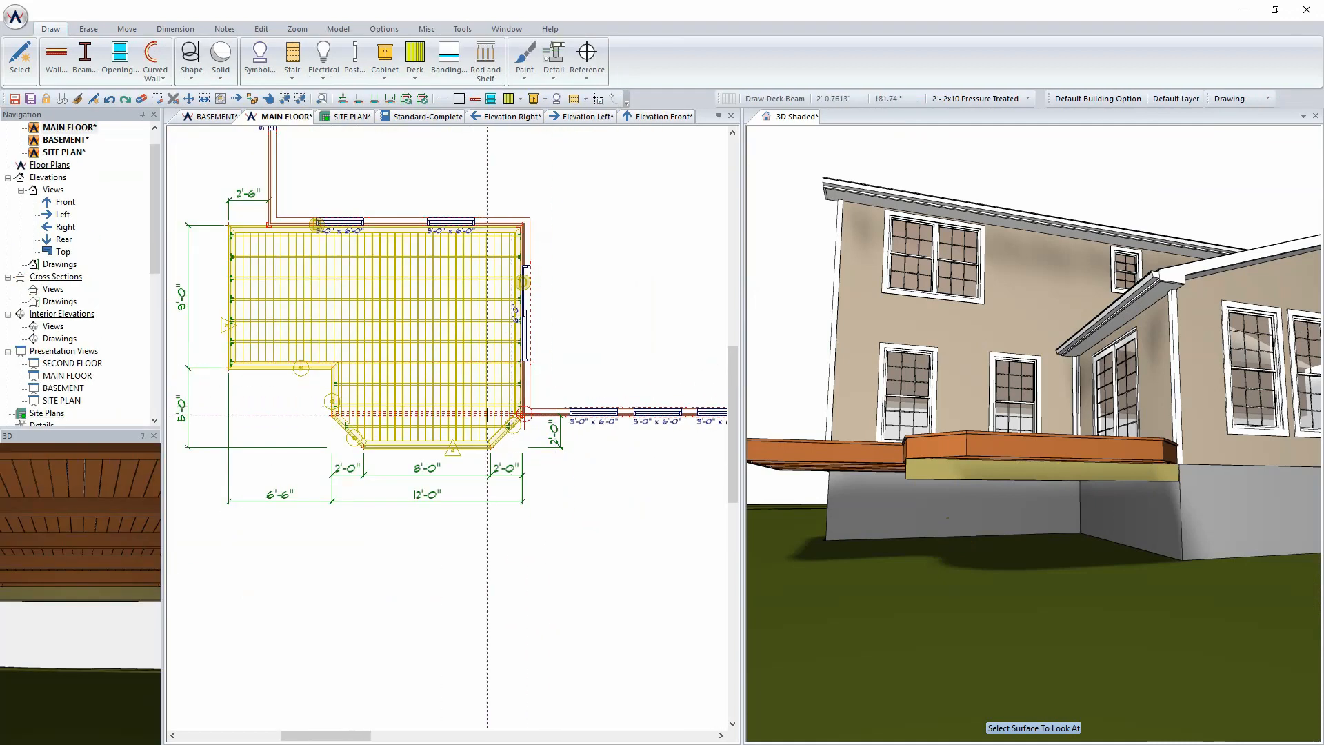
right_click(467, 414)
mouse_move(540, 422)
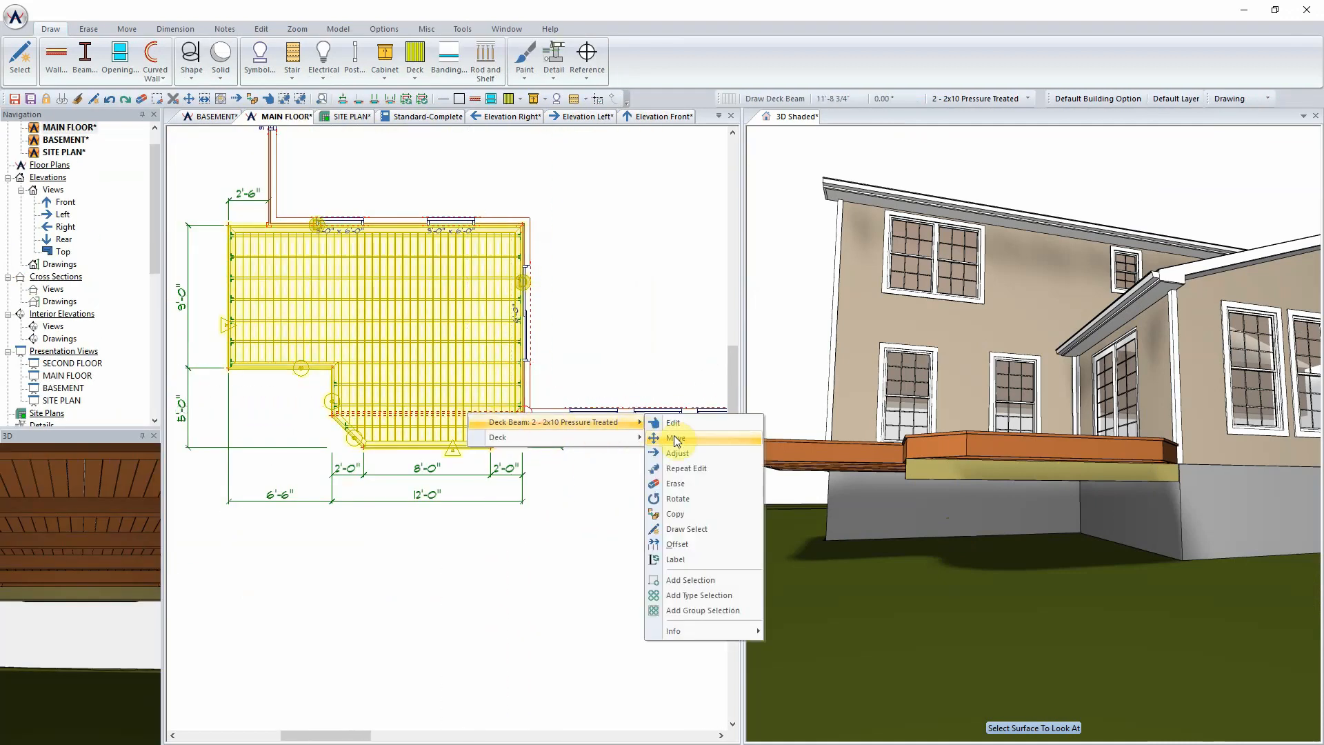
left_click(708, 529)
scroll(395, 399, "down", 2)
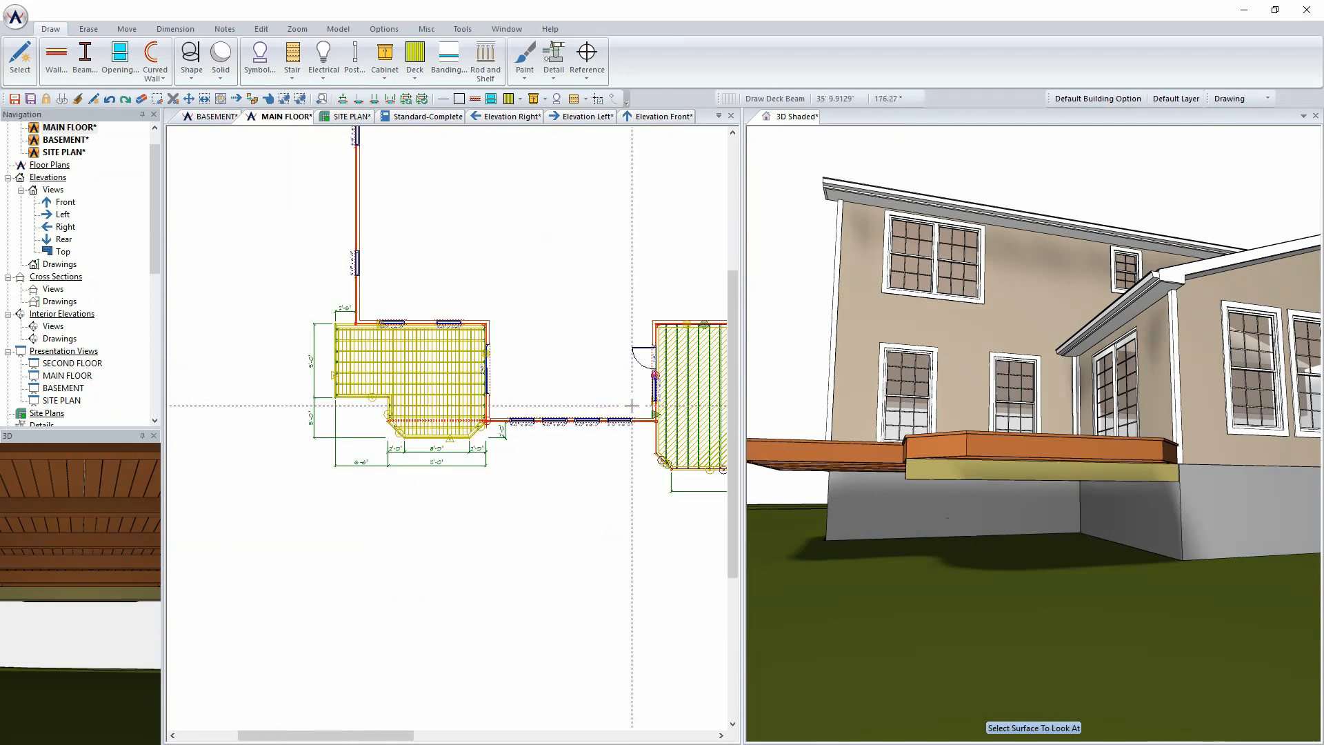
scroll(394, 399, "up", 5)
middle_click_drag(394, 399, 280, 365)
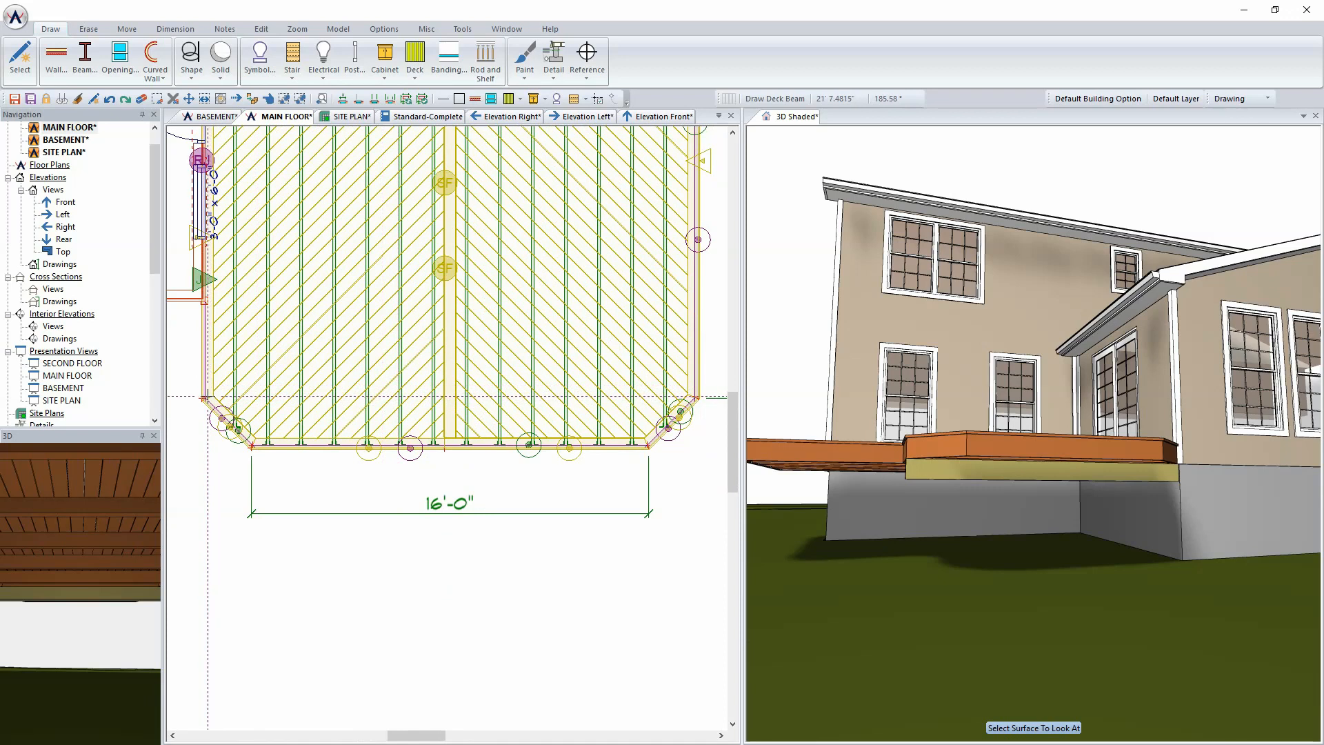
left_click(207, 395)
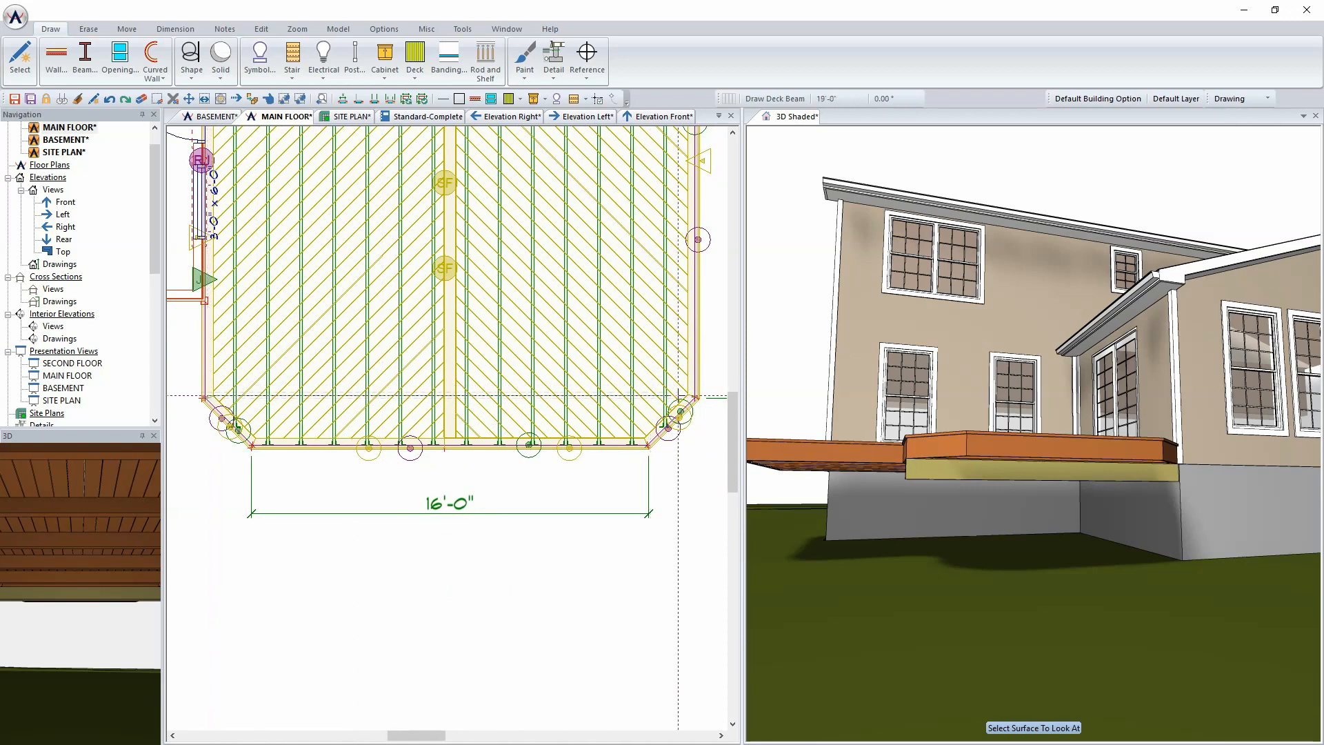
left_click(695, 397)
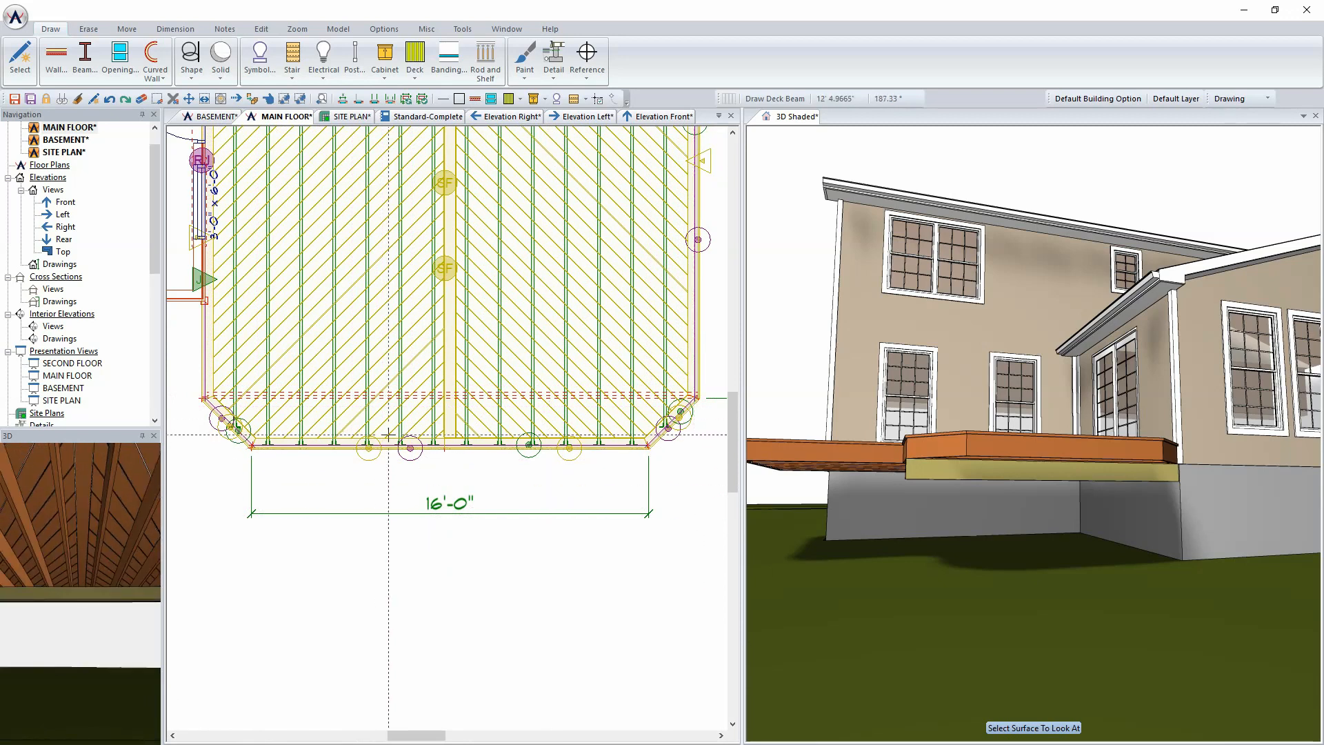
Place a 6x6 pressure treated structural post on the 16'-0" deck's beam, near the end on the door side
scroll(388, 434, "down", 4)
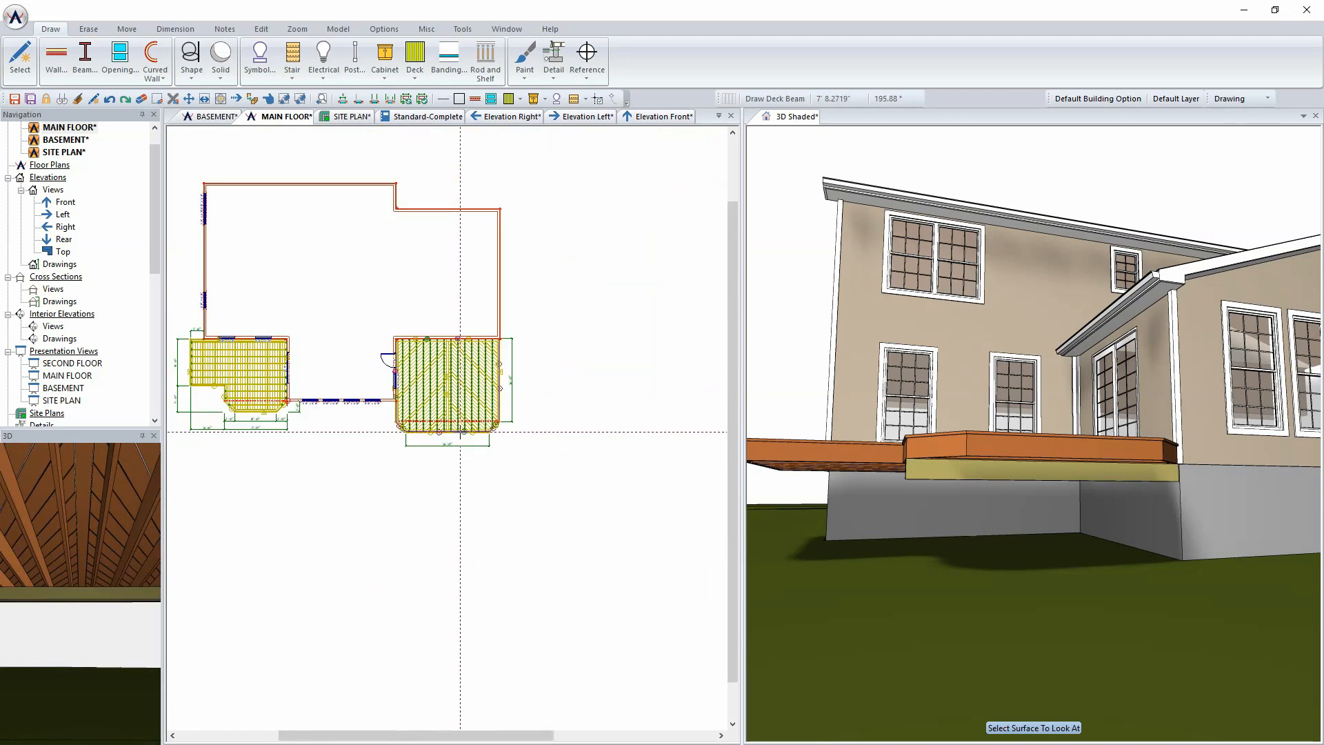
scroll(449, 428, "up", 4)
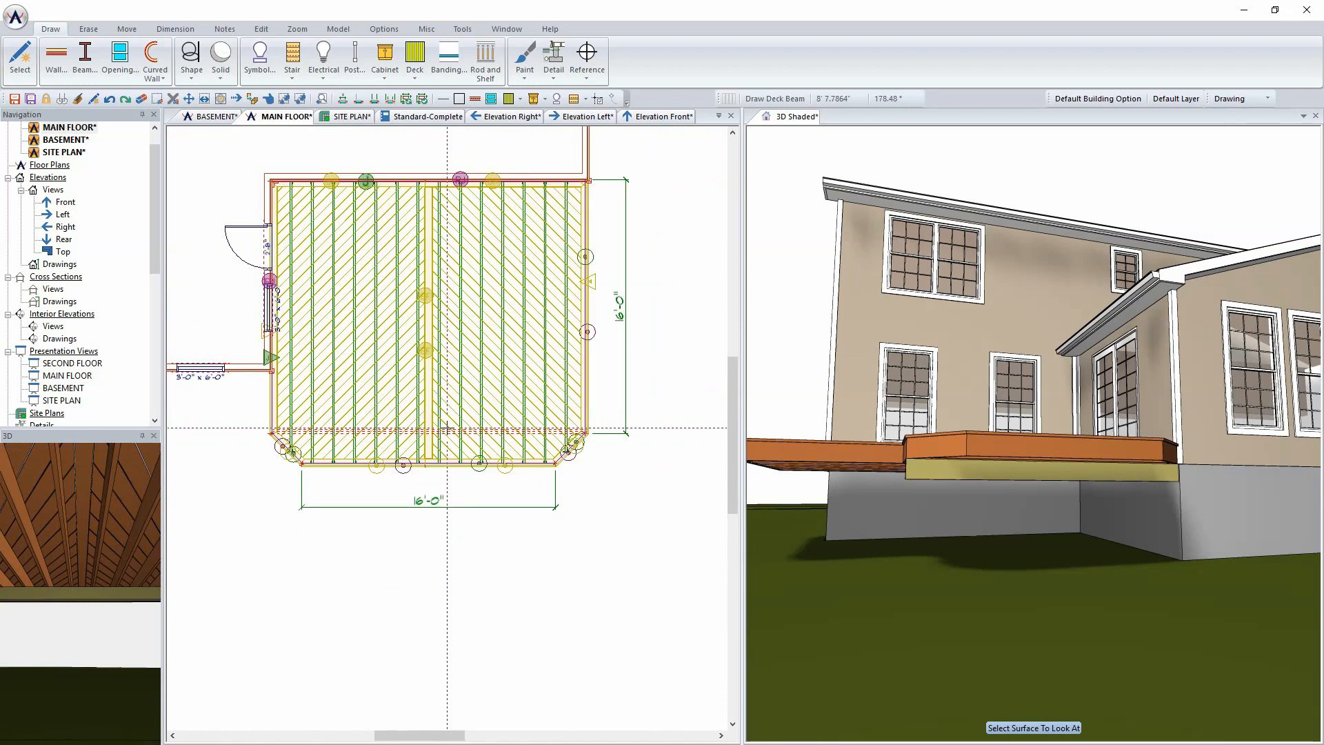
scroll(447, 428, "up", 2)
scroll(447, 428, "up", 1)
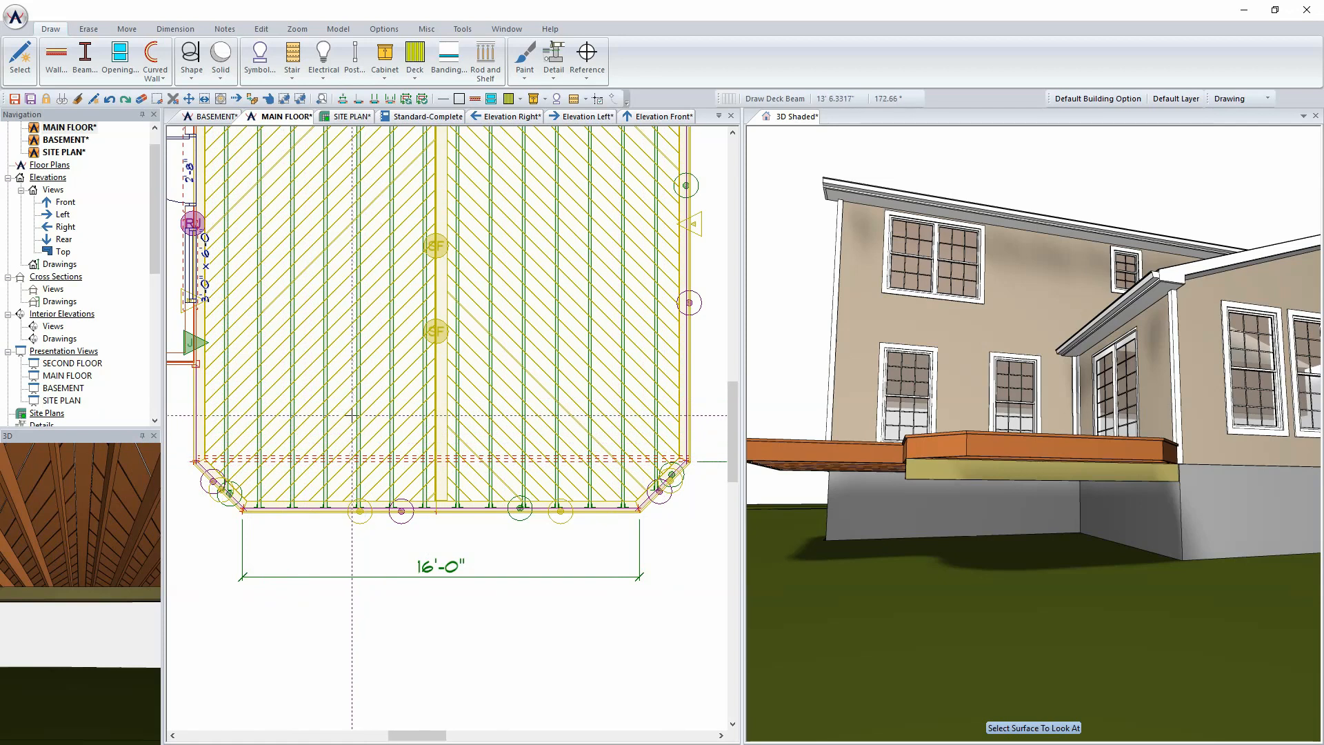
left_click(415, 76)
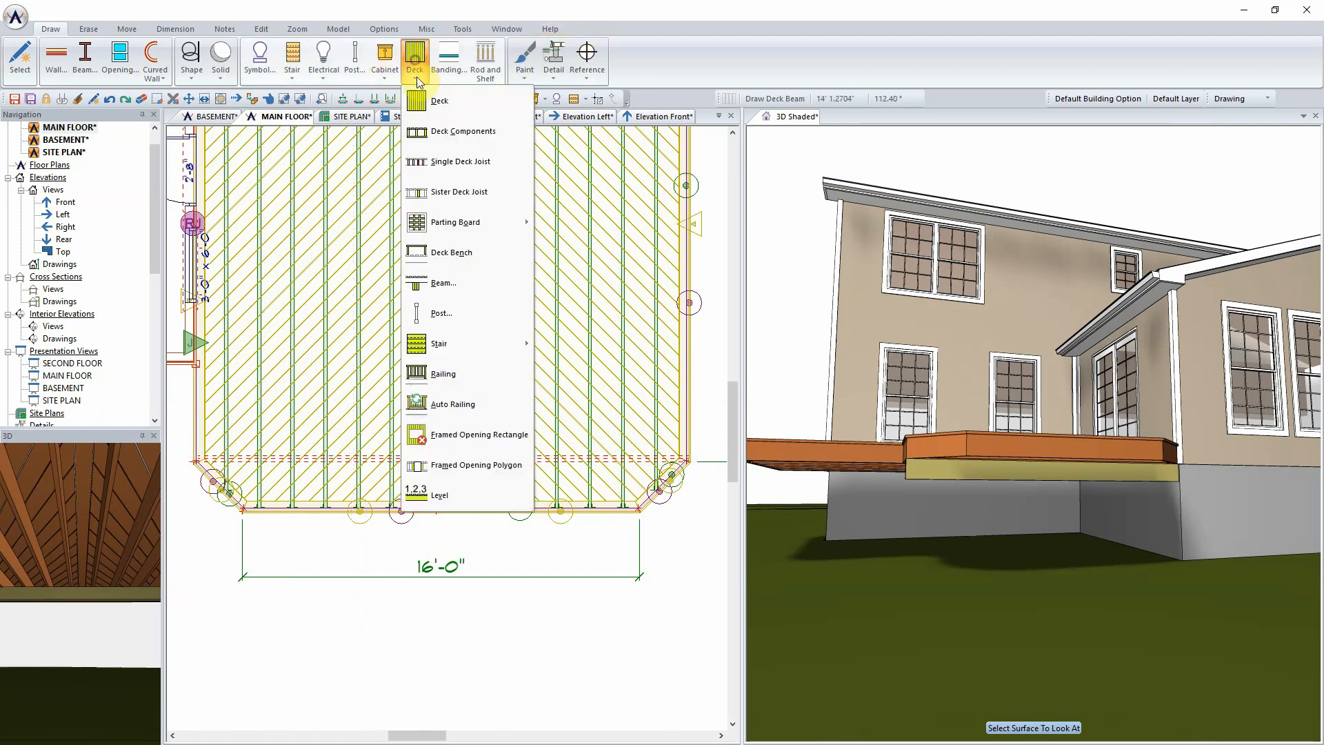
left_click(454, 310)
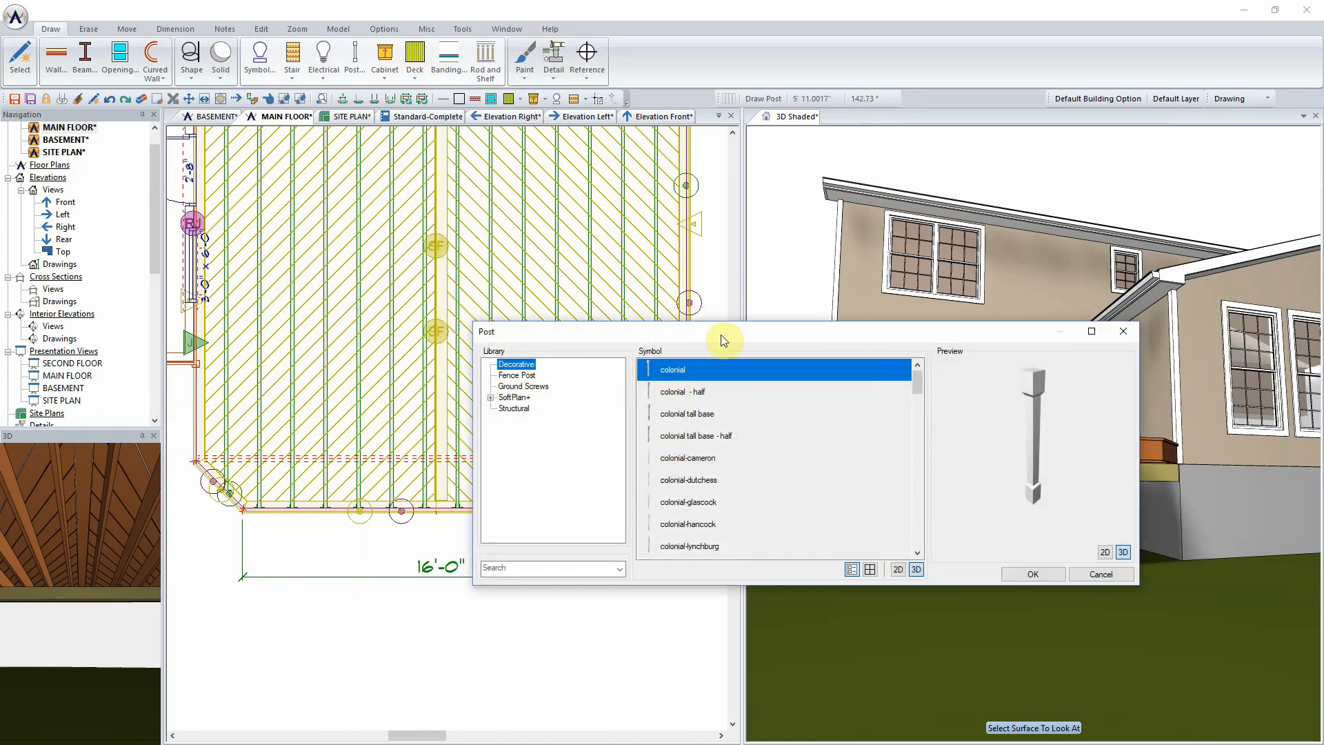
left_click(511, 408)
left_click(694, 437)
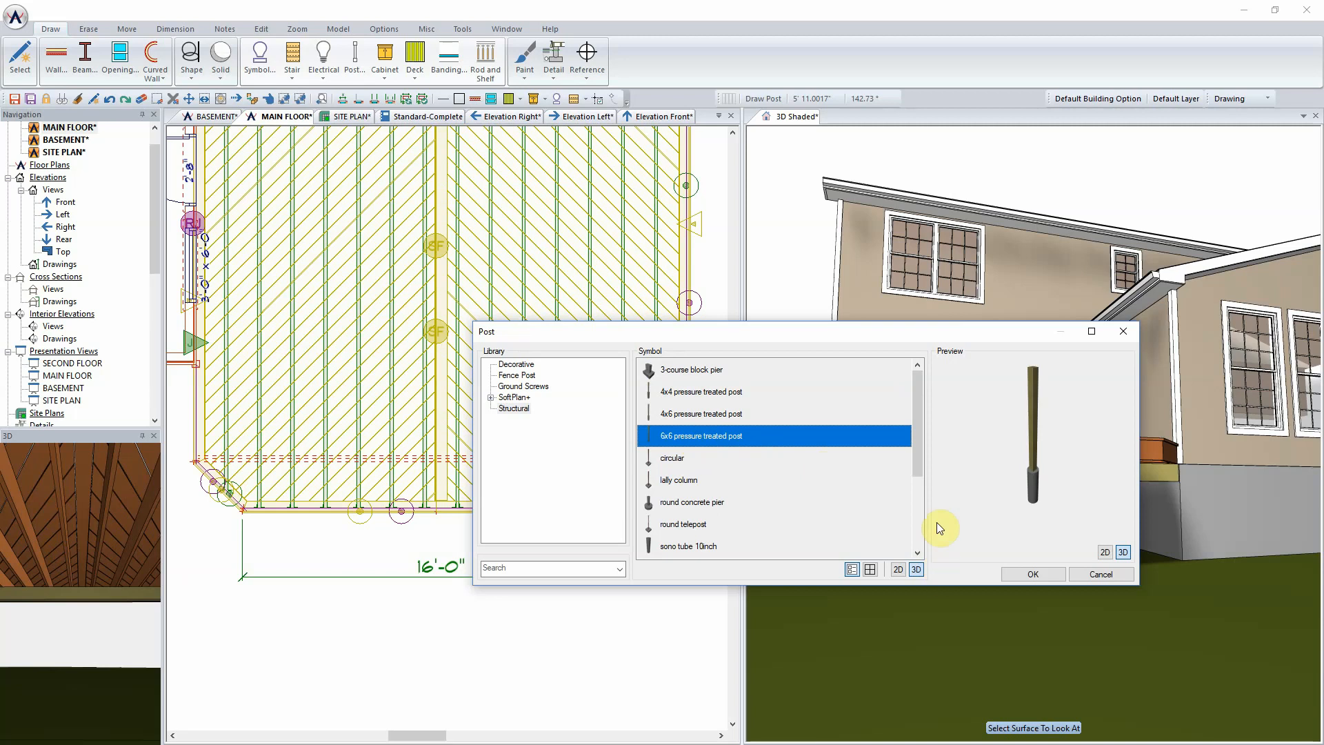
left_click(1032, 573)
scroll(412, 436, "up", 4)
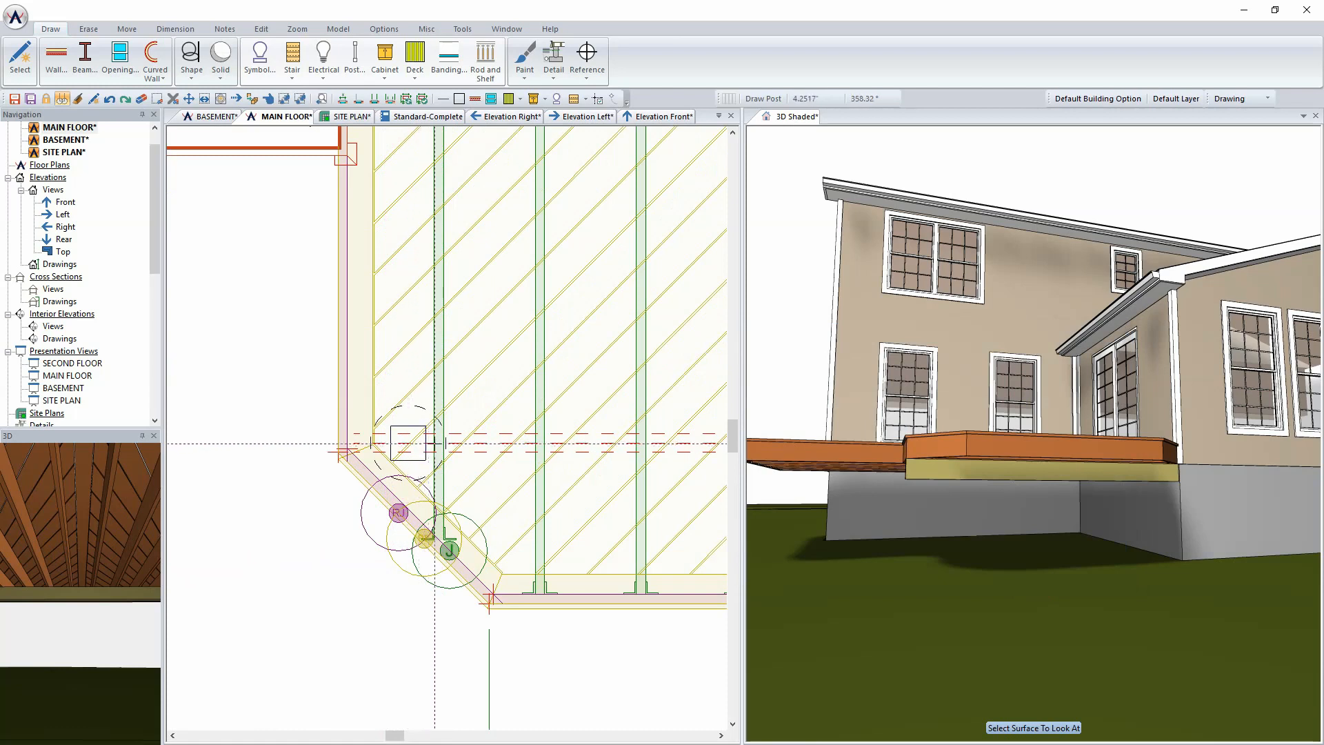
scroll(428, 443, "down", 2)
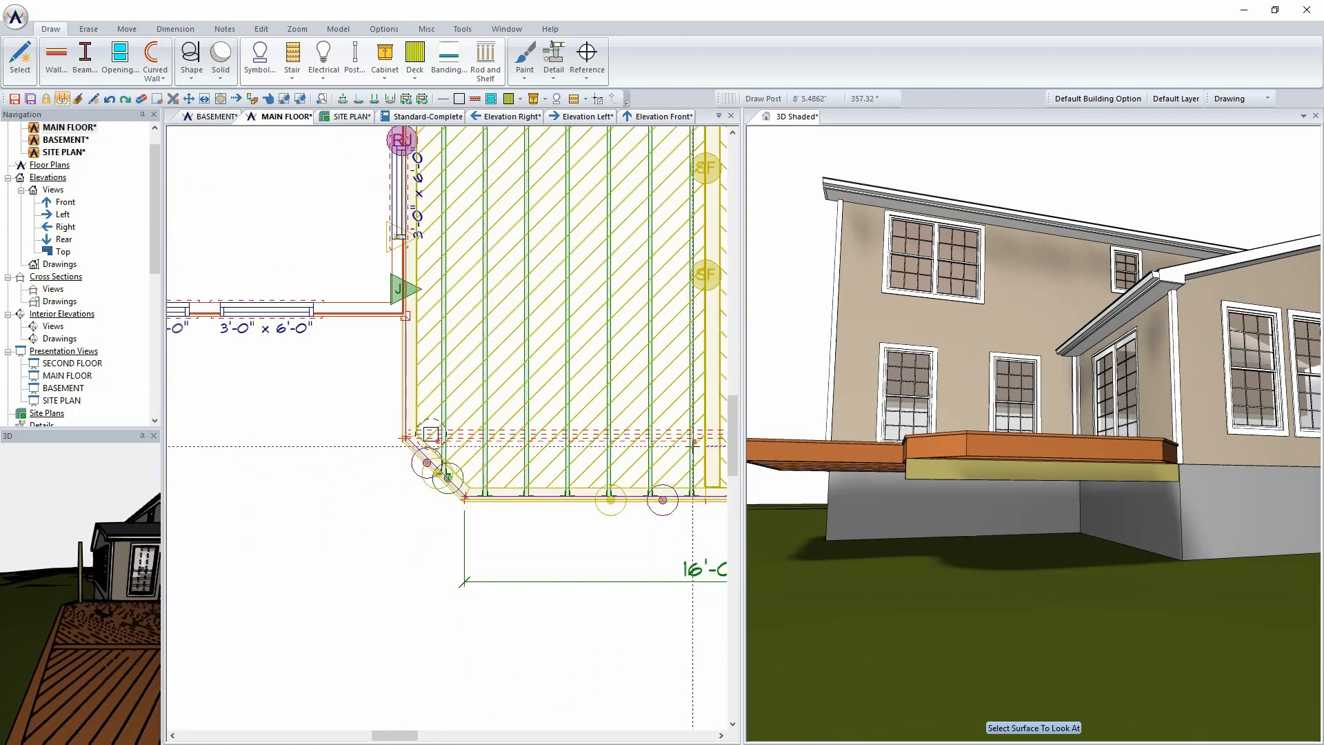
Place a second 6x6 pressure treated post on the same beam, near its opposite end by the open-side angled corner
scroll(697, 442, "down", 3)
middle_click_drag(724, 426, 612, 432)
scroll(553, 428, "up", 1)
scroll(667, 427, "up", 4)
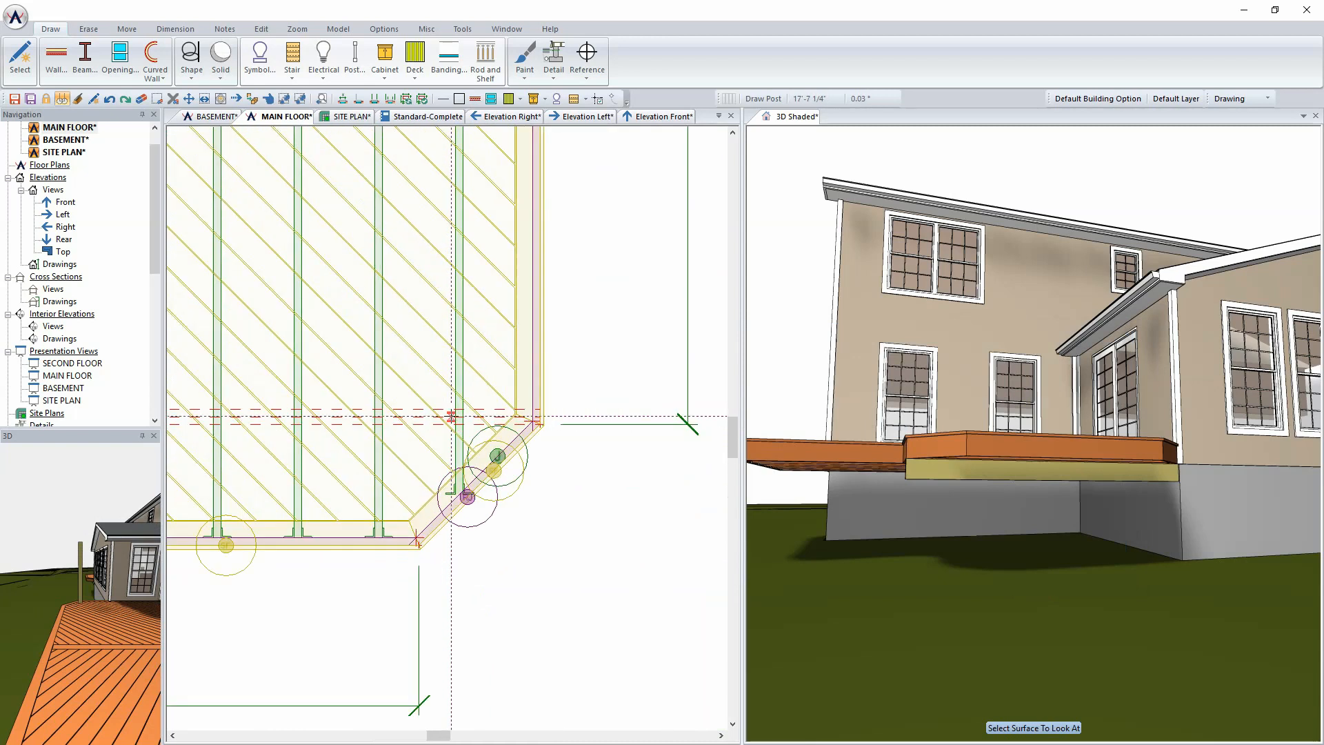
scroll(450, 418, "up", 2)
left_click_drag(529, 443, 488, 444)
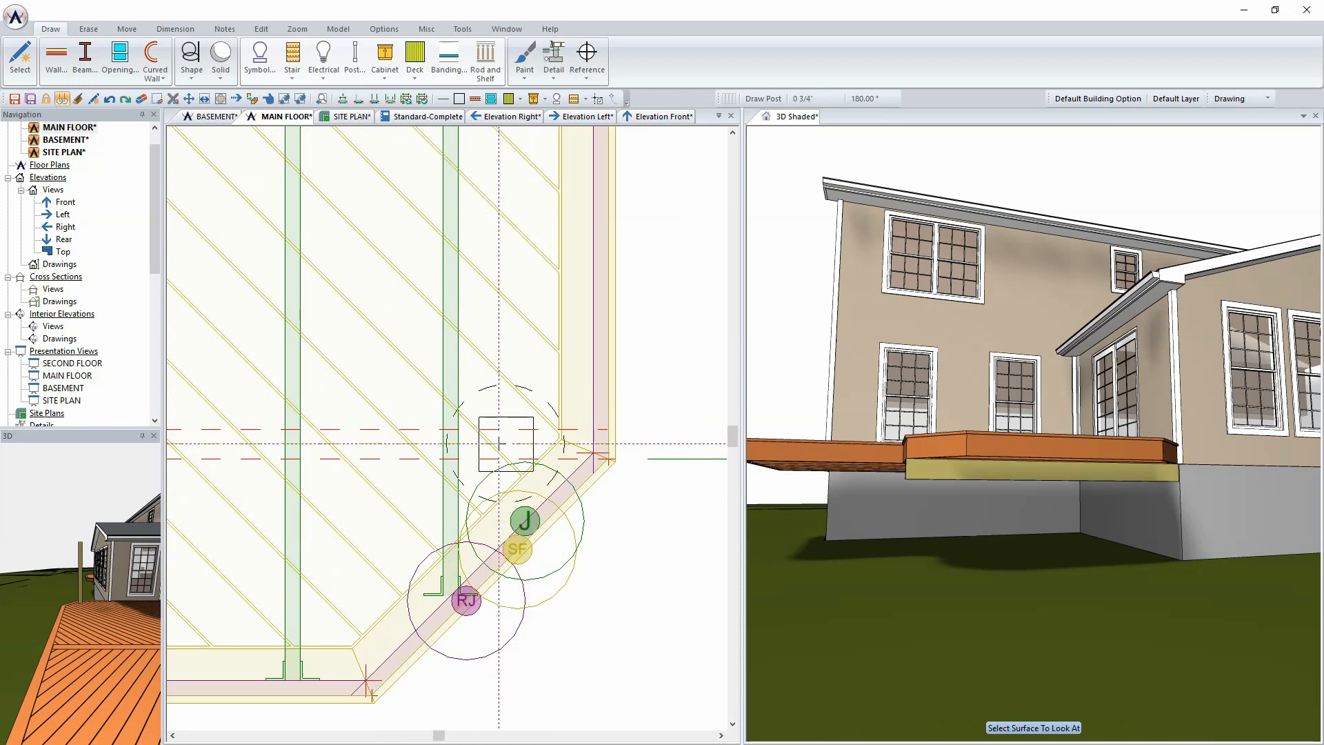
scroll(498, 444, "down", 4)
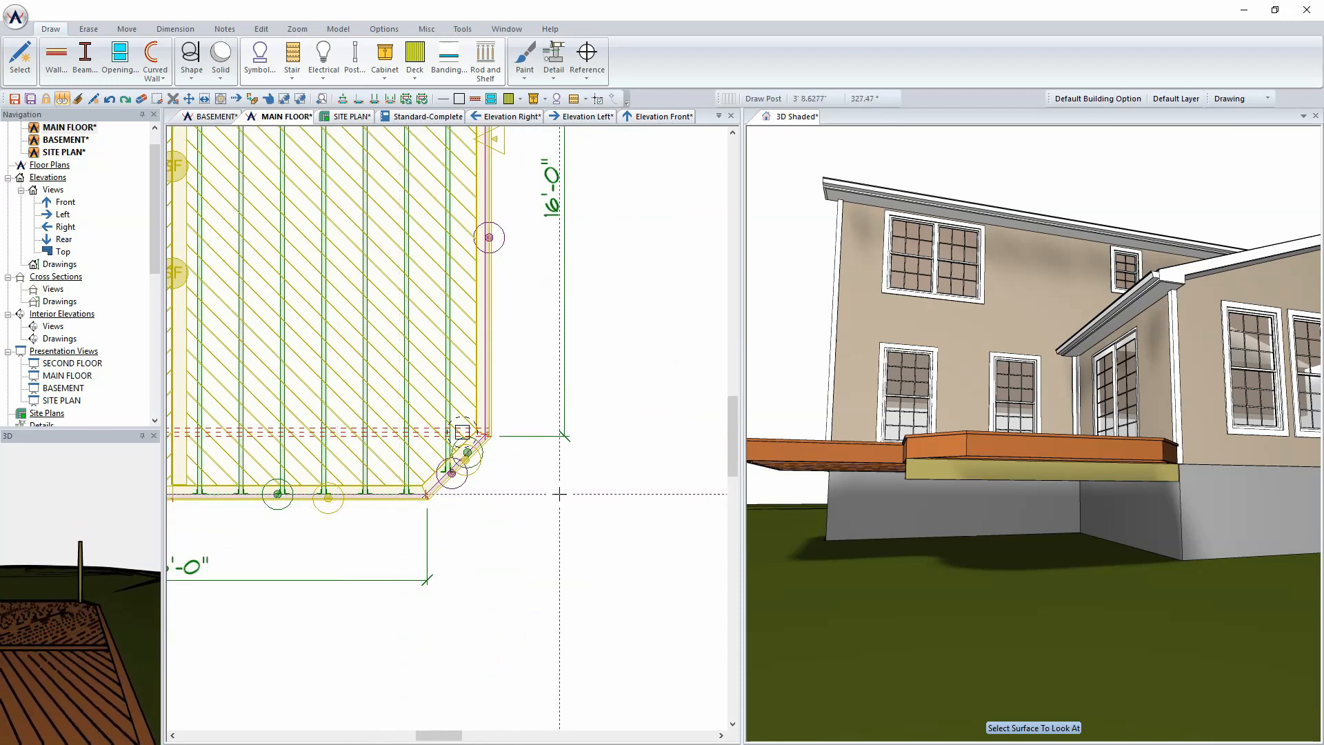
Examine the two posts under the 16'-0" deck's beam from outside in the shaded 3D view
left_click(798, 116)
left_click(1139, 318)
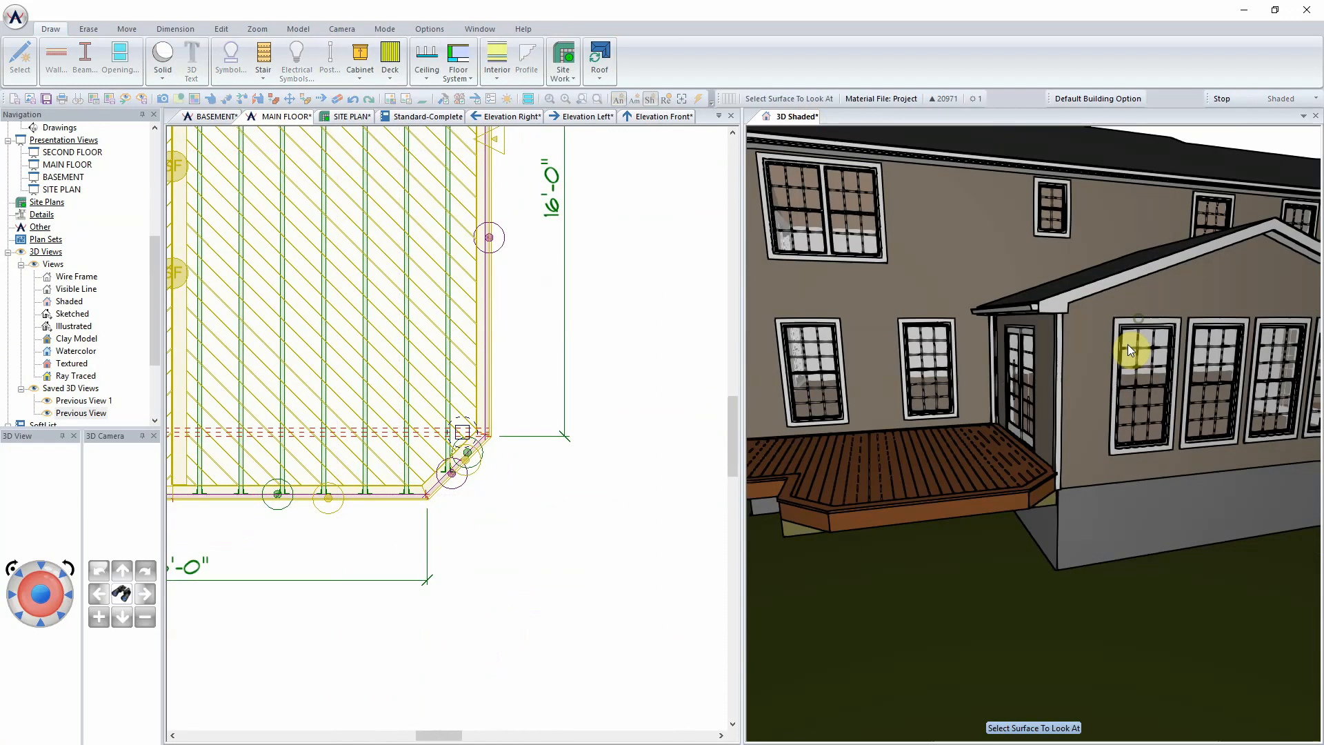
key("Right")
key("Right")
key("Right")
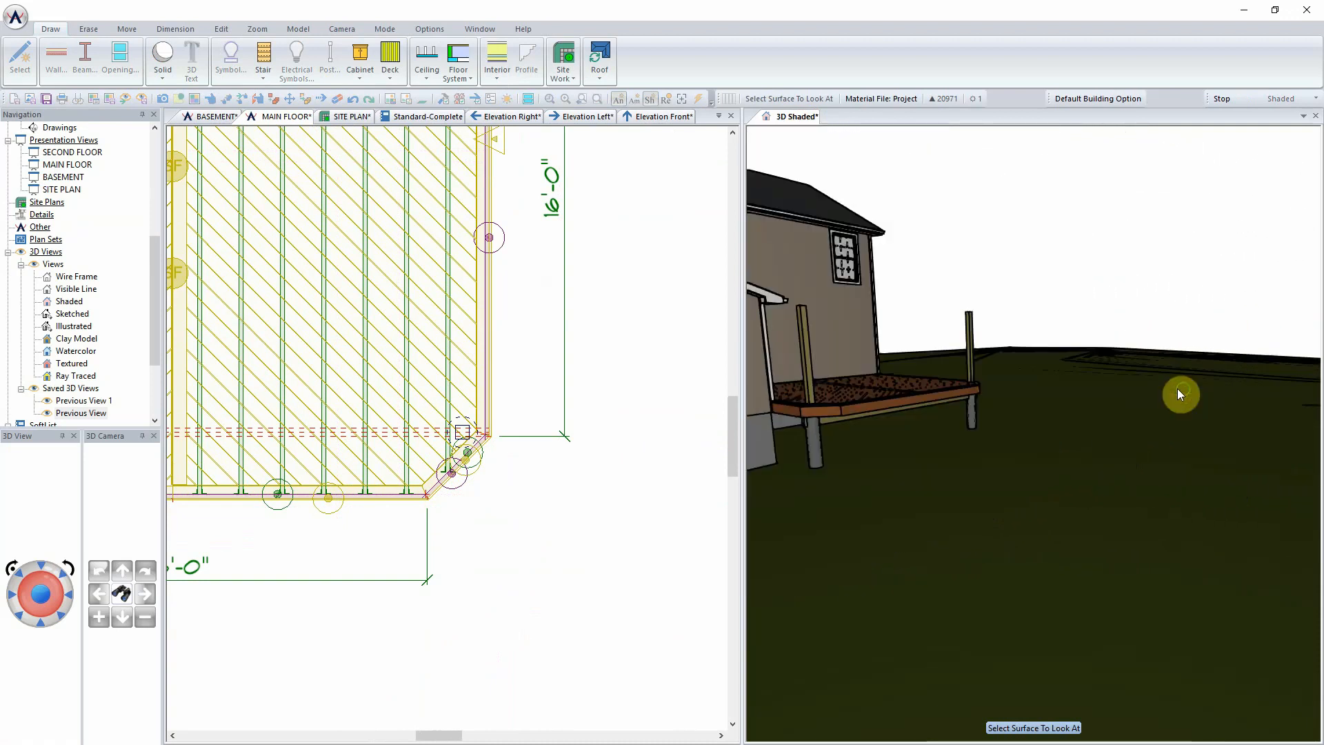
key("Left")
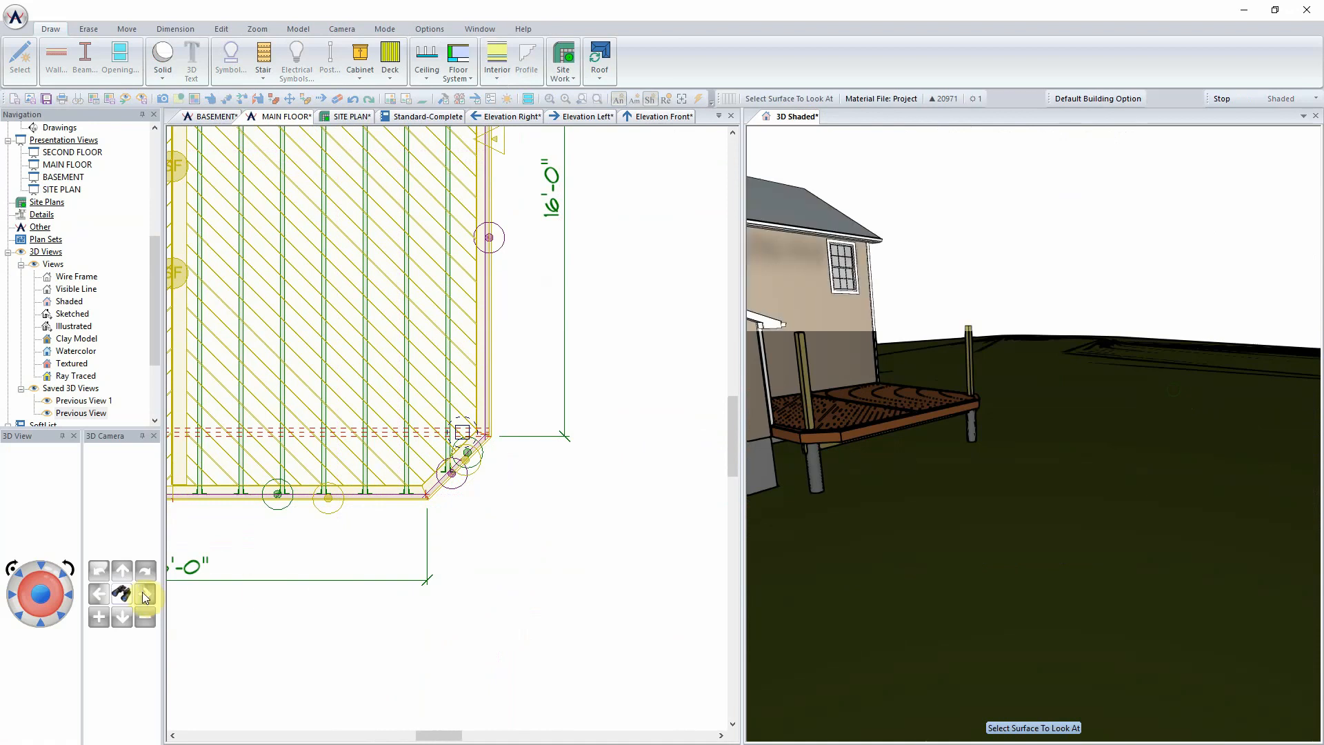
left_click(125, 593)
left_click(887, 422)
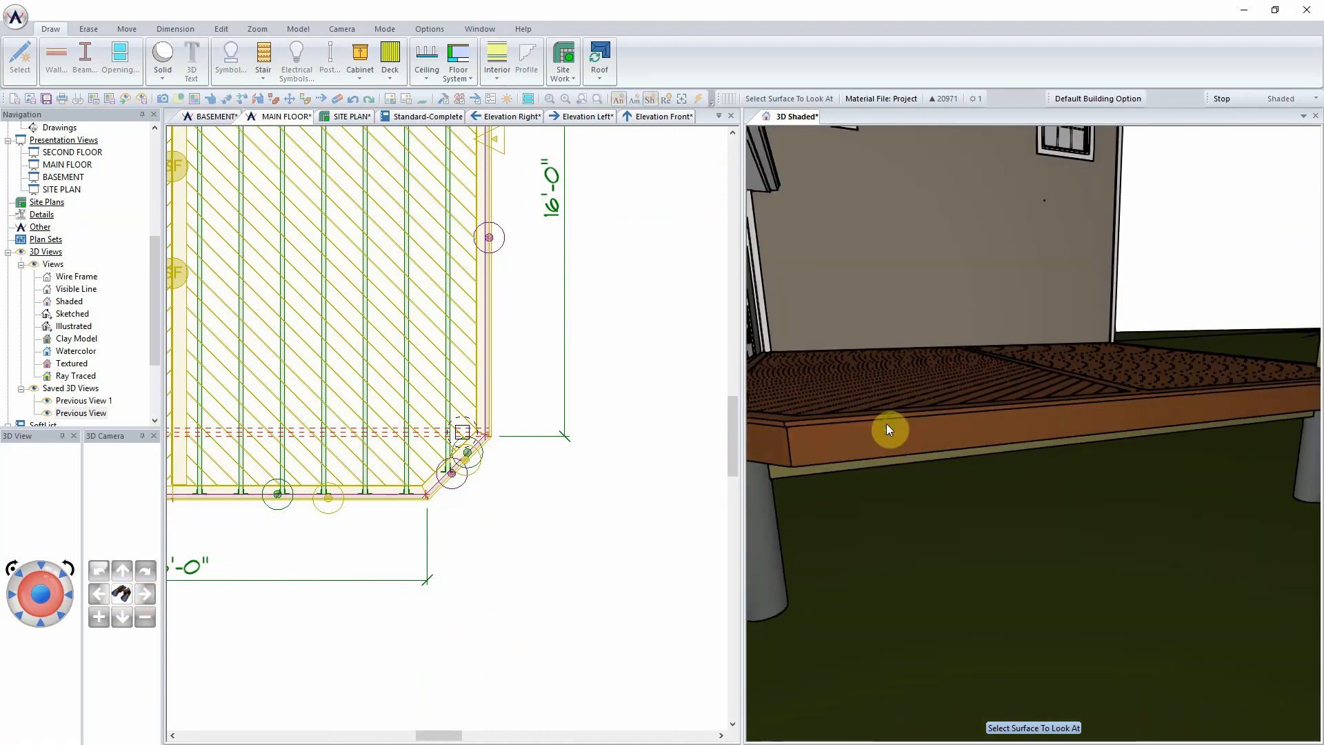
scroll(884, 427, "down", 3)
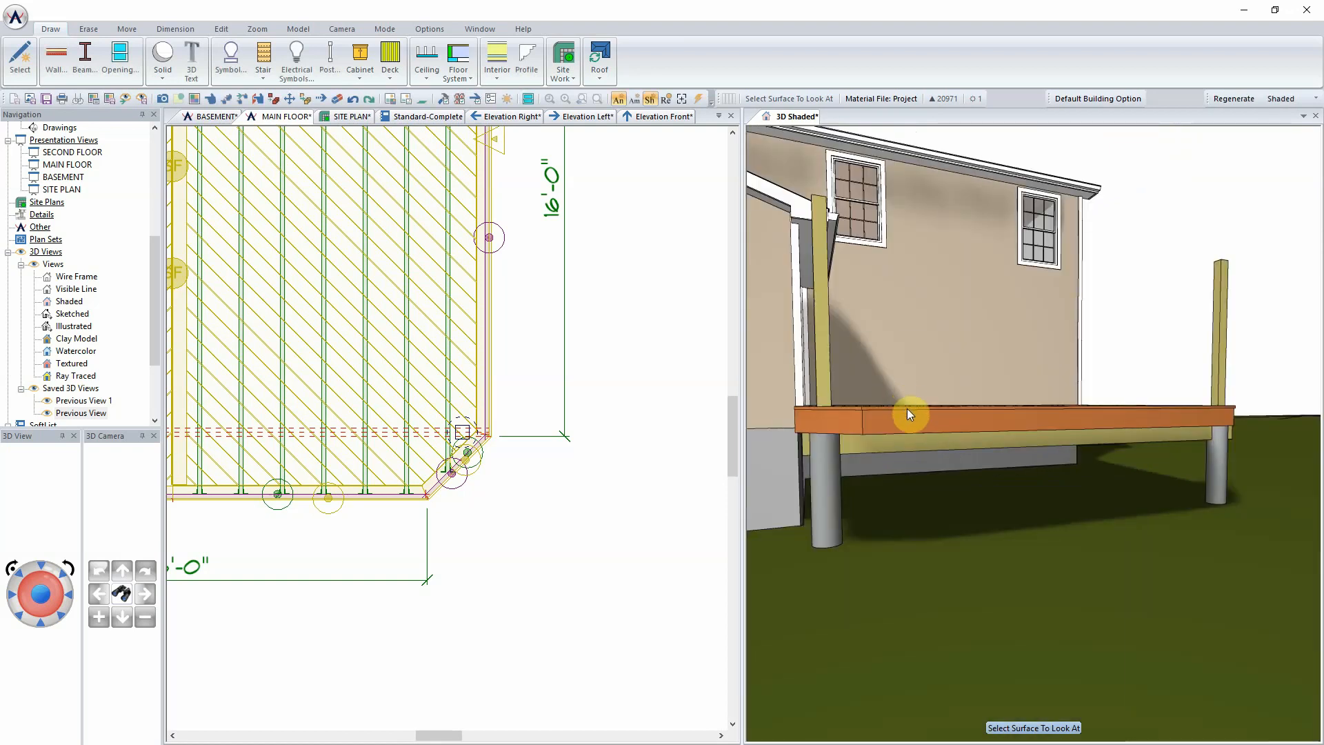
Set the door-side post's elevation offset to 8' down and adjust its height to fit the beam
right_click(826, 353)
left_click(857, 382)
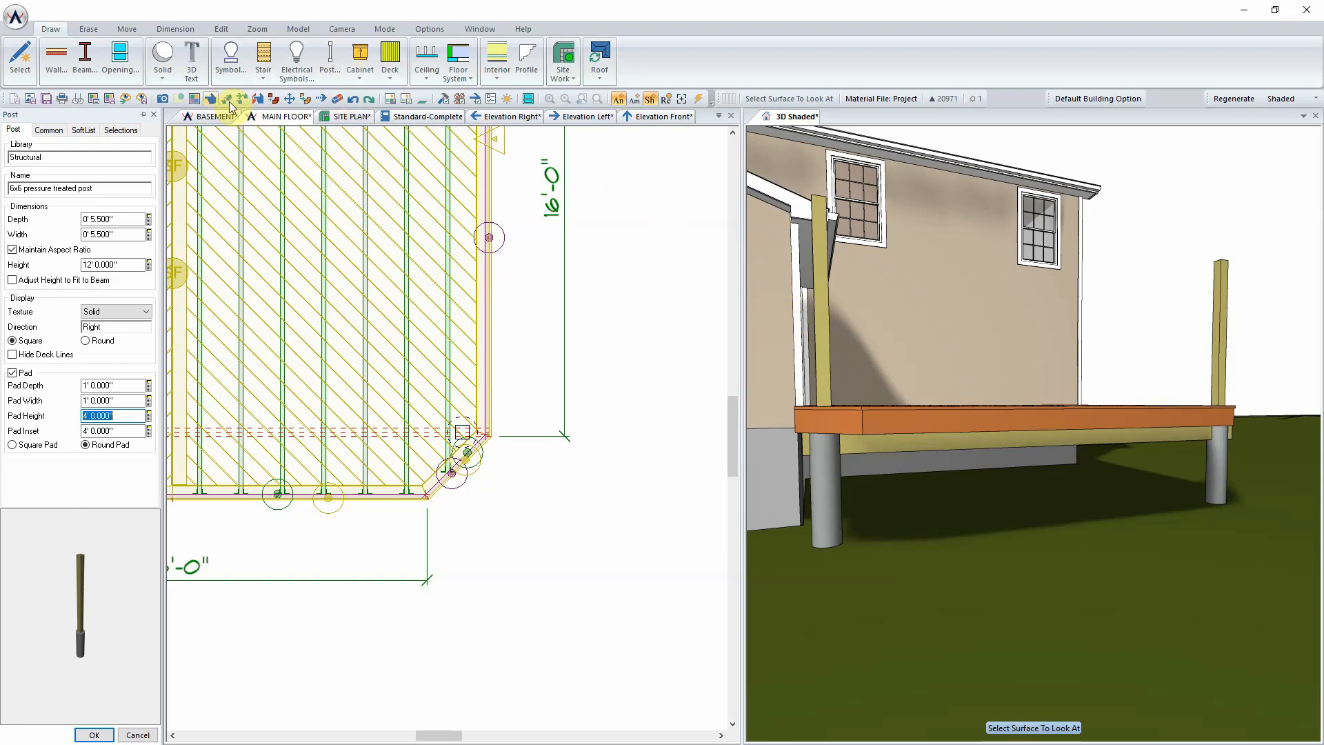
left_click(49, 131)
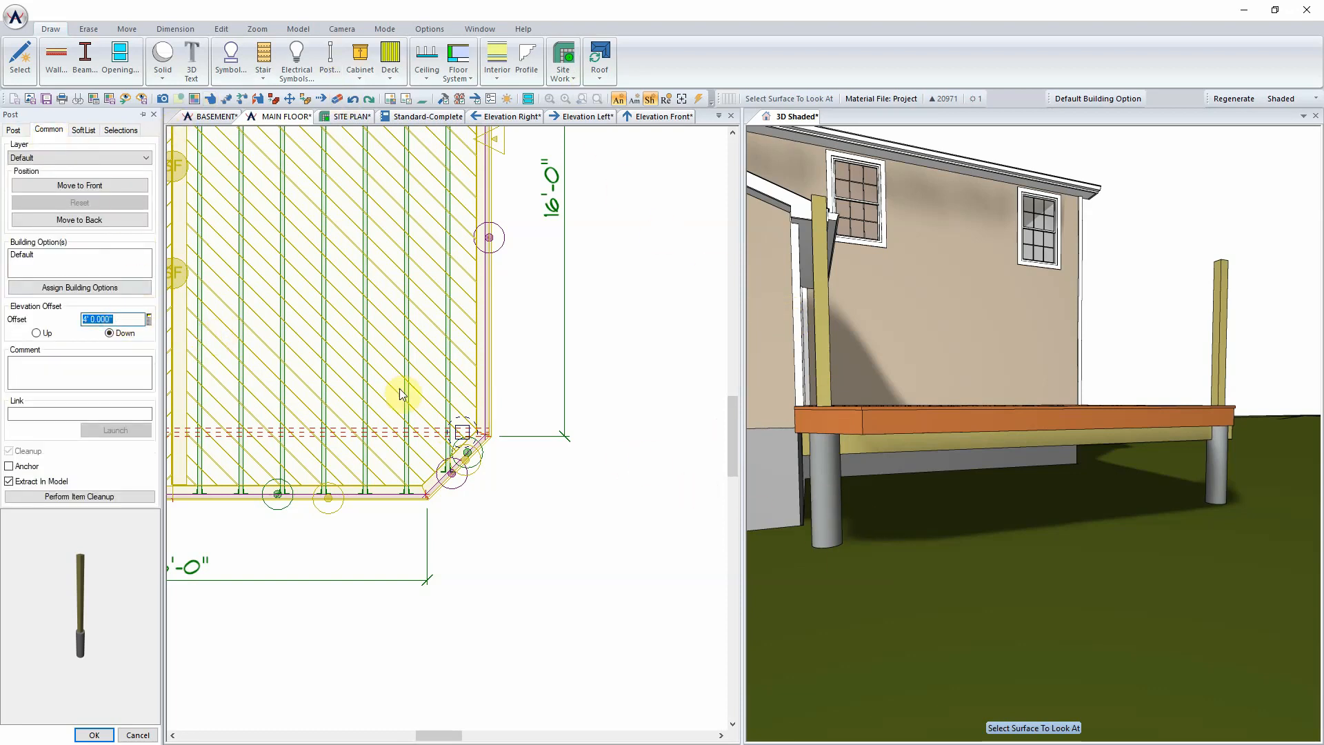
type("8")
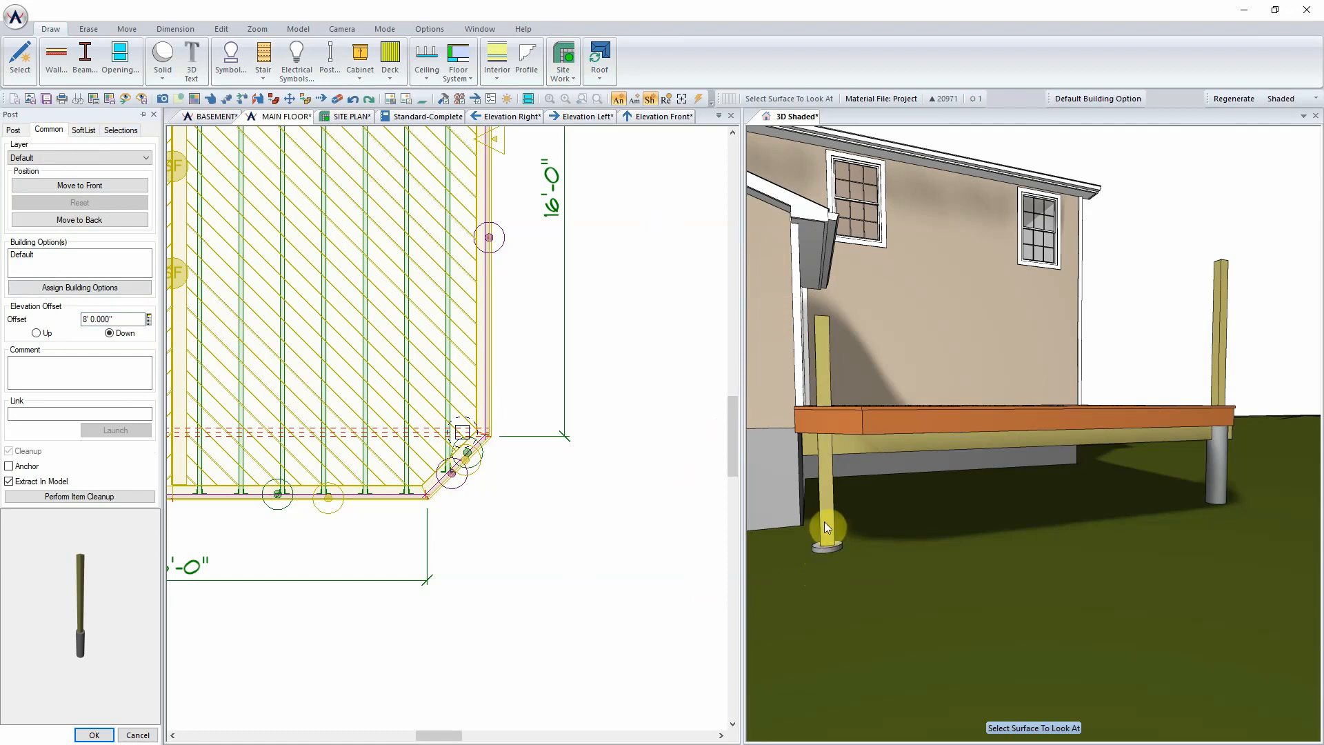
left_click(14, 130)
left_click(43, 281)
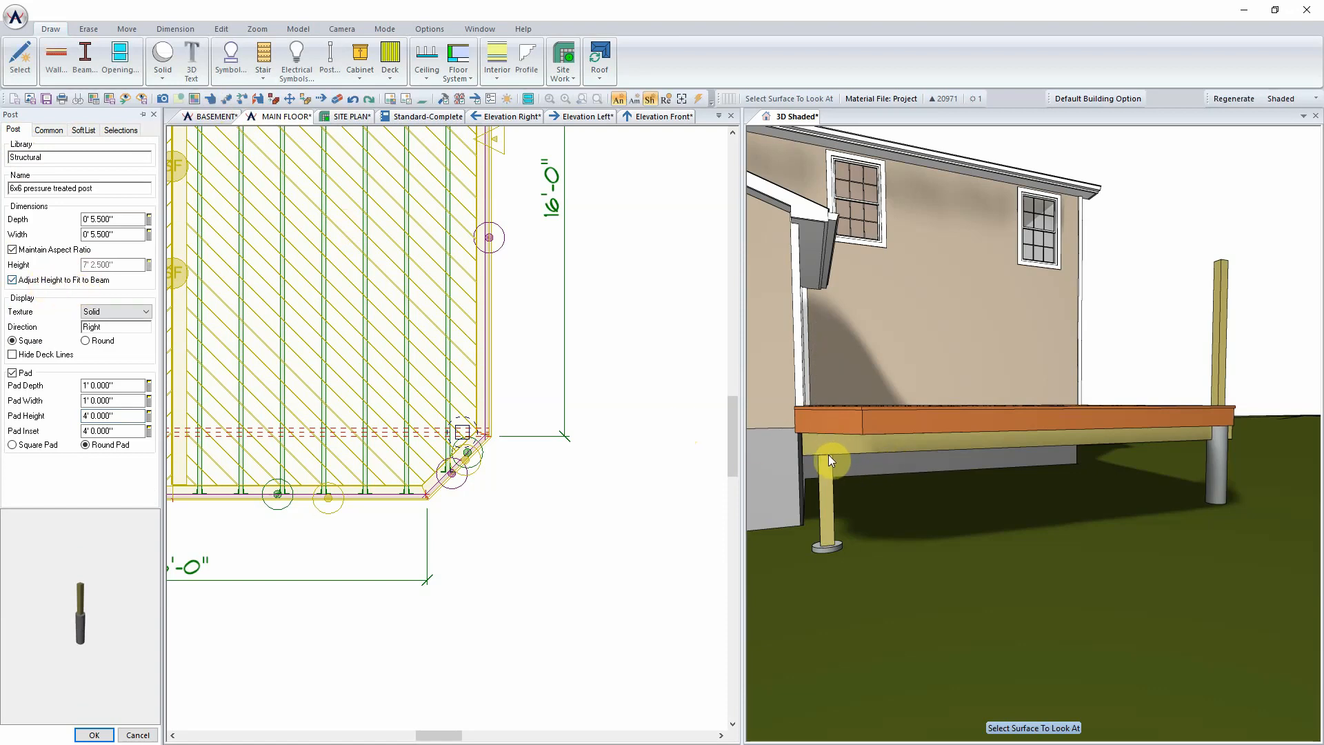
left_click(93, 736)
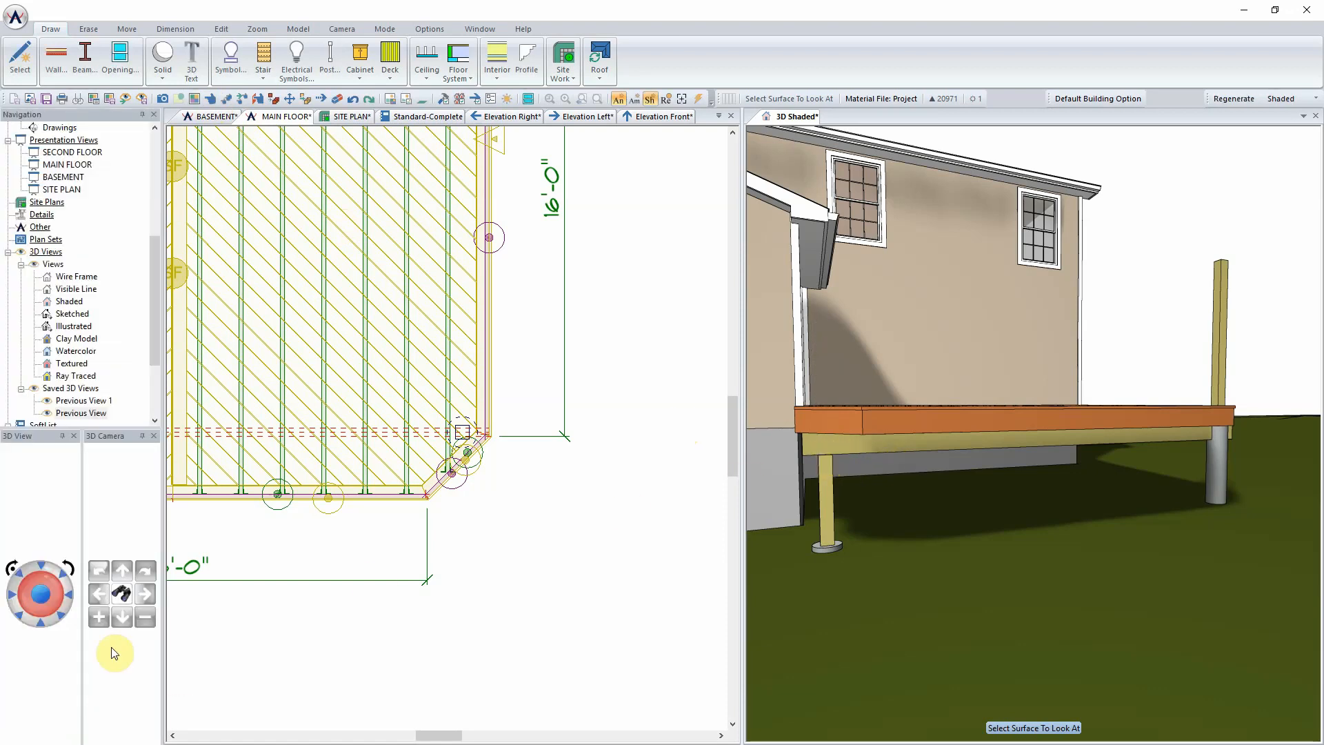
Repeat the same edit on the beam's open-side post, and view both posts from the front of the deck
right_click(1215, 372)
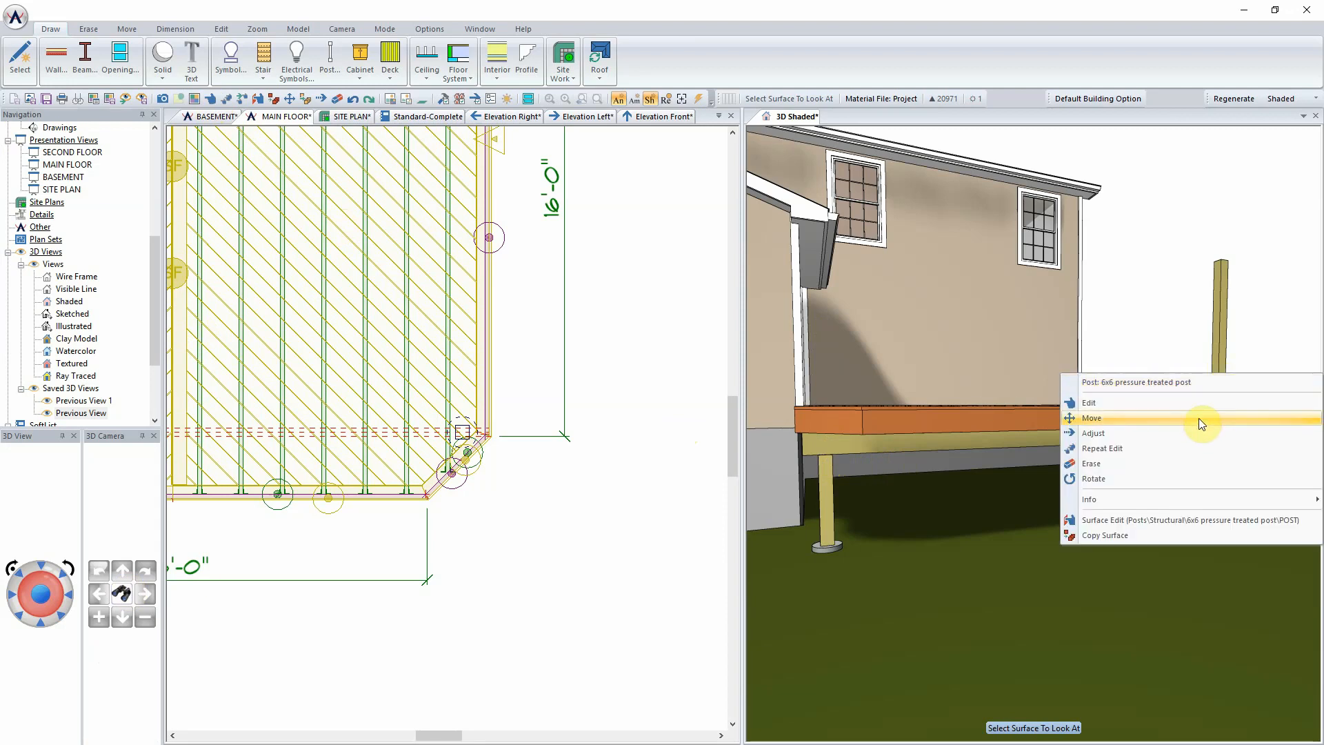
left_click(1188, 446)
key("Right")
key("Left")
key("Left")
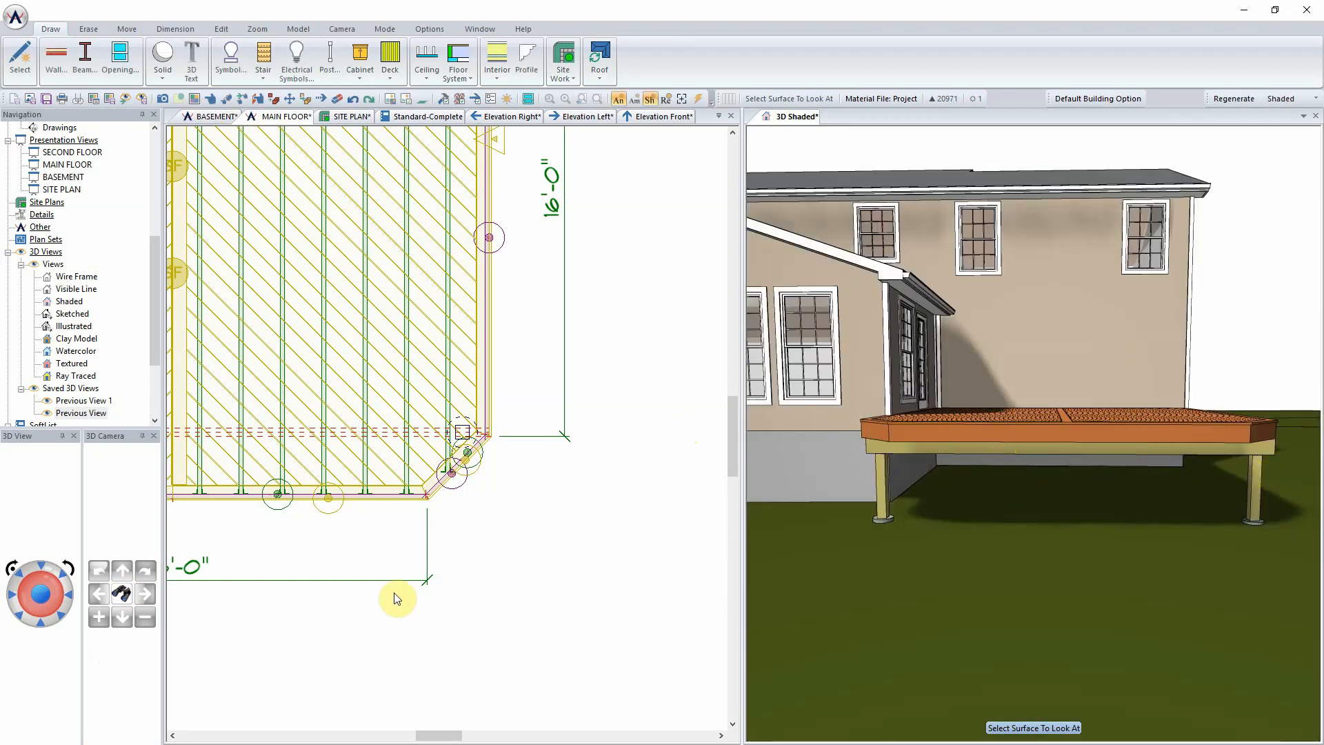
Divide the span between the two end posts on the 16'-0" deck's beam into 3 segments
left_click(414, 592)
scroll(308, 437, "down", 3)
scroll(309, 437, "up", 3)
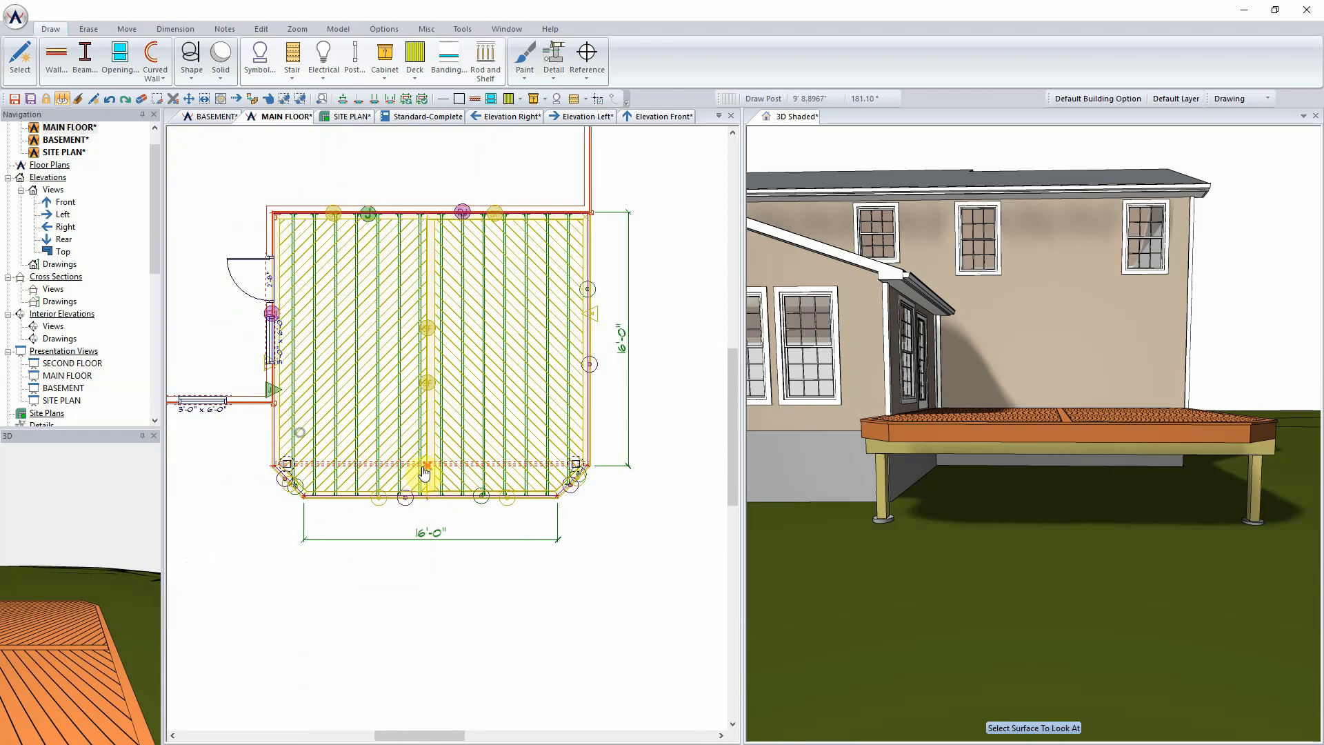
scroll(455, 418, "up", 1)
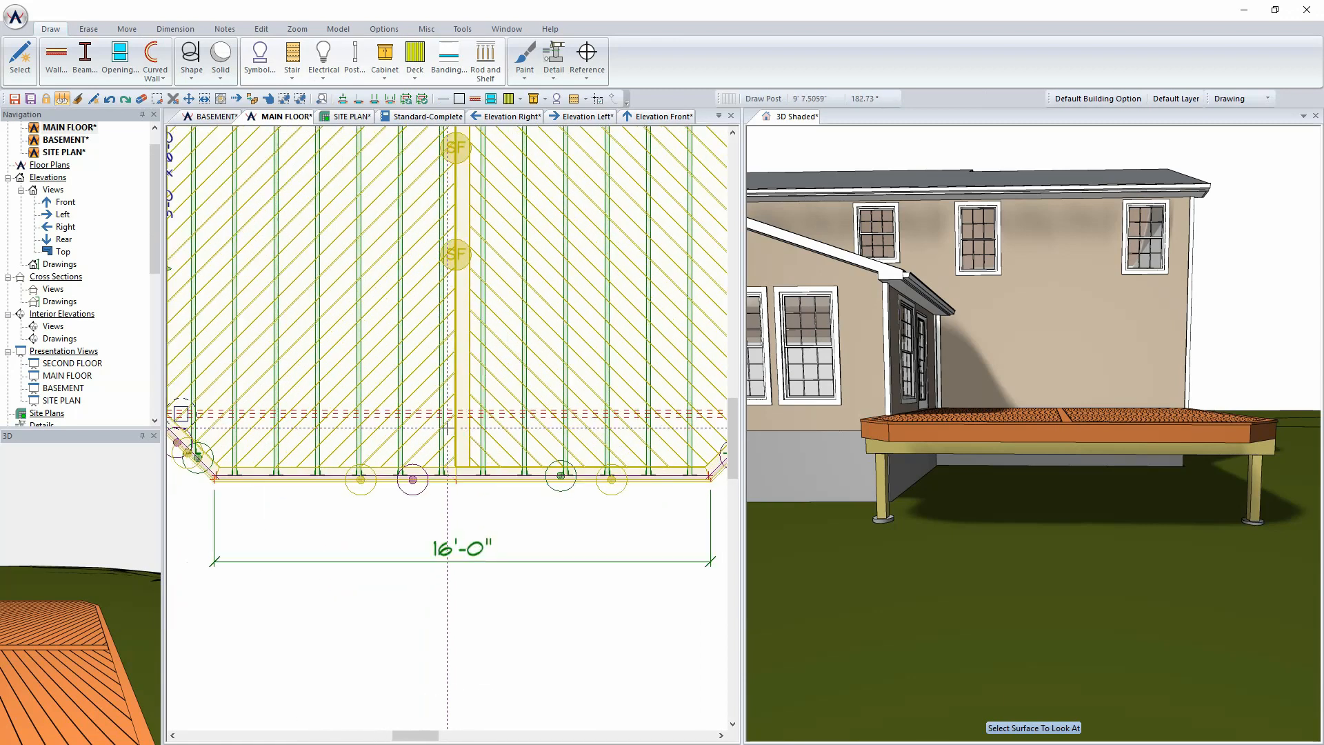
scroll(446, 427, "down", 1)
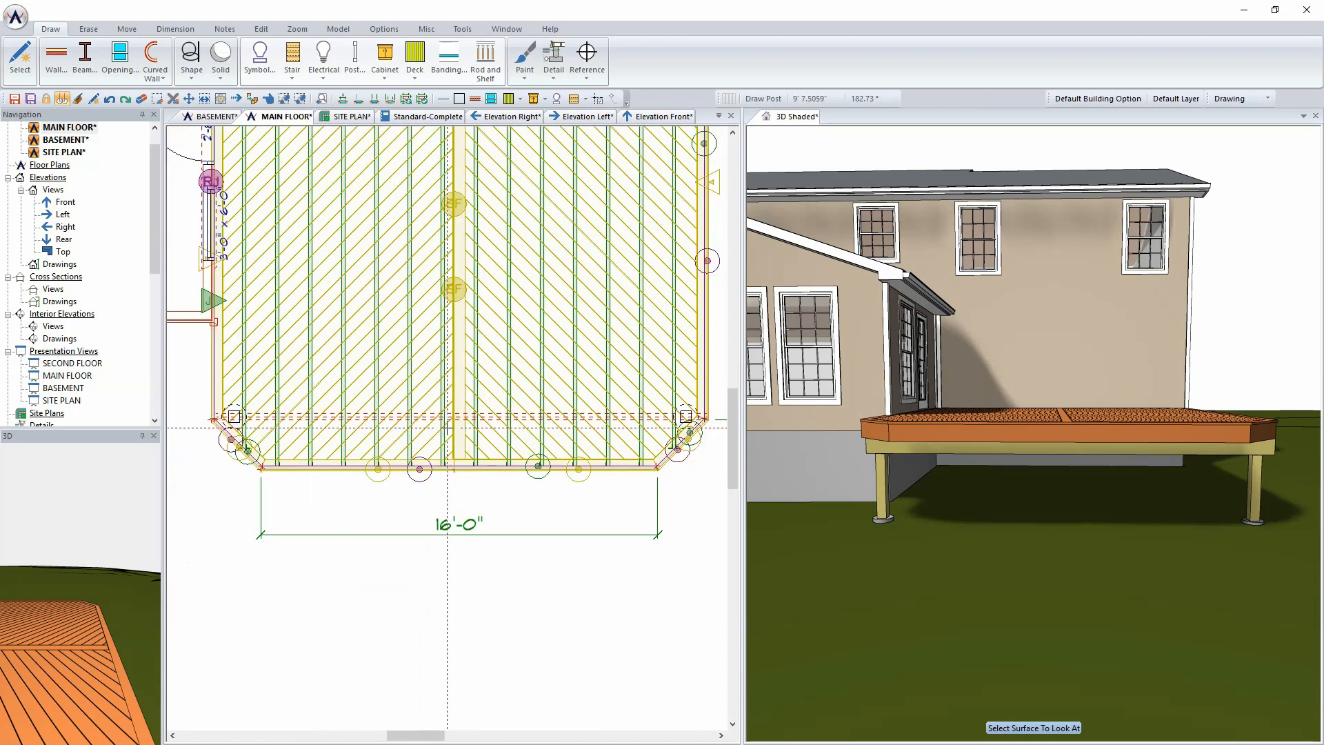
left_click(433, 29)
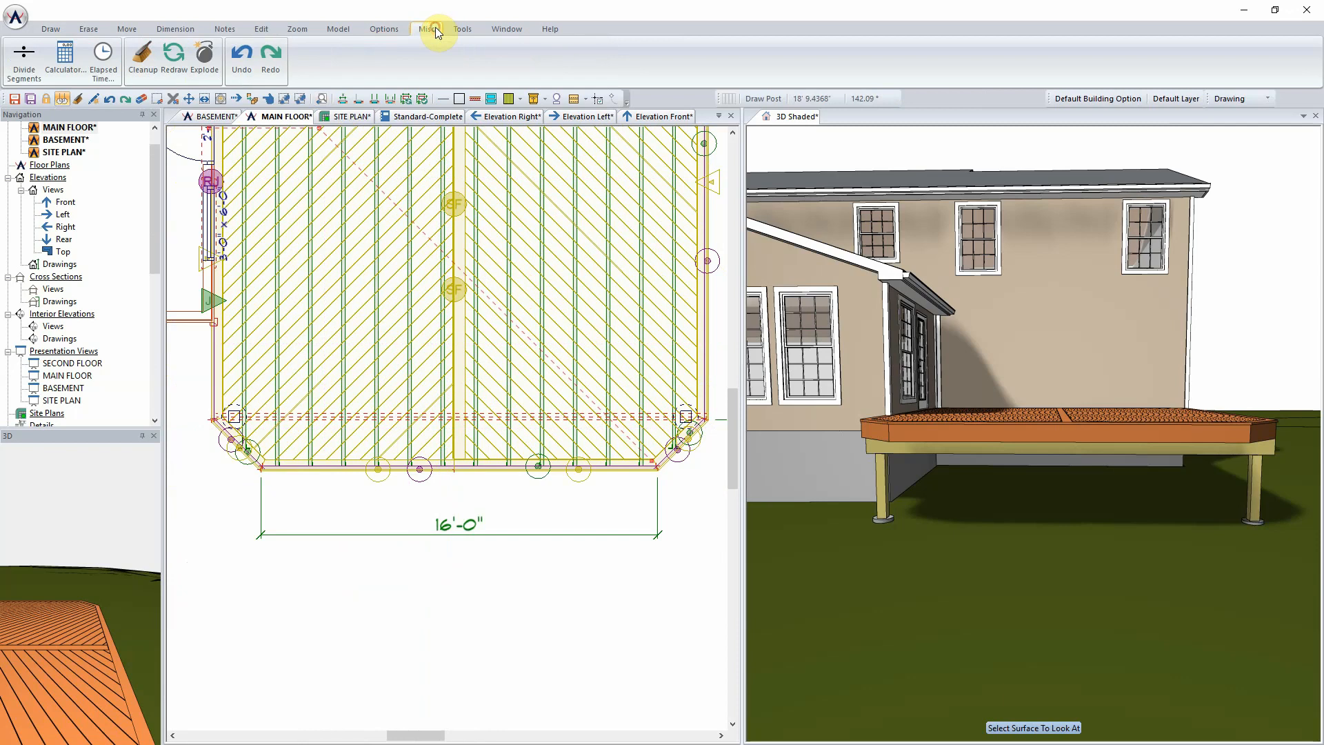
left_click(19, 71)
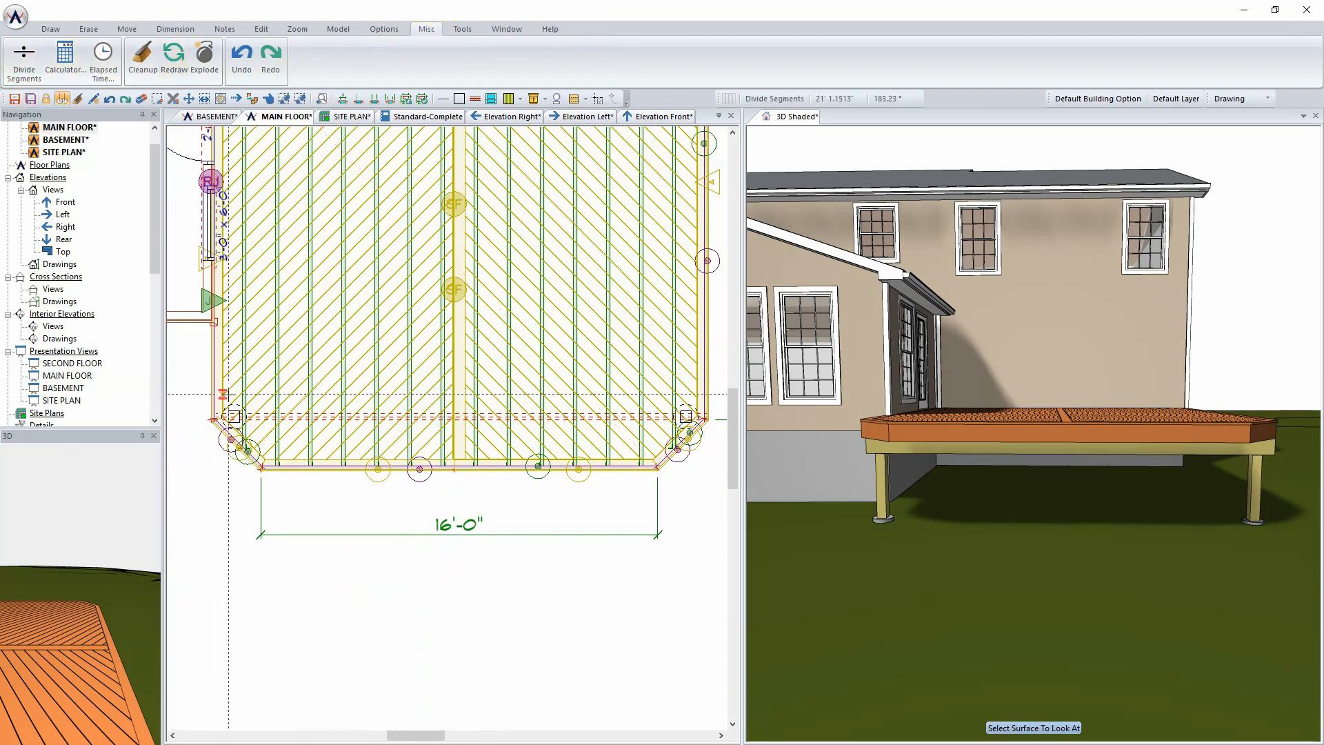
left_click(233, 417)
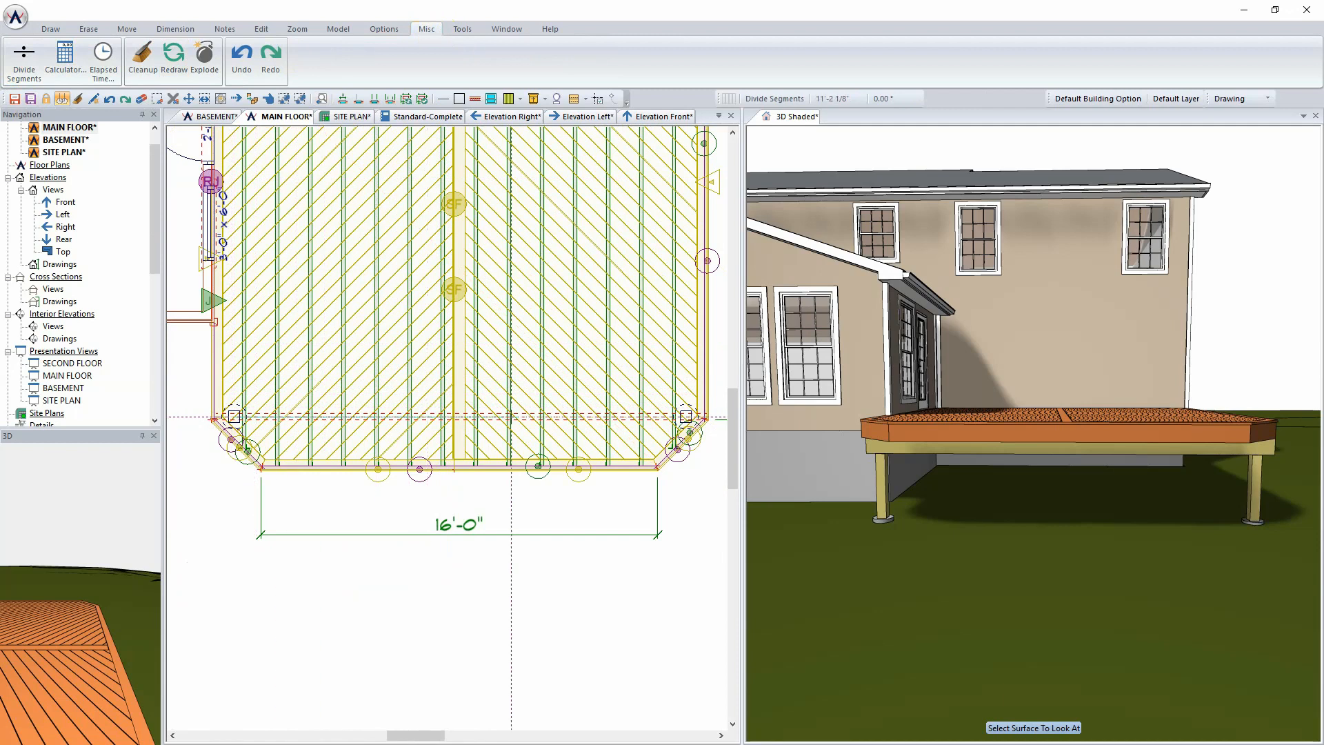
left_click(685, 417)
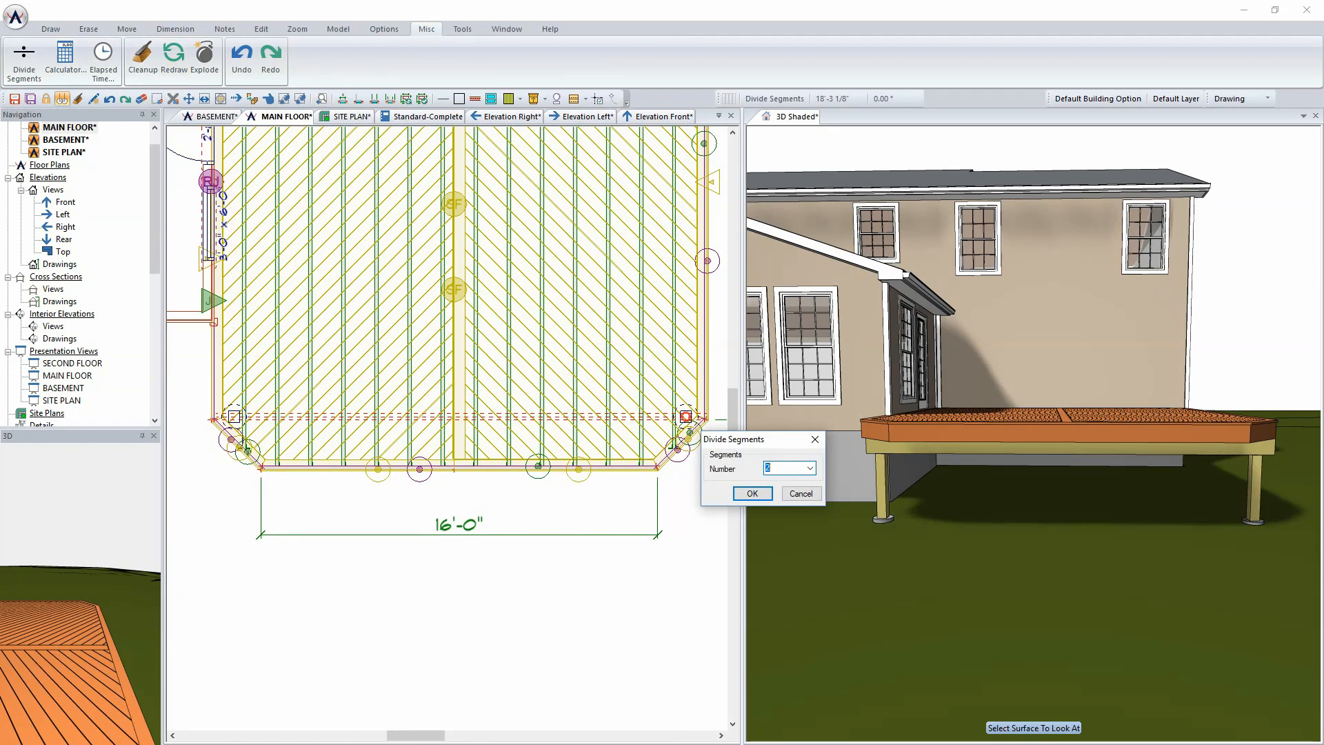
key("Return")
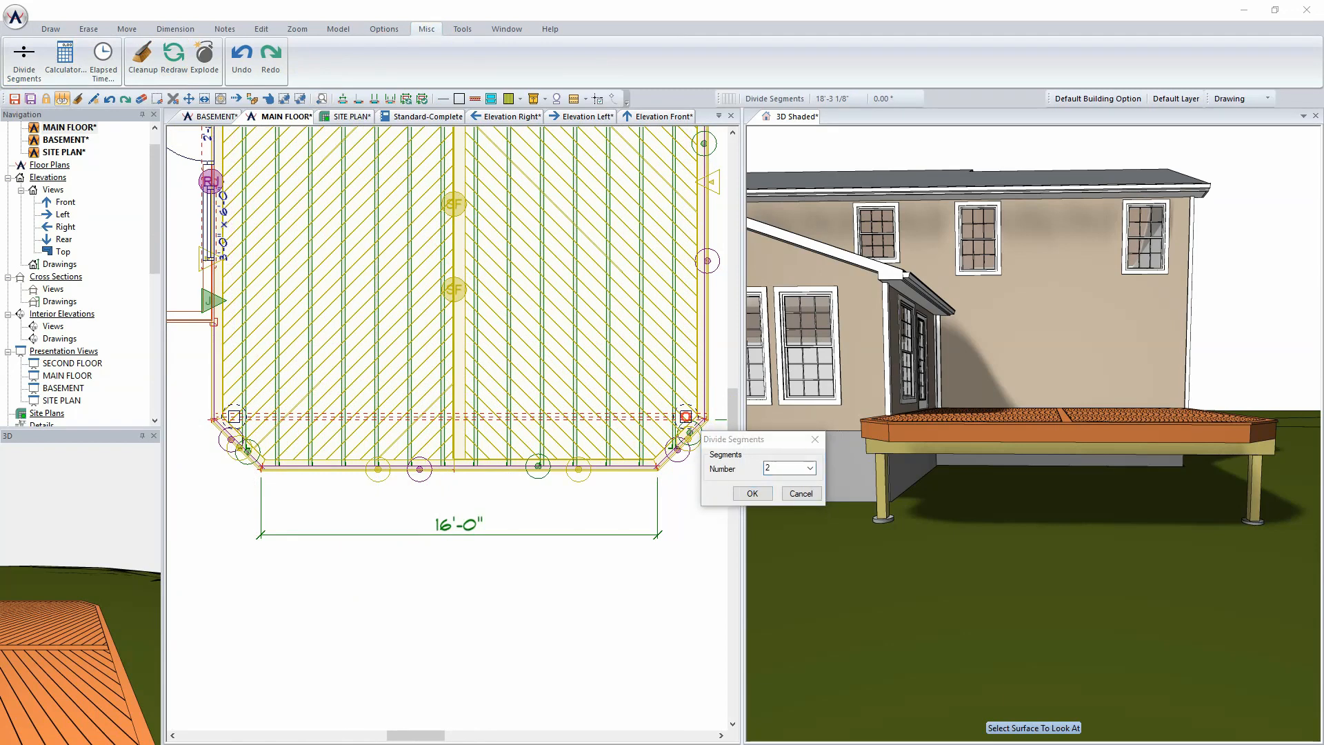
left_click(800, 467)
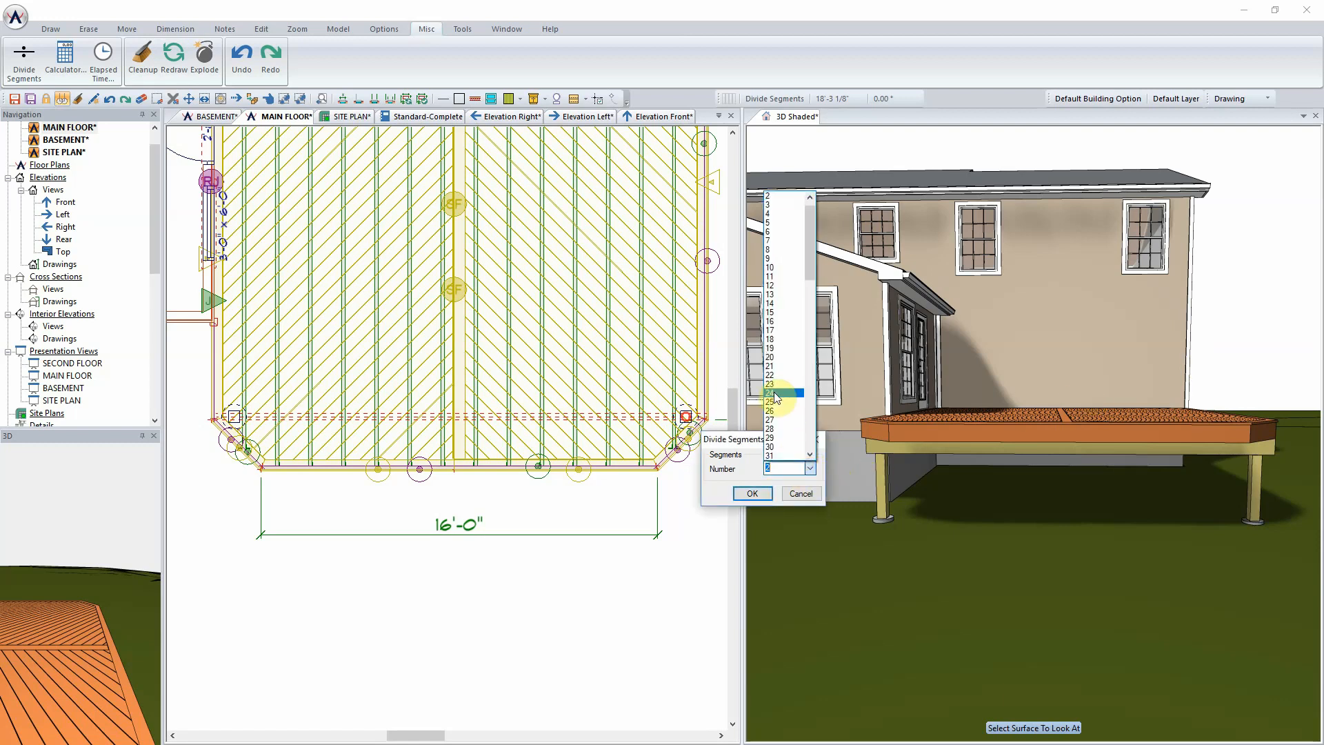
left_click(773, 204)
left_click(751, 493)
Reuse the existing 6x6 pressure treated post's type to place two intermediate posts on the beam at the division points
scroll(220, 456, "up", 3)
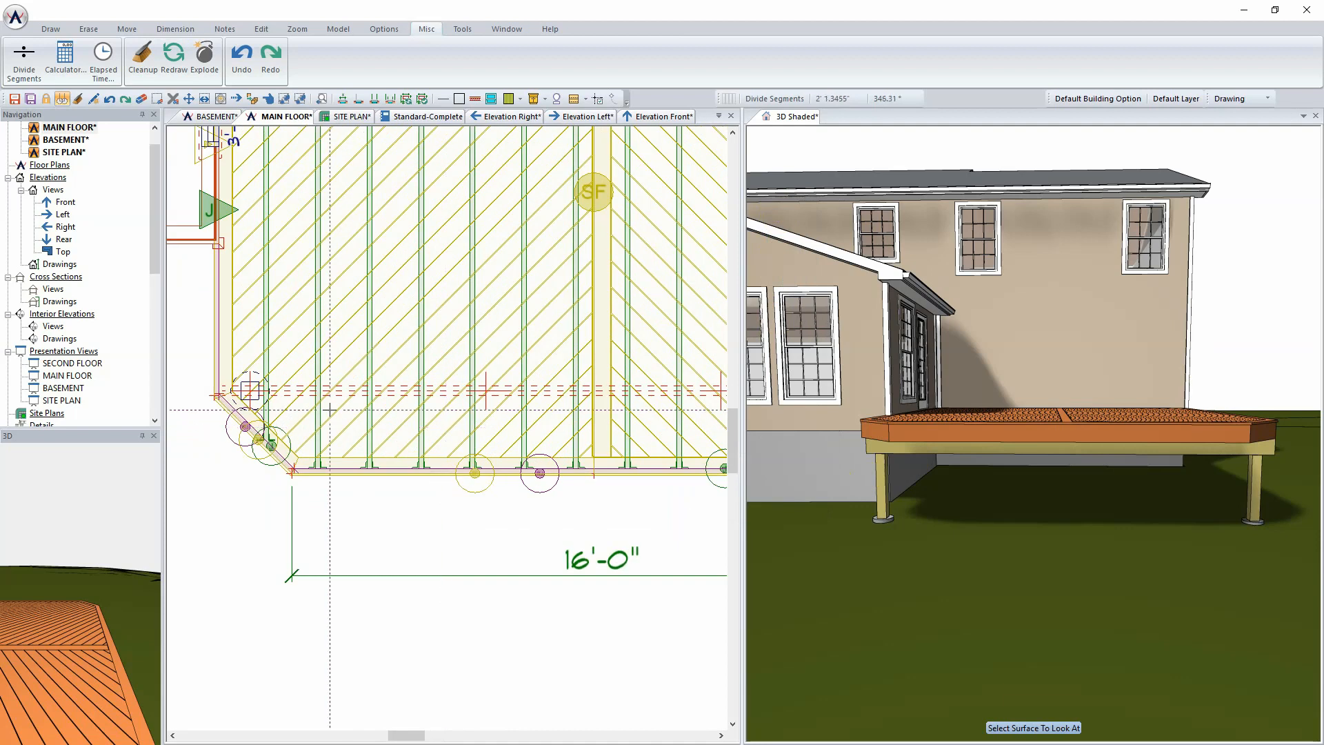
middle_click_drag(624, 383, 592, 388)
scroll(296, 395, "down", 2)
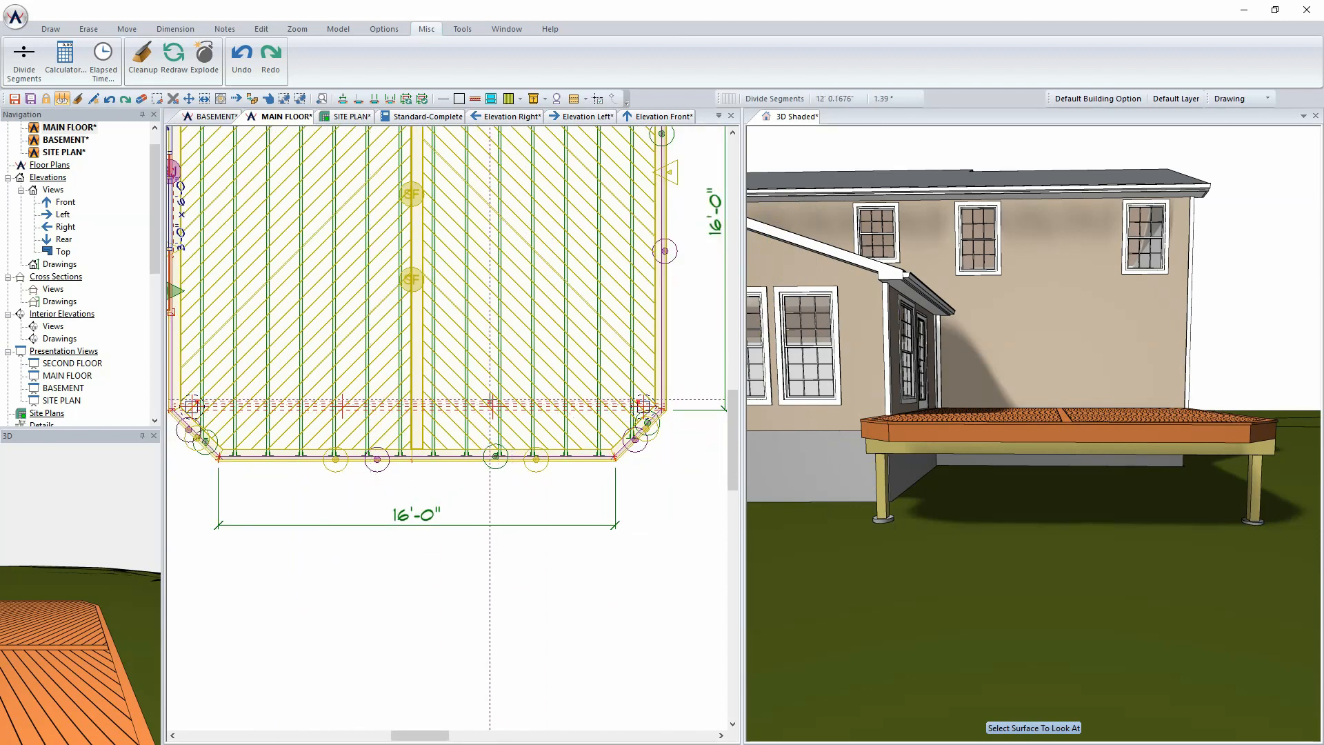
scroll(446, 426, "up", 2)
scroll(447, 428, "up", 2)
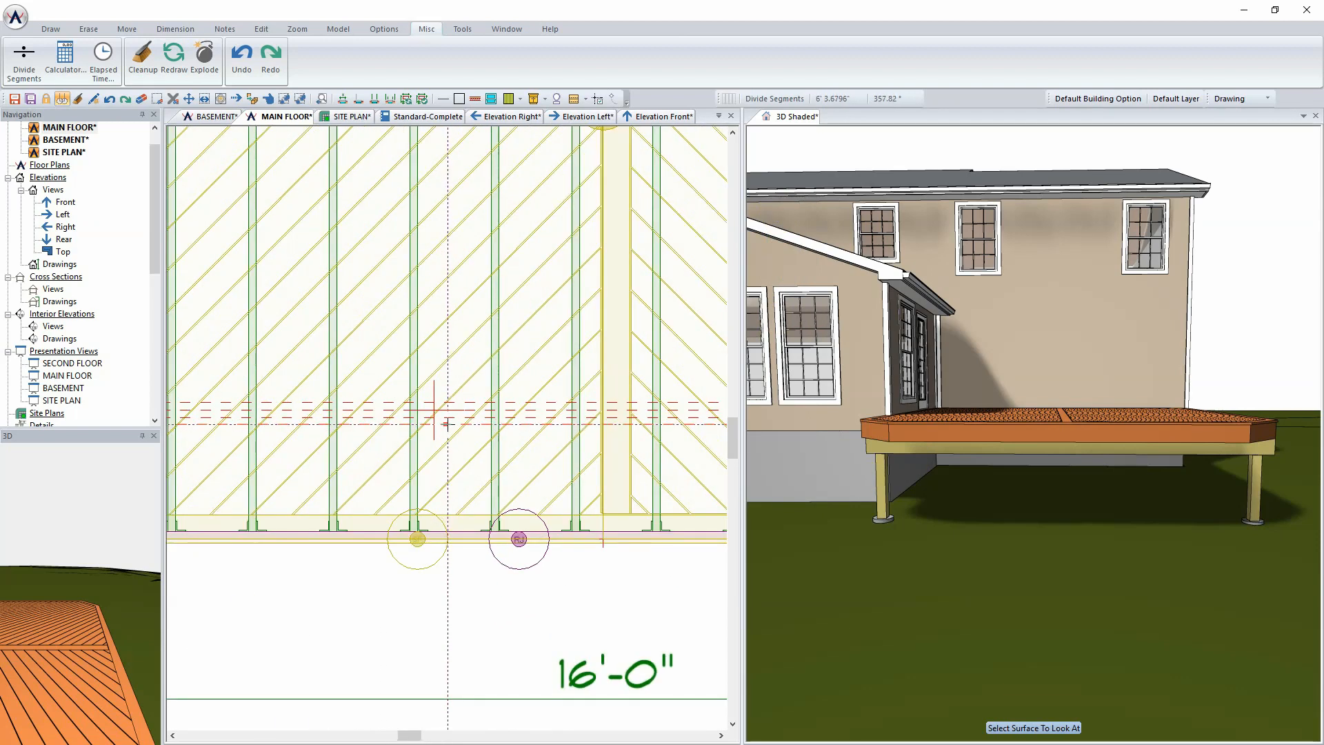
scroll(438, 414, "down", 3)
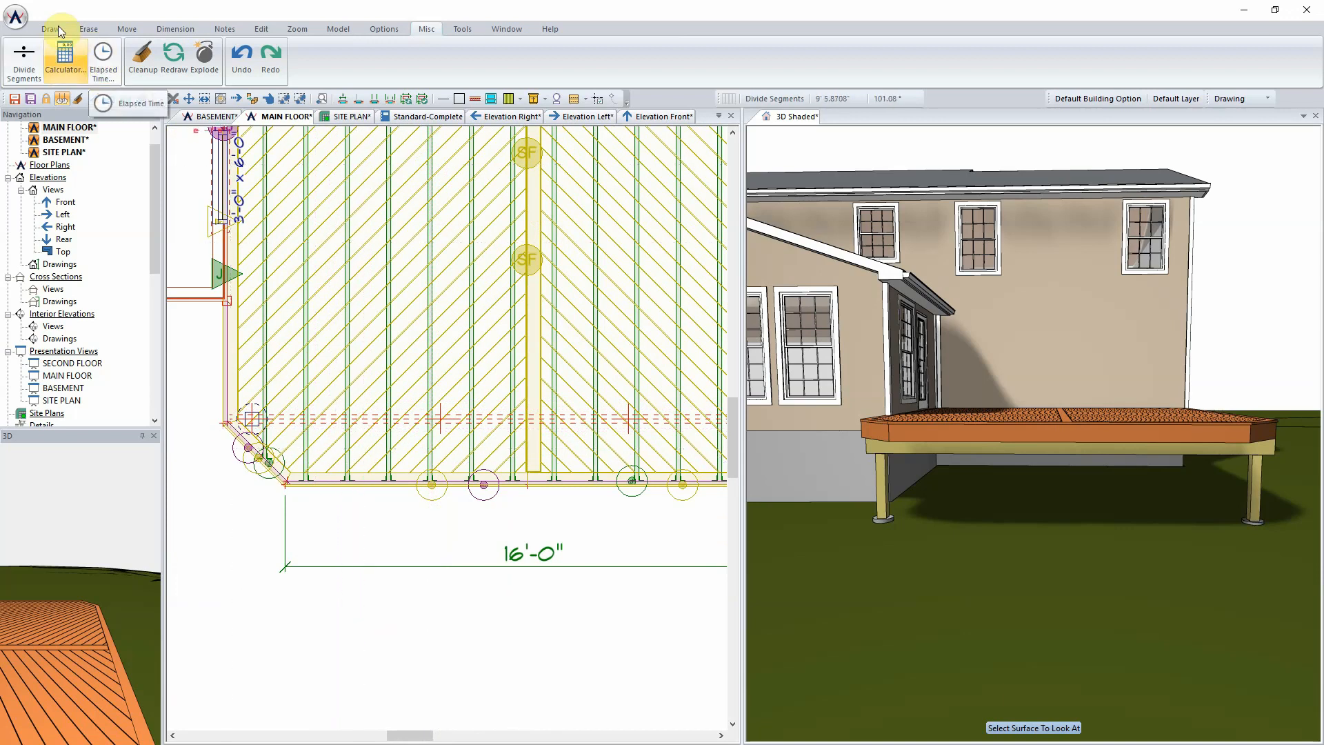
right_click(251, 421)
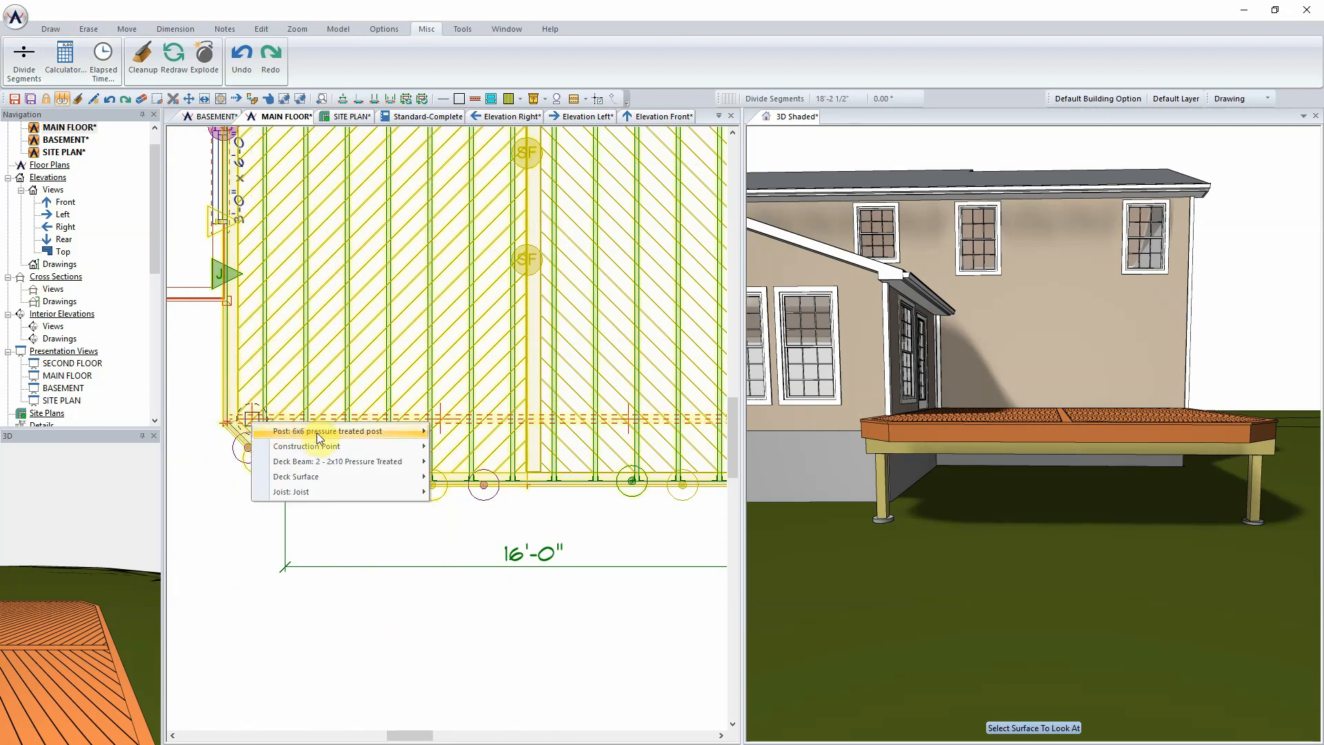
mouse_move(314, 433)
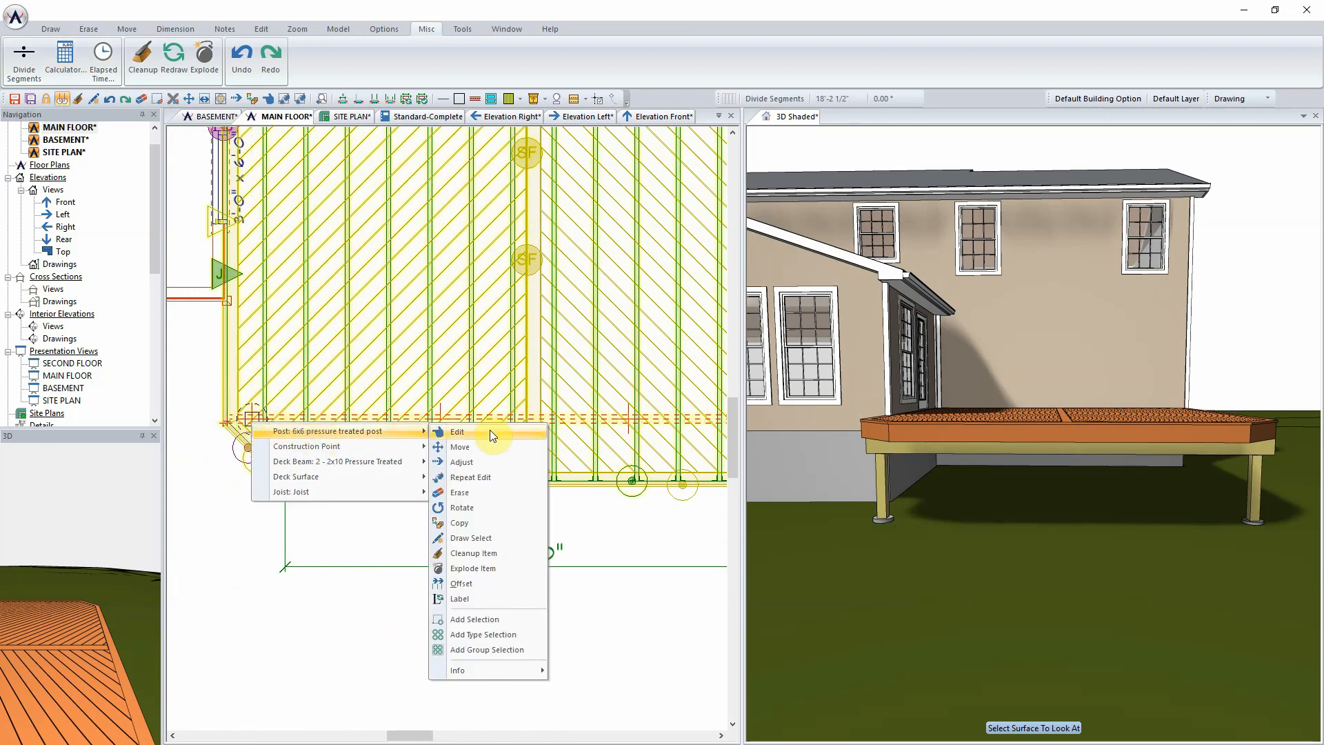
left_click(500, 537)
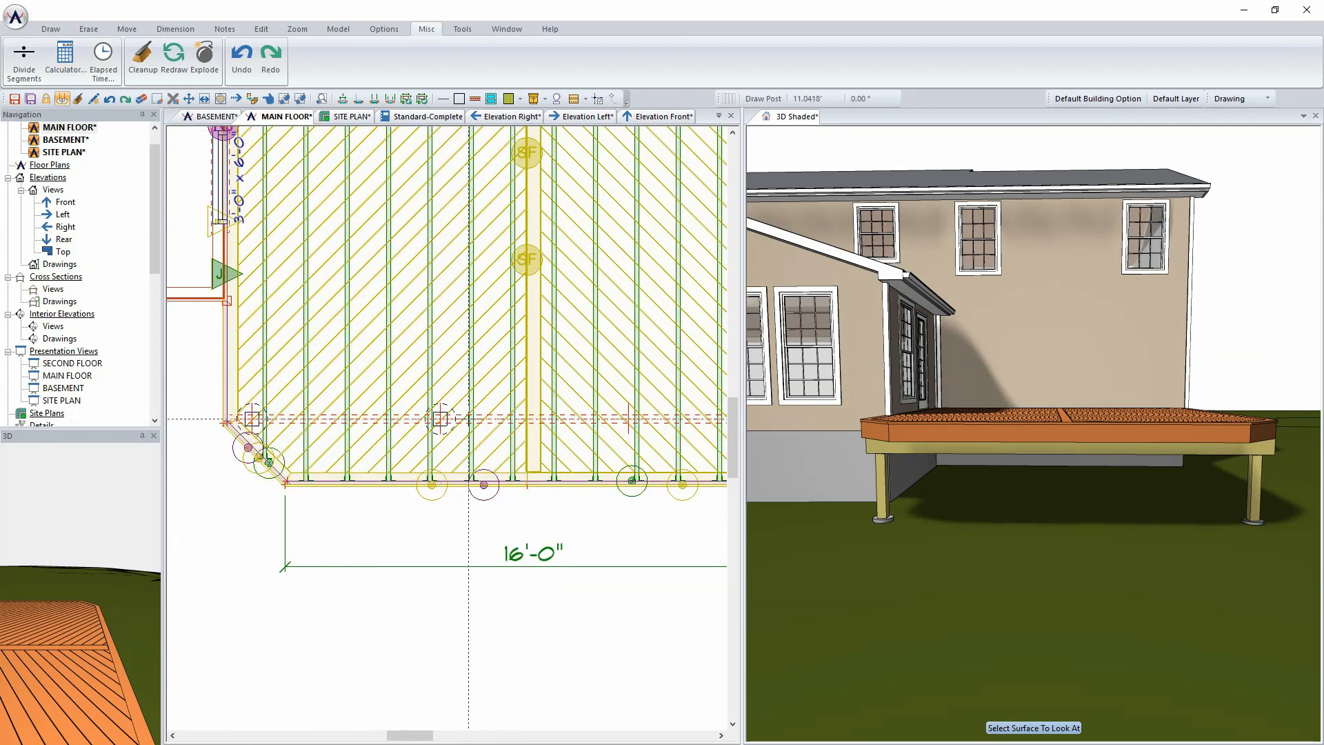
left_click(628, 419)
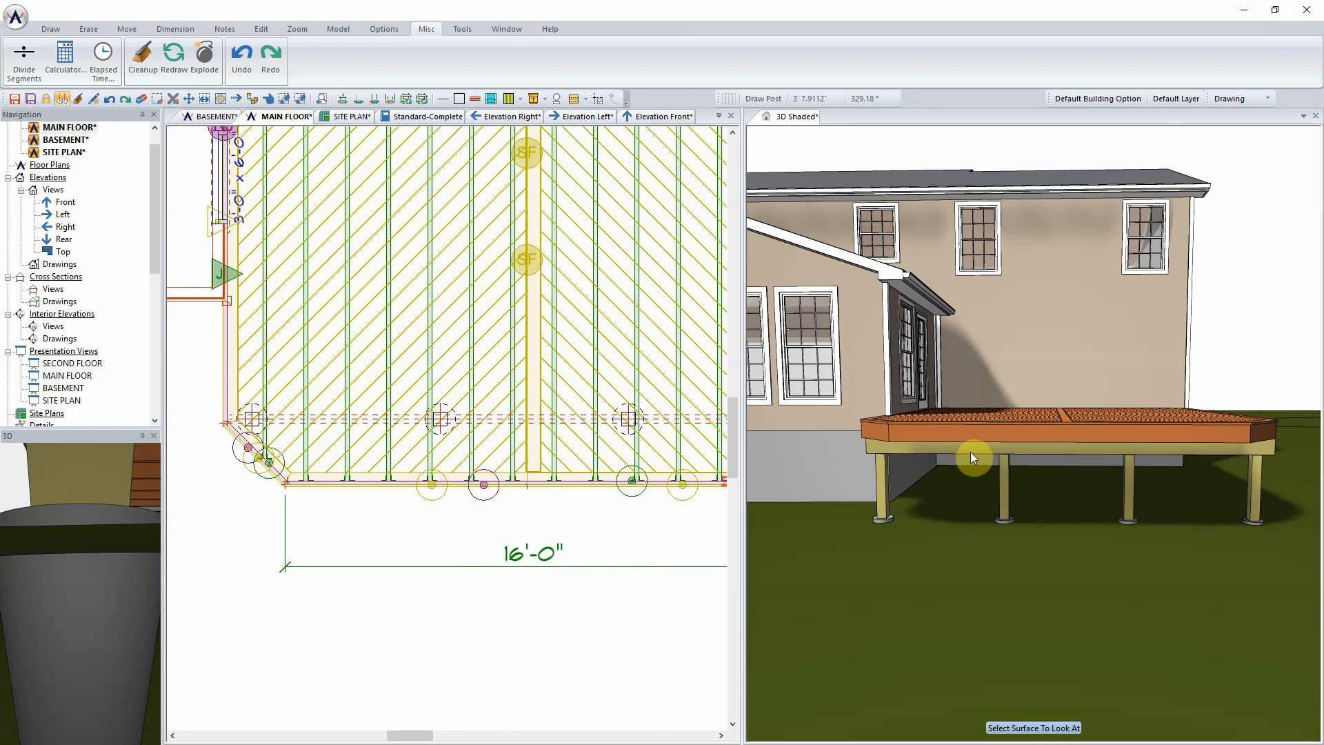
Place a matching 6x6 pressure treated post on the 12'-0" section's beam, near the angled corner beside the 6'-6" section
scroll(483, 583, "down", 5)
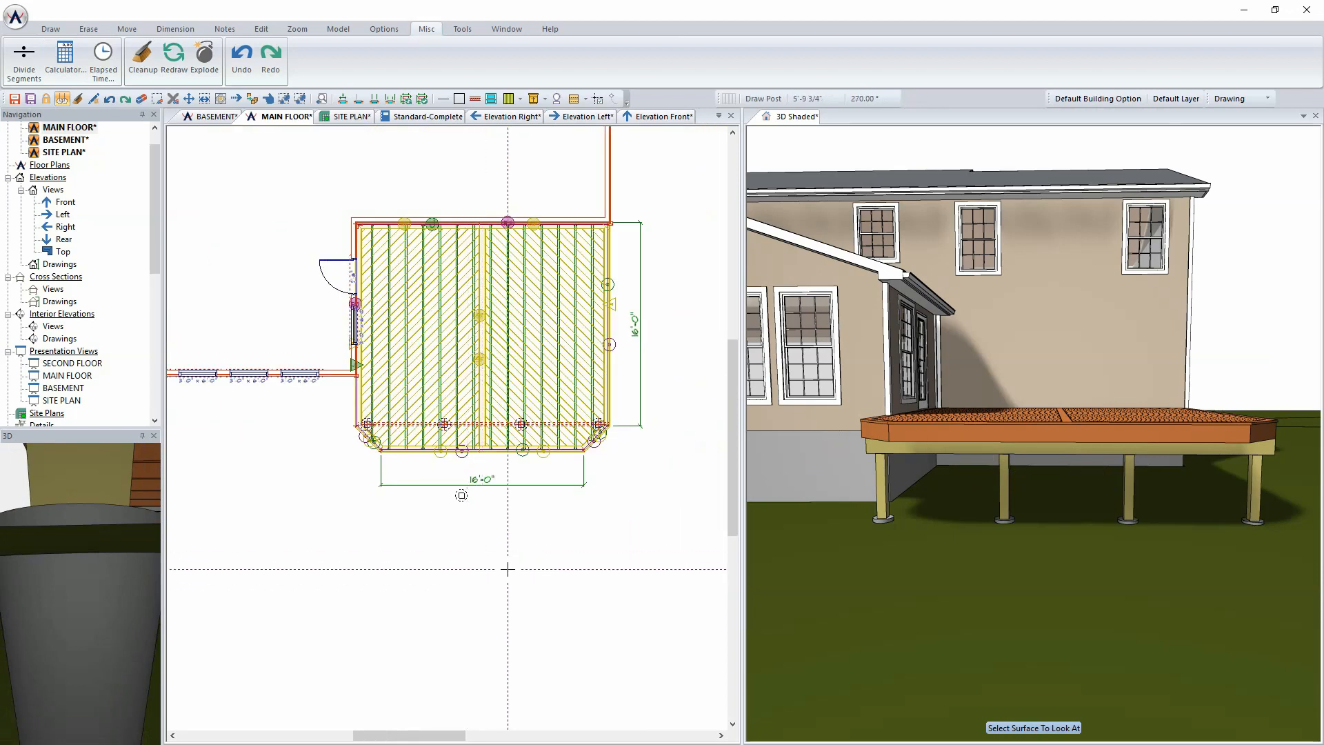
middle_click_drag(256, 470, 559, 507)
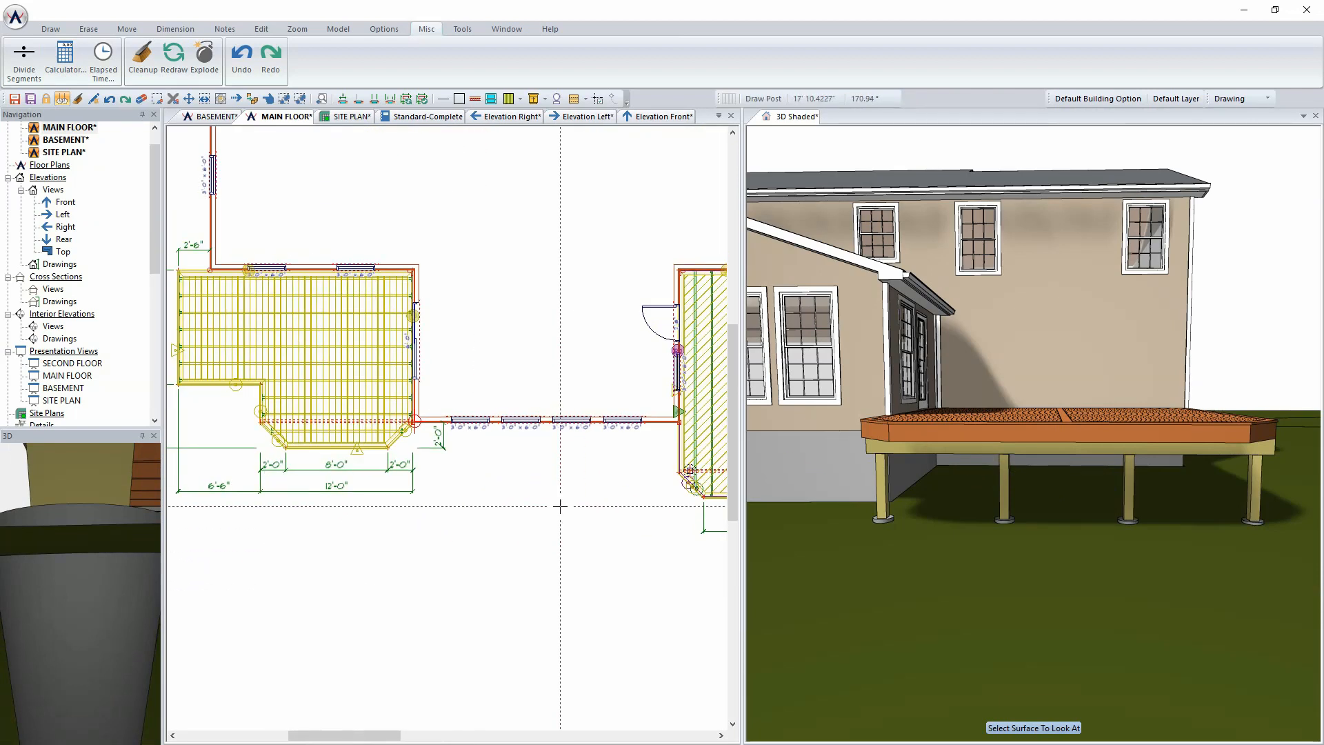
scroll(483, 449, "up", 2)
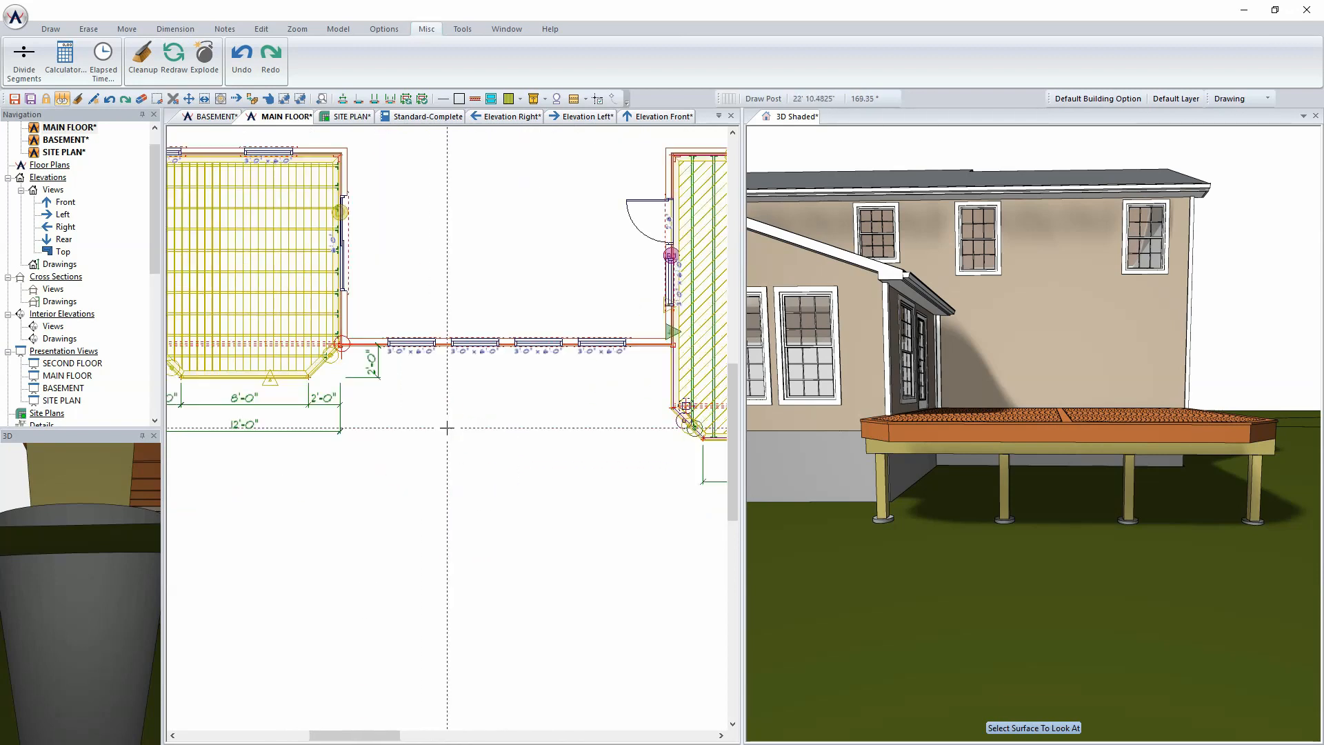
scroll(482, 449, "down", 3)
scroll(476, 447, "up", 6)
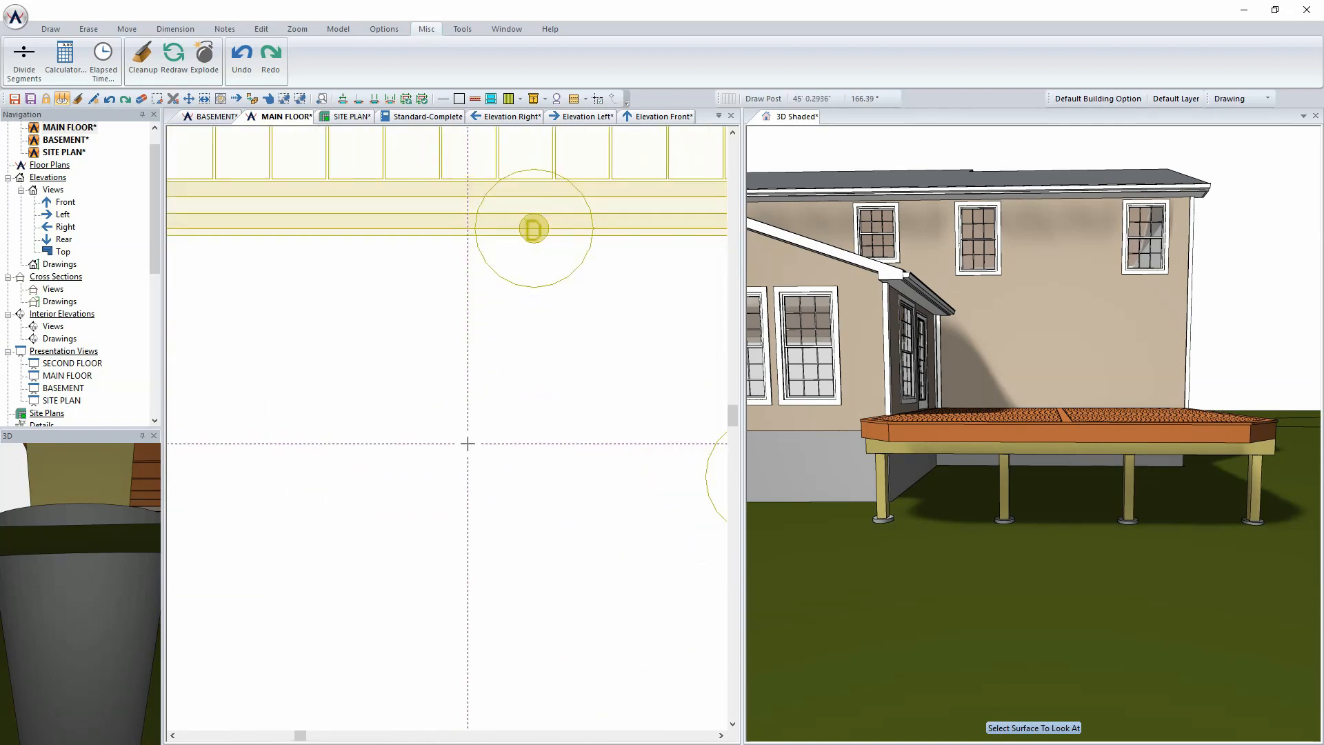
scroll(468, 443, "down", 3)
scroll(416, 420, "up", 1)
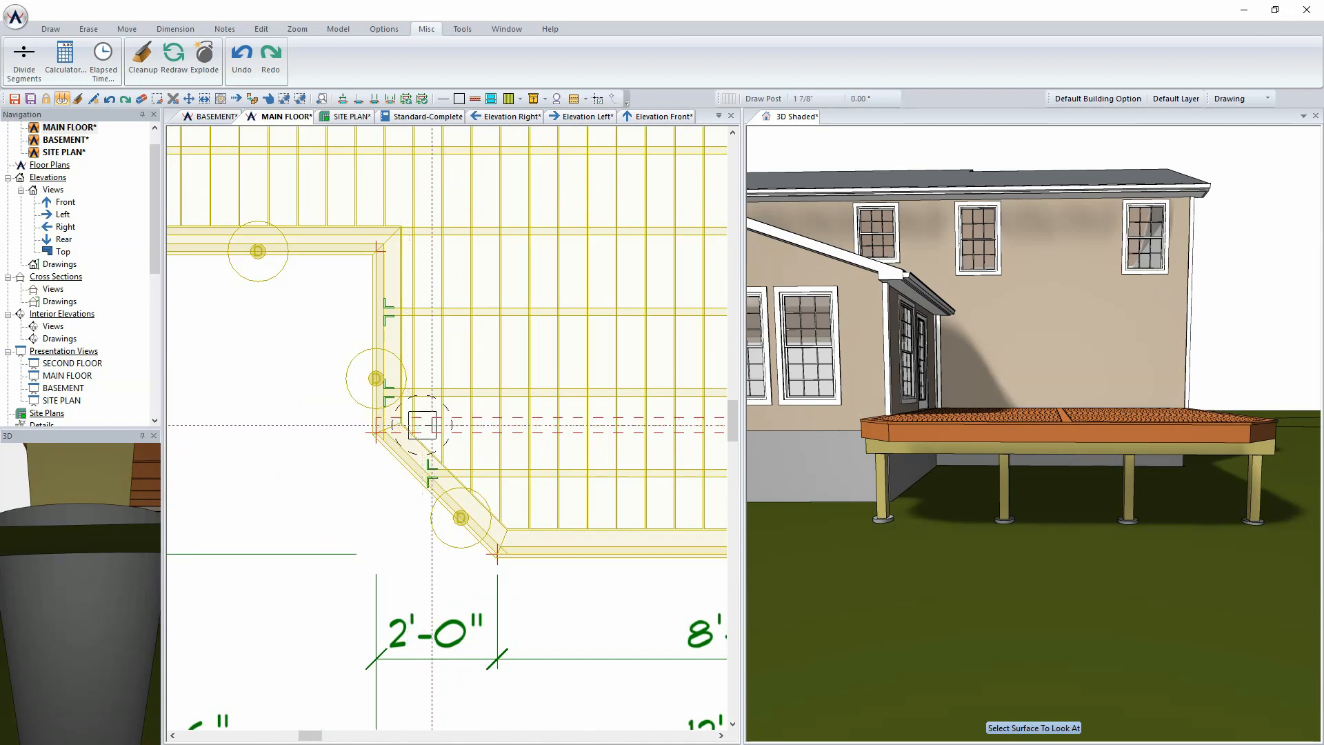
scroll(435, 425, "down", 2)
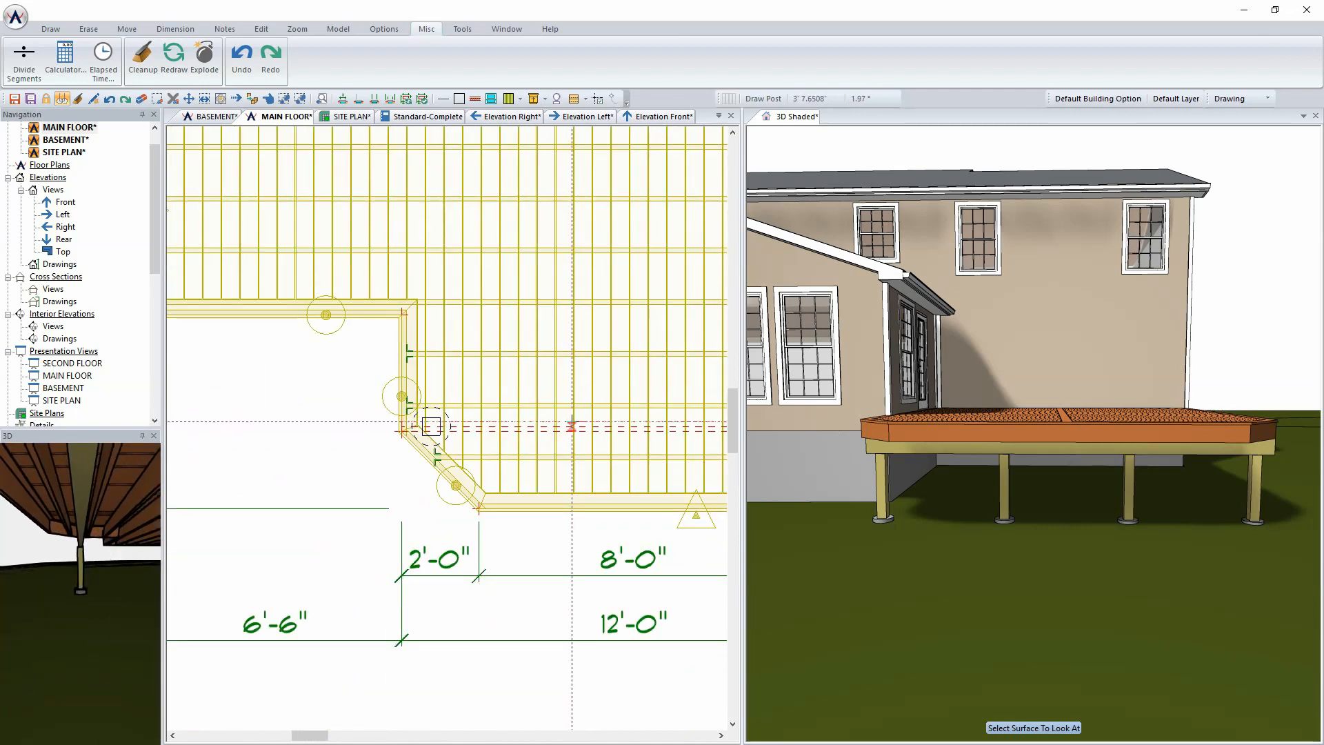
Place two more 6x6 pressure treated posts on the 12'-0" section's beam, one near the house-side angled corner and one at mid-span
scroll(460, 429, "down", 3)
scroll(443, 441, "up", 6)
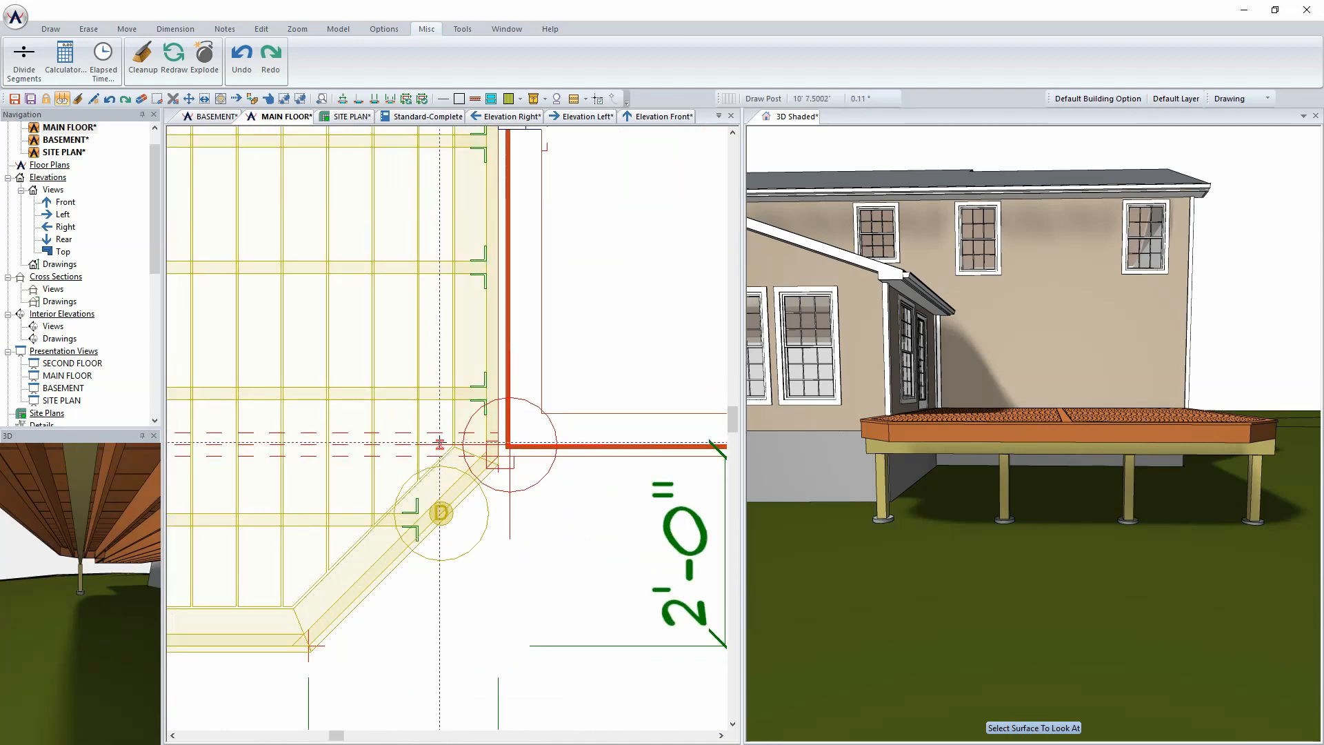
left_click(419, 445)
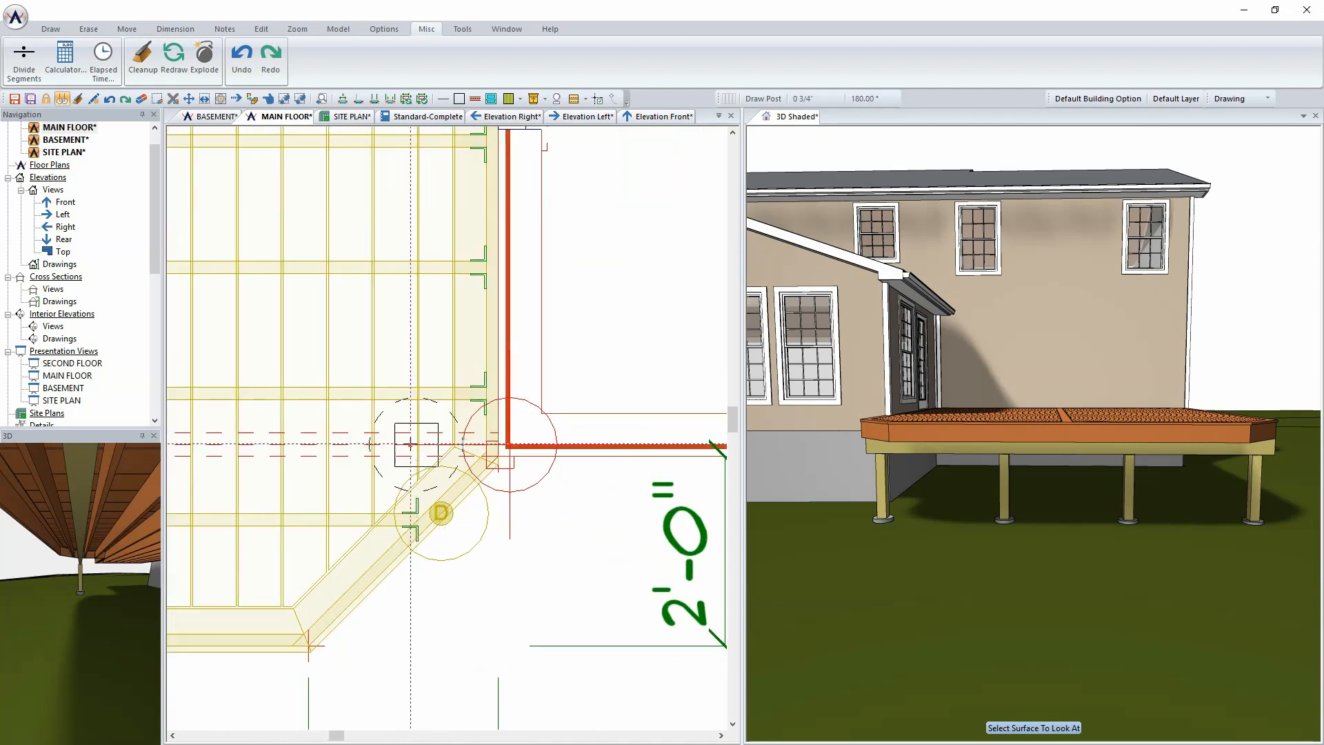
scroll(311, 448, "down", 4)
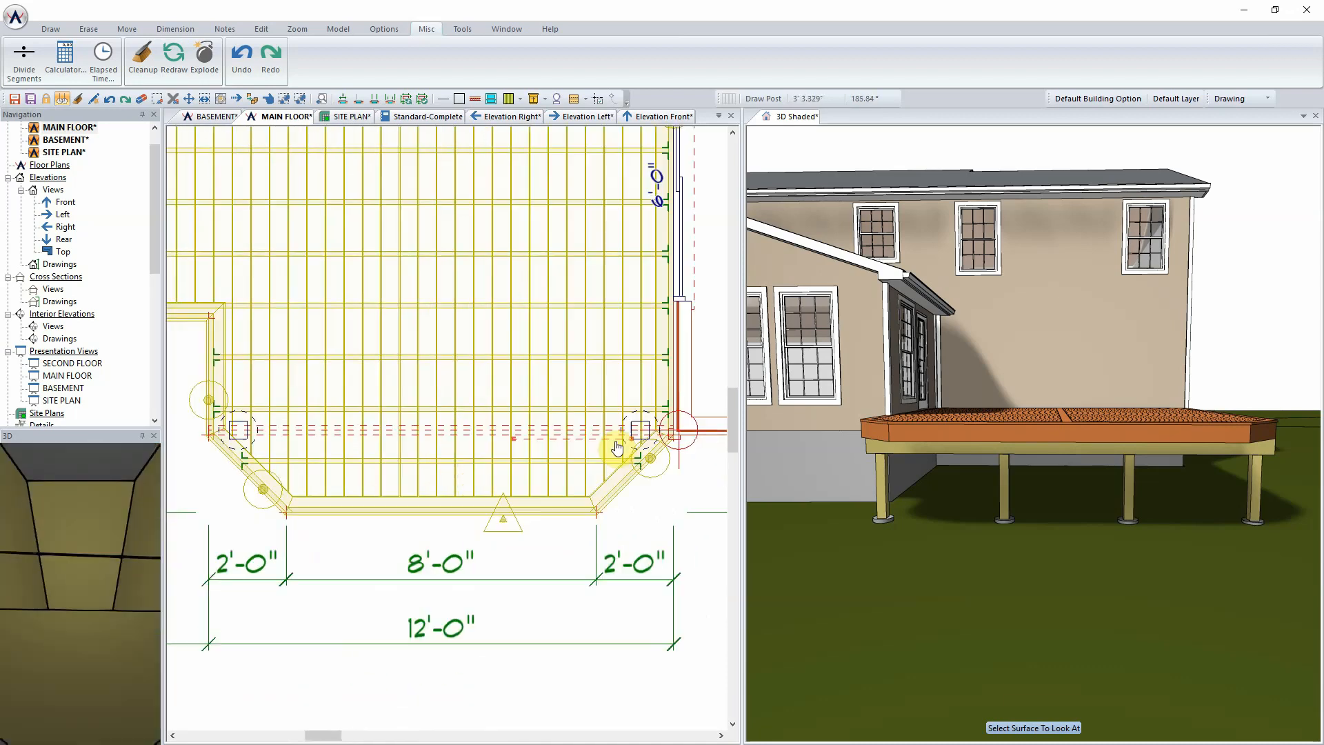
left_click(485, 431)
scroll(446, 429, "down", 2)
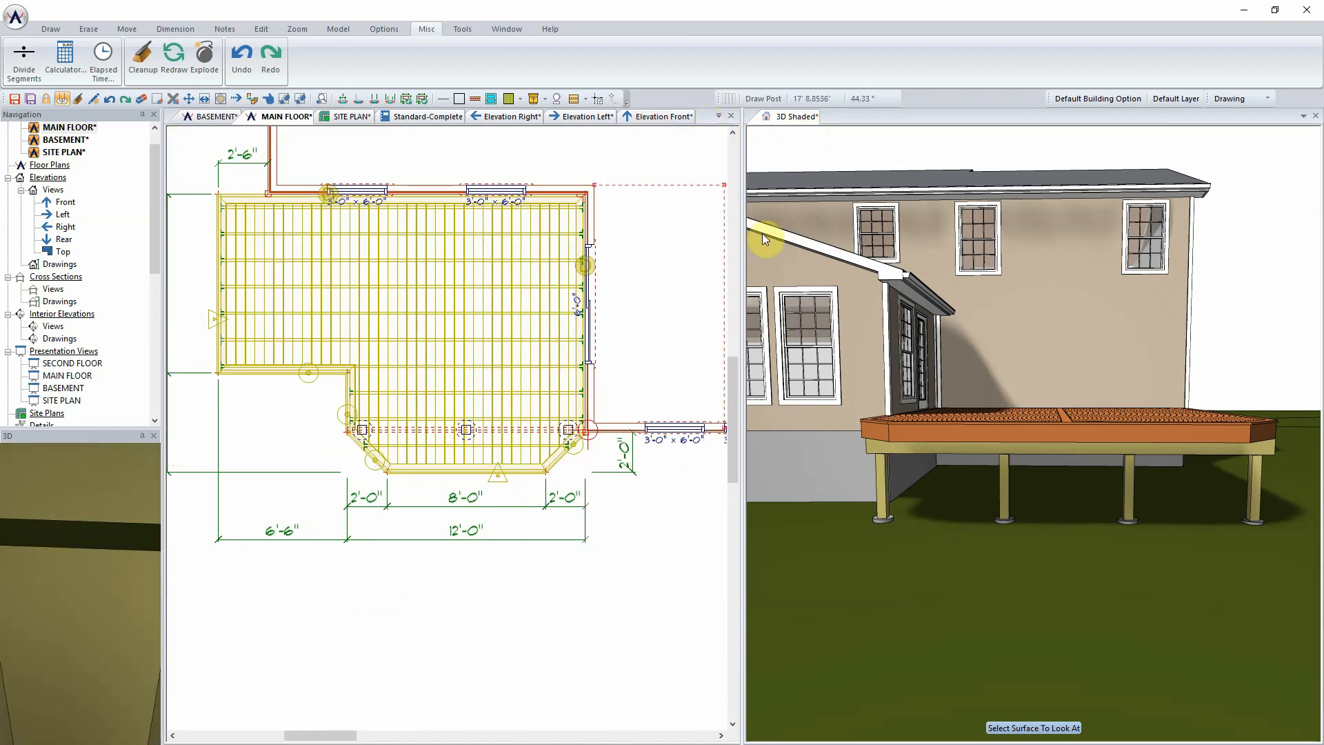
In the front elevation, review a deck post's dimensions, elevation offset and pad settings without changing them
left_click(655, 117)
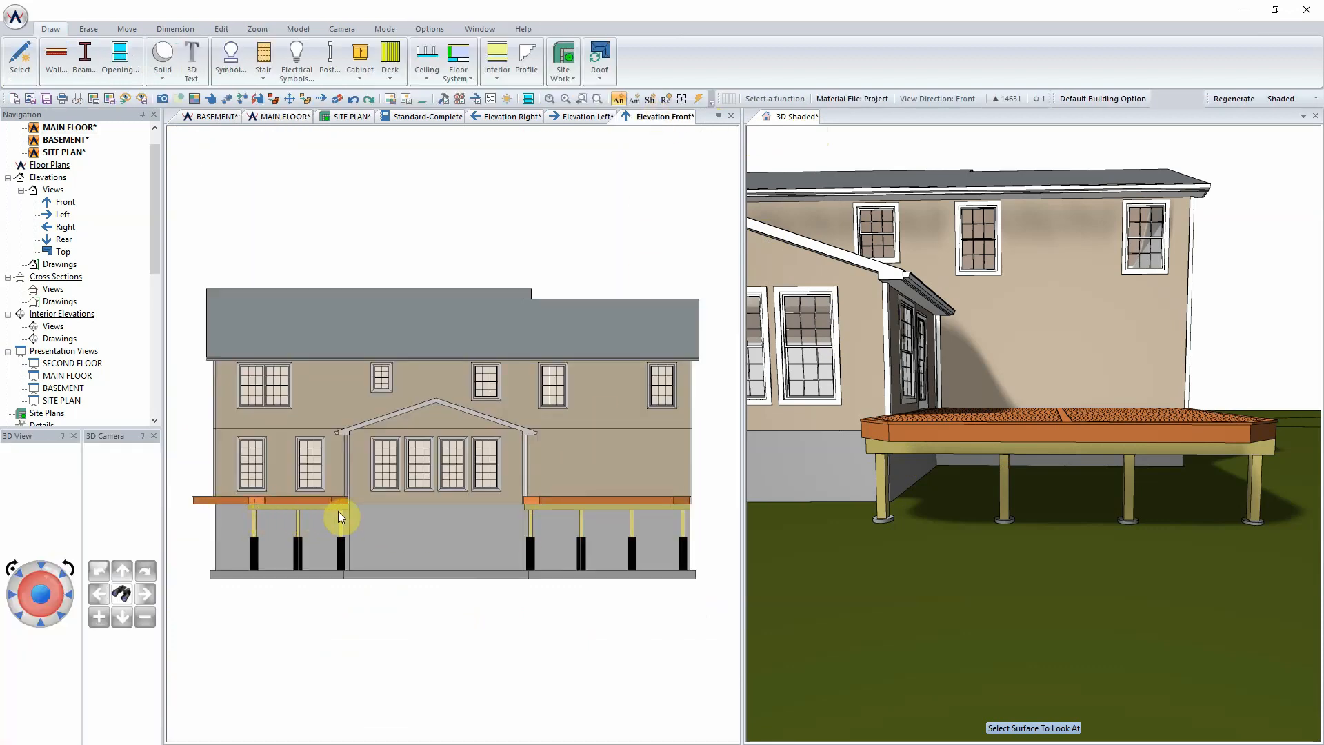
right_click(636, 545)
left_click(669, 573)
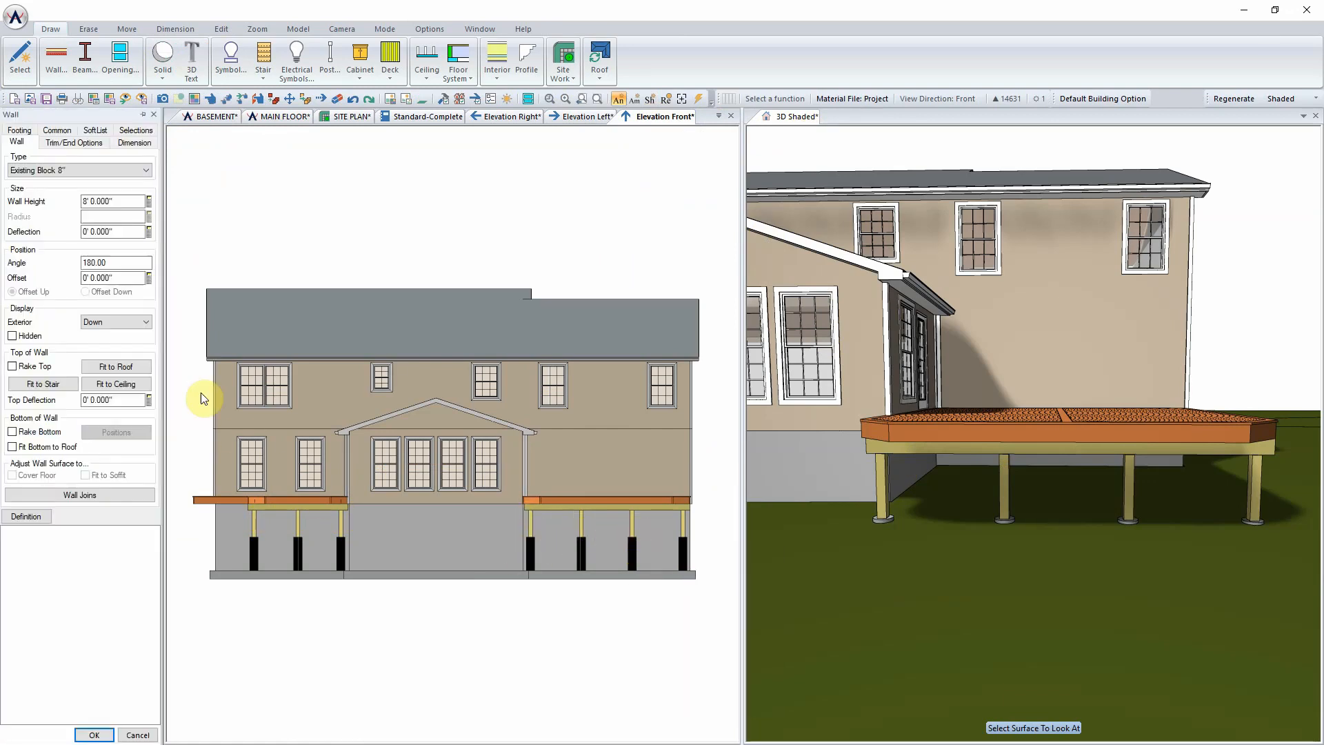
key("Escape")
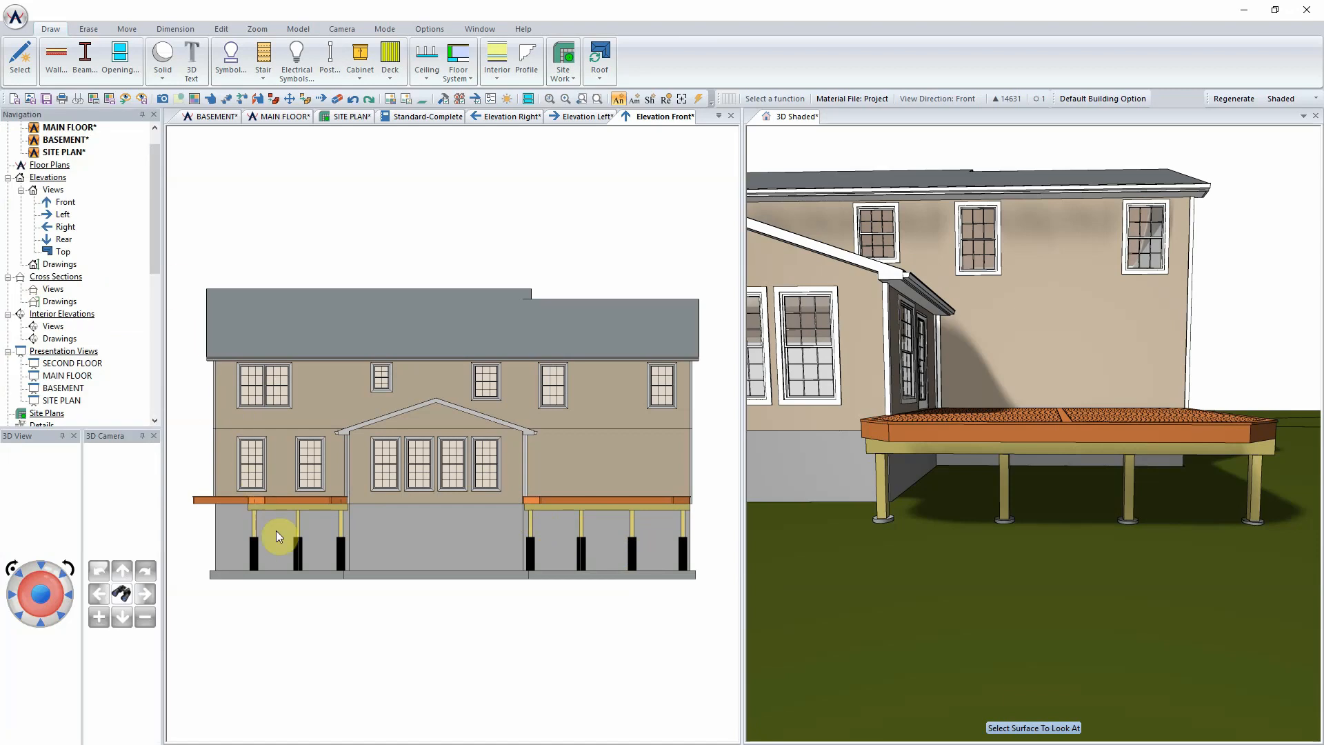
right_click(582, 547)
left_click(613, 577)
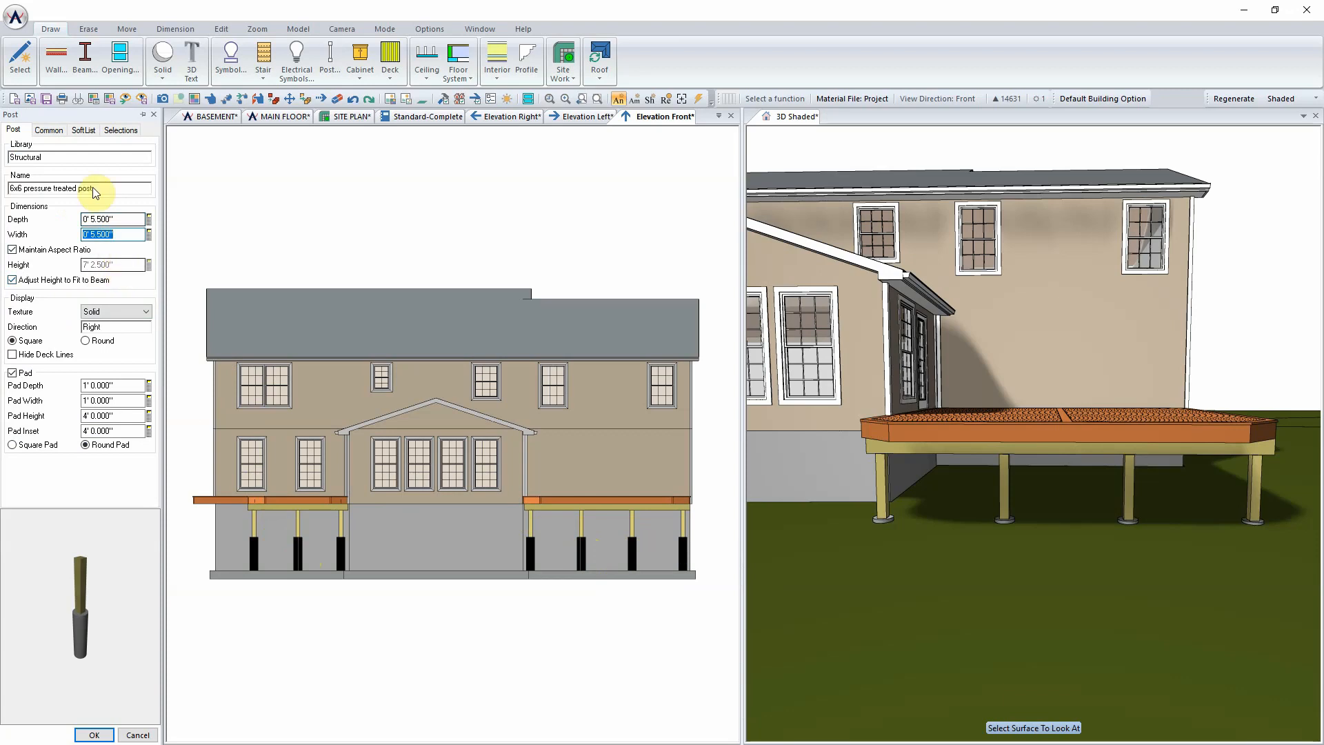
left_click(49, 130)
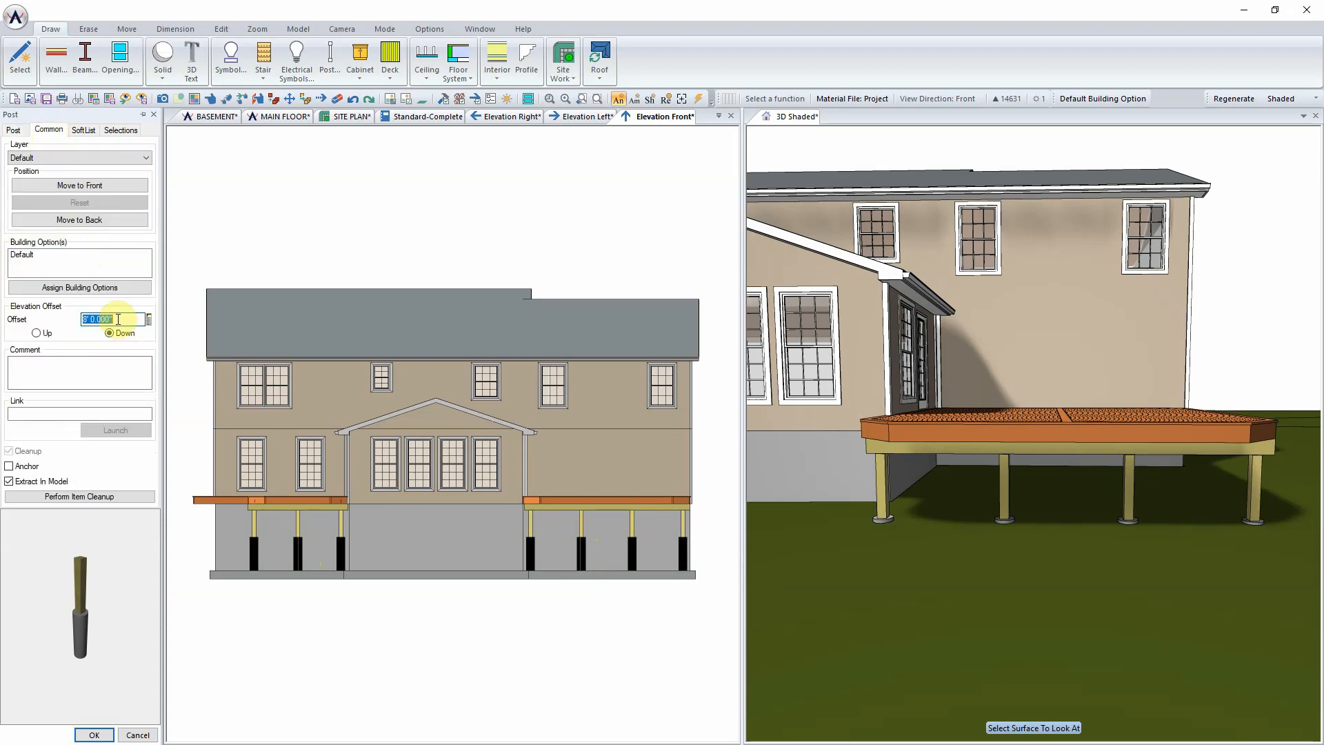
left_click(13, 129)
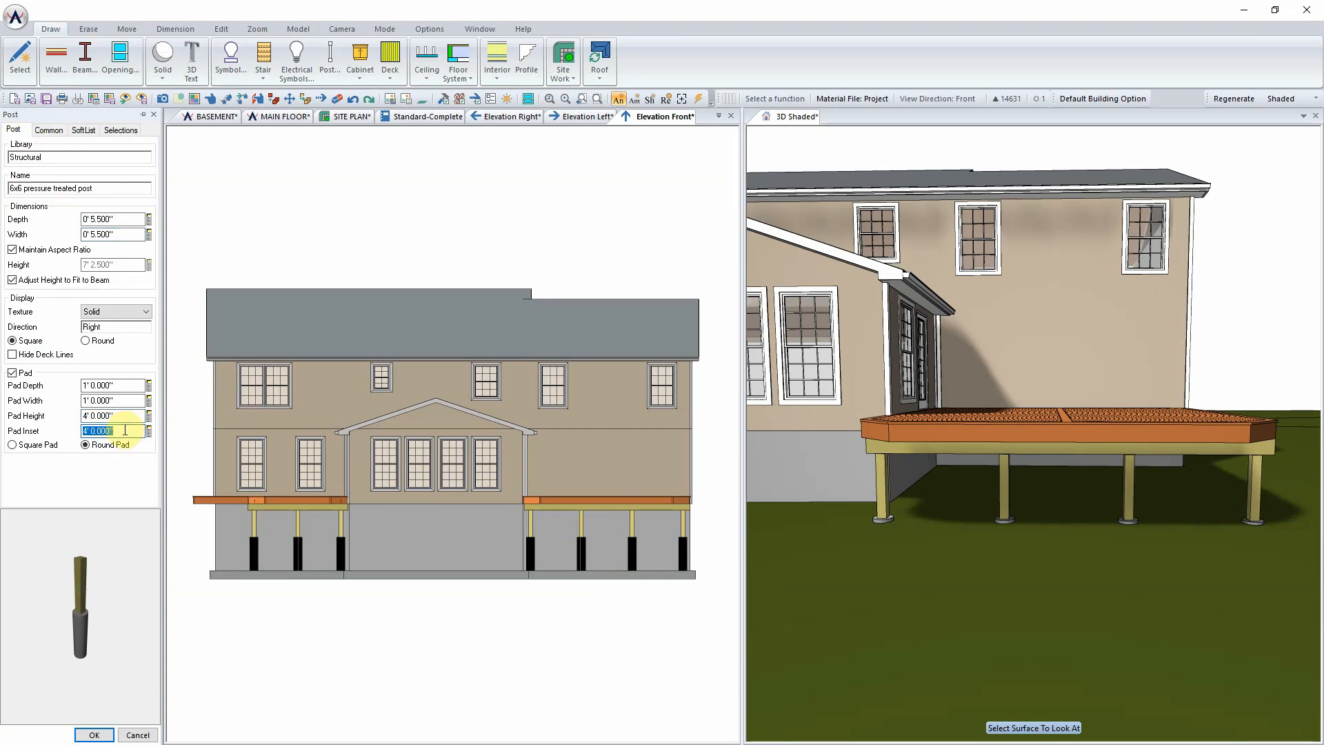
left_click(138, 735)
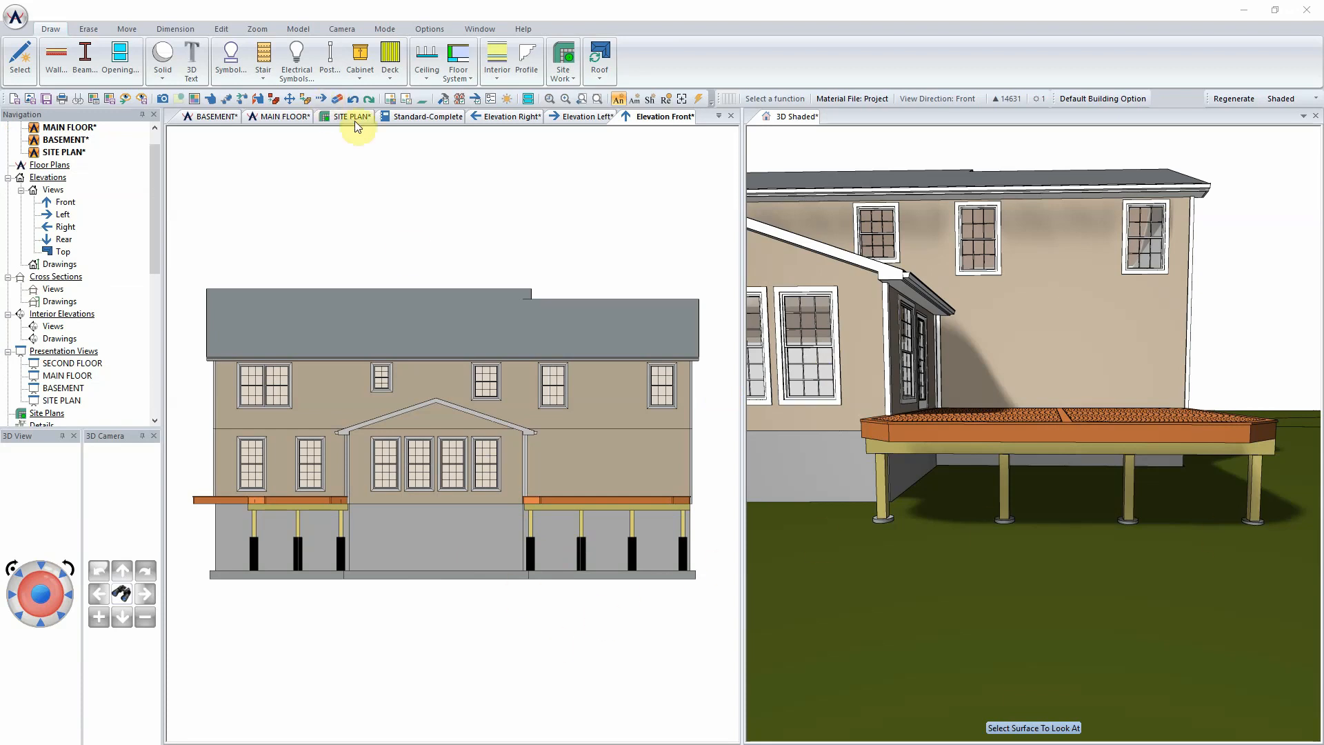
Merge the 3D shaded view into the main tab group, view both decks with their posts, and return to the main floor plan
left_click(286, 118)
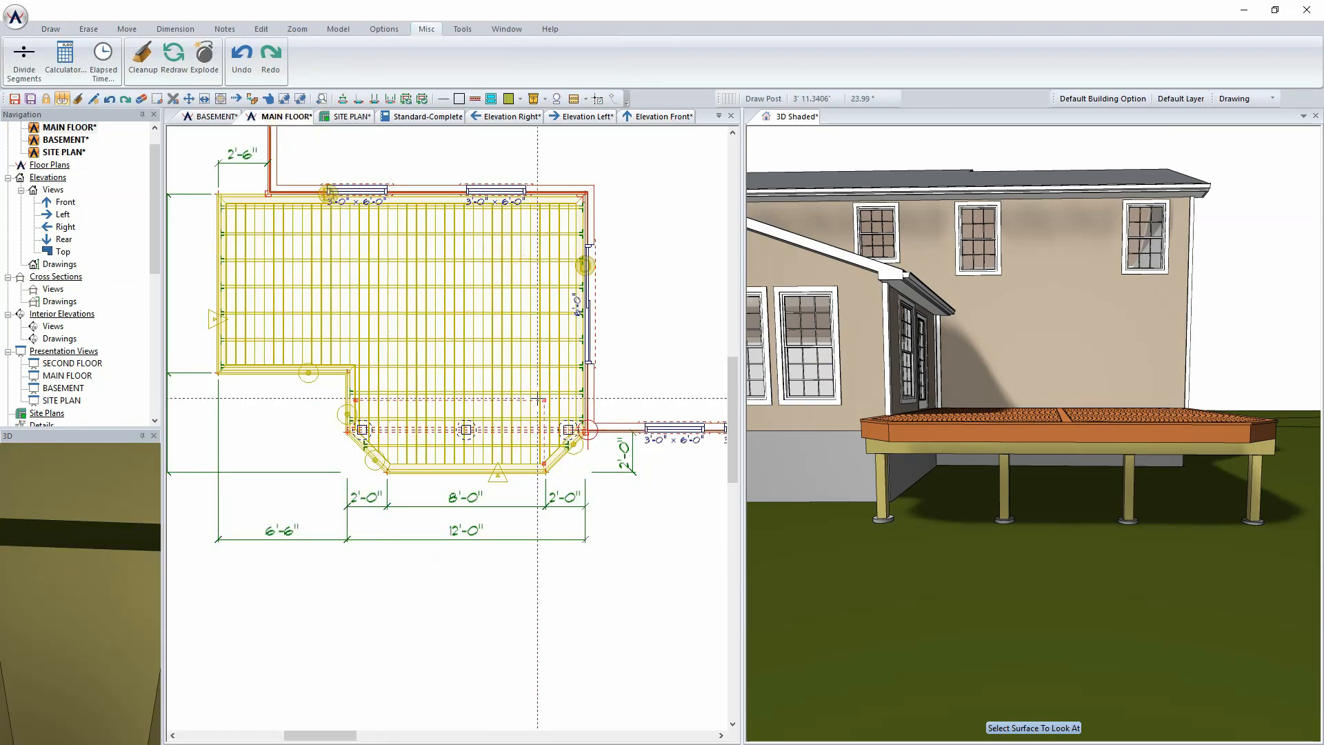
scroll(606, 388, "down", 4)
middle_click_drag(607, 389, 482, 412)
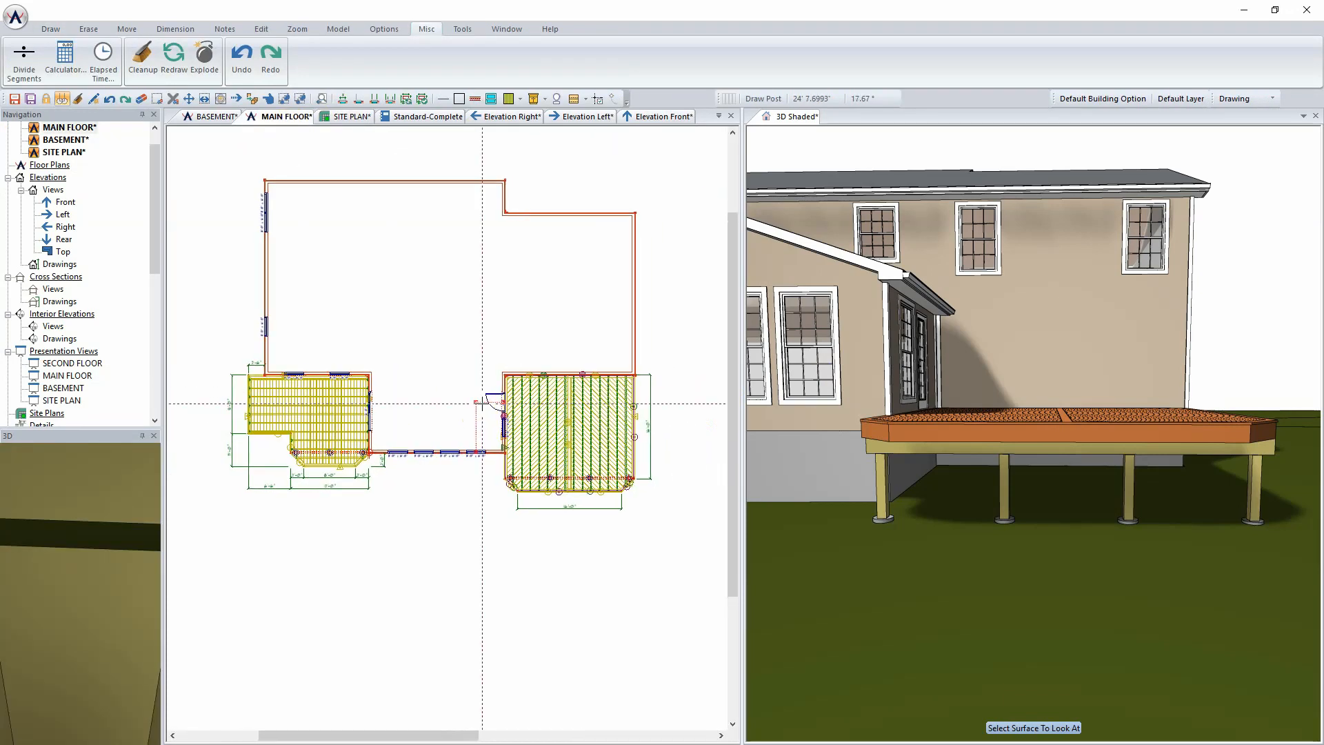
right_click(796, 121)
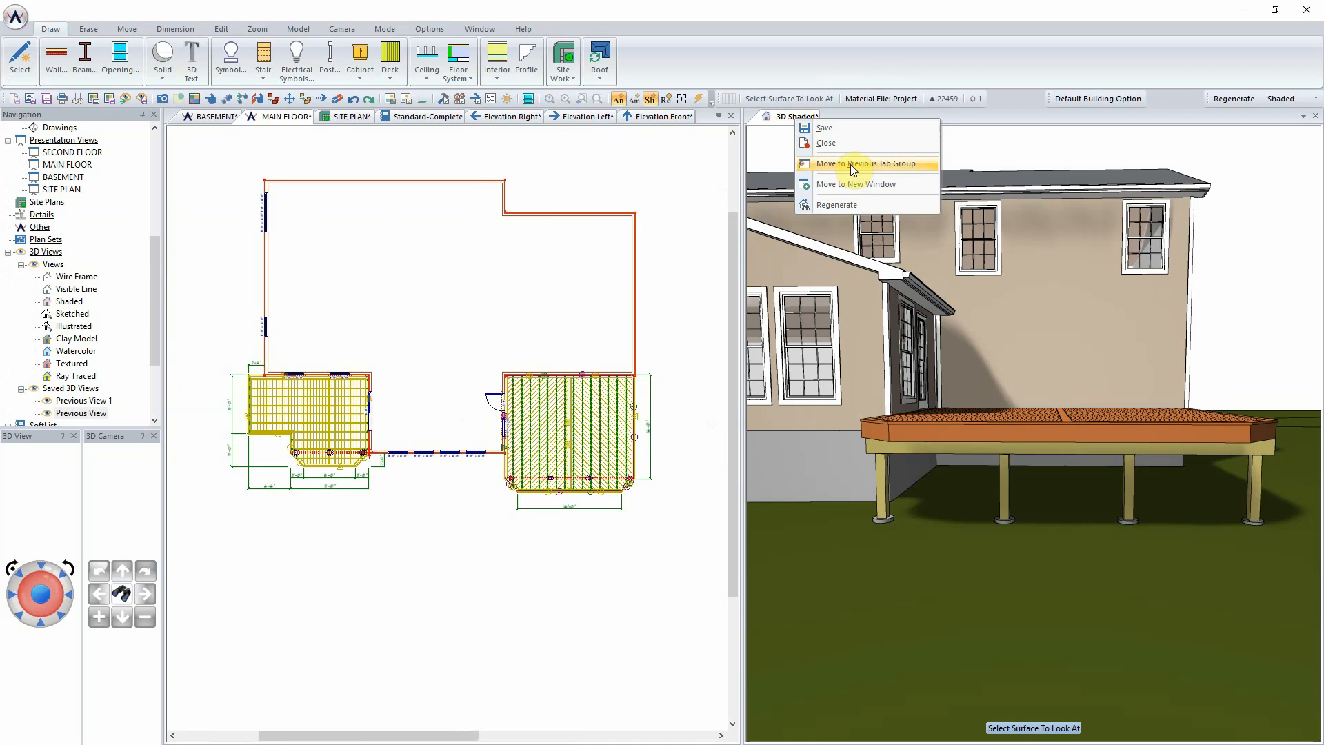
left_click(850, 164)
left_click(814, 120)
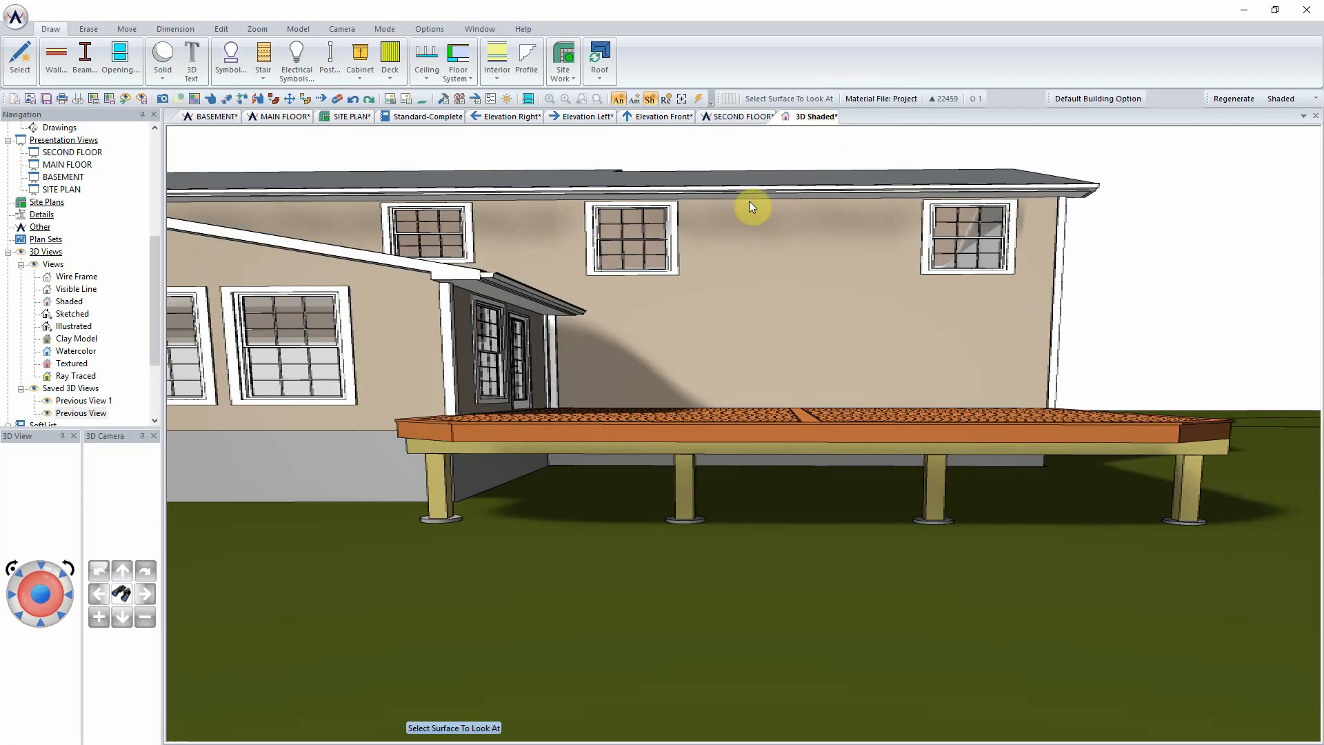
left_click(56, 614)
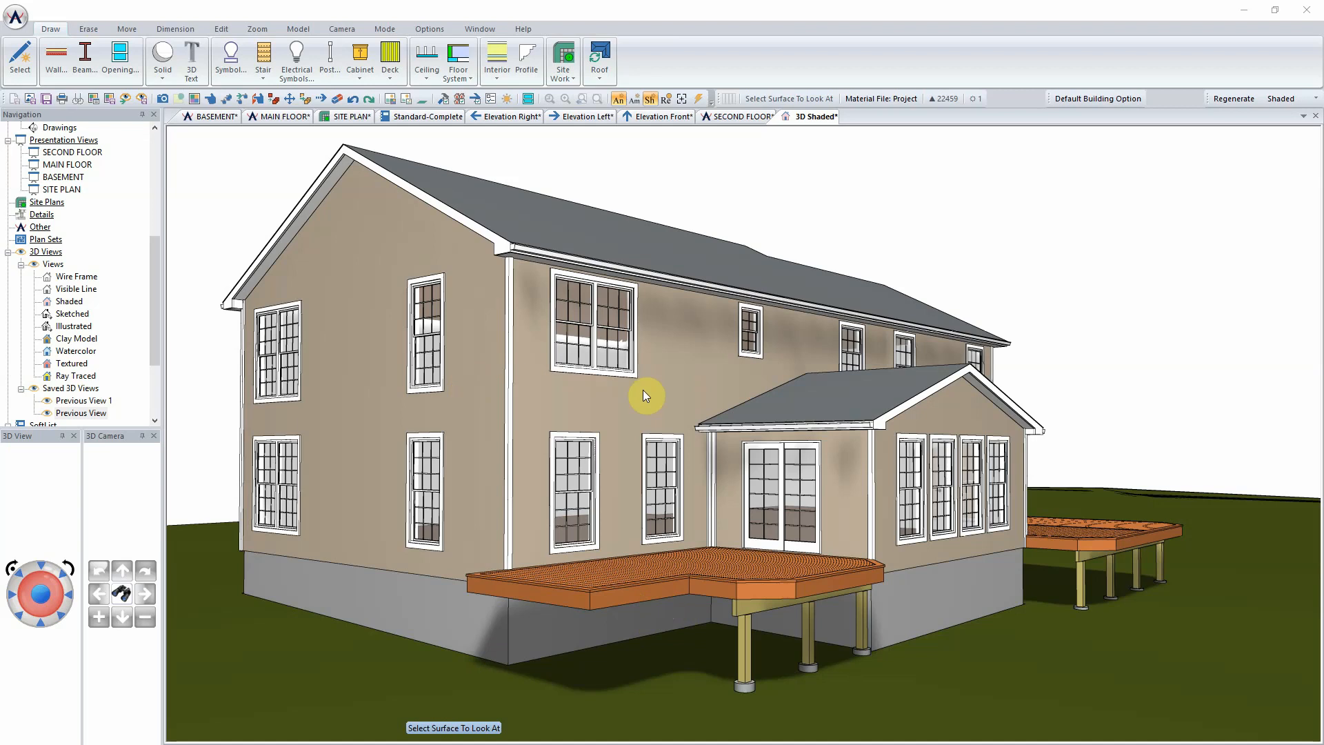
left_click(263, 117)
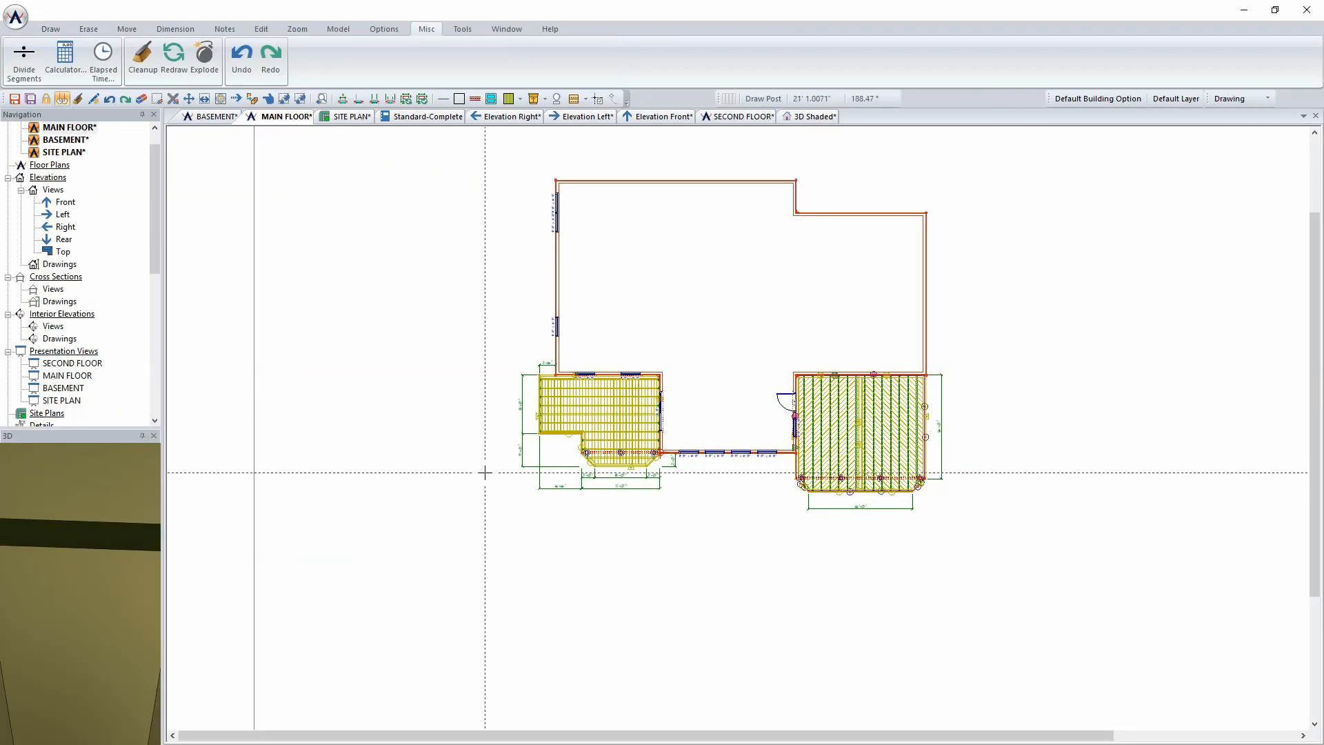
scroll(690, 448, "up", 5)
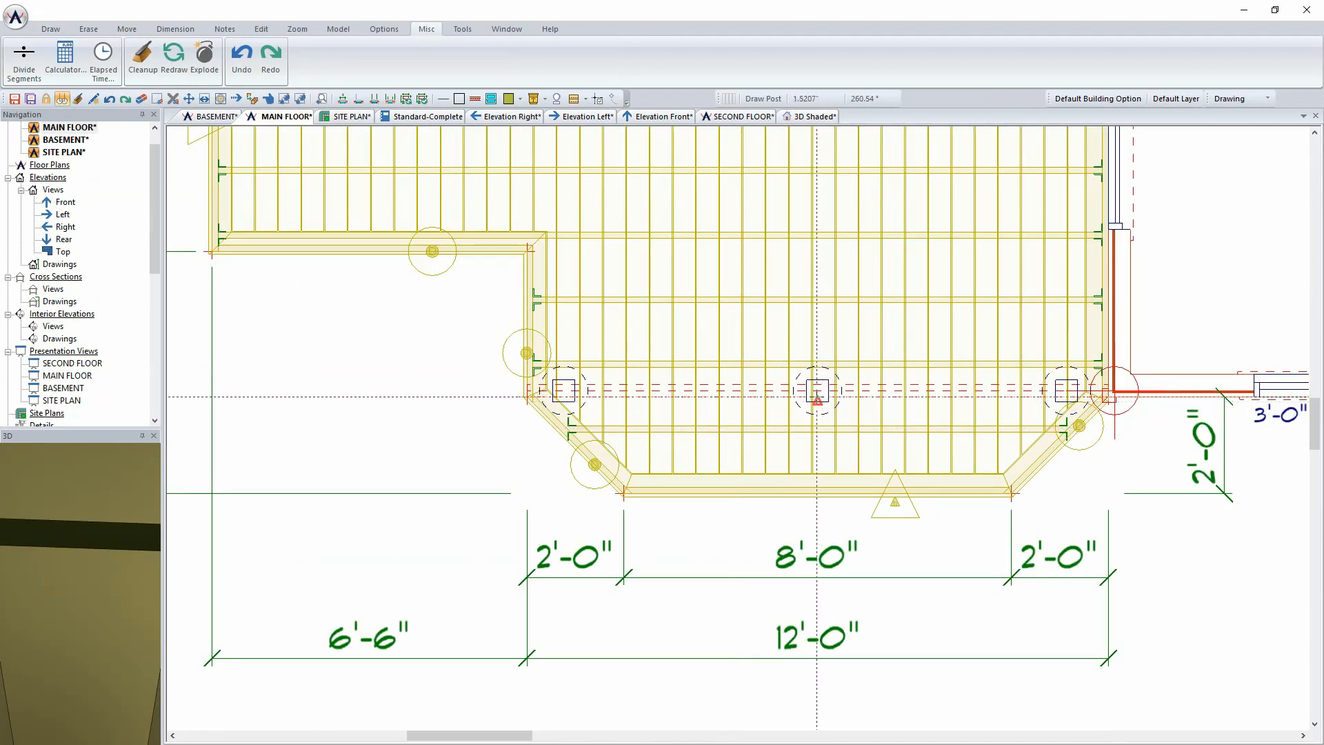
right_click(818, 402)
mouse_move(979, 406)
left_click(1020, 409)
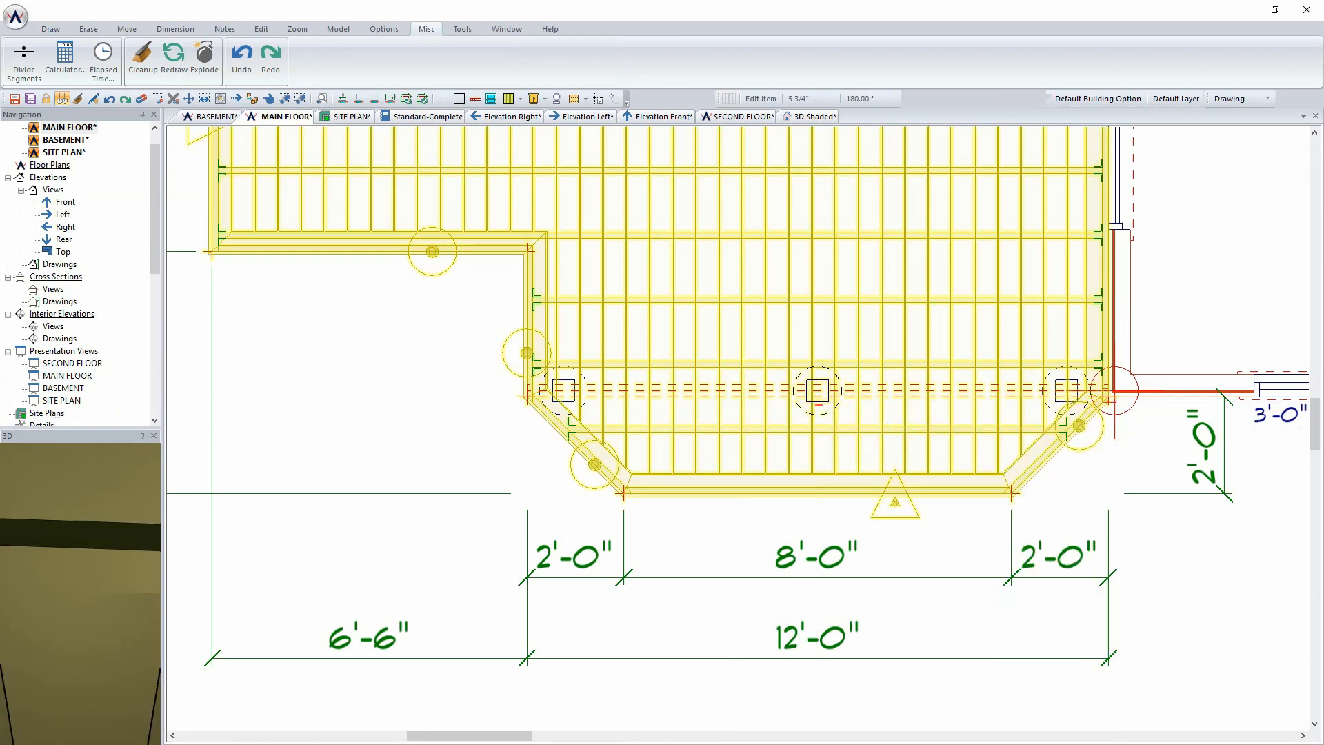
scroll(514, 483, "up", 3)
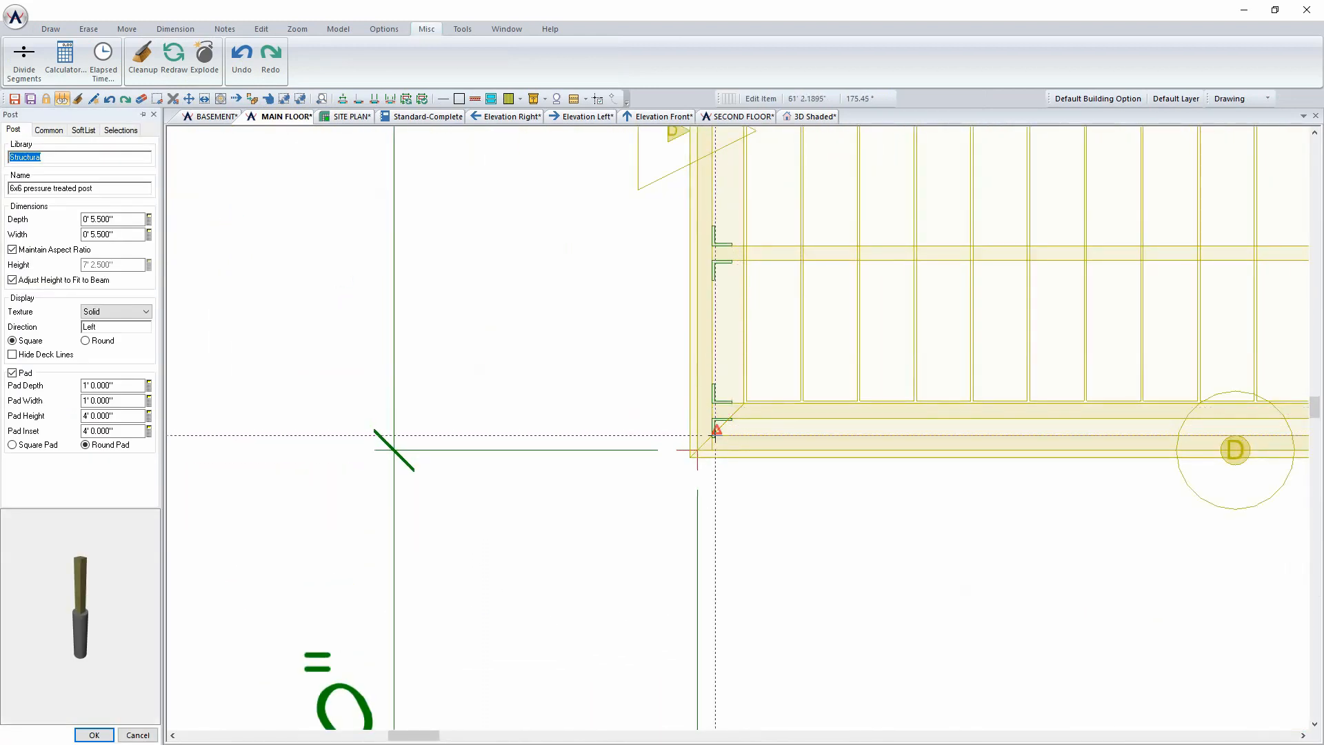
left_click(732, 441)
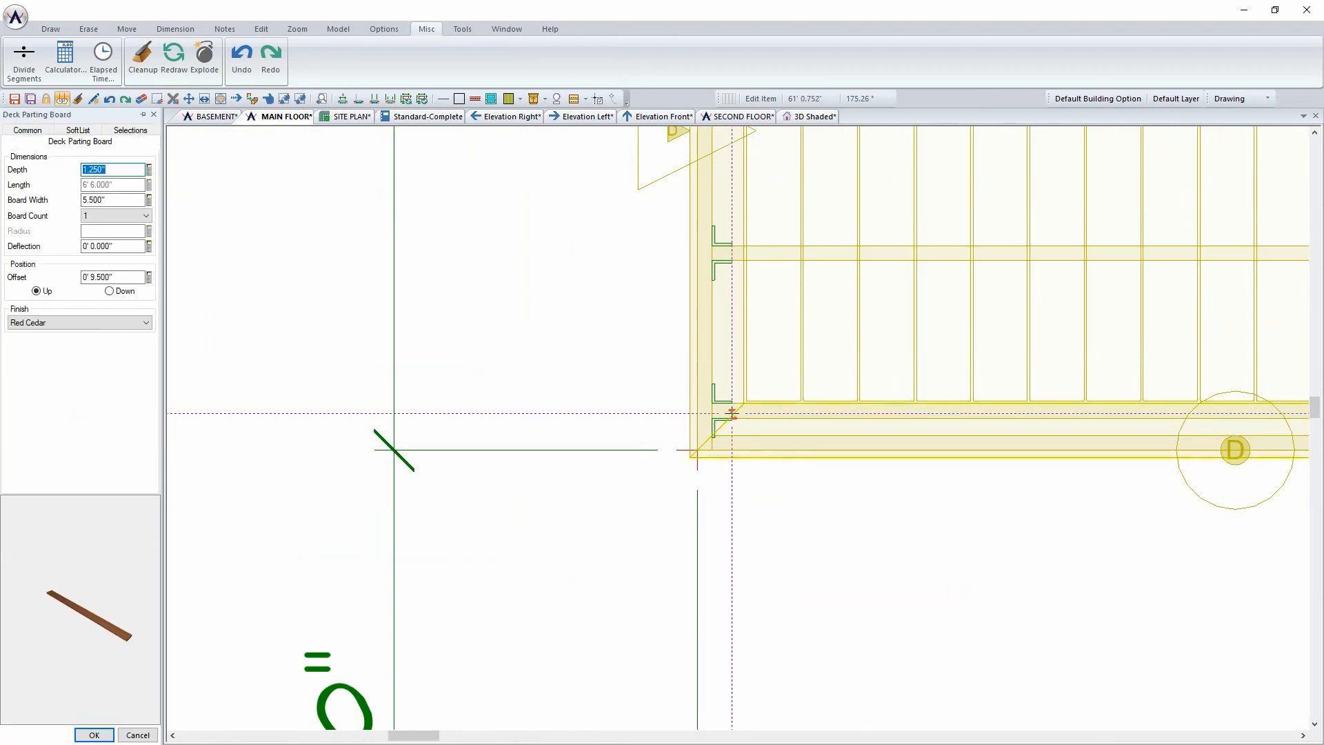
left_click(138, 735)
scroll(793, 582, "down", 3)
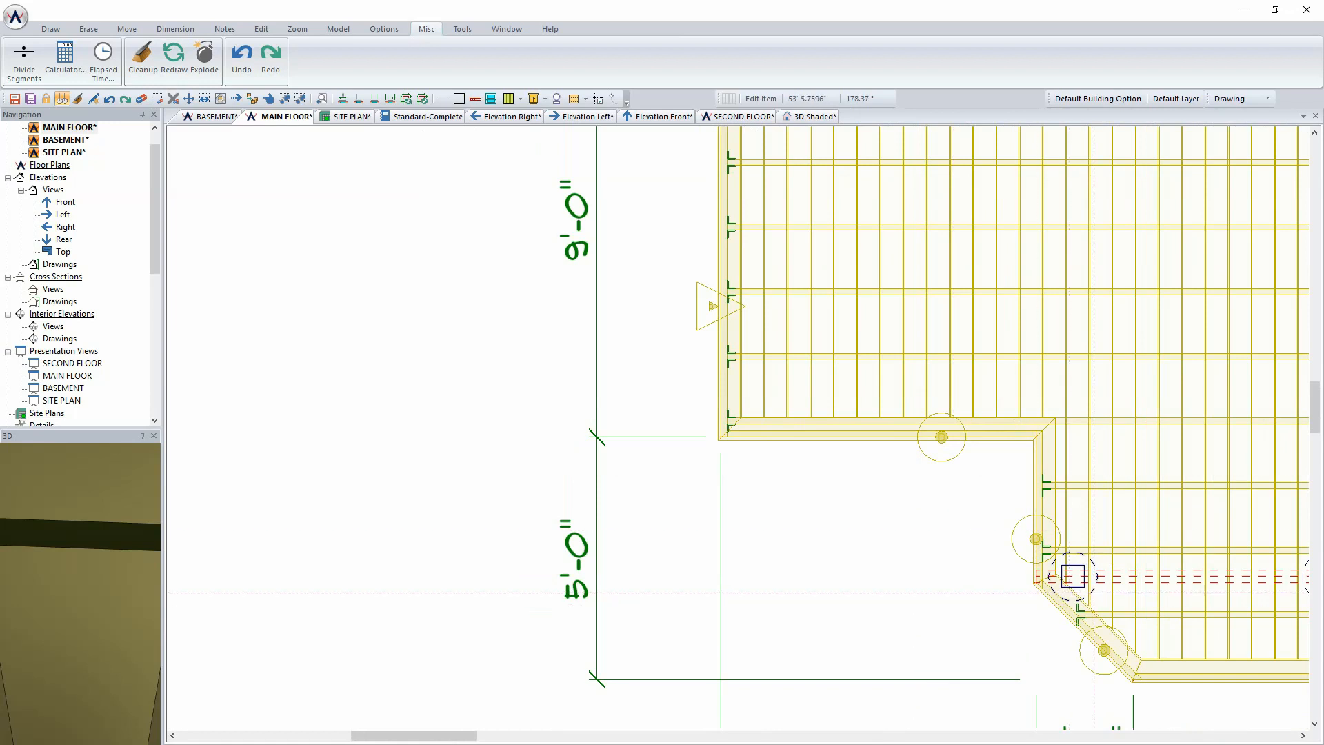
Reuse the 6x6 pressure treated post's type to place a post at the outer corner between the 9'-0" and 6'-6" deck edges
right_click(1073, 577)
mouse_move(1160, 581)
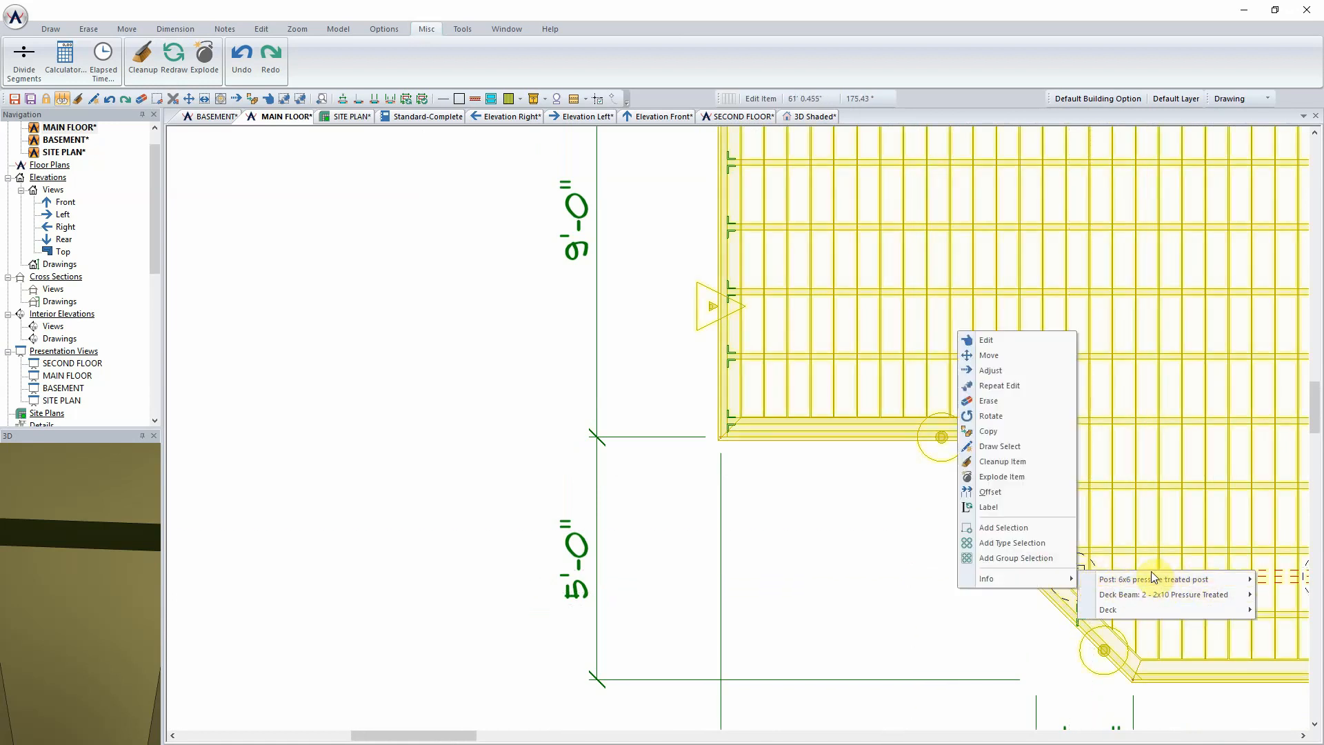
left_click(1023, 446)
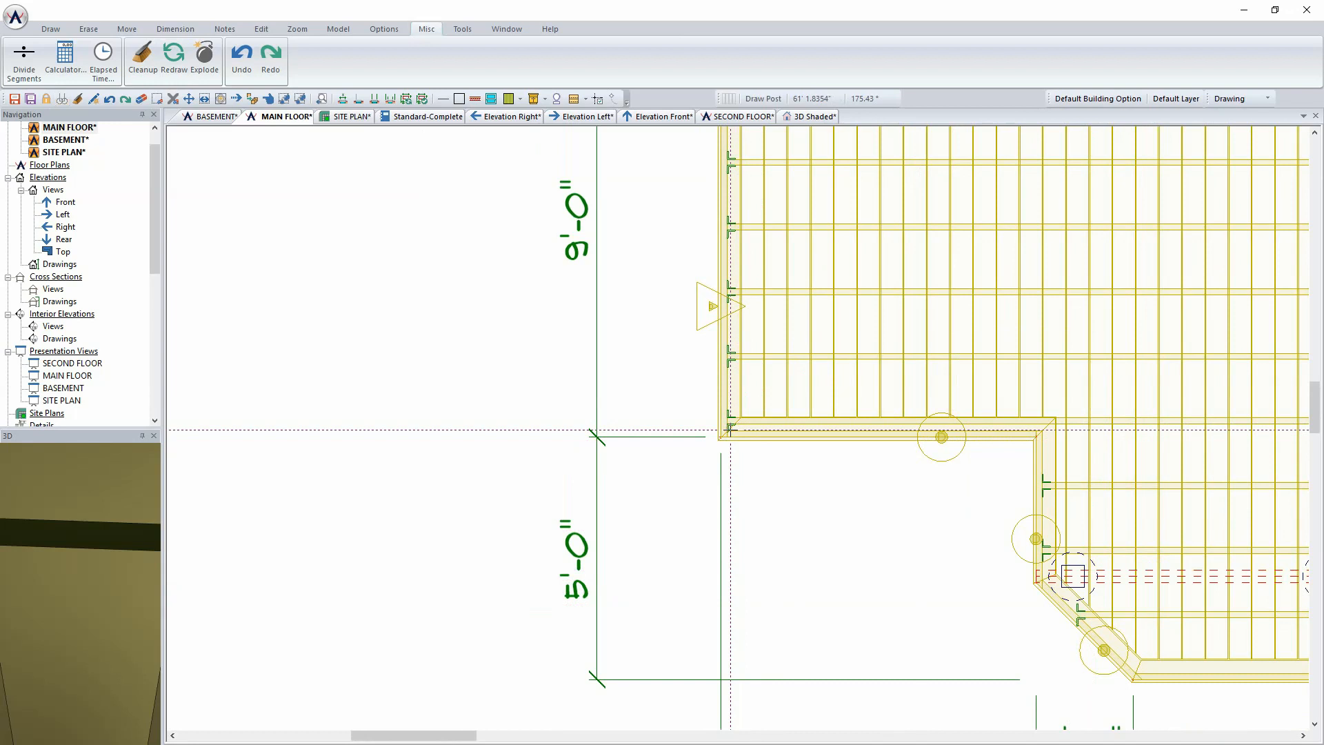
scroll(725, 429, "up", 4)
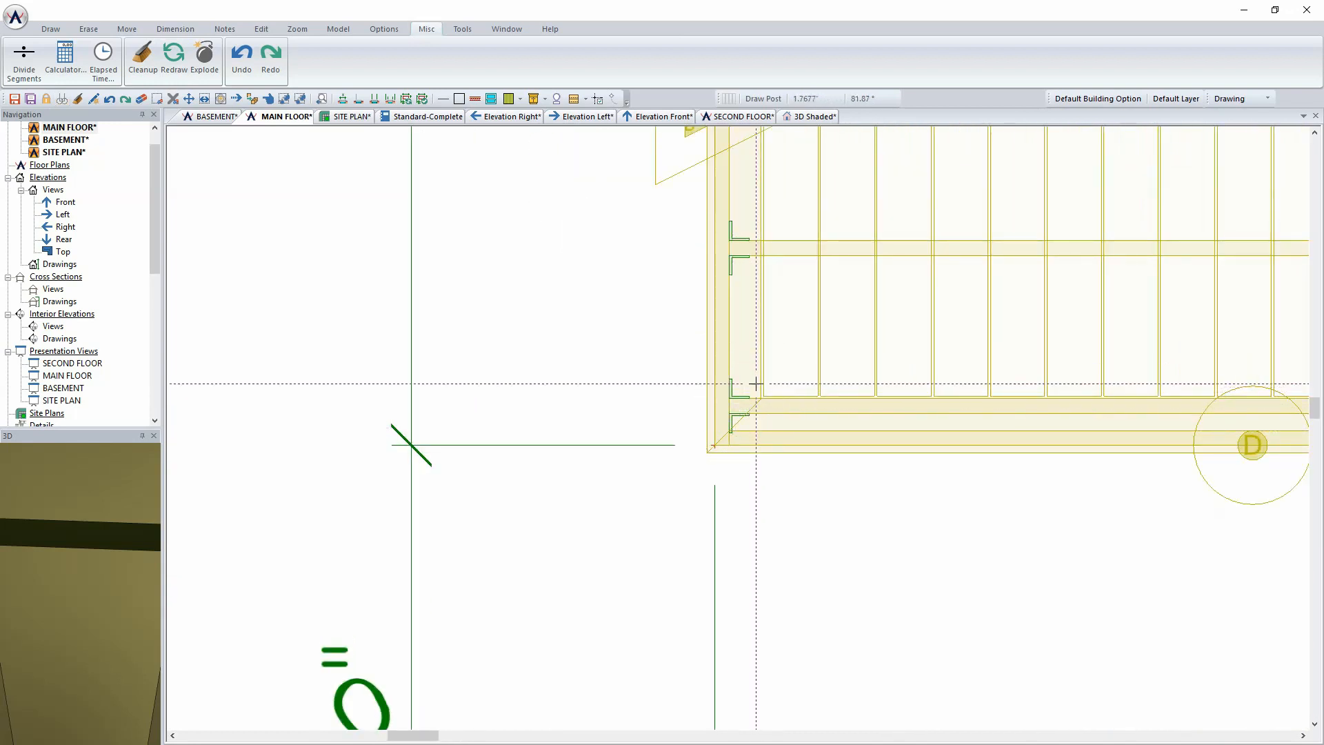
left_click(756, 361)
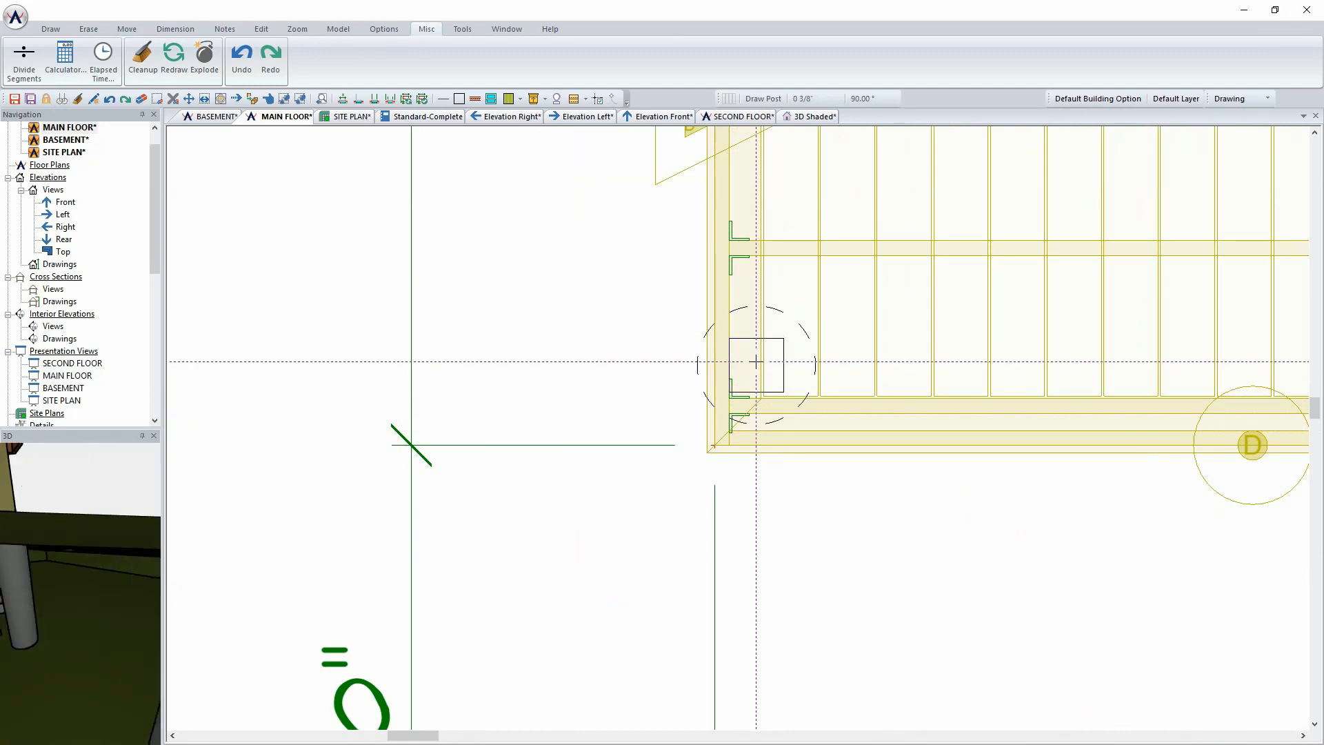
Move the new corner post slightly so it sits against the inside of the deck's border at the outer corner
key("m")
left_click(733, 370)
key("Escape")
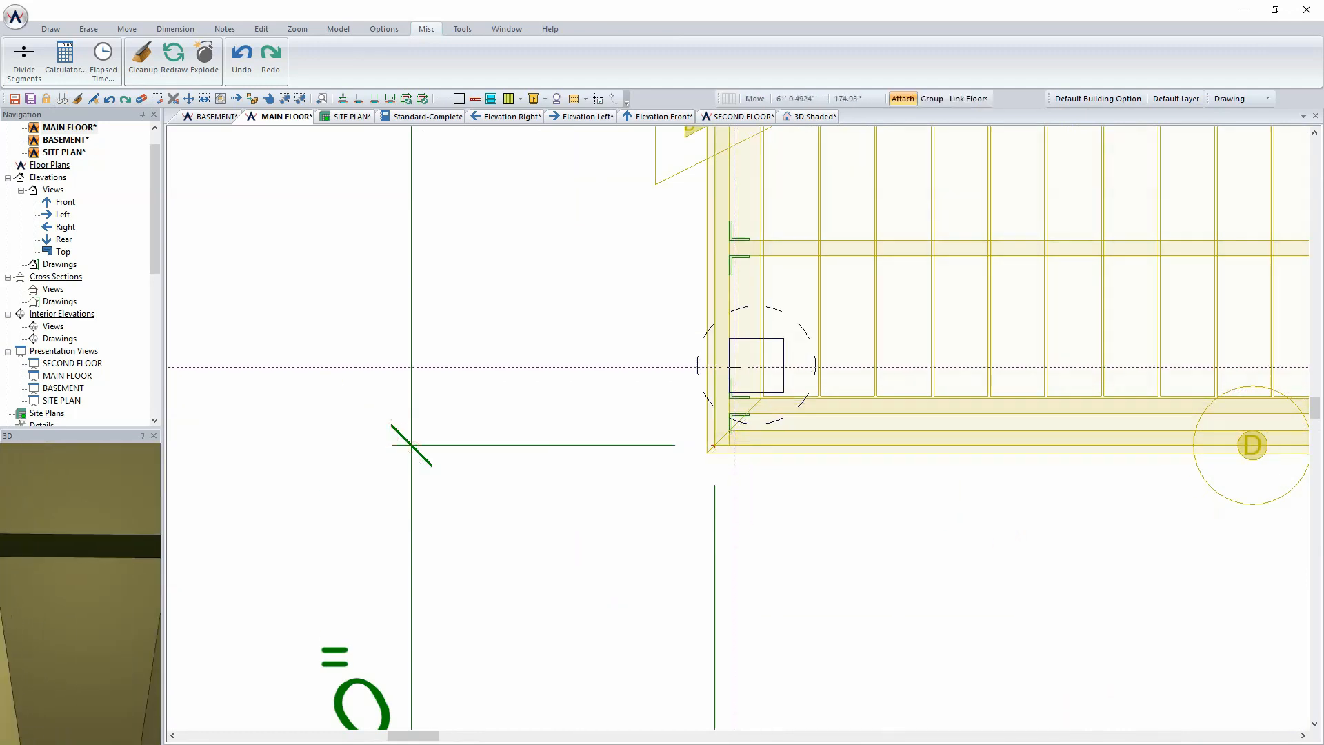
left_click(784, 363)
left_click(784, 368)
scroll(784, 360, "down", 5)
middle_click_drag(773, 328, 687, 489)
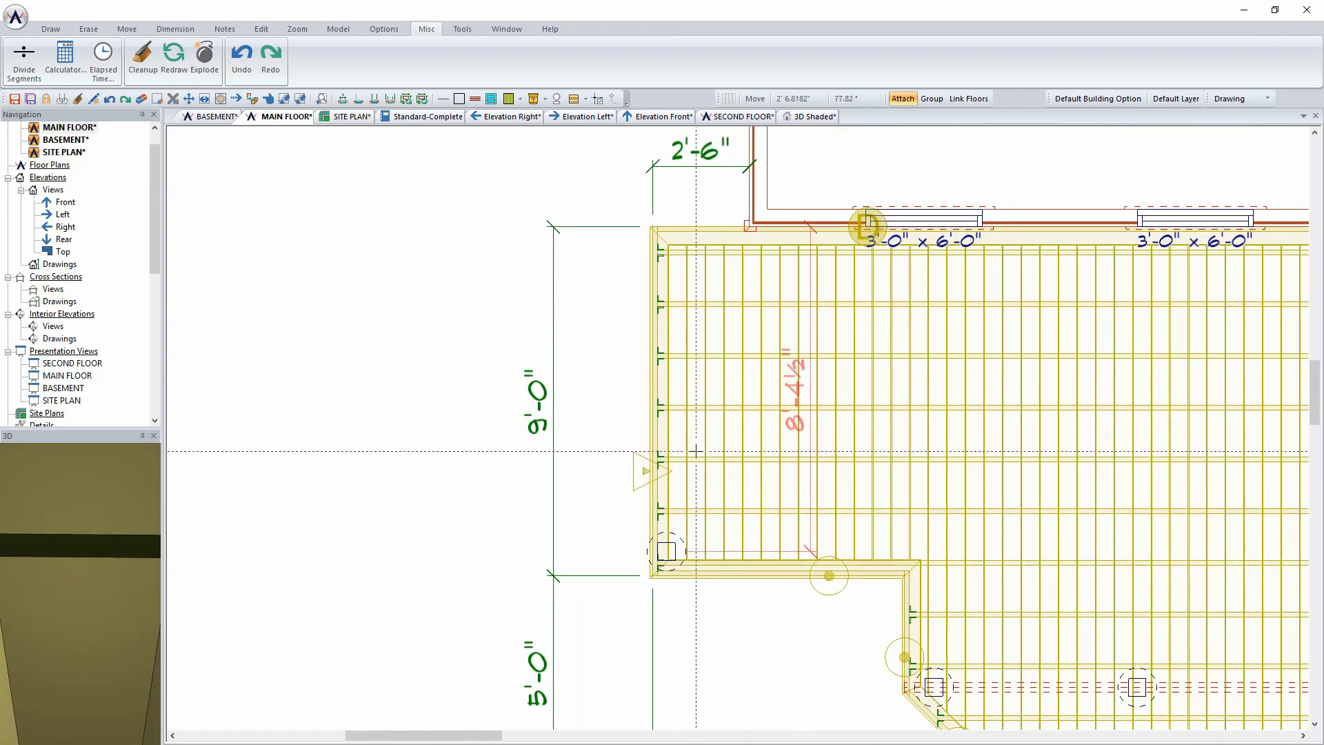
Copy the corner post straight along the 9'-0" edge to the deck's corner level with the house wall
key("c")
left_click(658, 544)
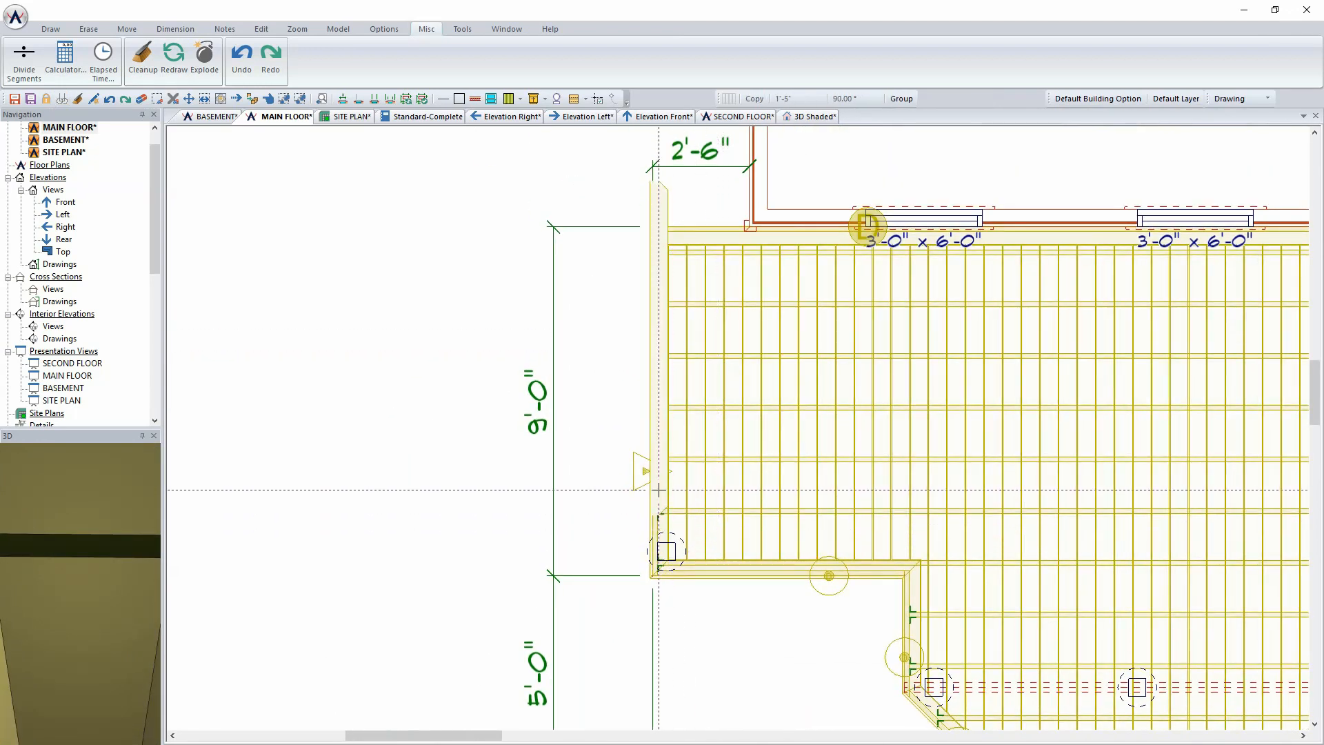
left_click(690, 546)
mouse_move(721, 573)
left_click(872, 424)
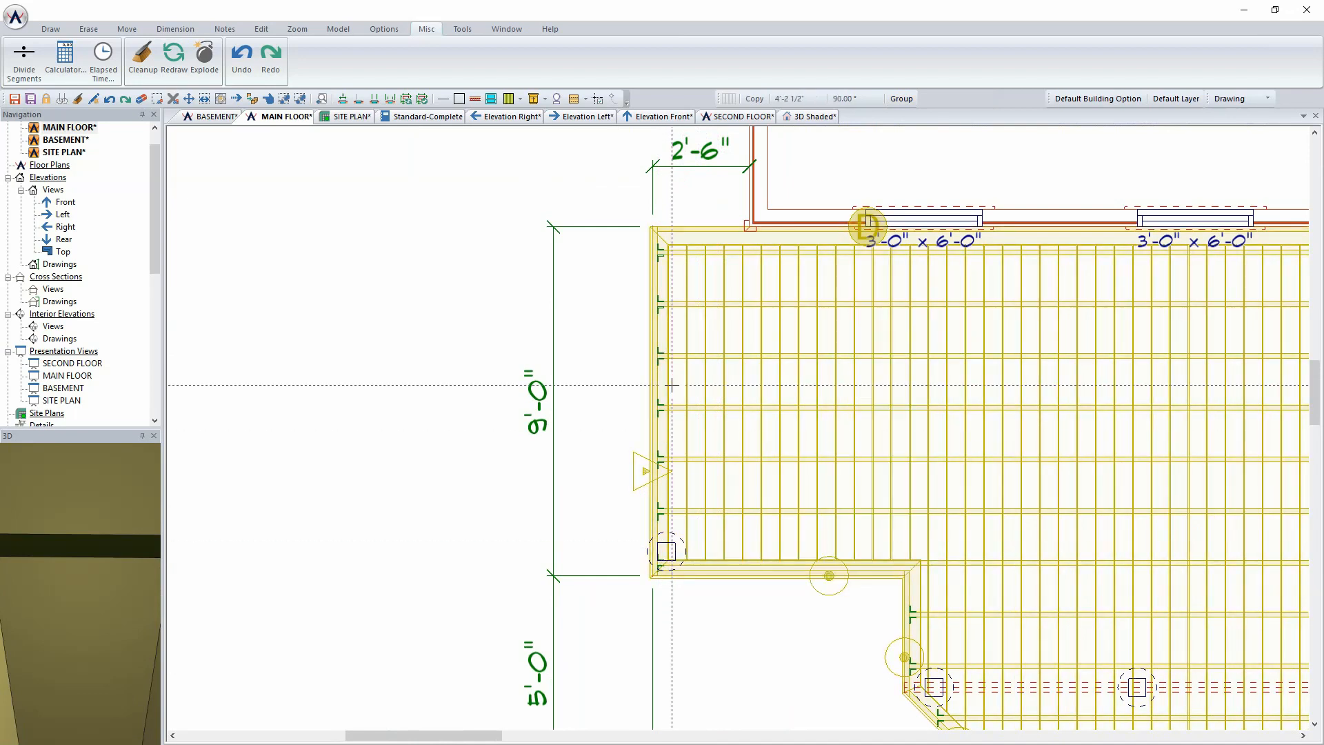
left_click(666, 239)
left_click(734, 371)
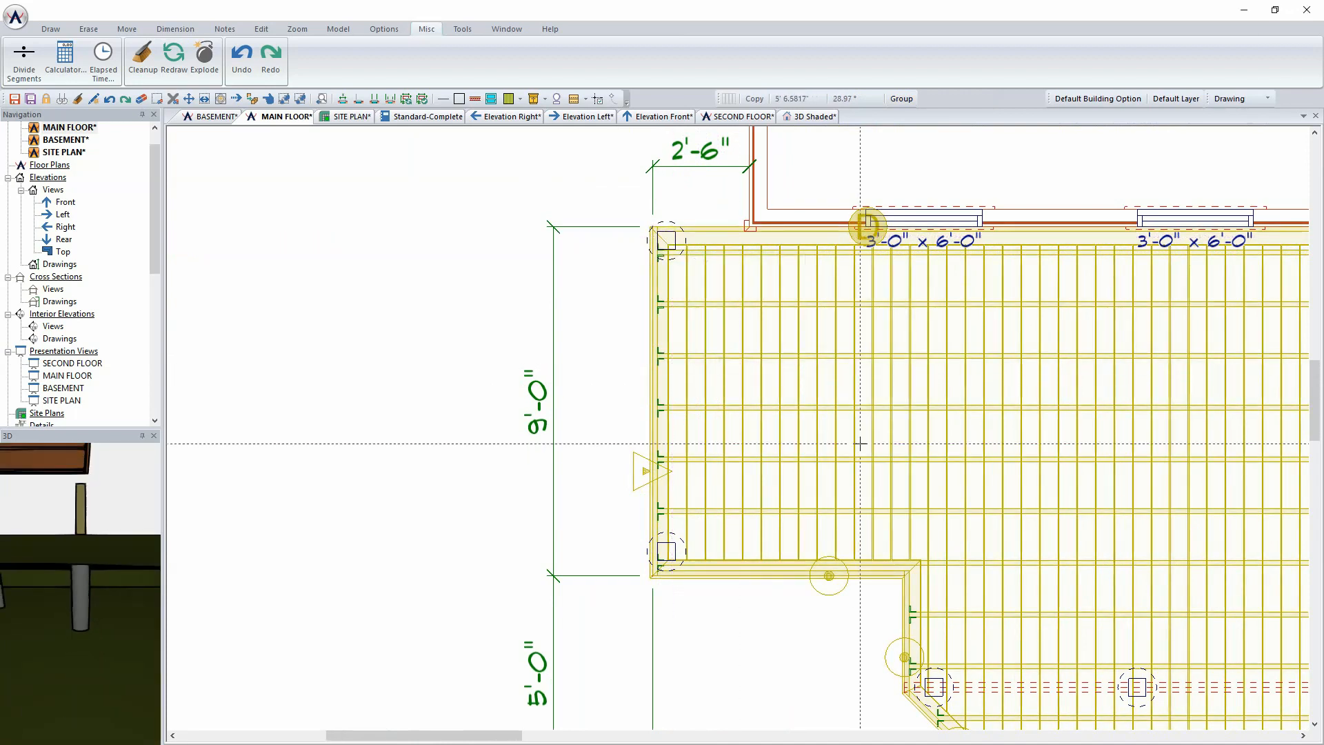
Copy the outer corner post once, 6' 4.375" straight along the 6'-6" edge to the deck's inner corner
scroll(831, 412, "down", 3)
scroll(720, 453, "up", 4)
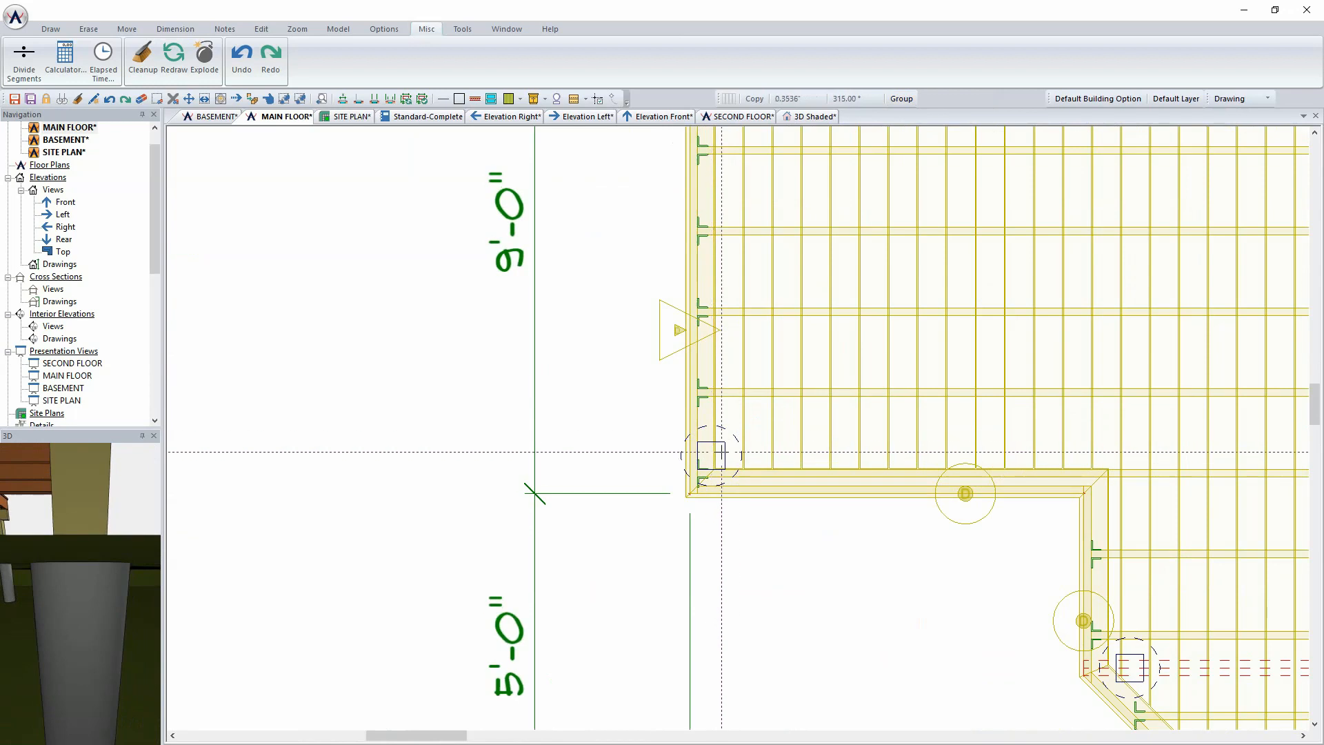
left_click(712, 453)
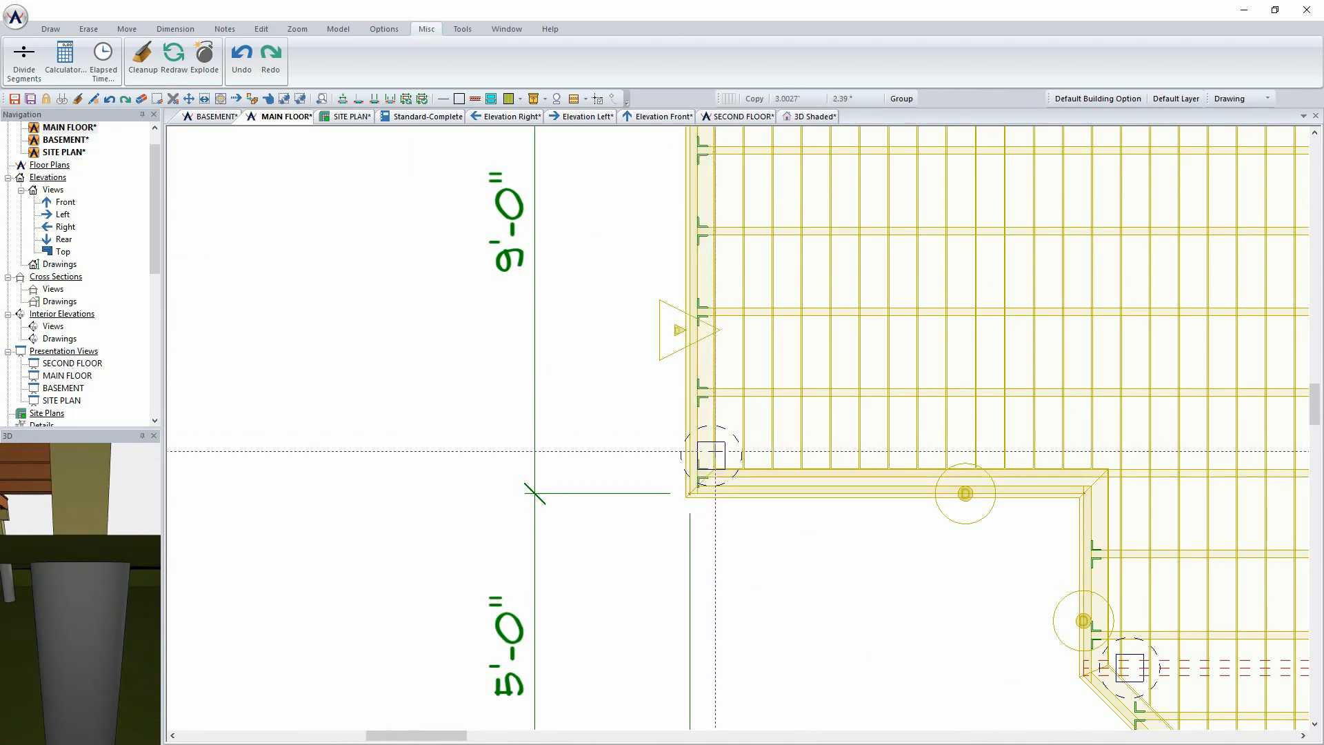
right_click(712, 453)
mouse_move(800, 473)
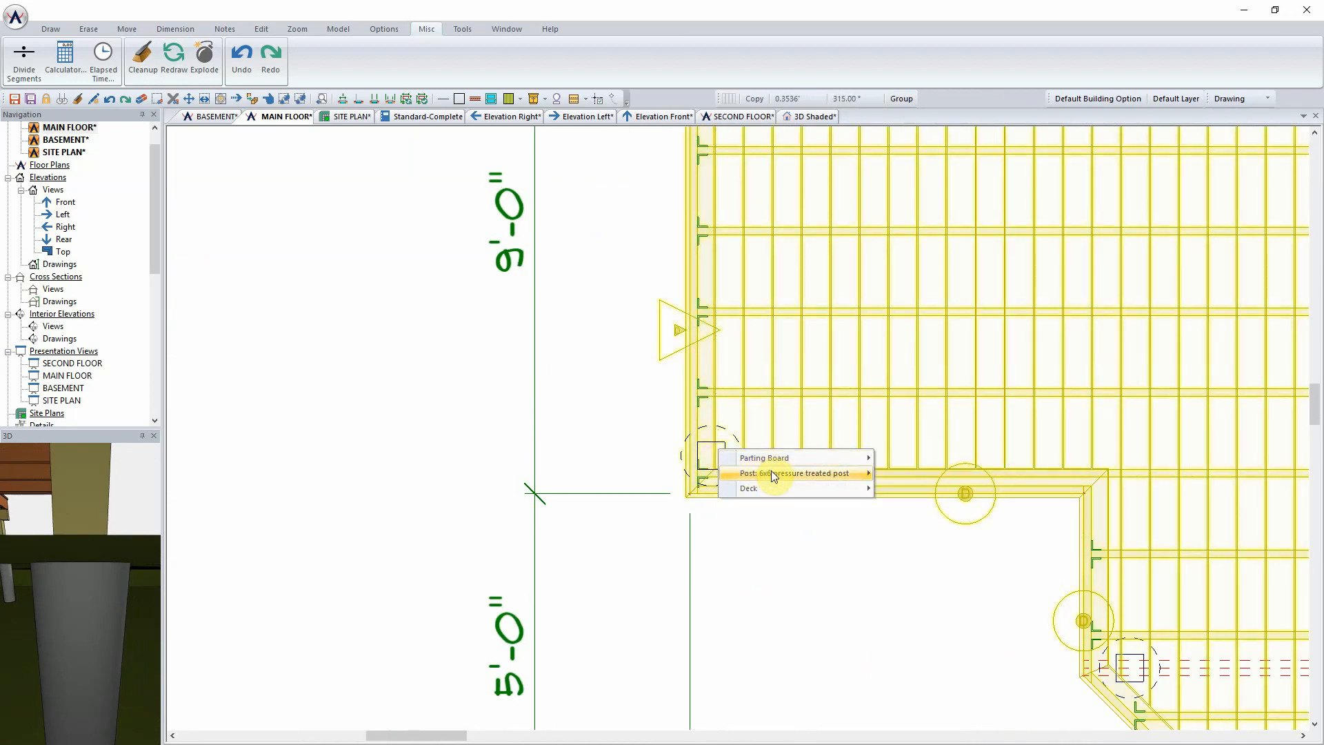
left_click(912, 562)
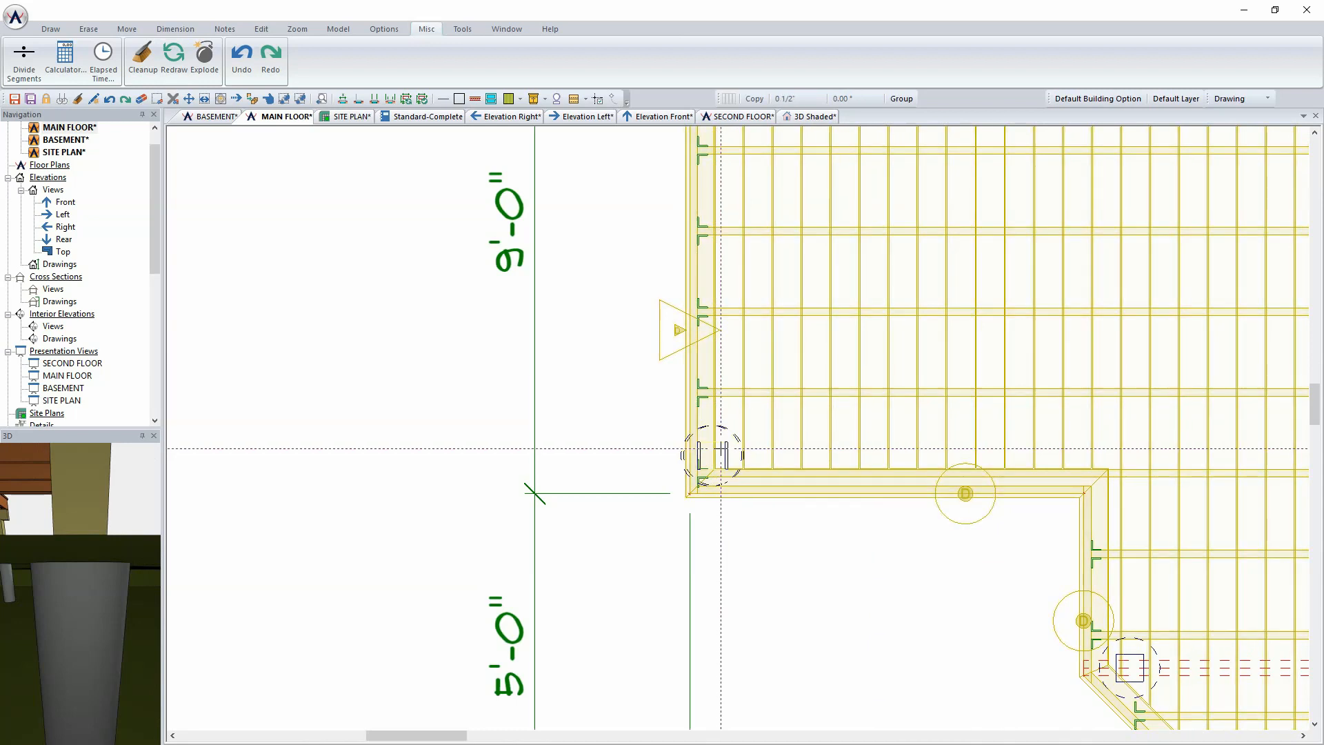
left_click(1103, 448)
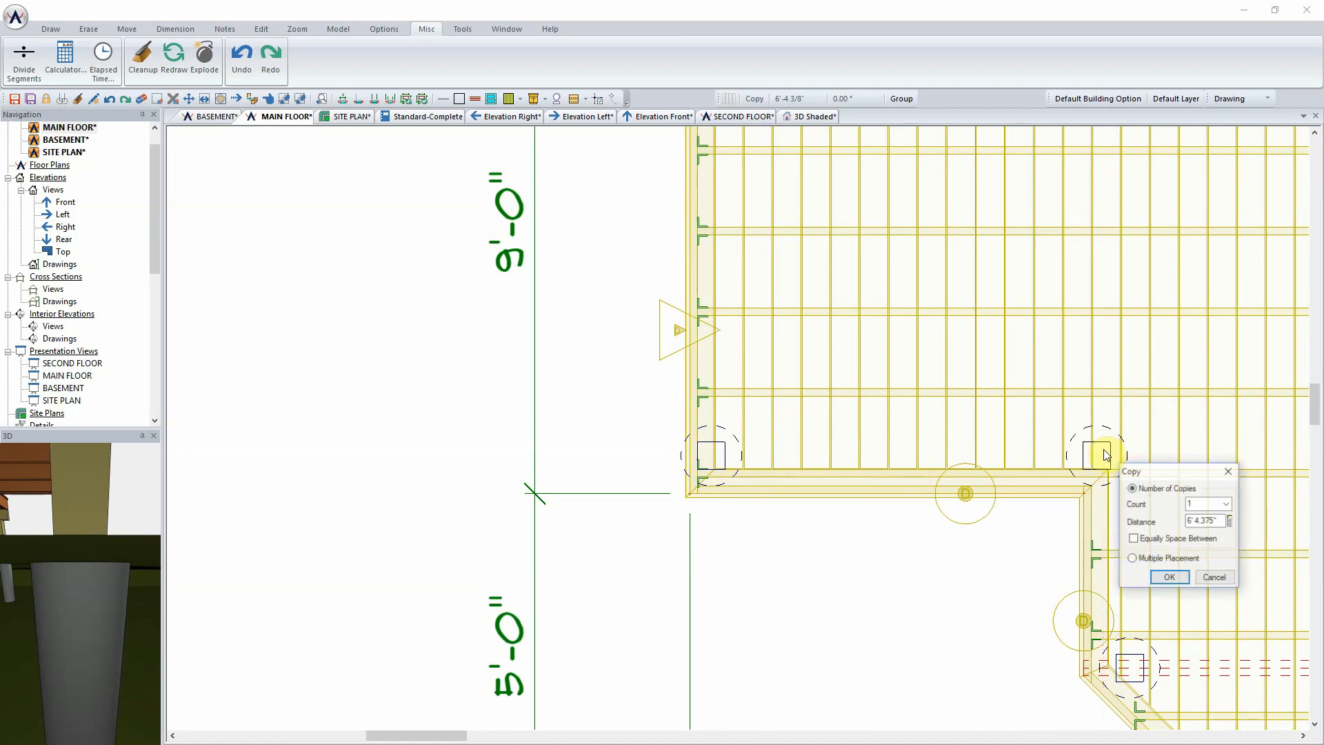
left_click(1164, 578)
scroll(1162, 575, "down", 3)
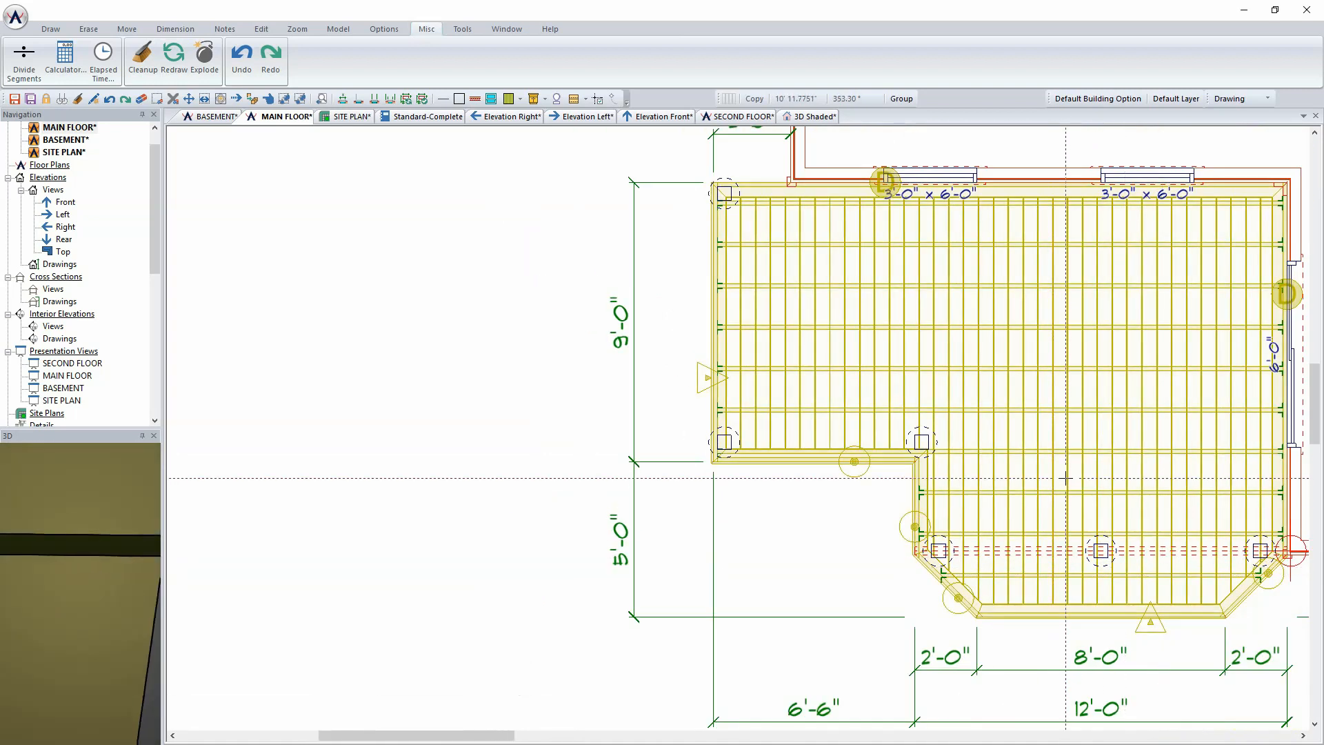
In the 3D shaded view, turn off Maintain Aspect Ratio for the smaller deck's front outer corner post and set its height to 8'
left_click(822, 118)
left_click(974, 395)
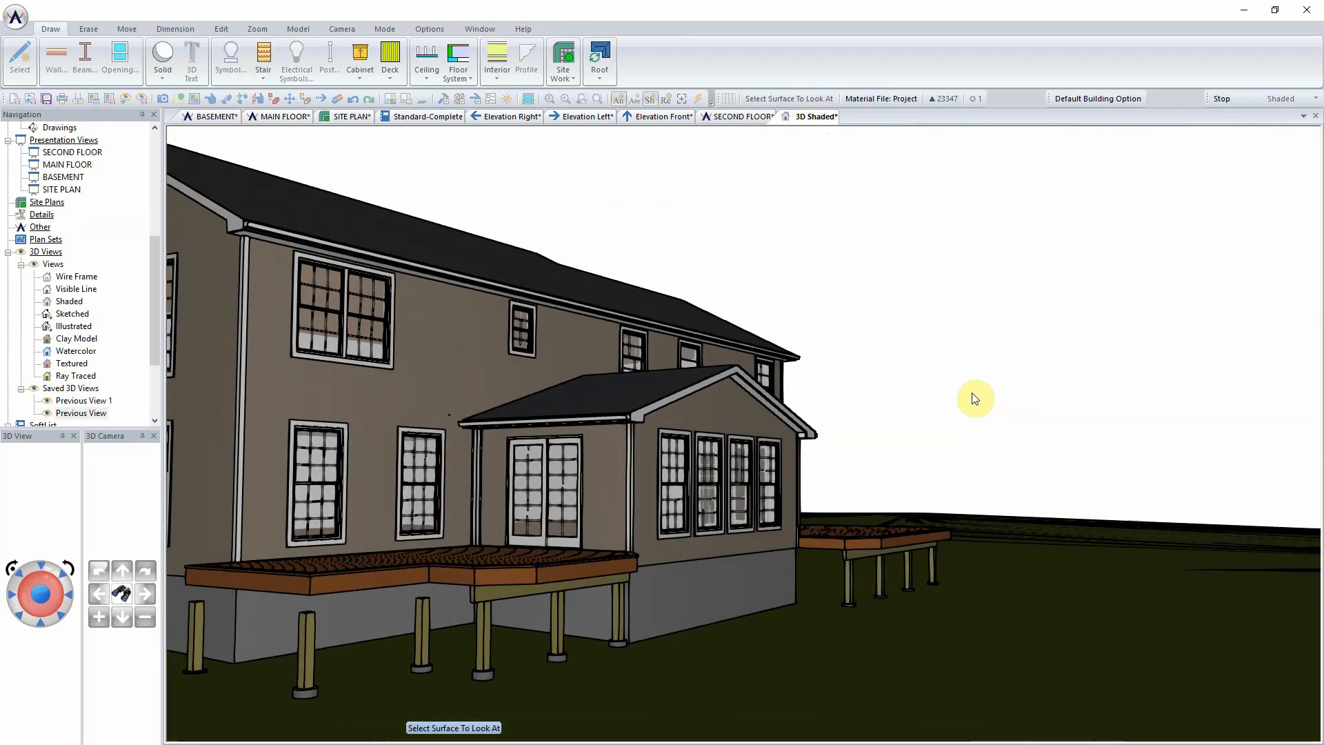
right_click(314, 615)
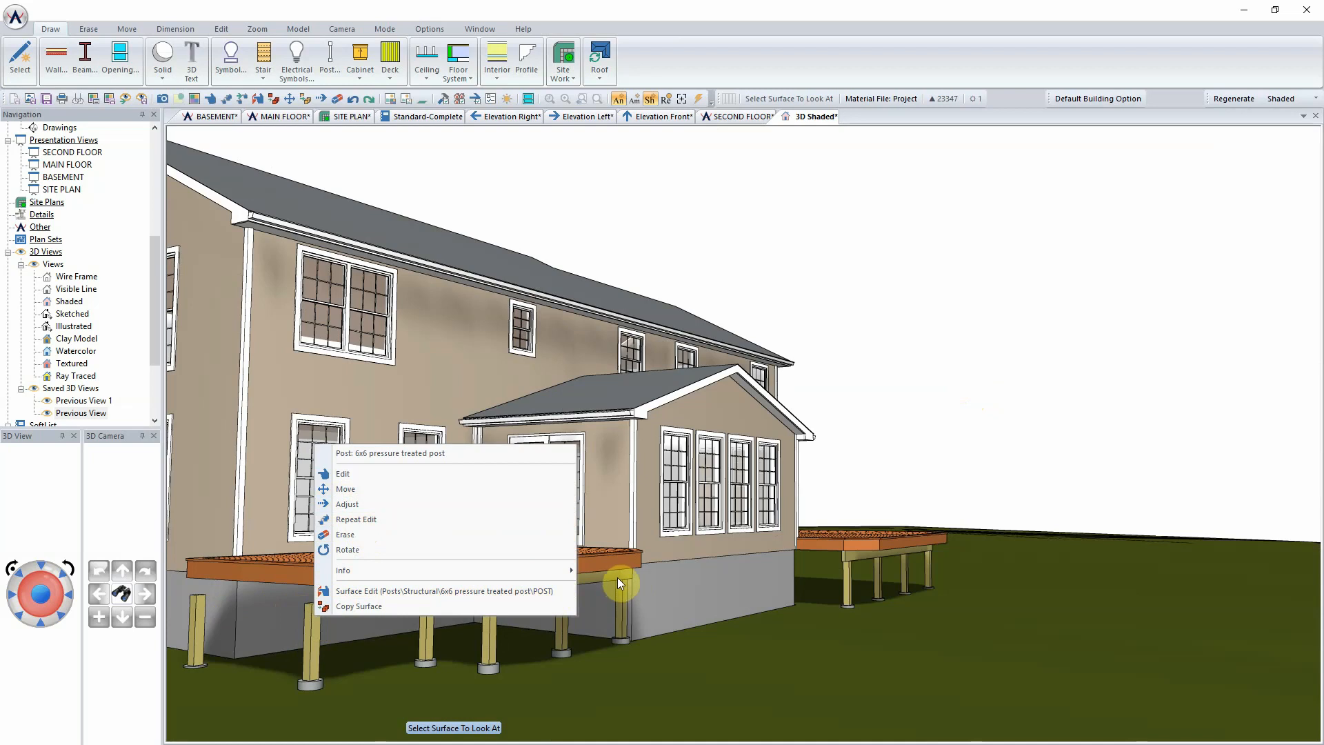
left_click(407, 476)
left_click(111, 265)
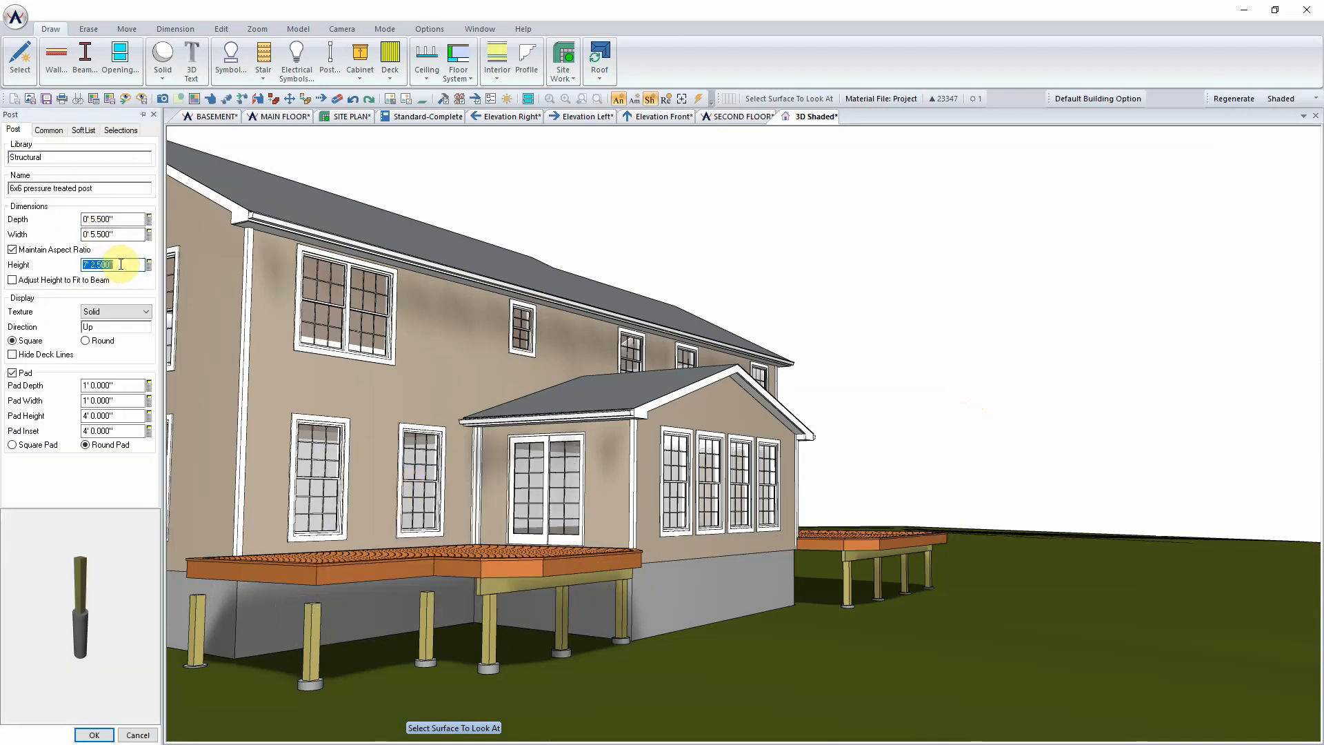
left_click(34, 252)
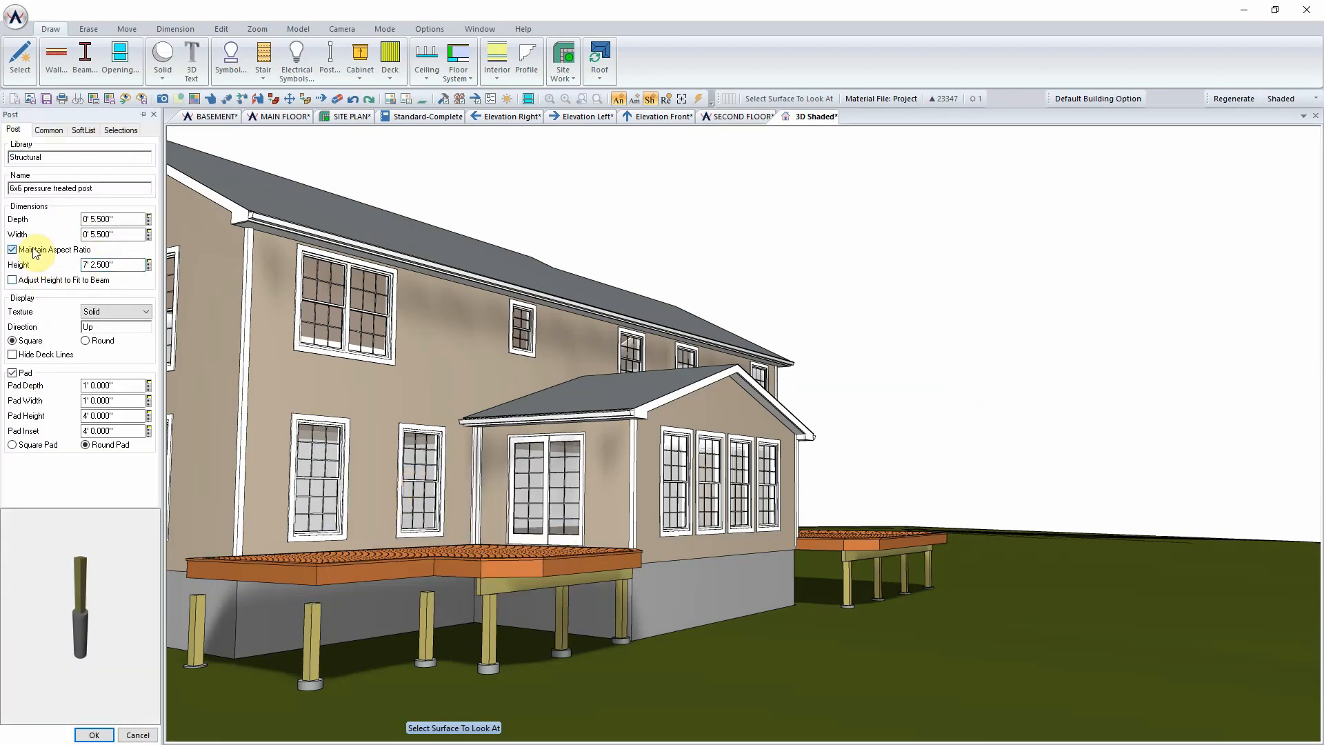
left_click(132, 264)
type("8")
key("Tab")
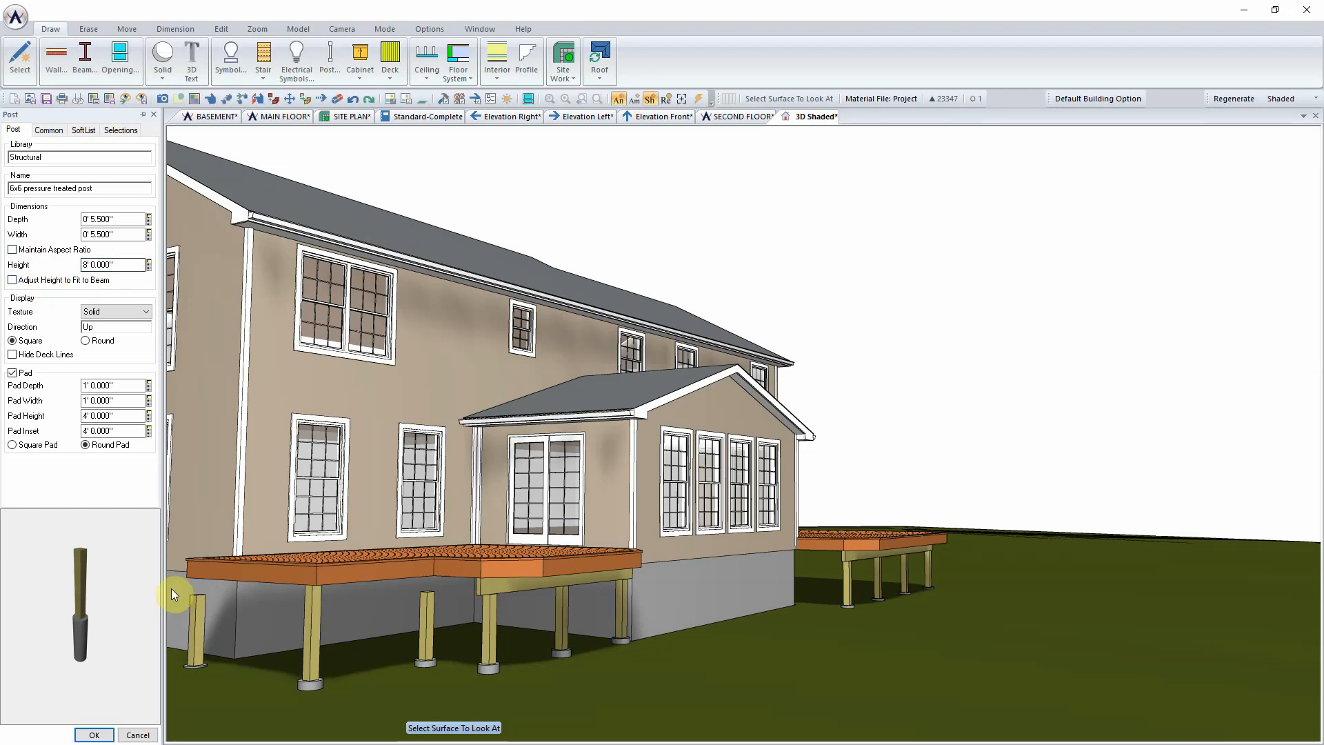
left_click(94, 734)
Repeat the same post edit on the other two new posts under the smaller deck, by the house wall and at the inner corner
right_click(200, 619)
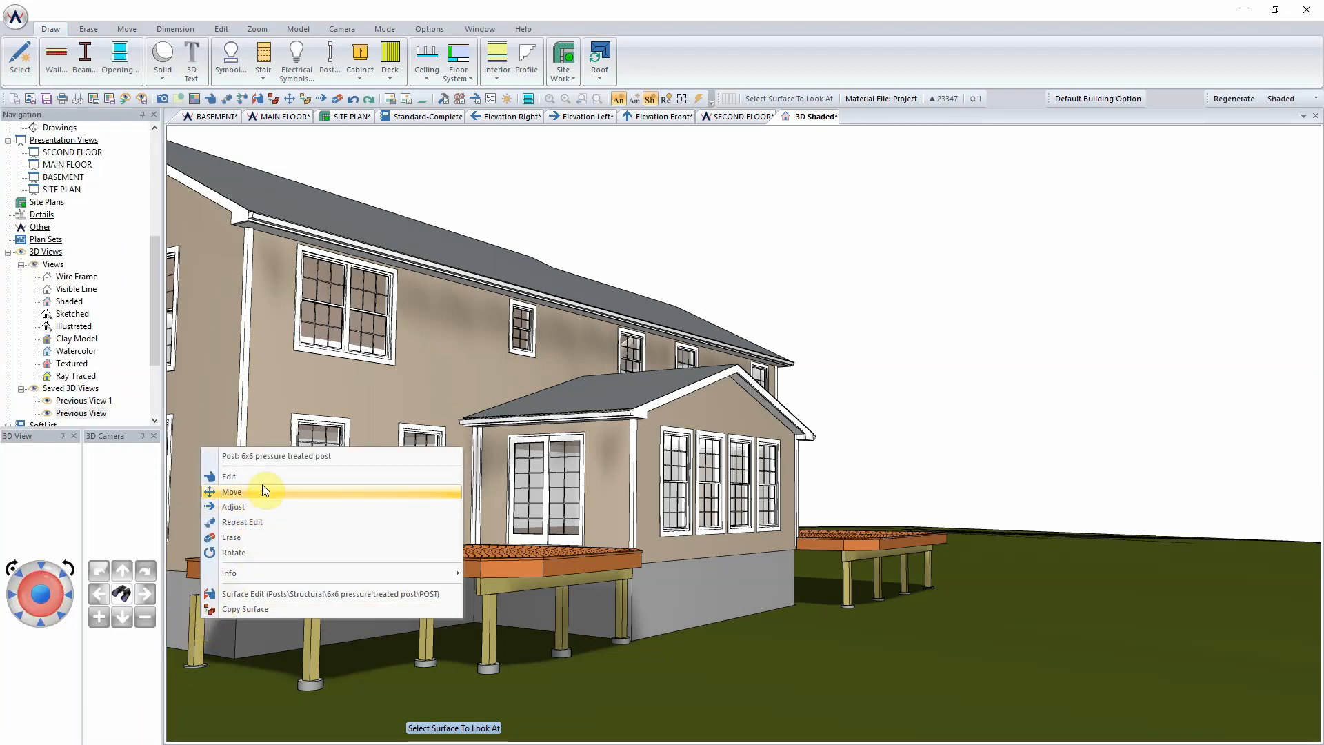
left_click(259, 520)
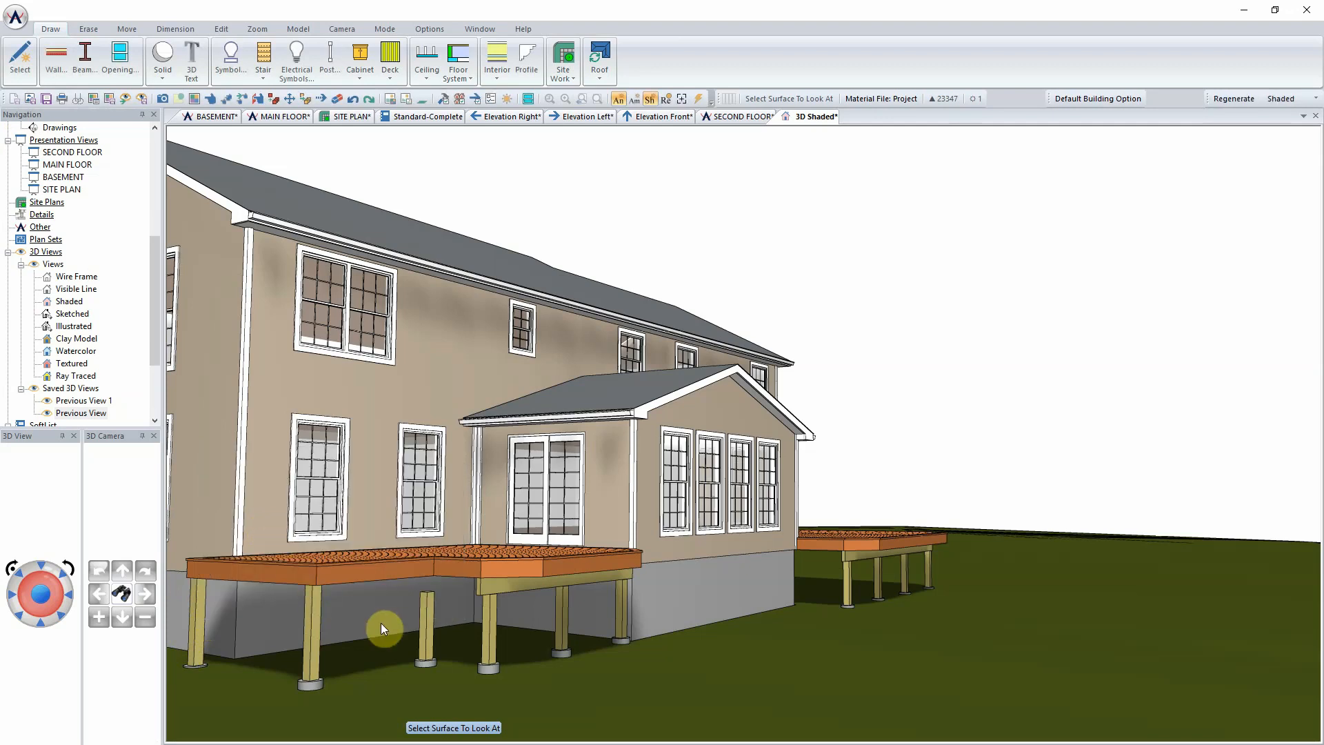
right_click(427, 610)
left_click(497, 524)
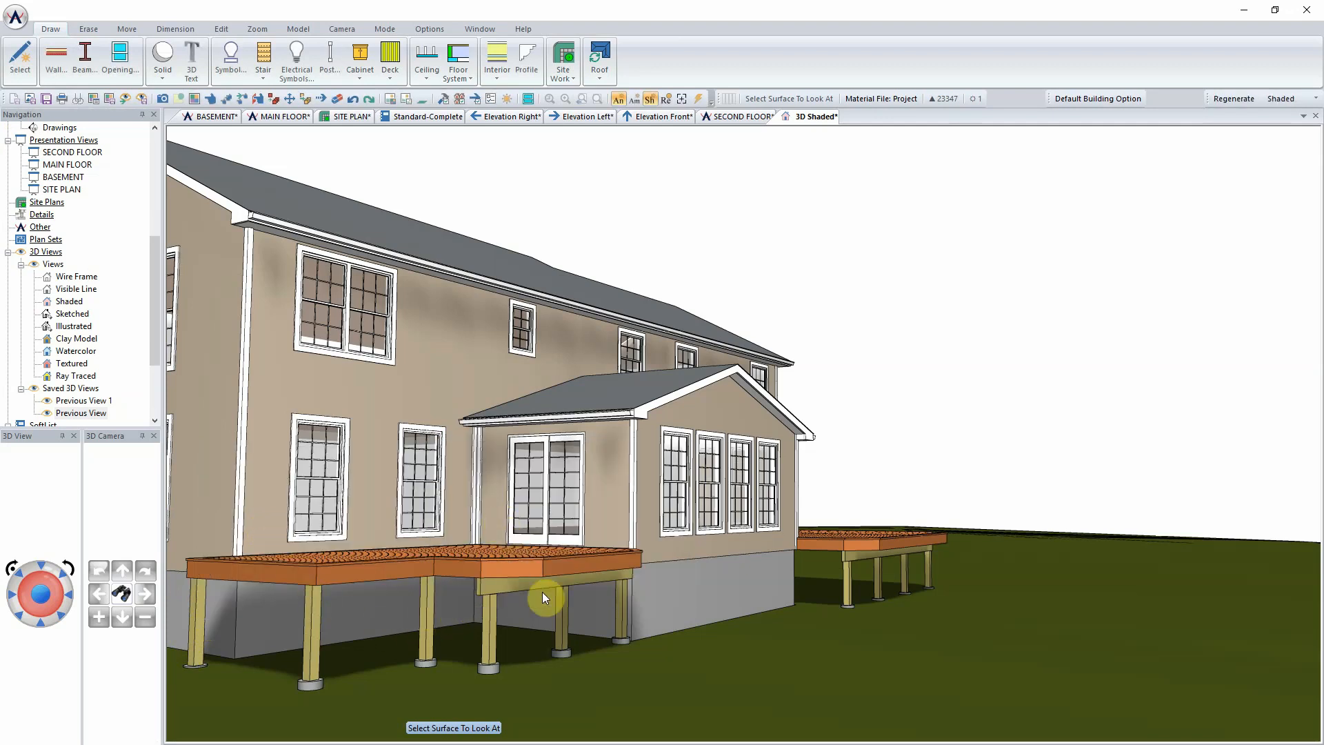
Add a deck bench to the larger deck along the house wall, starting at the outer corner and facing the deck
left_click(519, 576)
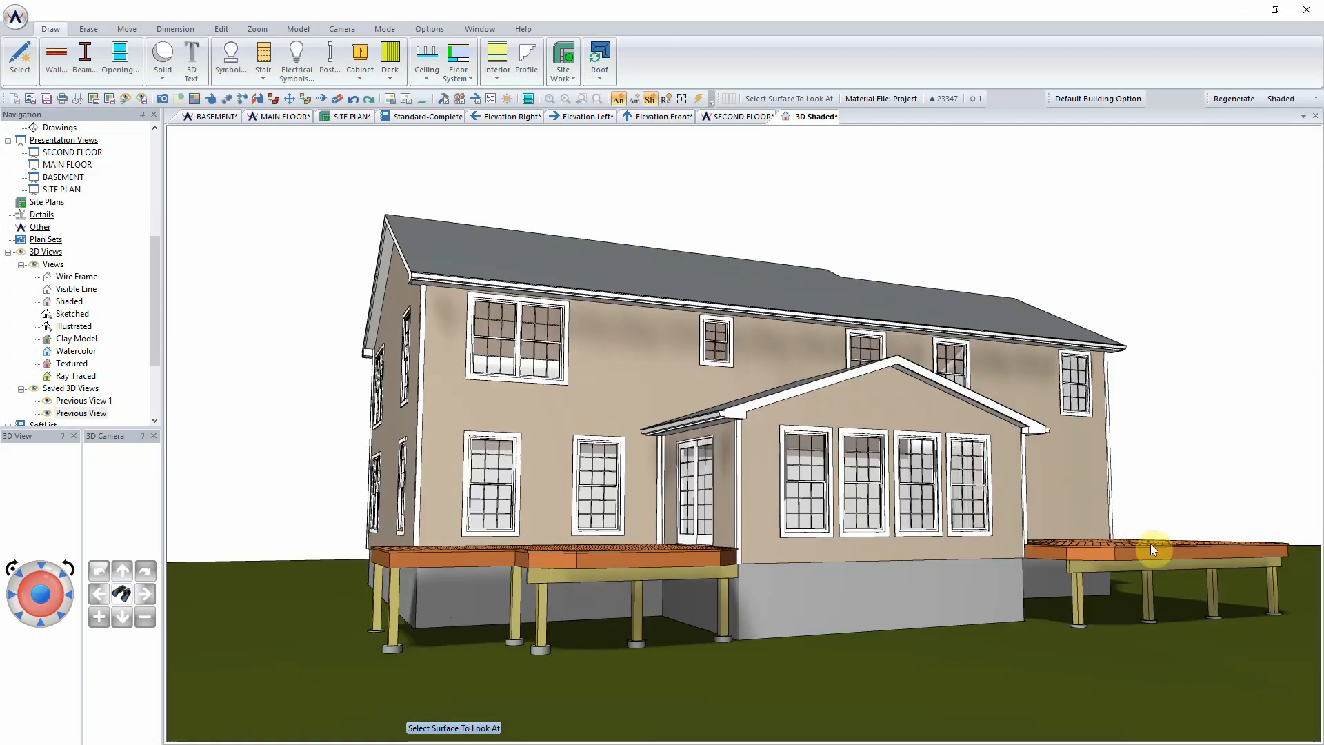
left_click(60, 614)
left_click(771, 578)
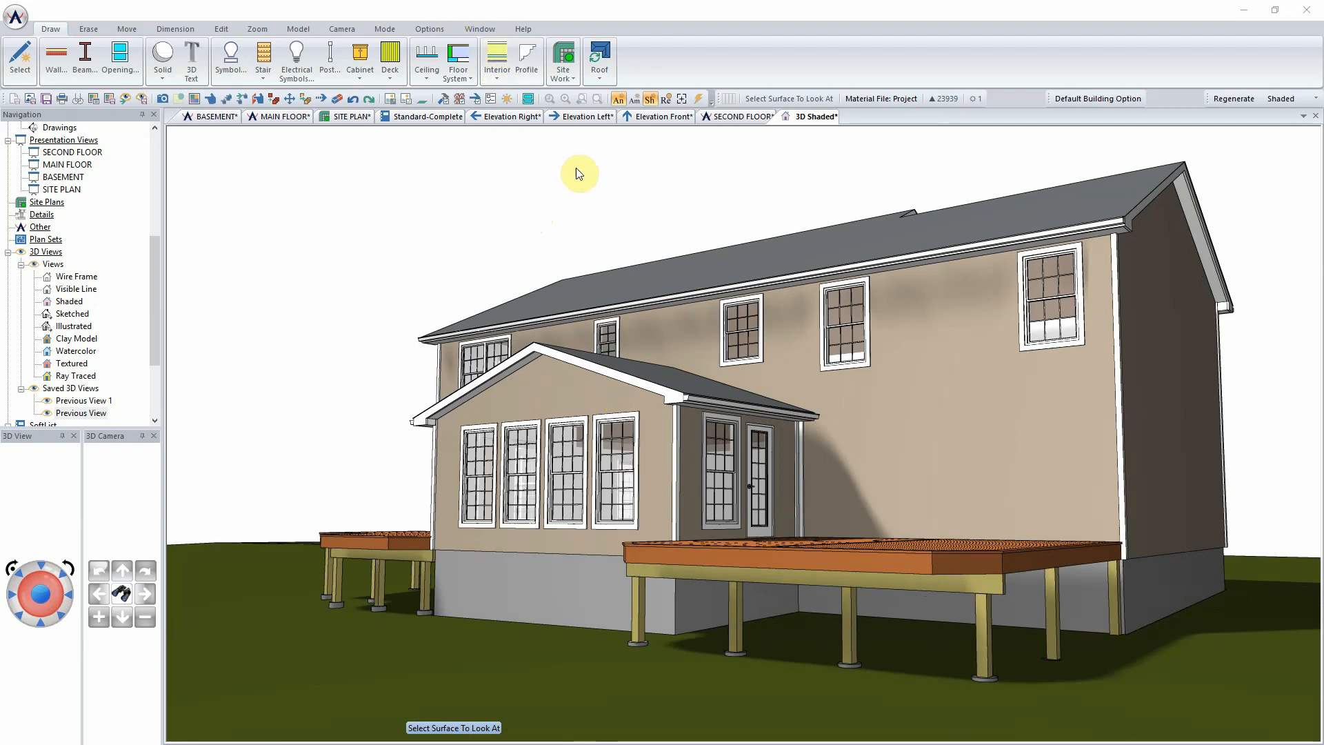
left_click(622, 313)
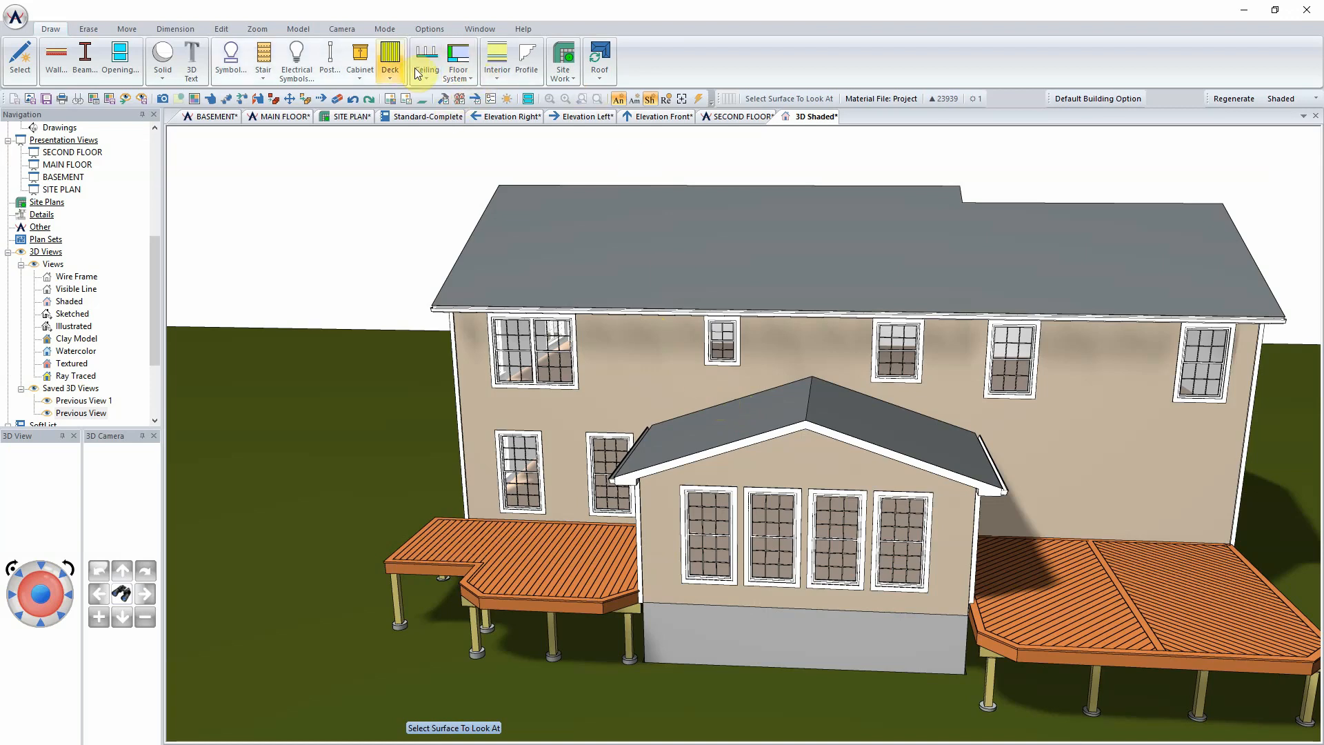
left_click(397, 58)
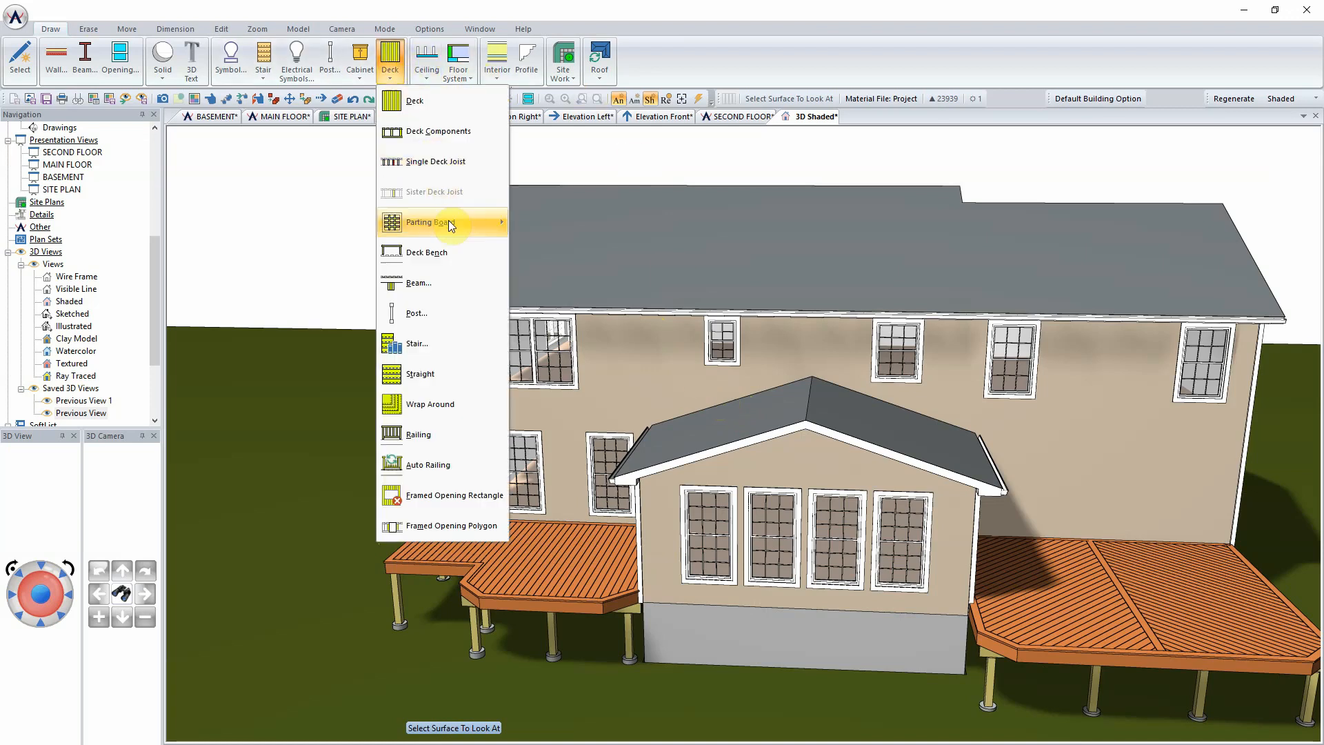
left_click(453, 251)
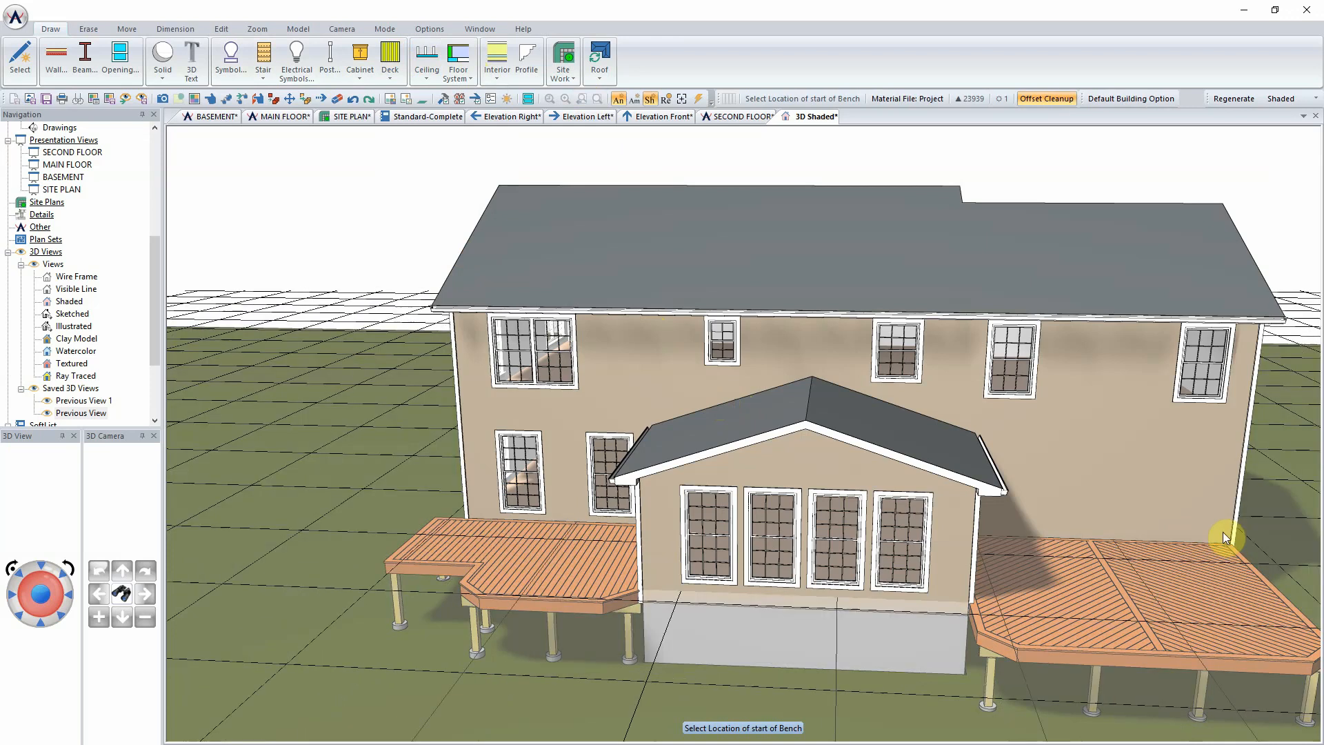
left_click(1232, 543)
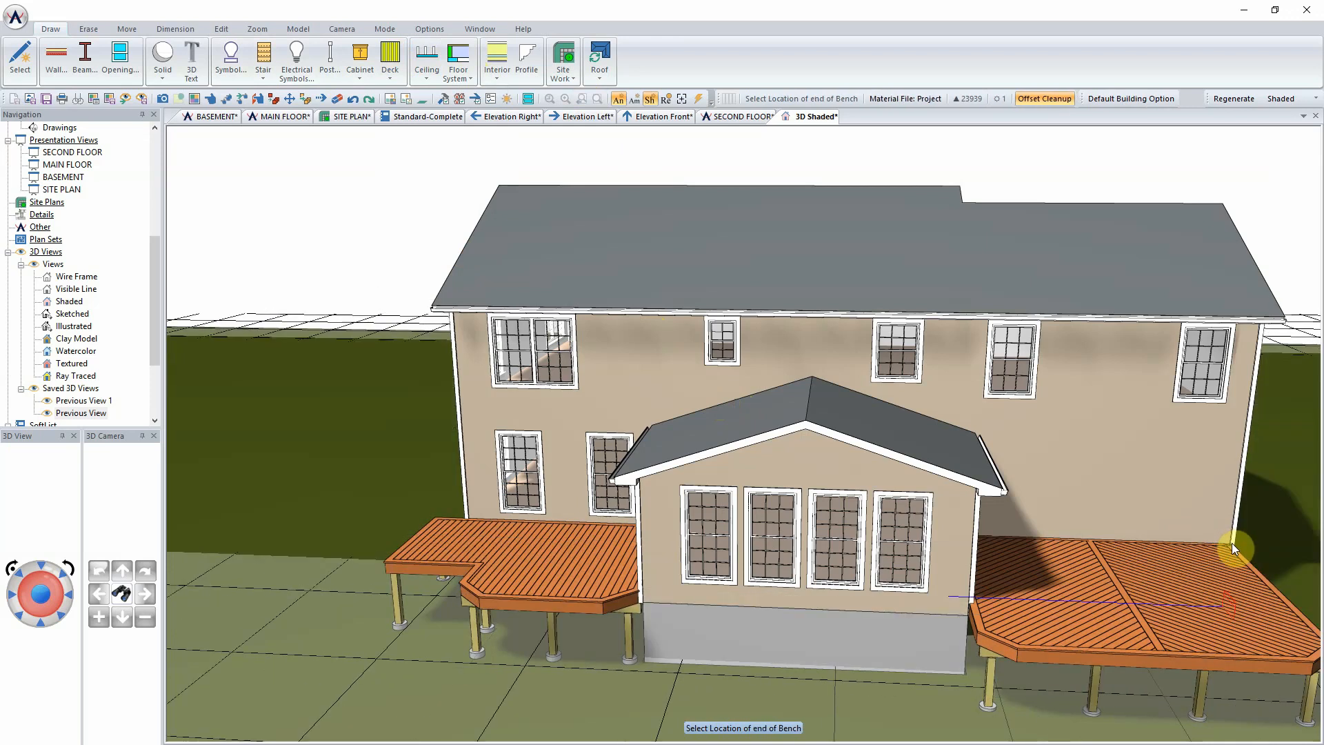
left_click(1049, 534)
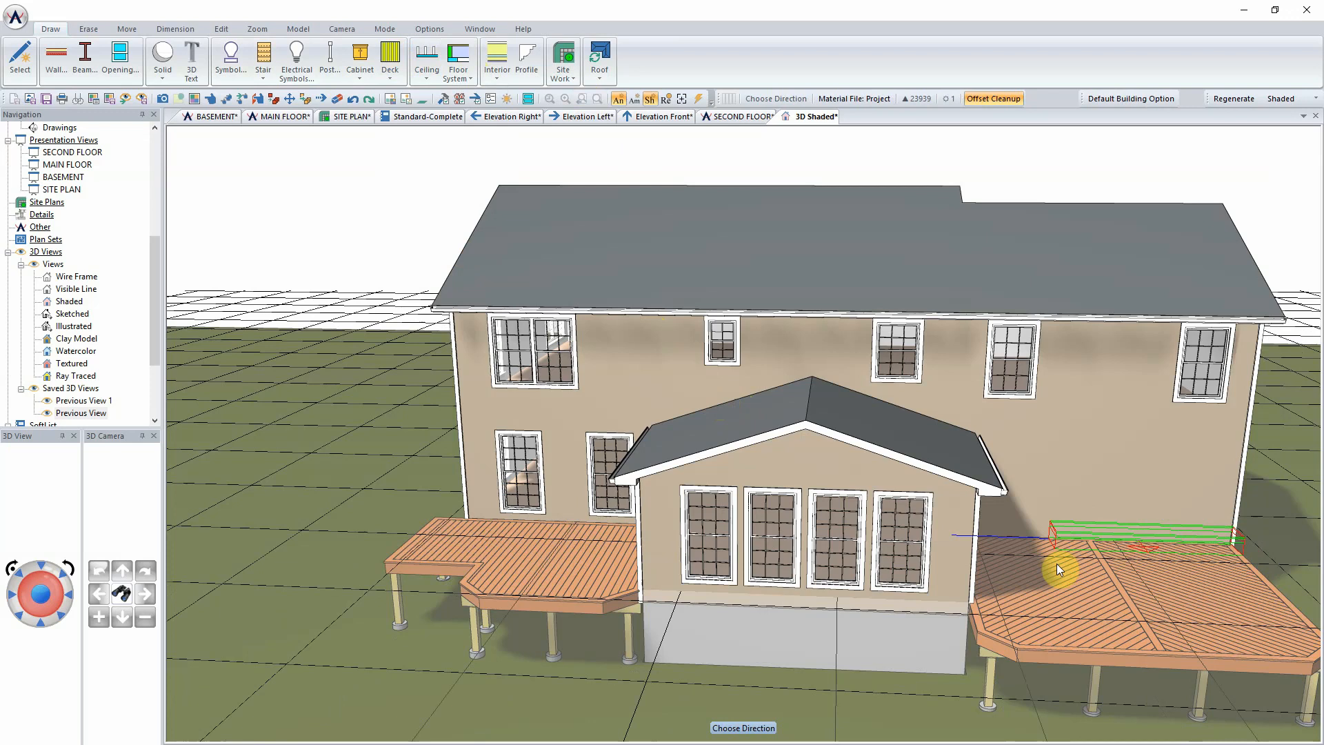
left_click(1059, 567)
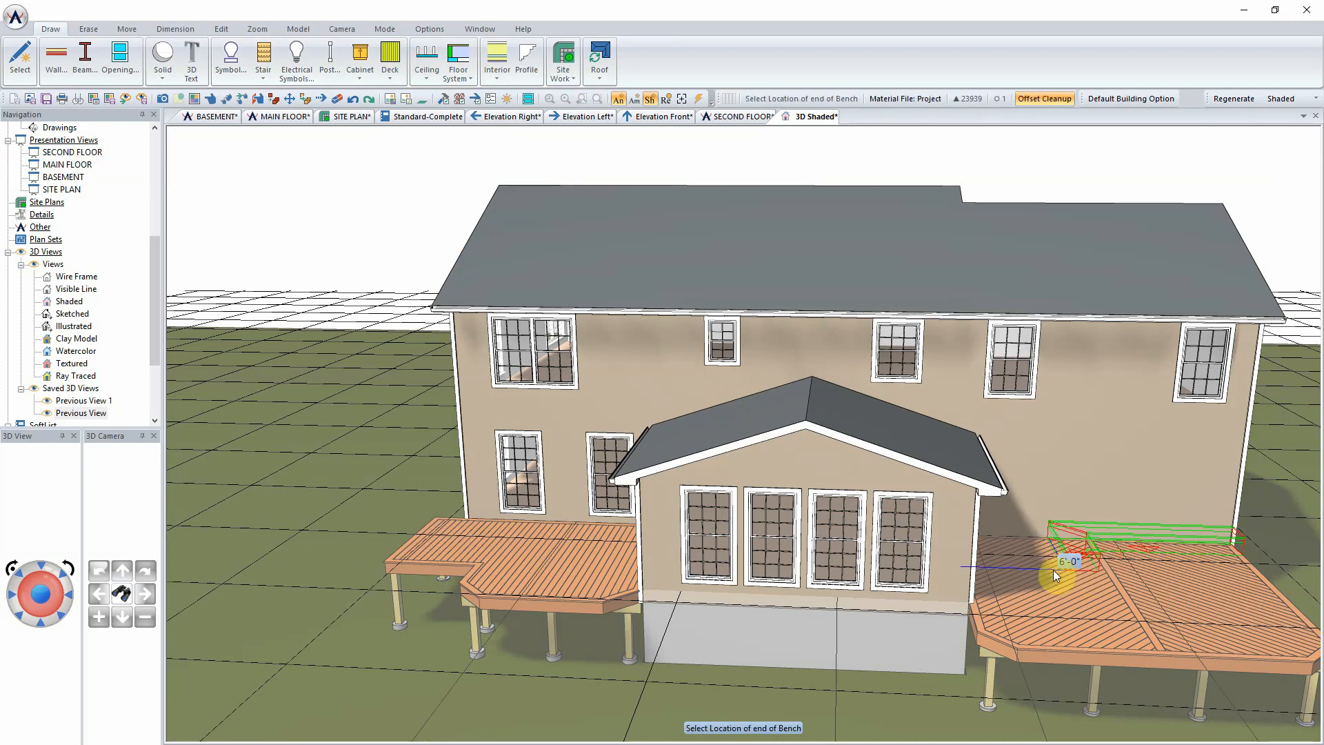
right_click(1054, 571)
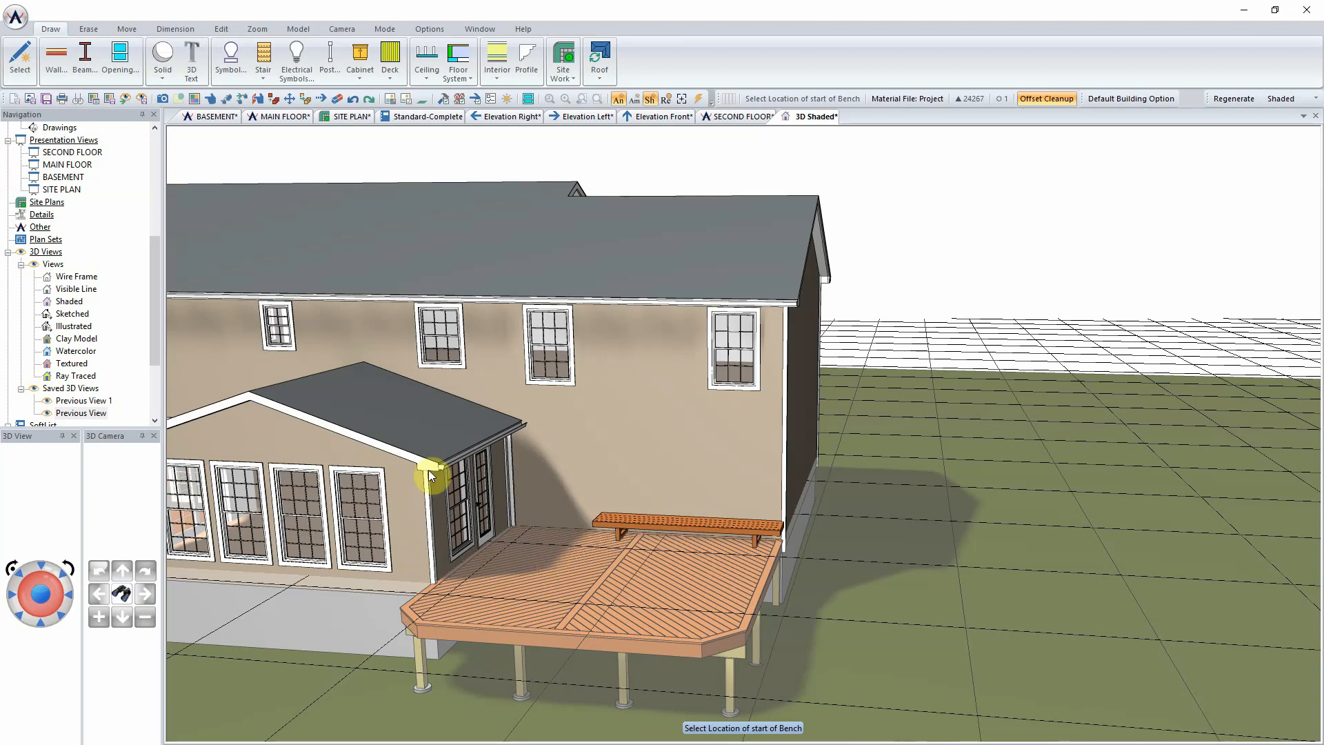
left_click(395, 65)
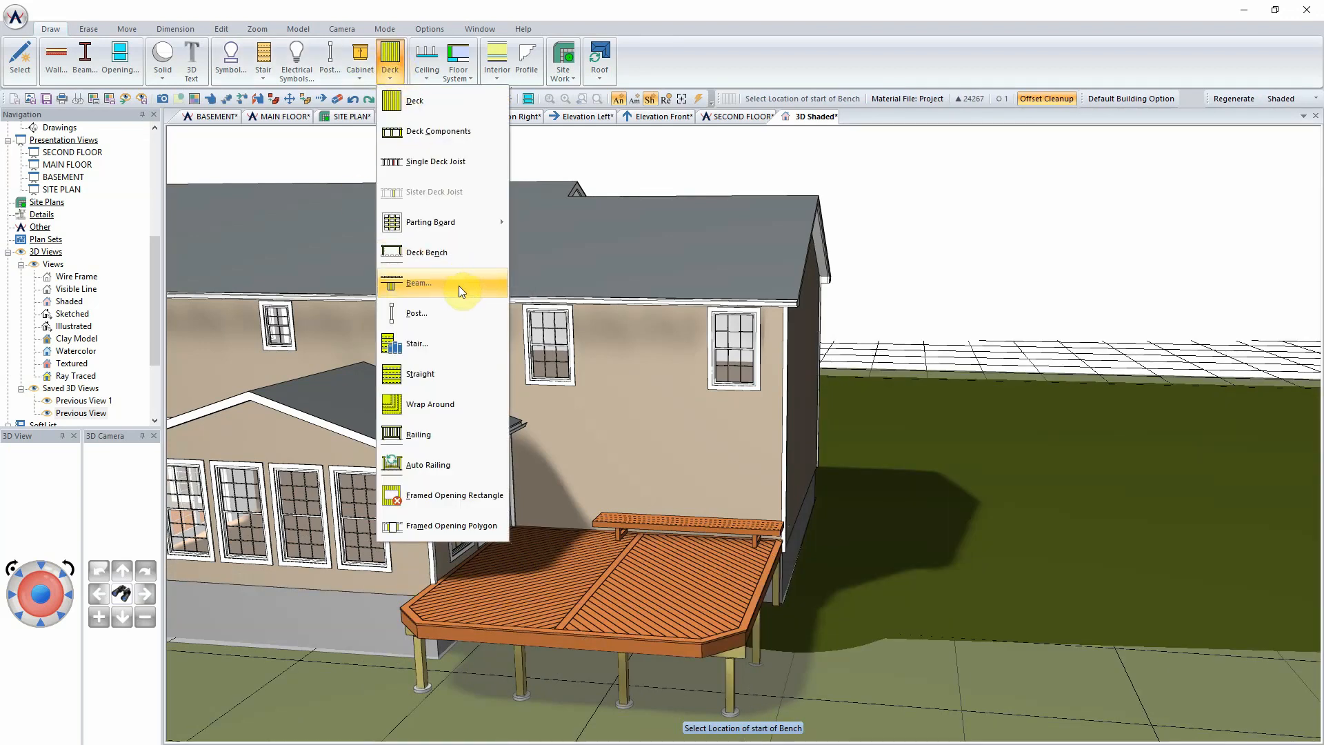
left_click(476, 251)
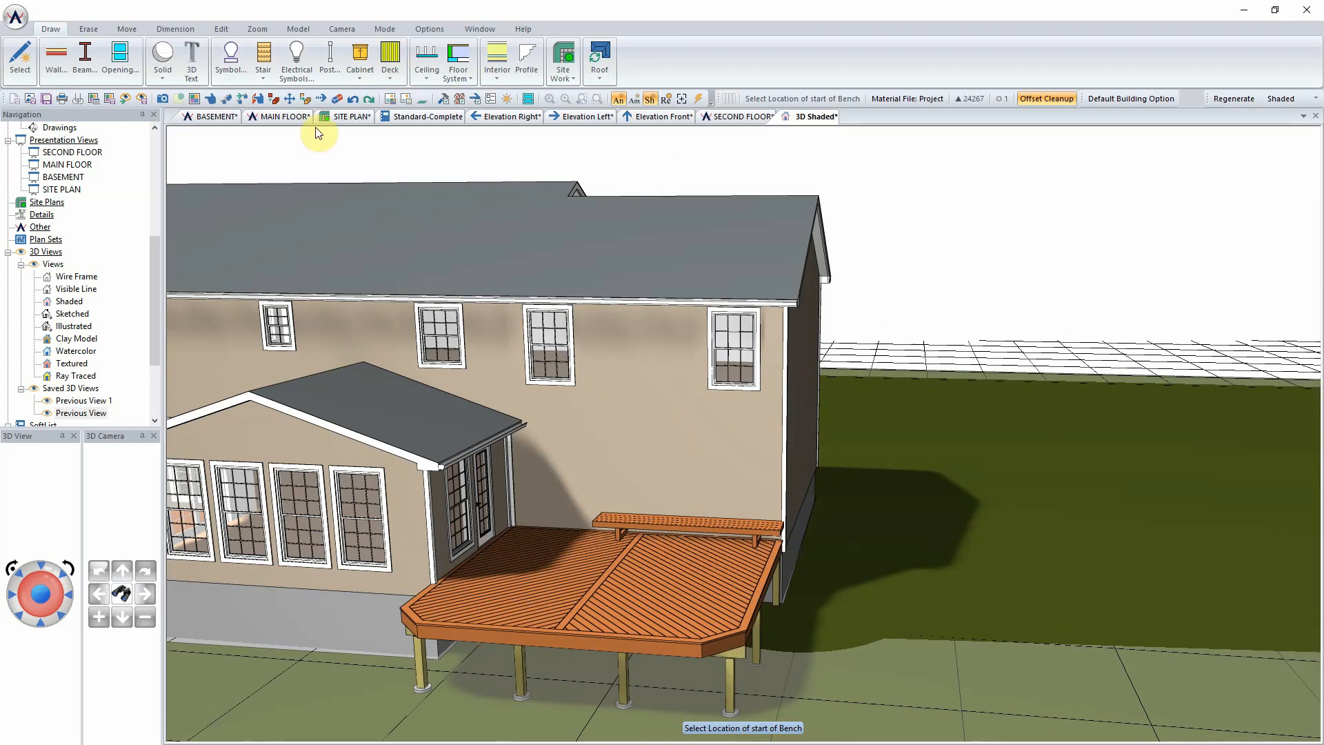
Examine the deck ring joist, joist and hanger lines under Exterior Structures in the Standard-Complete report
left_click(434, 116)
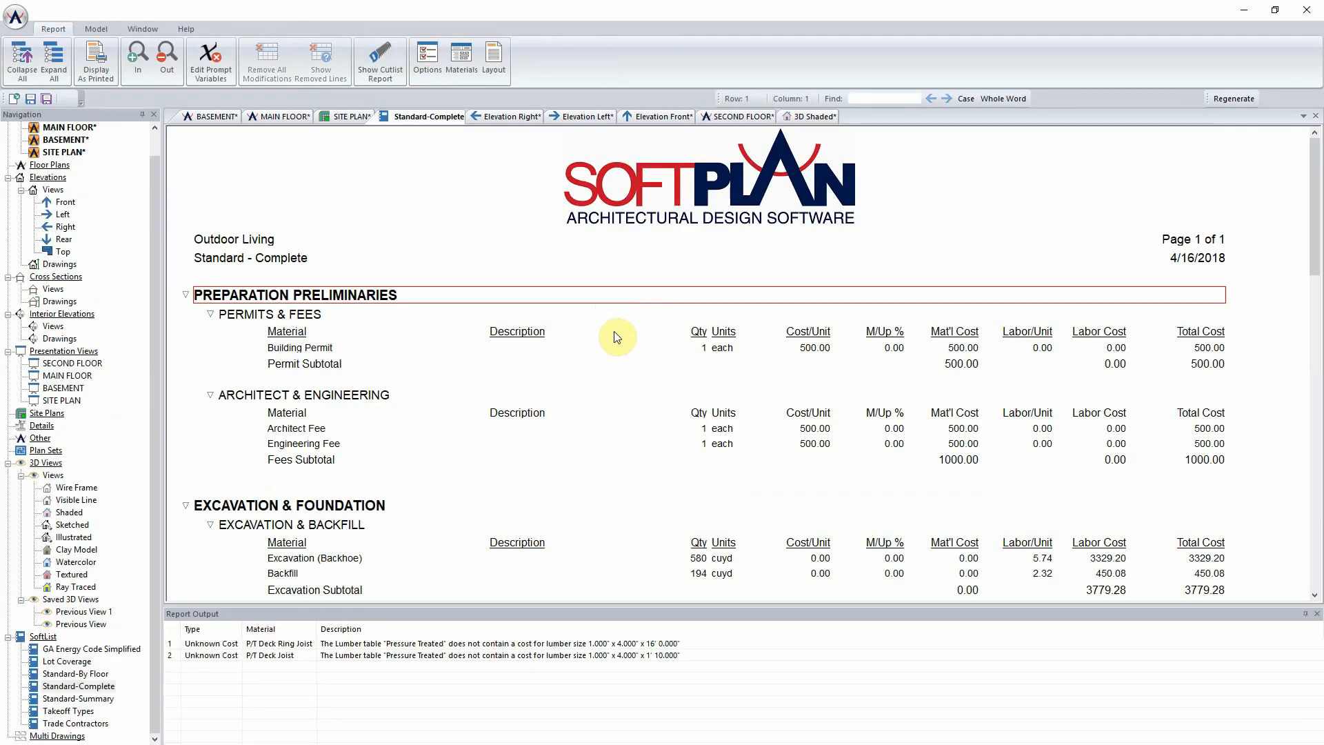
scroll(618, 338, "down", 15)
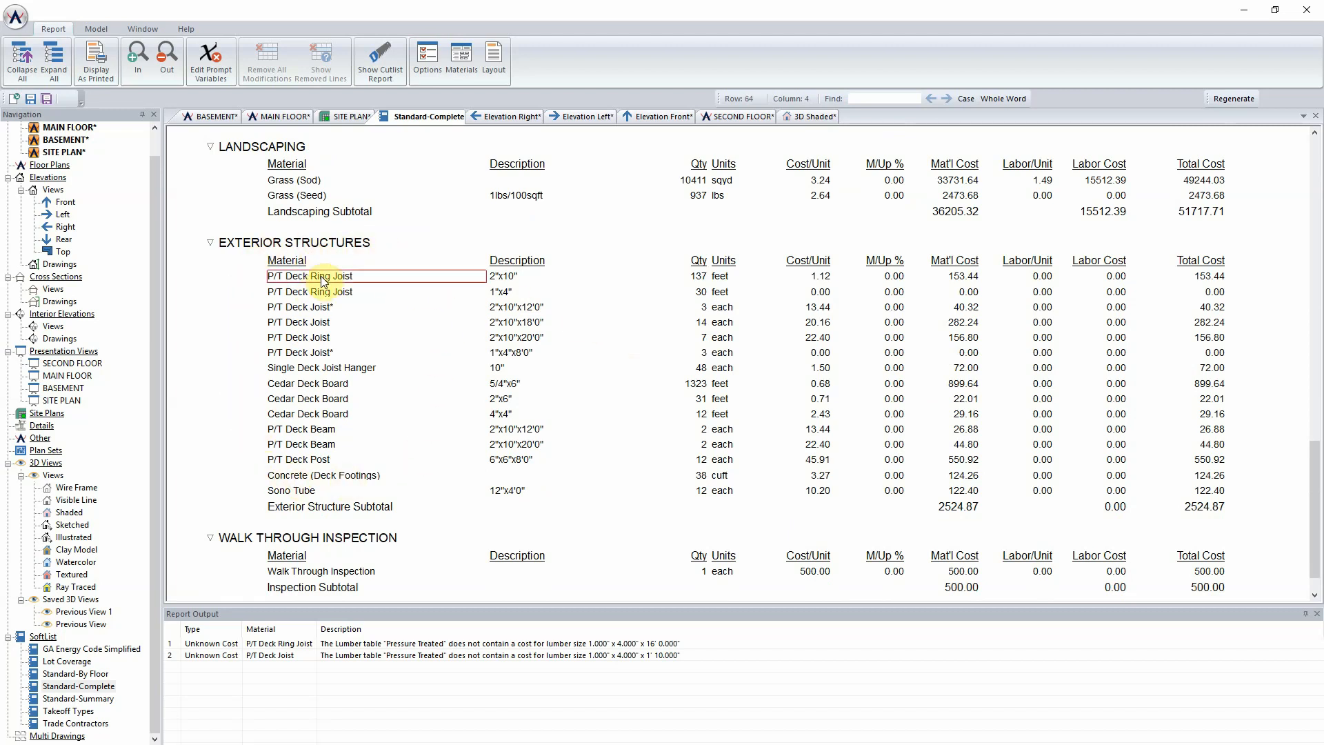
left_click(565, 285)
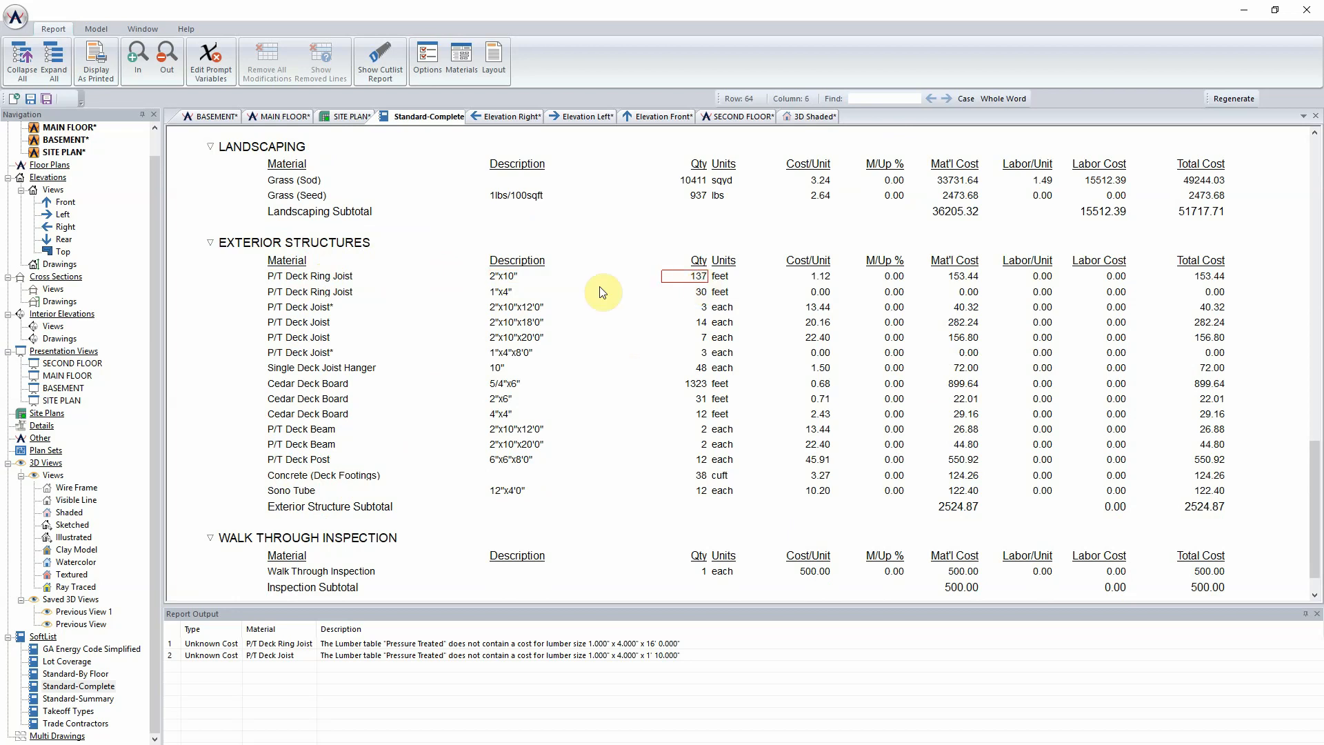
left_click(352, 291)
left_click(713, 293)
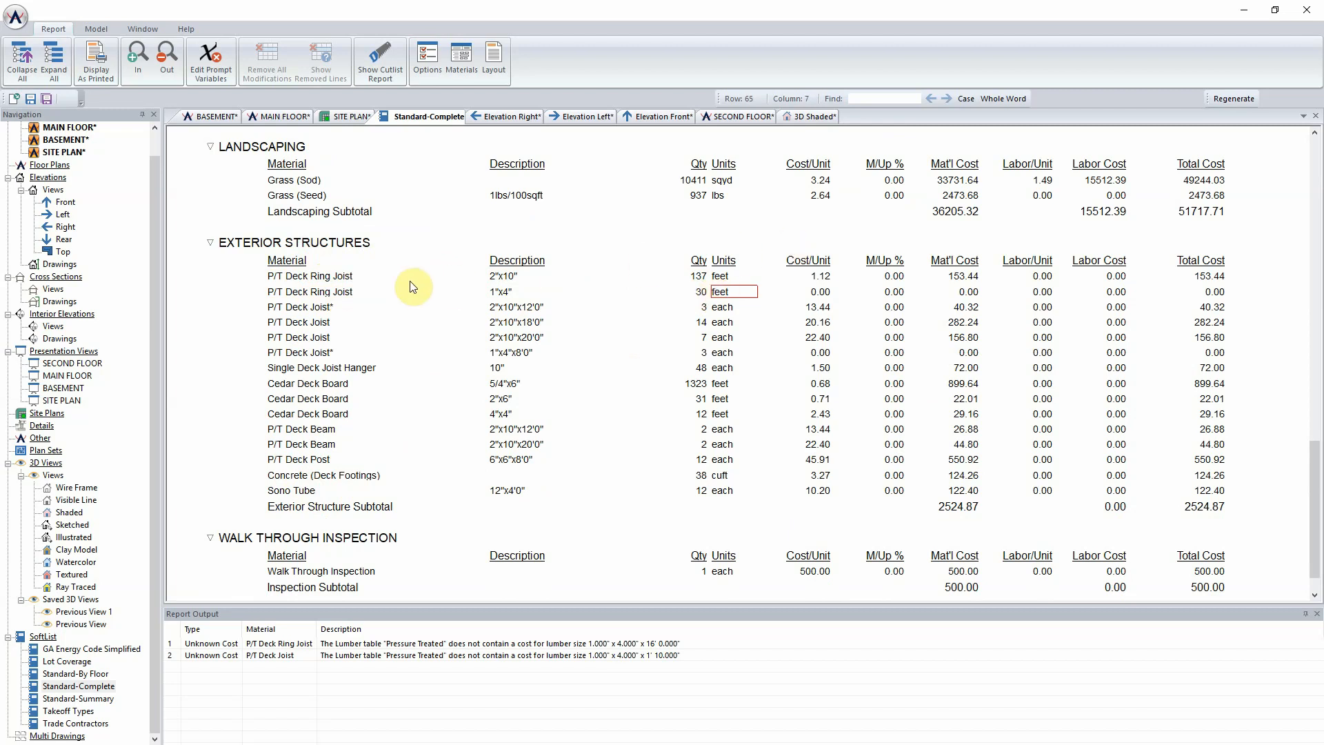
left_click(321, 278)
left_click(314, 369)
left_click(327, 354)
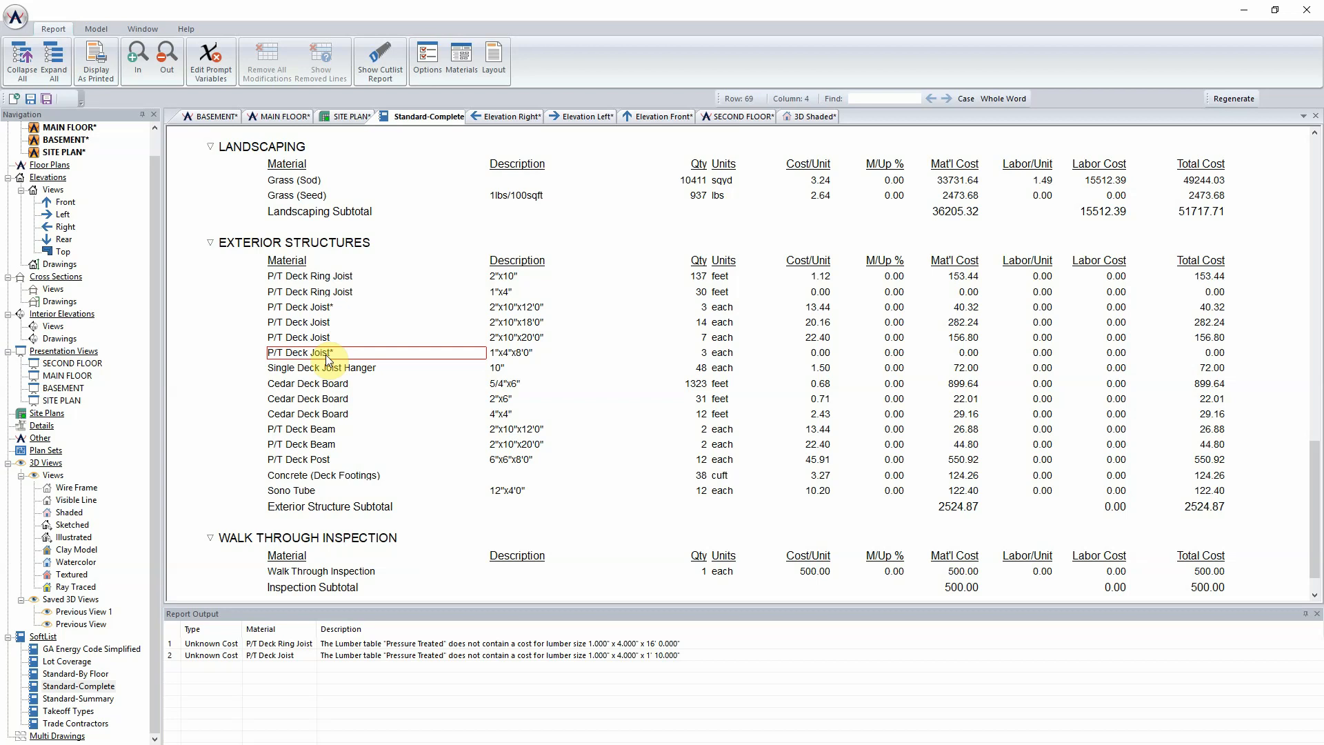
Highlight the entities behind the 2"x10" P/T Deck Ring Joist line in the main floor plan and inspect them on both decks
right_click(335, 277)
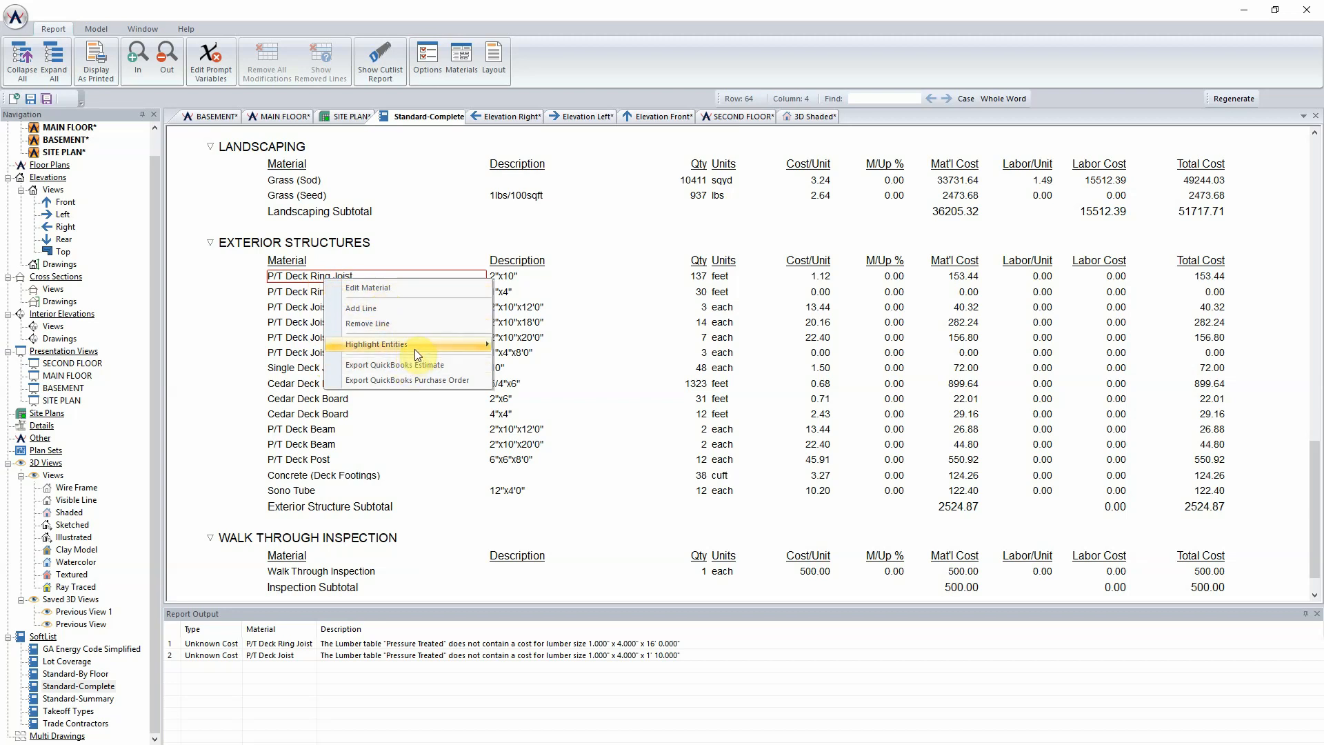
mouse_move(416, 346)
left_click(548, 379)
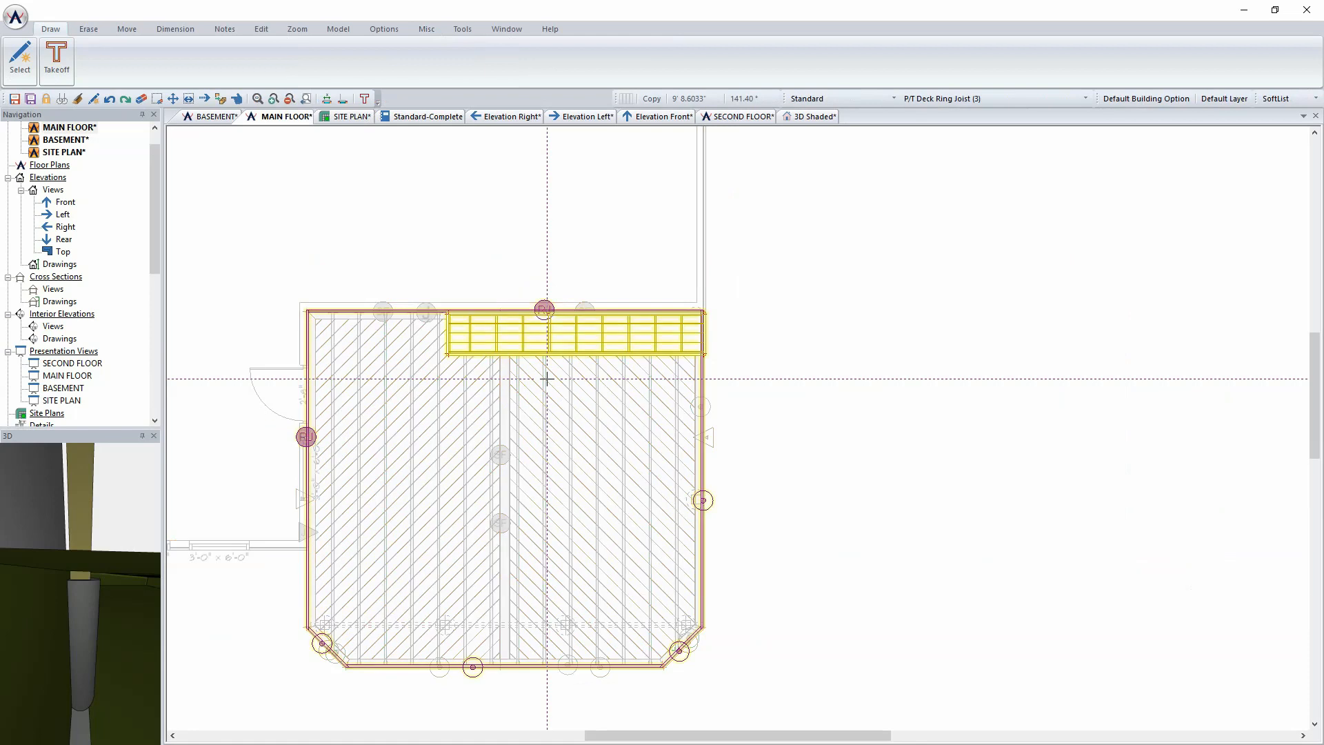
middle_click_drag(560, 548, 1033, 509)
middle_click_drag(541, 446, 680, 453)
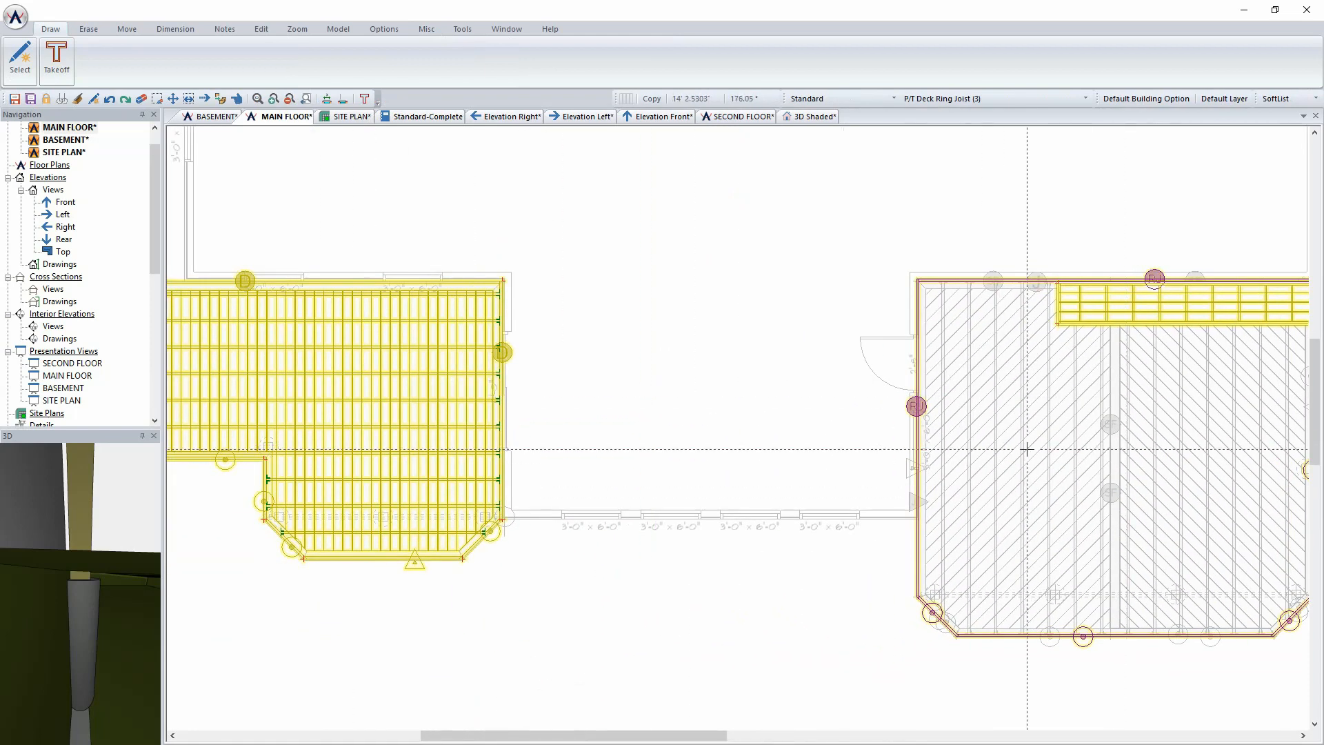
middle_click_drag(1049, 422, 724, 435)
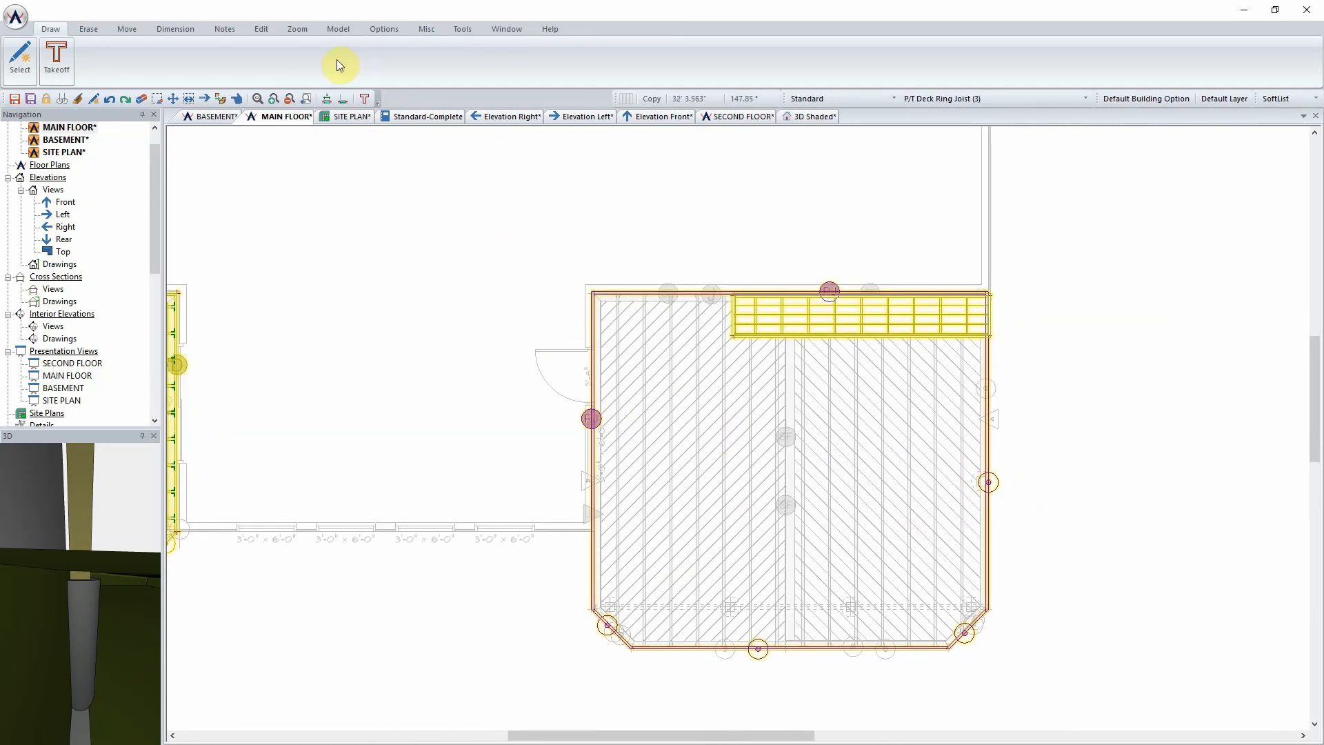
left_click(351, 119)
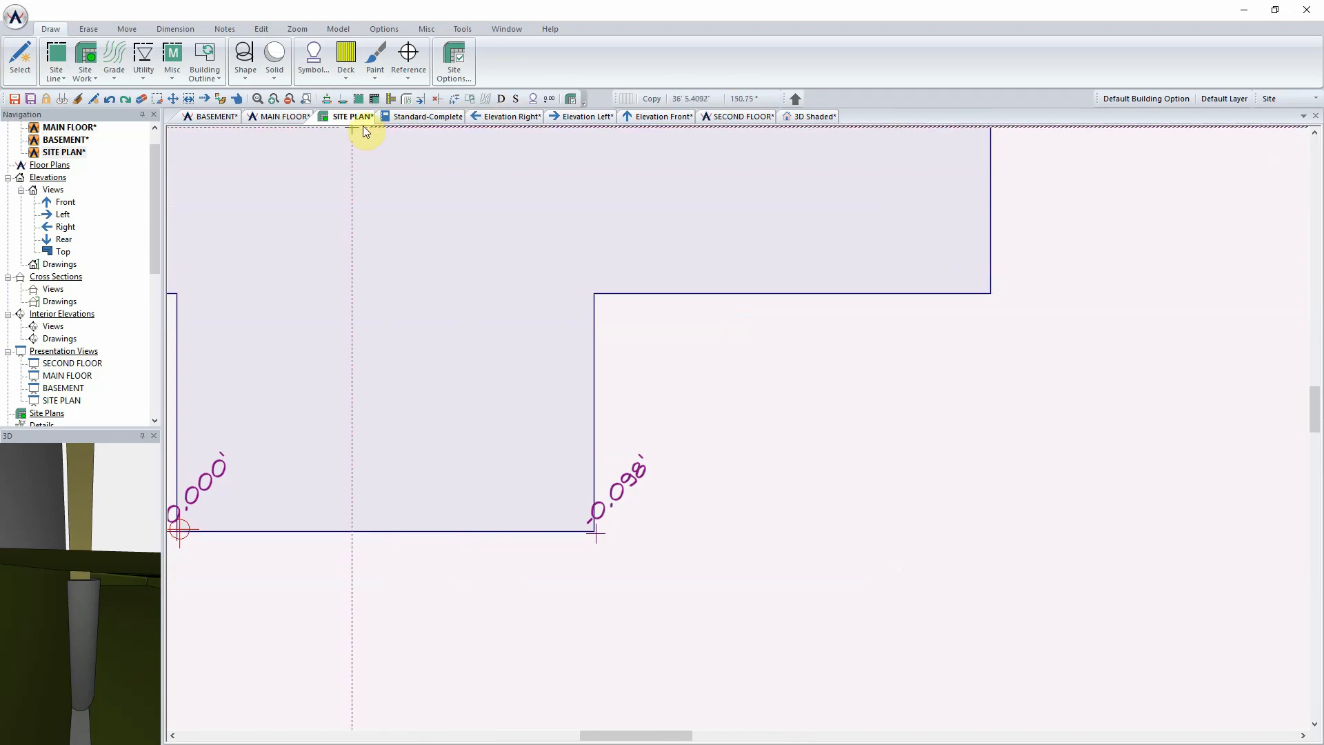
left_click(293, 117)
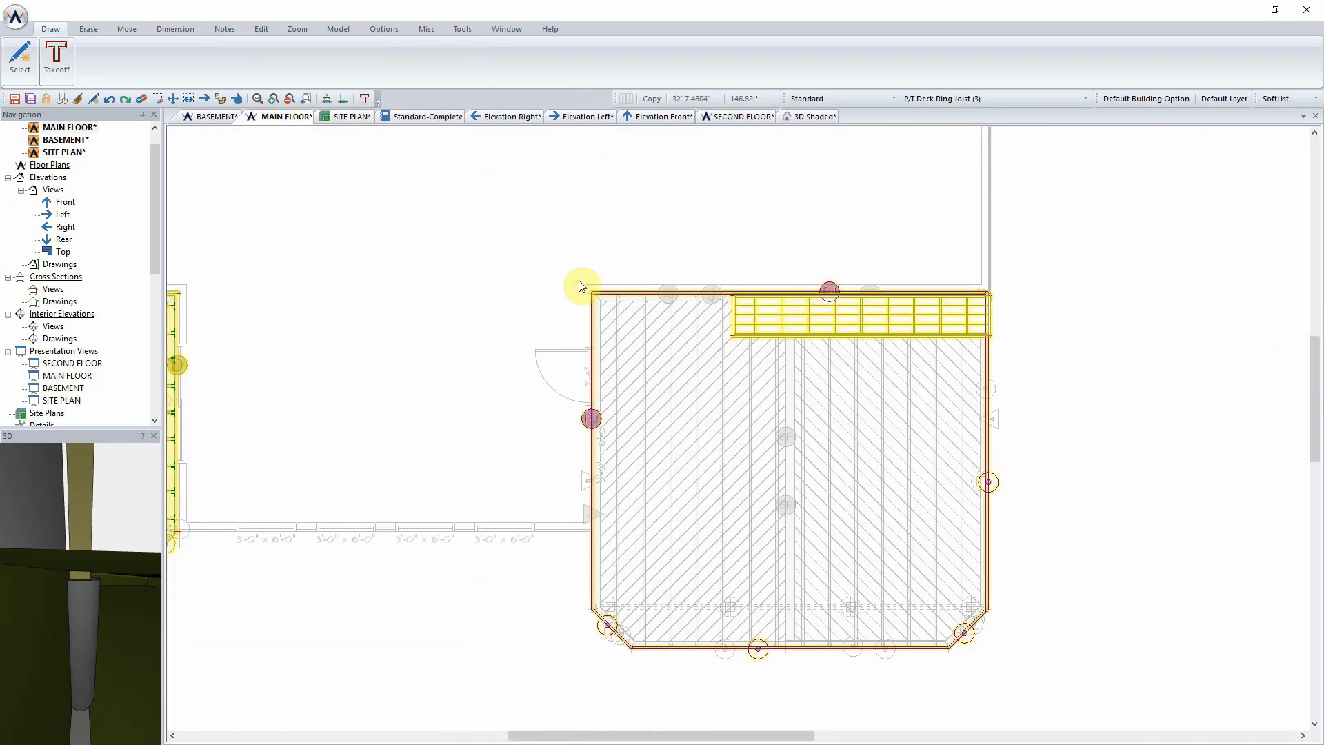
Check the end of the Standard-Complete report, return to the 3D shaded view and leave the bench command
scroll(419, 365, "down", 3)
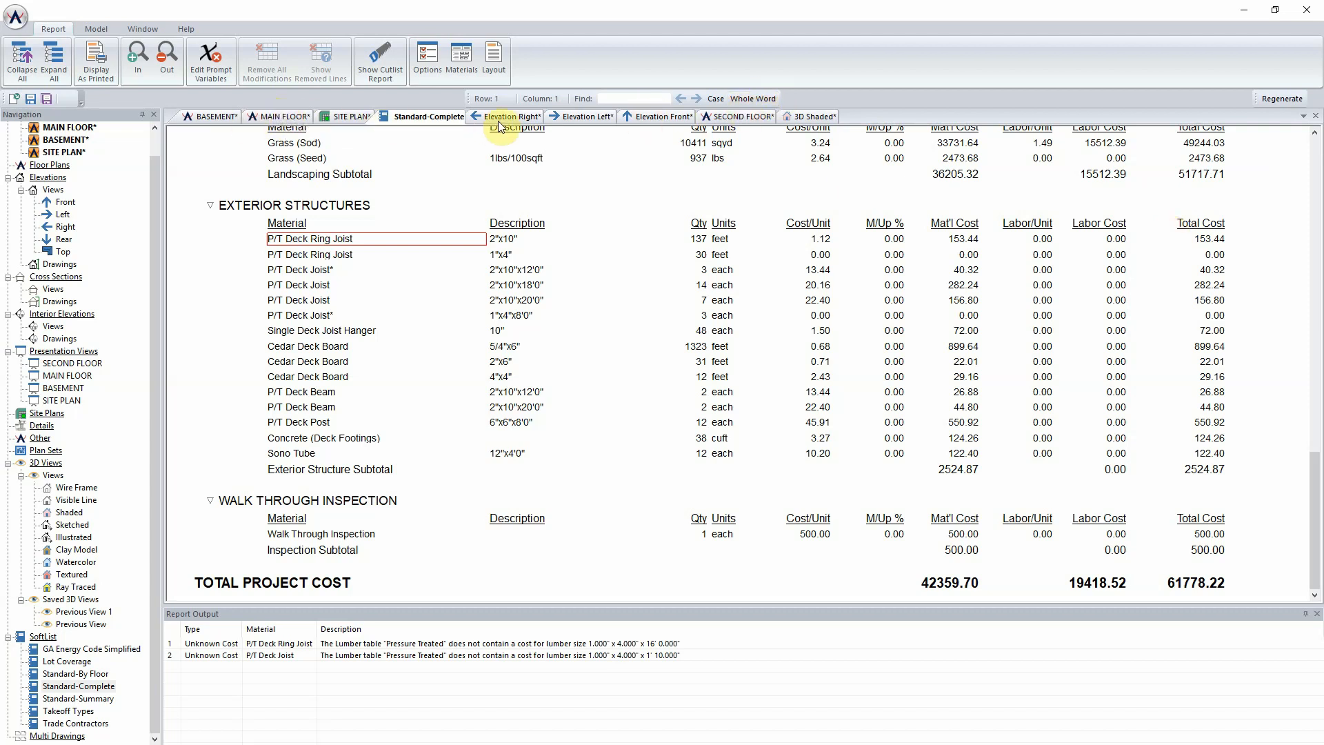
left_click(813, 117)
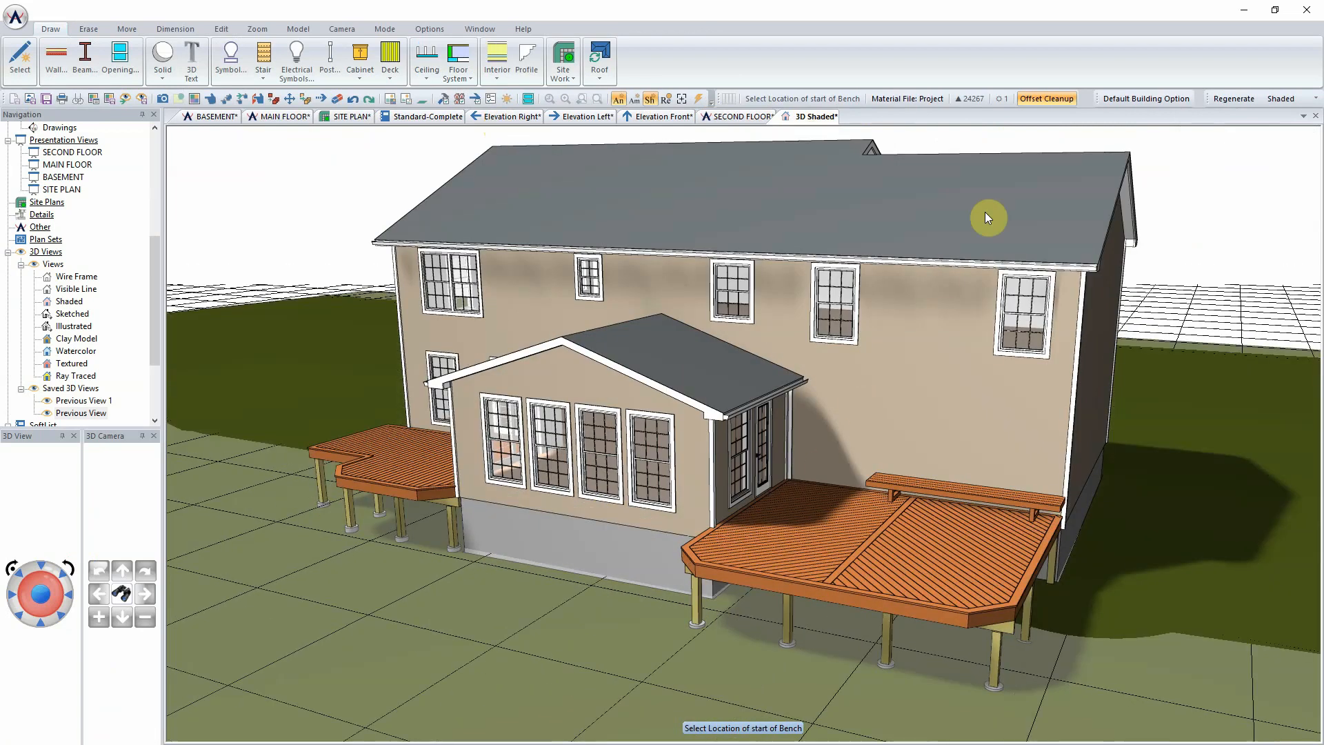
left_click(20, 56)
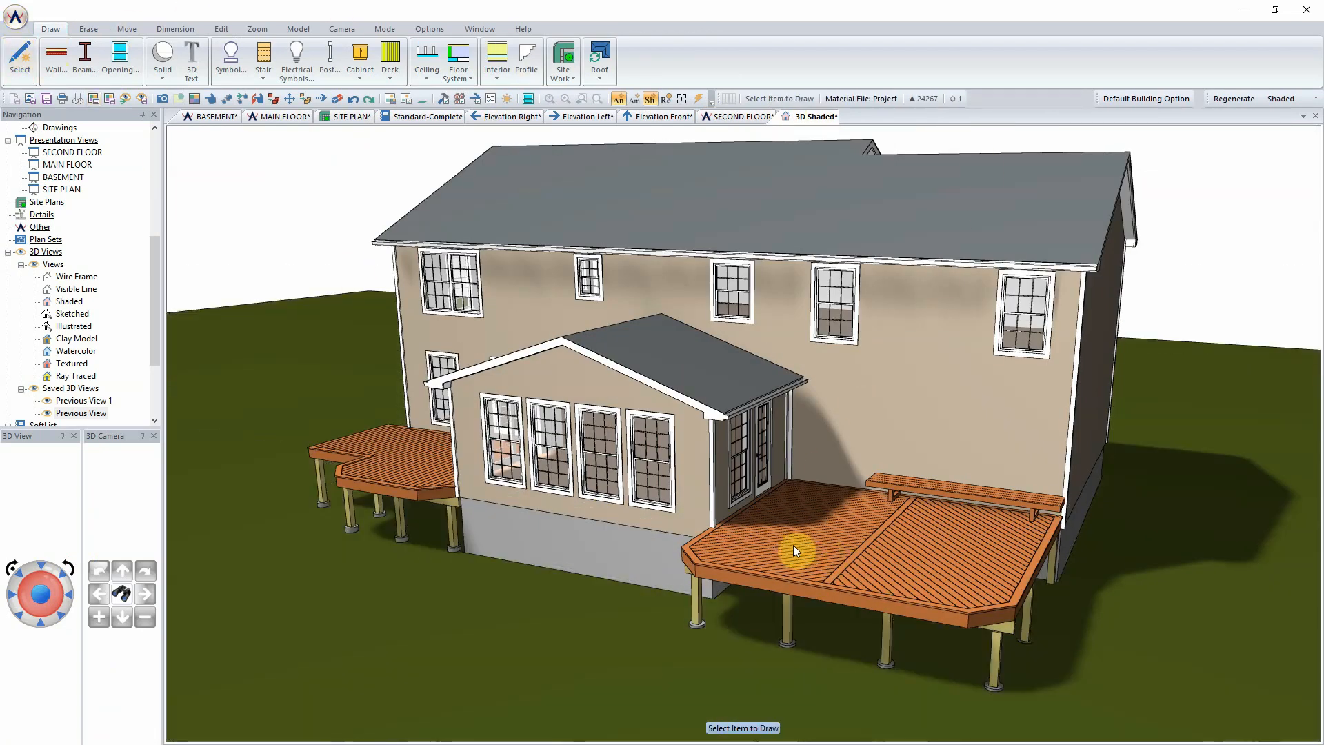